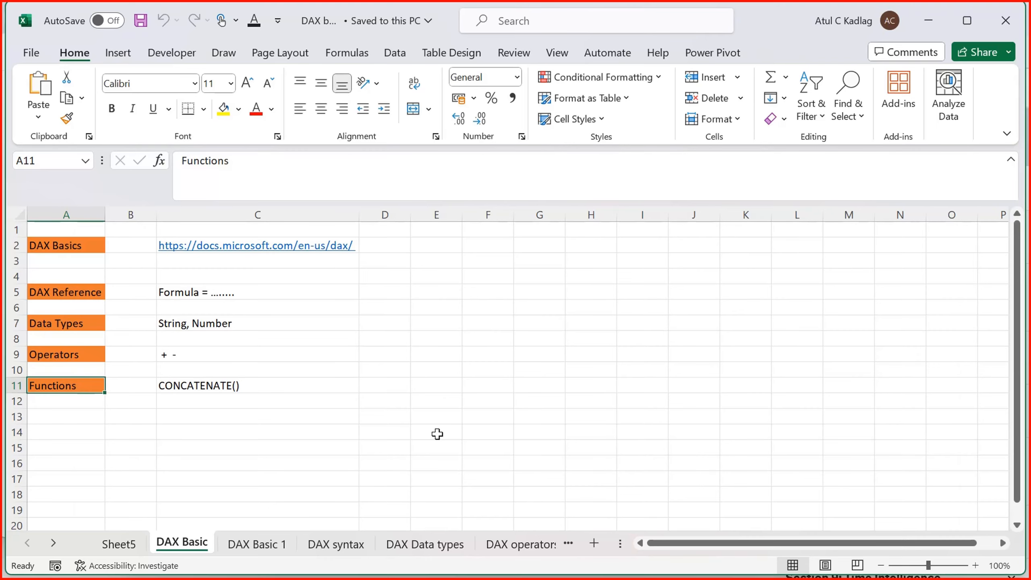
# Switch to the DAX documentation in the browser and collapse the DAX functions section in the contents list
pyautogui.hotkey('alt', 'Tab')
pyautogui.scroll(4, 329, 302)
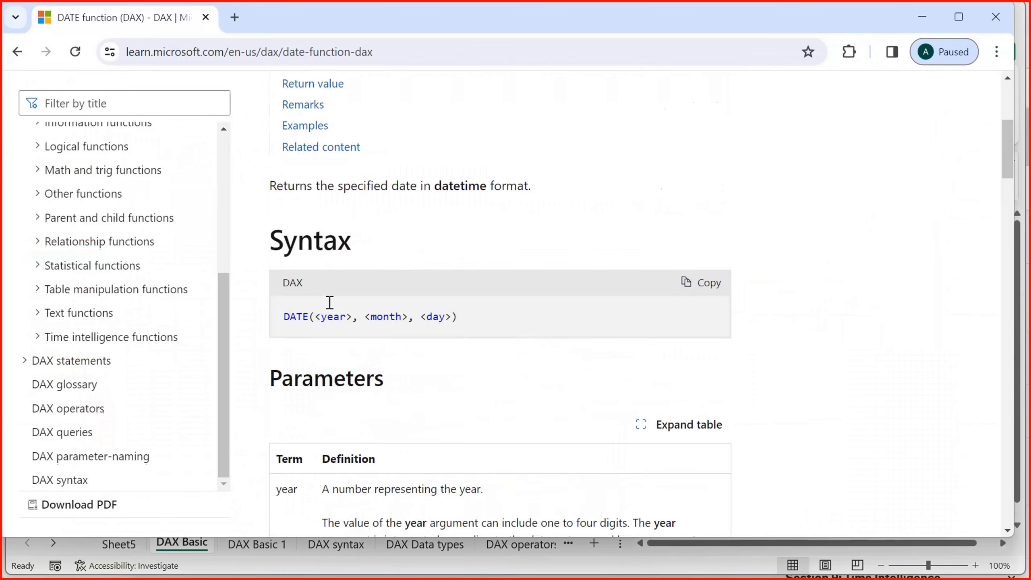
pyautogui.scroll(5, 329, 306)
pyautogui.scroll(5, 214, 265)
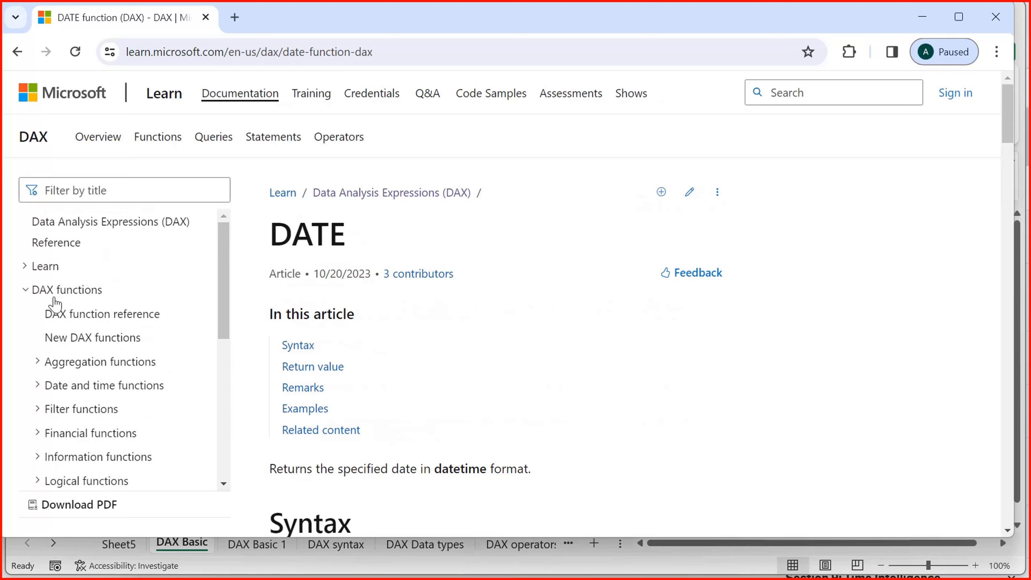
pyautogui.click(24, 290)
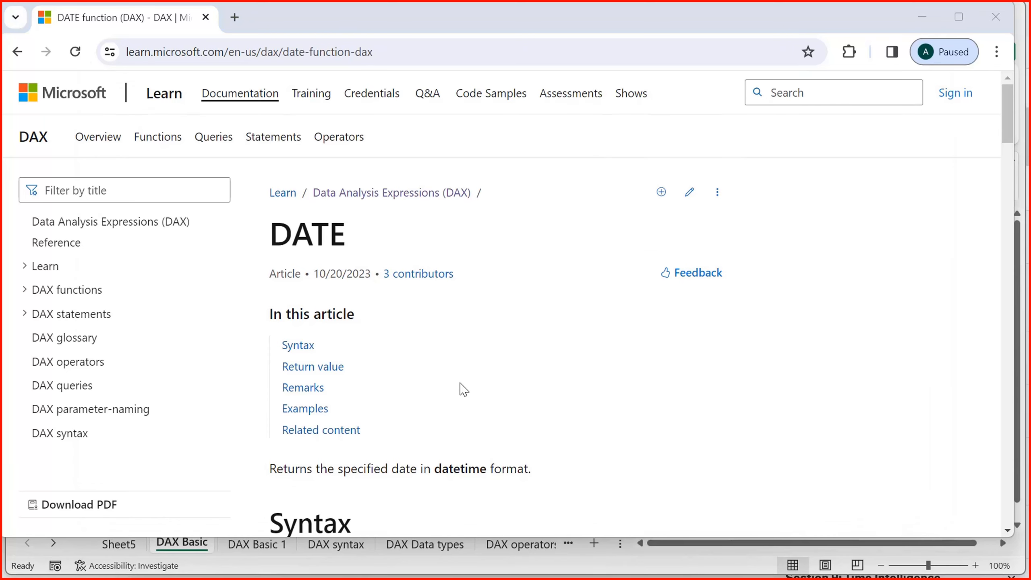
# Return to the Excel workbook and look over the topics and examples on the DAX Basic sheet
pyautogui.hotkey('alt', 'Tab')
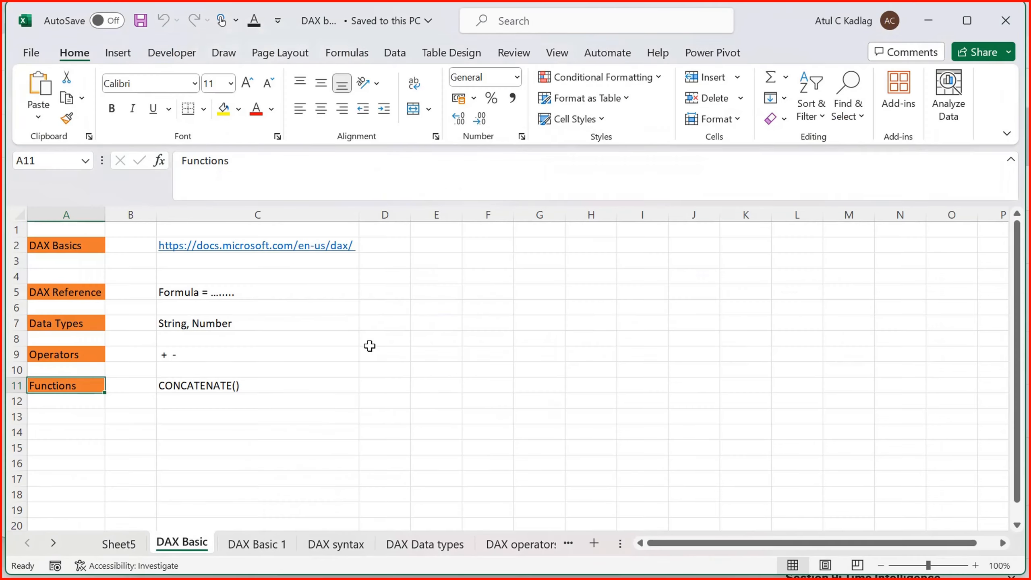
pyautogui.click(337, 325)
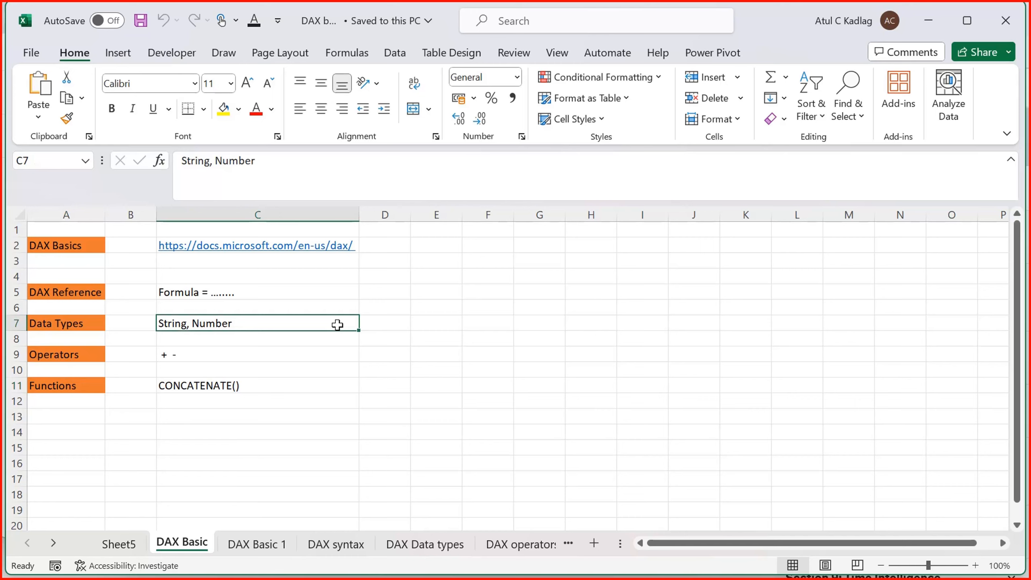
pyautogui.click(279, 400)
pyautogui.click(279, 385)
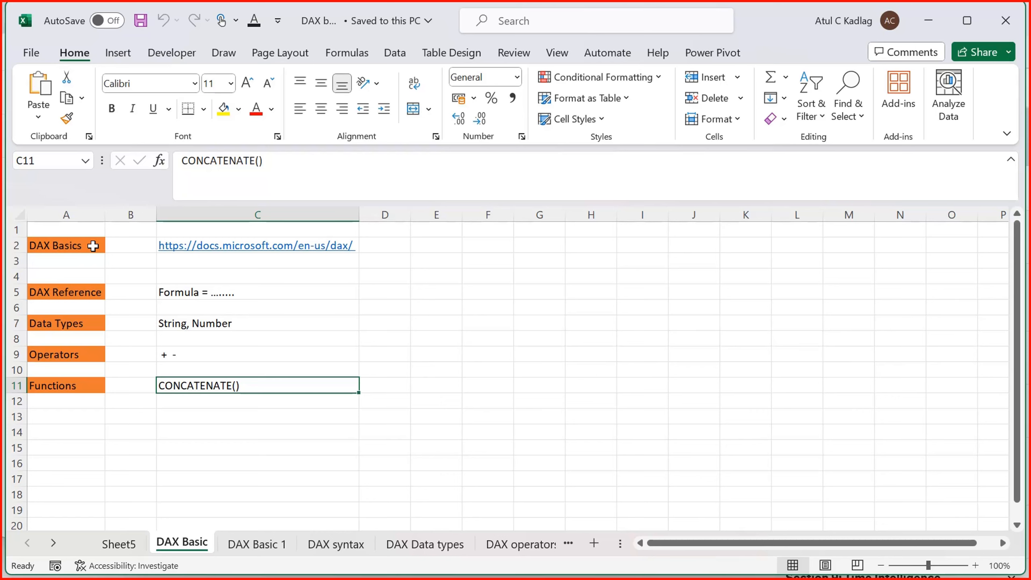
pyautogui.moveTo(88, 245); pyautogui.dragTo(66, 382)
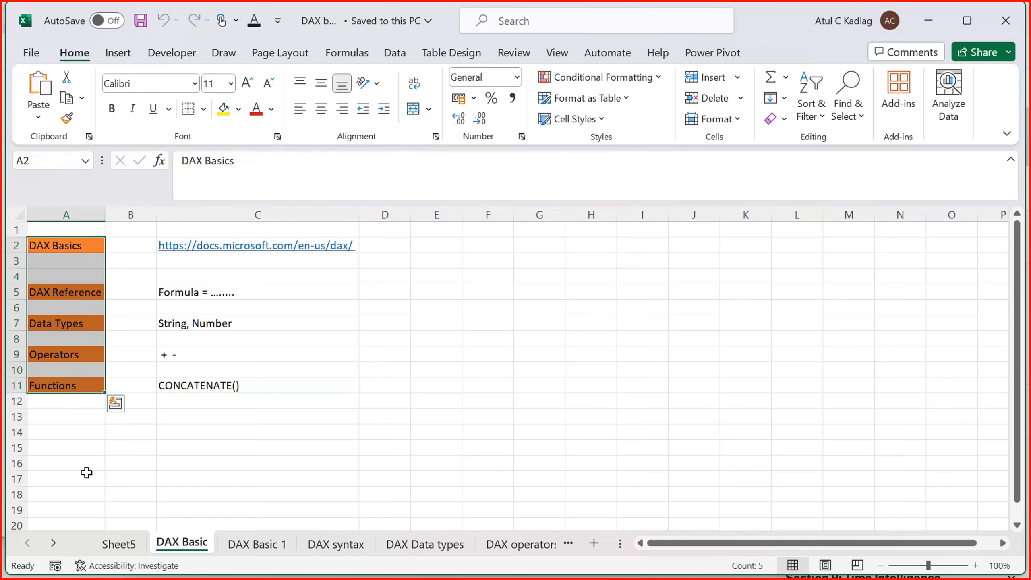
# Open Sheet5 and go through its list of DAX topics, from DAX Basics to DAX Functions
pyautogui.click(119, 544)
pyautogui.moveTo(150, 256); pyautogui.dragTo(146, 391)
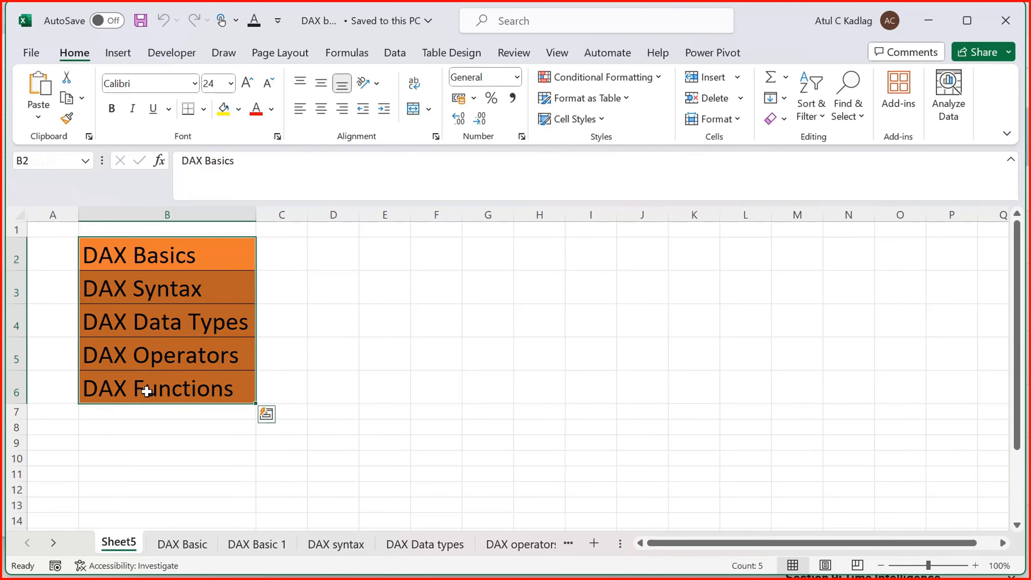
pyautogui.click(154, 431)
pyautogui.click(167, 319)
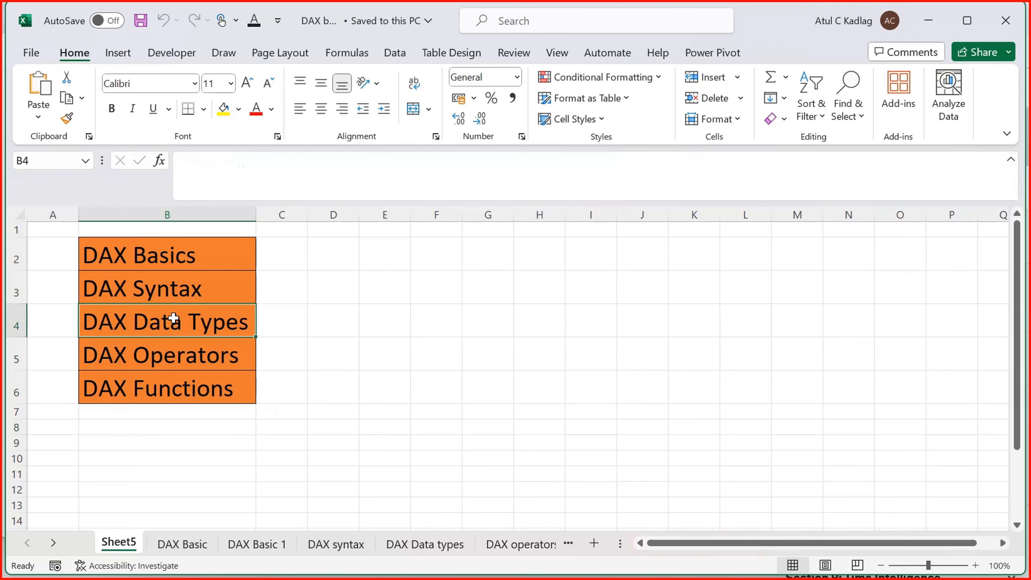
pyautogui.click(168, 359)
pyautogui.click(167, 395)
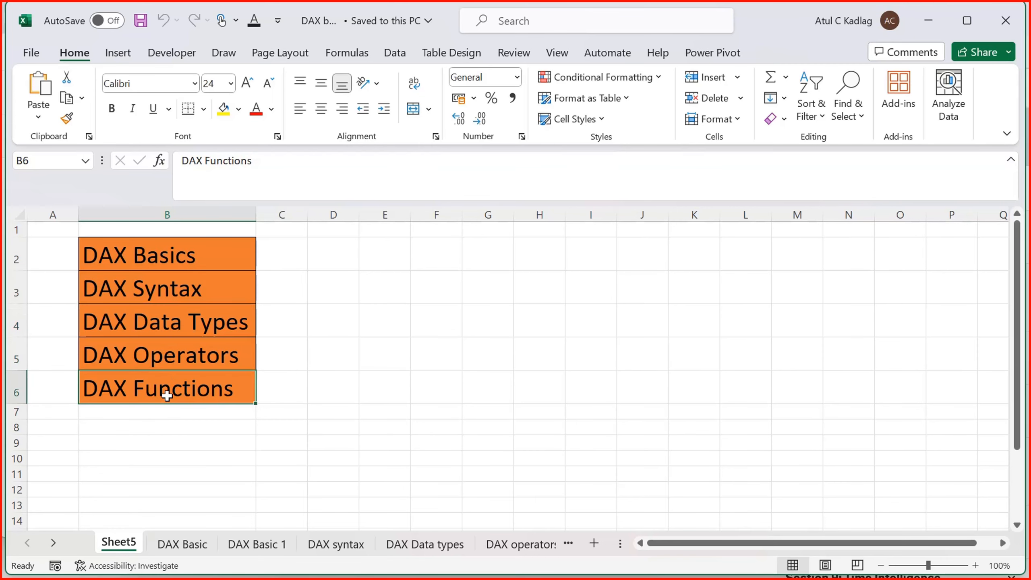
# Open the DAX Basic sheet and examine the example beside each topic, from DAX Reference down to Functions
pyautogui.click(181, 544)
pyautogui.click(173, 425)
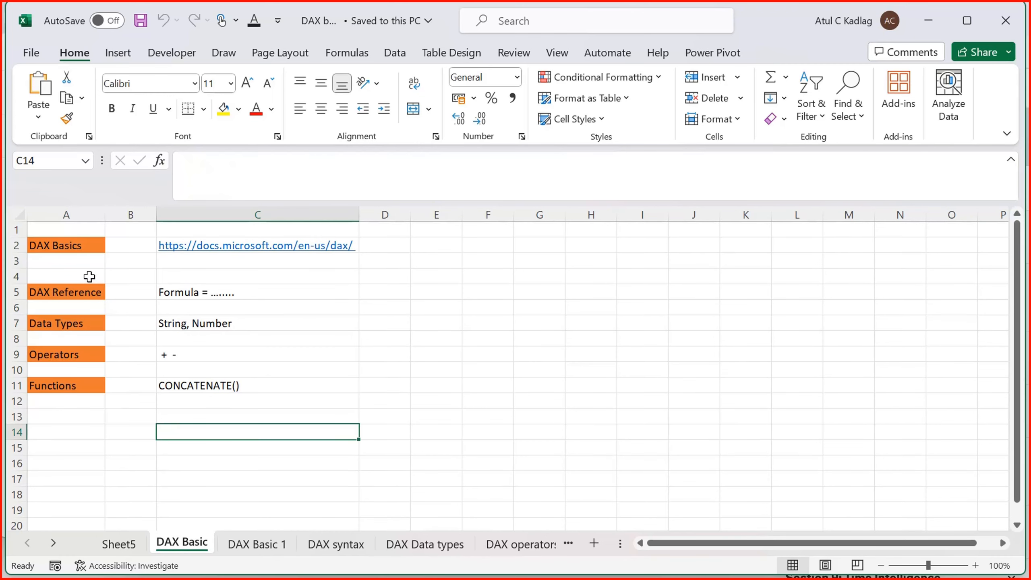
pyautogui.moveTo(66, 249); pyautogui.dragTo(61, 402)
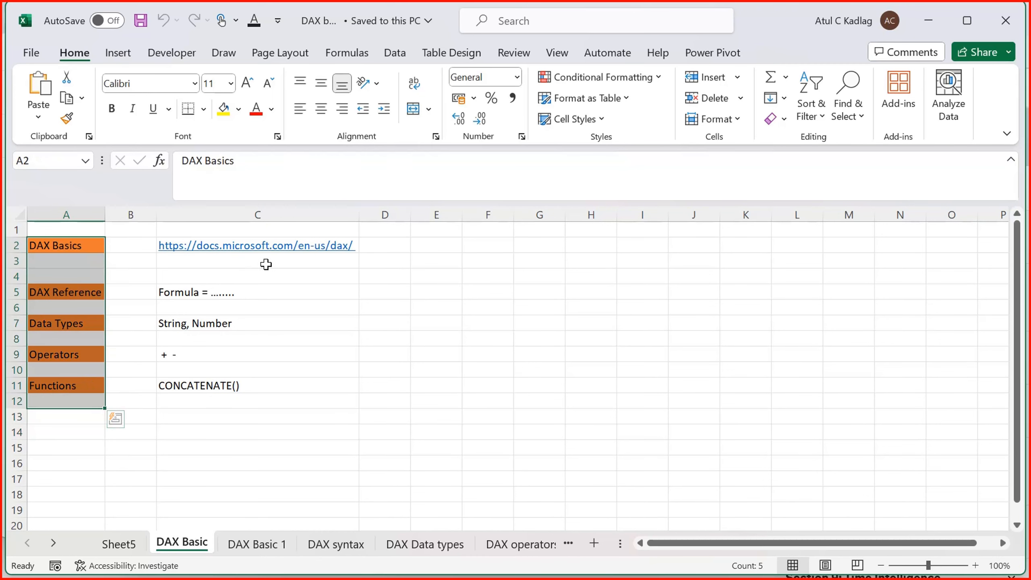
pyautogui.click(66, 292)
pyautogui.click(215, 298)
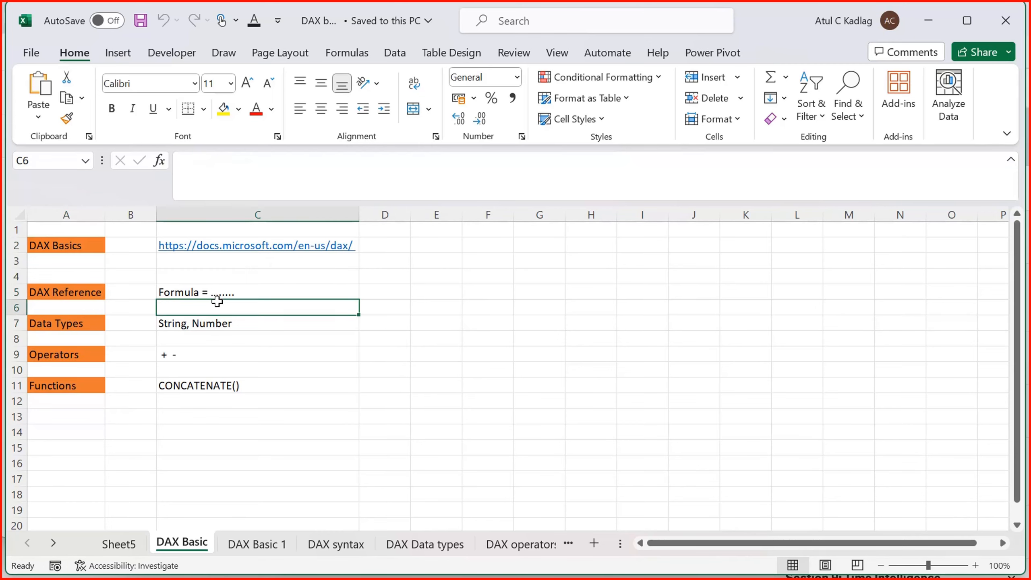
pyautogui.click(214, 325)
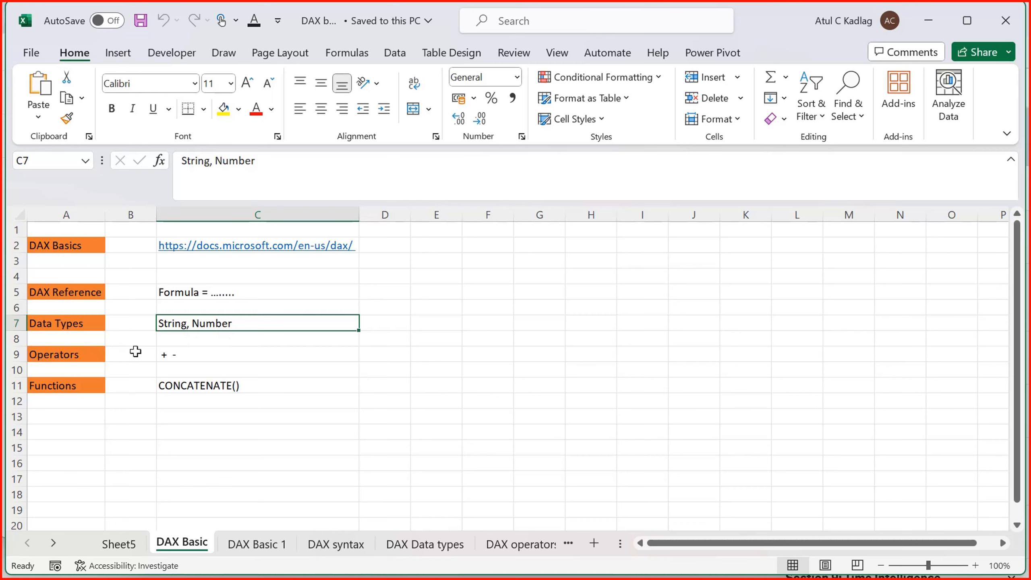
pyautogui.click(182, 350)
pyautogui.click(180, 387)
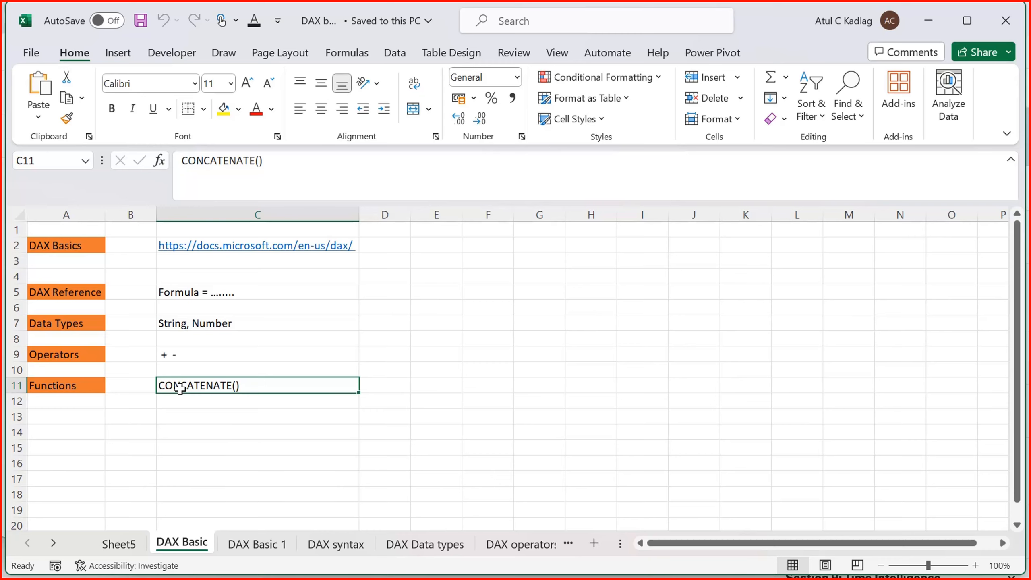
# View the DAX Basic 1 sheet and open the DAX syntax sheet
pyautogui.click(284, 555)
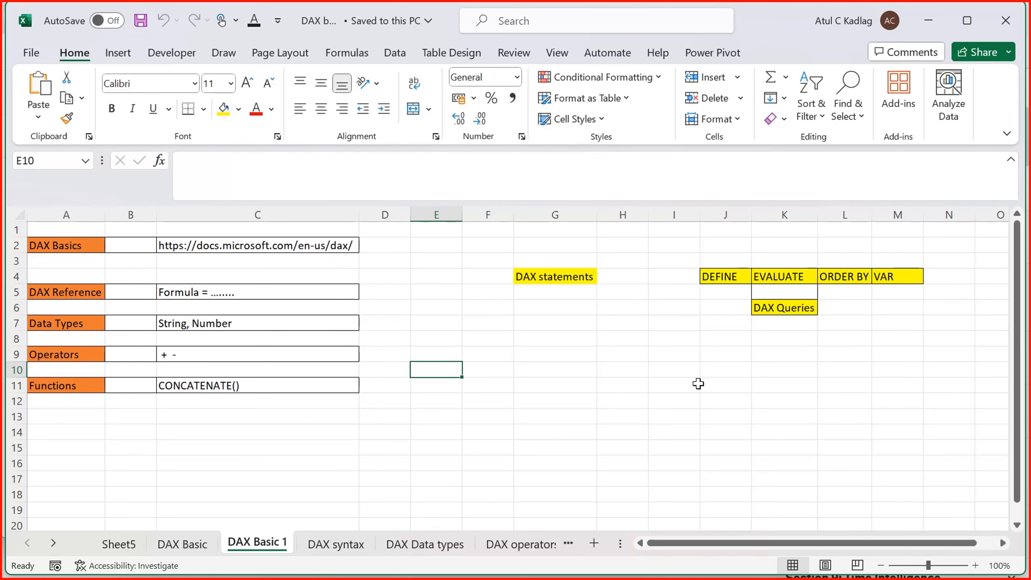
pyautogui.click(331, 554)
pyautogui.click(392, 389)
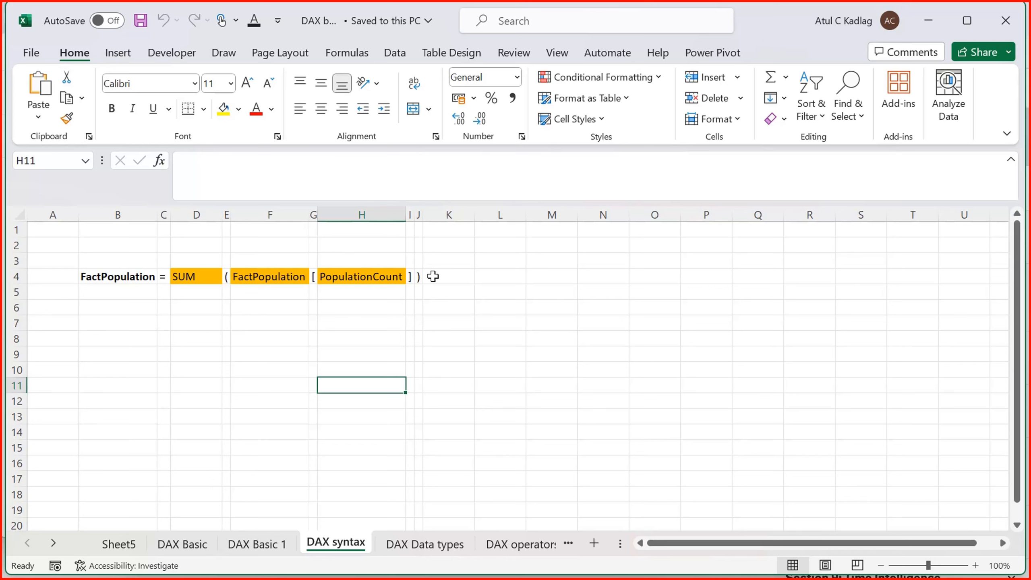
pyautogui.click(543, 246)
pyautogui.write('=')
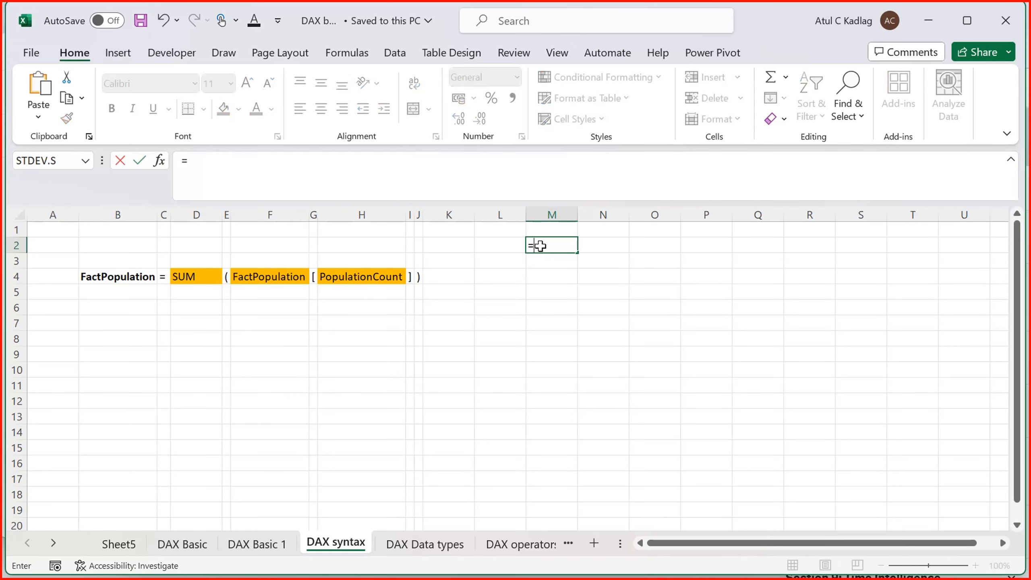
pyautogui.write('sum')
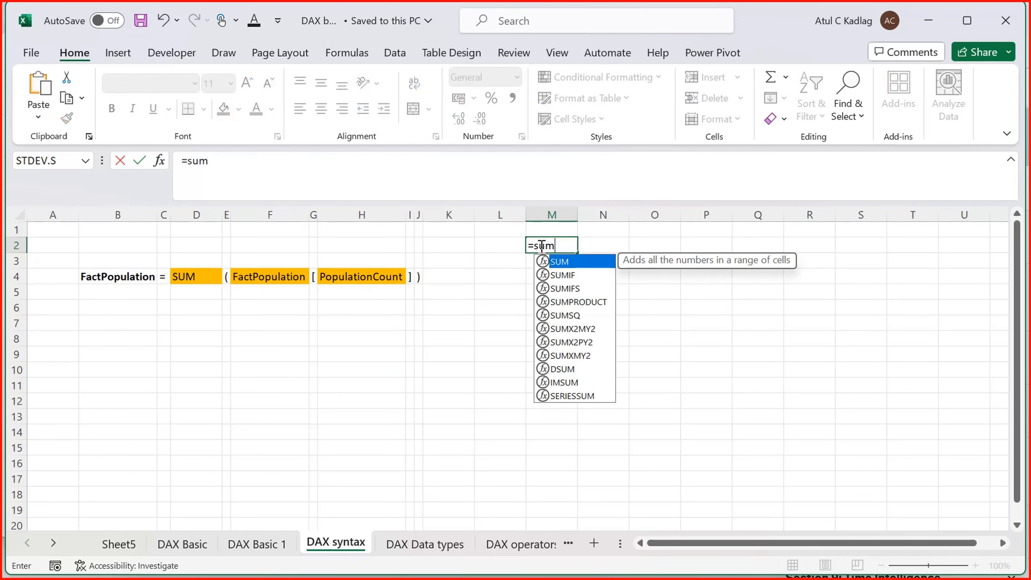
pyautogui.write('(')
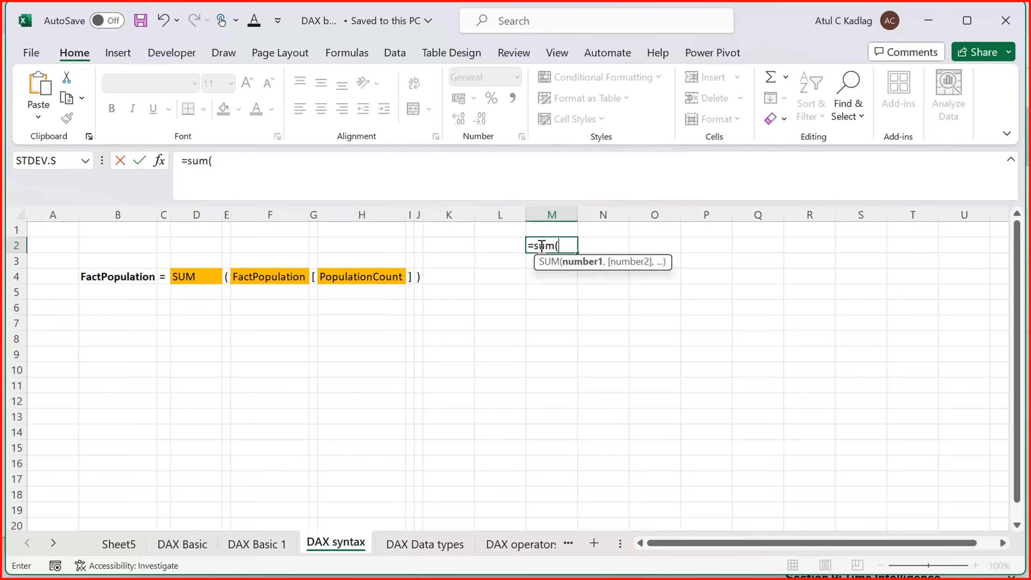
pyautogui.press('BackSpace')
pyautogui.press('BackSpace')
pyautogui.press('BackSpace')
pyautogui.press('BackSpace')
pyautogui.press('BackSpace')
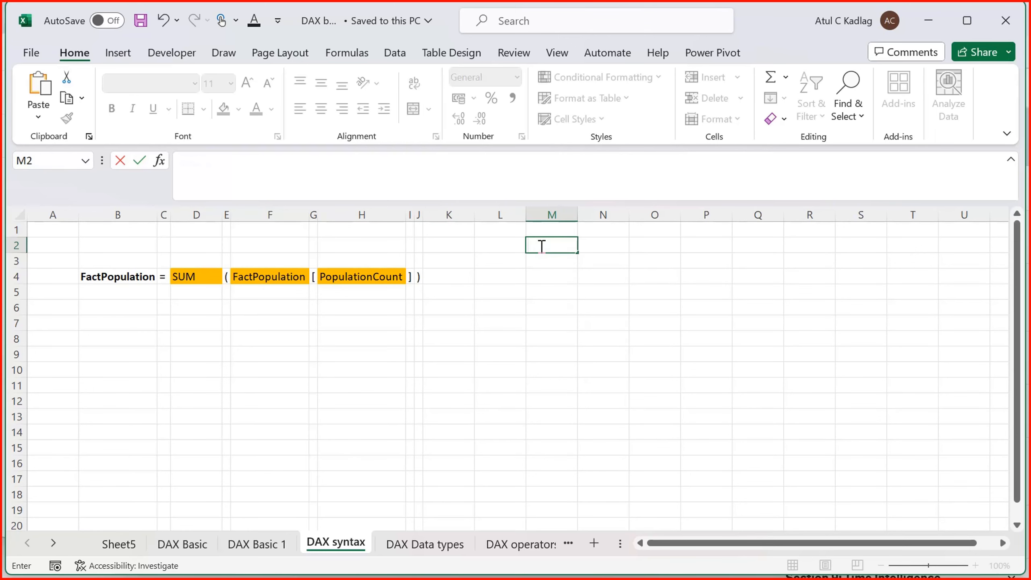
pyautogui.press('Escape')
# Highlight the row 4 formula parts from SUM through PopulationCount to examine the function and its argument
pyautogui.click(301, 356)
pyautogui.moveTo(195, 277); pyautogui.dragTo(402, 279)
pyautogui.click(422, 359)
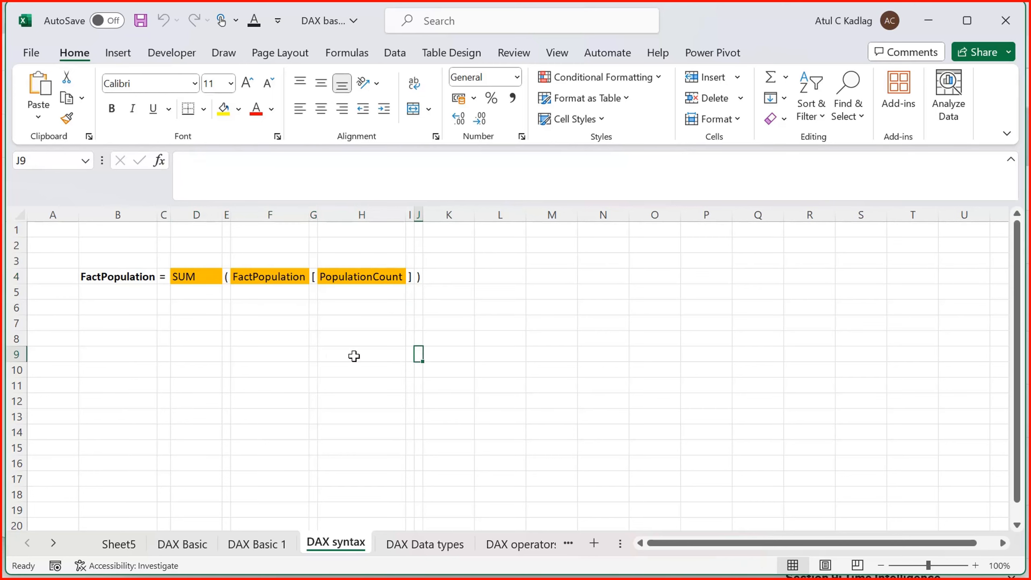
pyautogui.click(190, 276)
pyautogui.hotkey('shift', 'Right')
pyautogui.hotkey('shift', 'Right')
pyautogui.hotkey('shift', 'Right')
pyautogui.hotkey('shift', 'Right')
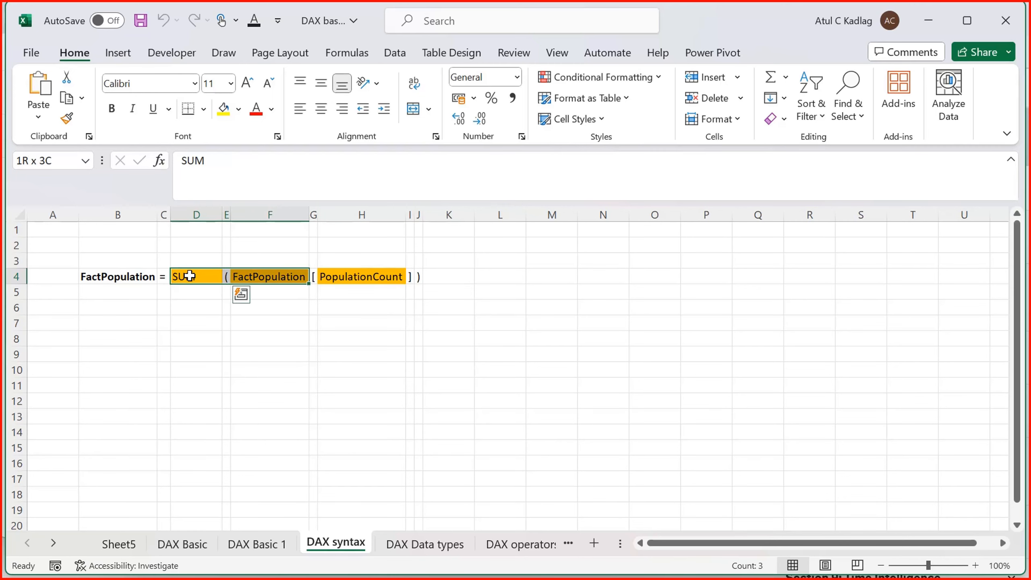
pyautogui.press('Left')
pyautogui.click(190, 277)
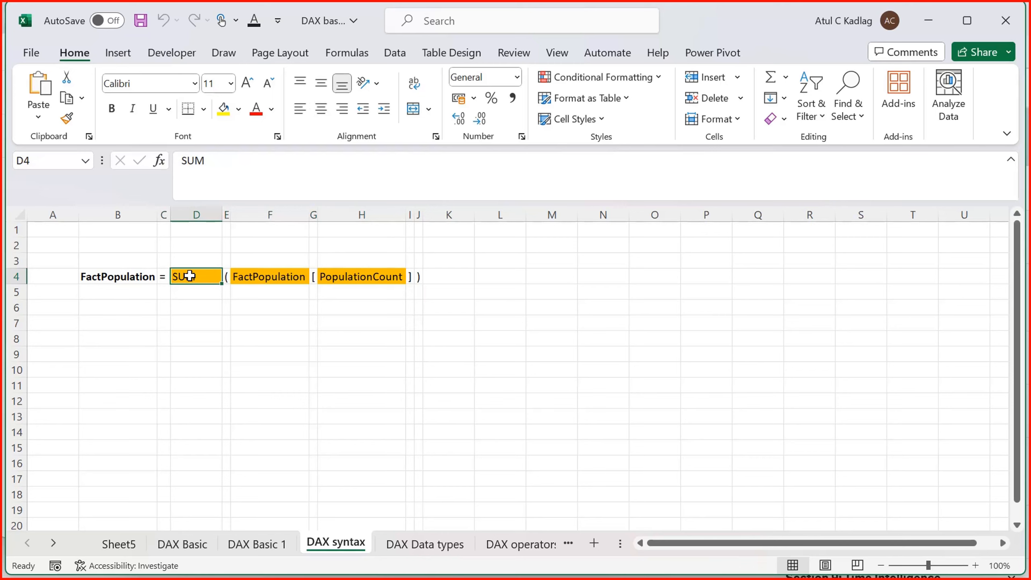
# Examine the opening and closing parentheses of the row 4 formula and the FactPopulation[PopulationCount] reference between them
pyautogui.press('Right')
pyautogui.press('Right')
pyautogui.press('Left')
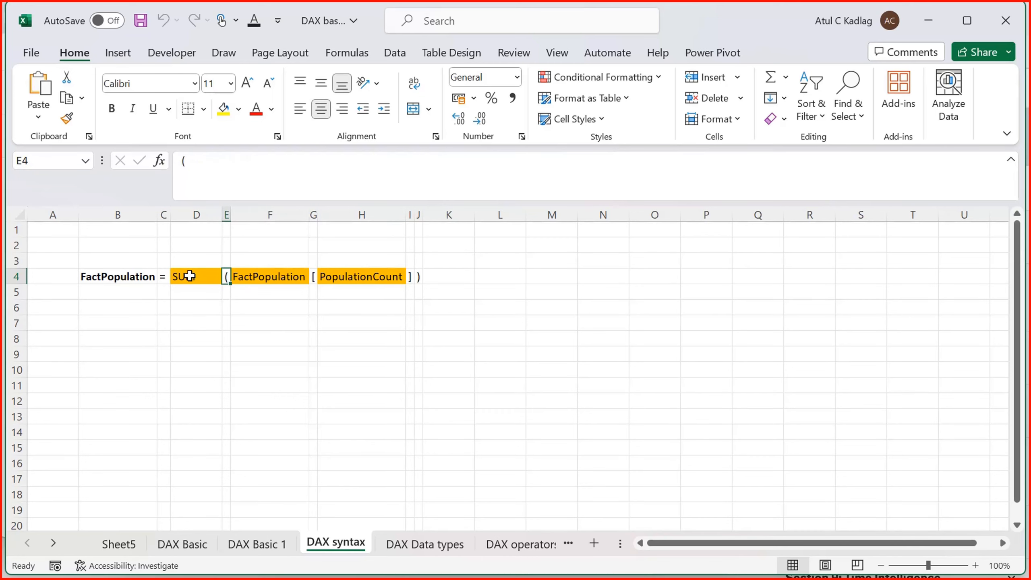
pyautogui.keyDown('ctrl'); pyautogui.click(421, 277); pyautogui.keyUp('ctrl')
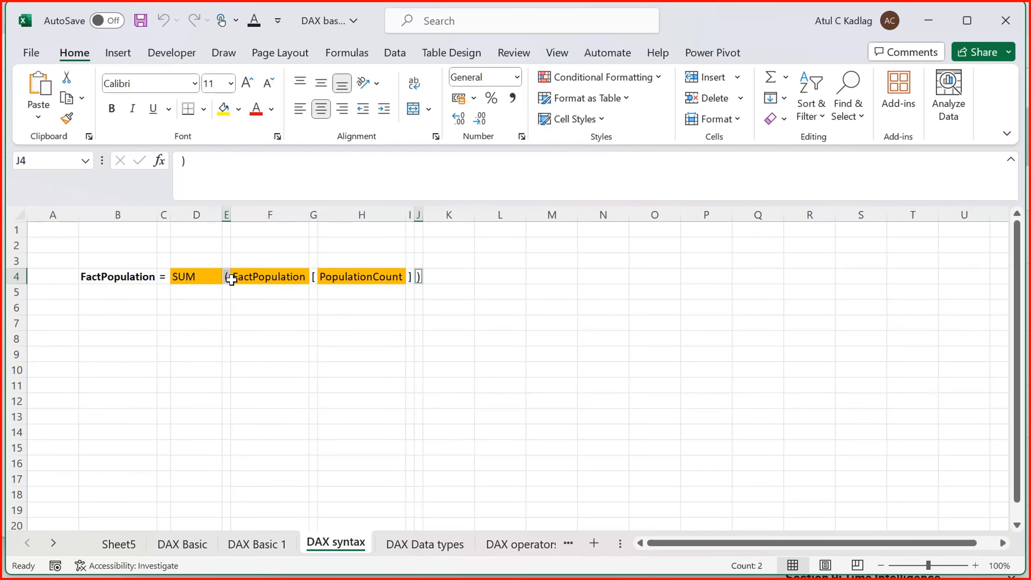
pyautogui.click(197, 277)
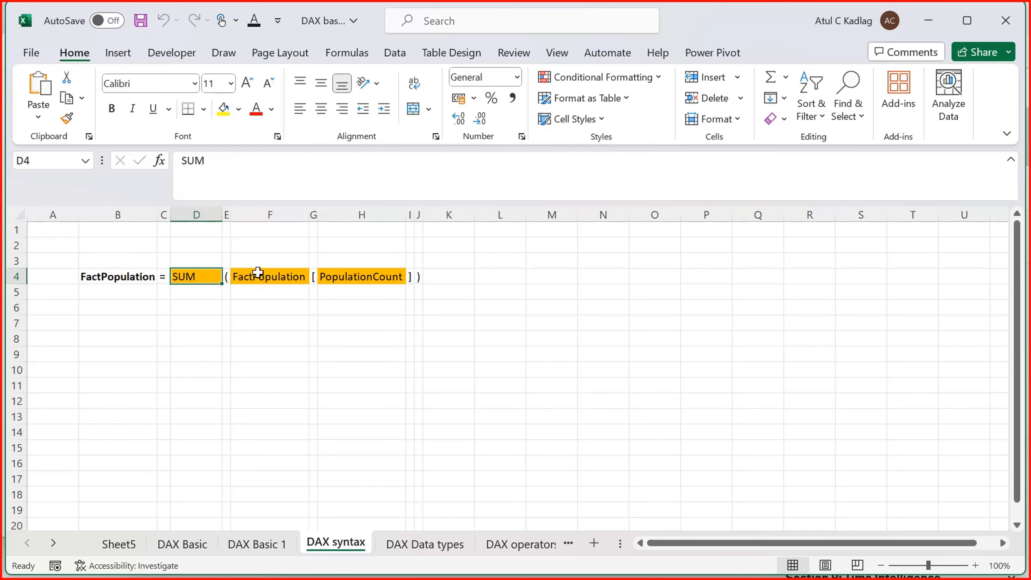
pyautogui.moveTo(258, 273); pyautogui.dragTo(382, 276)
pyautogui.click(199, 325)
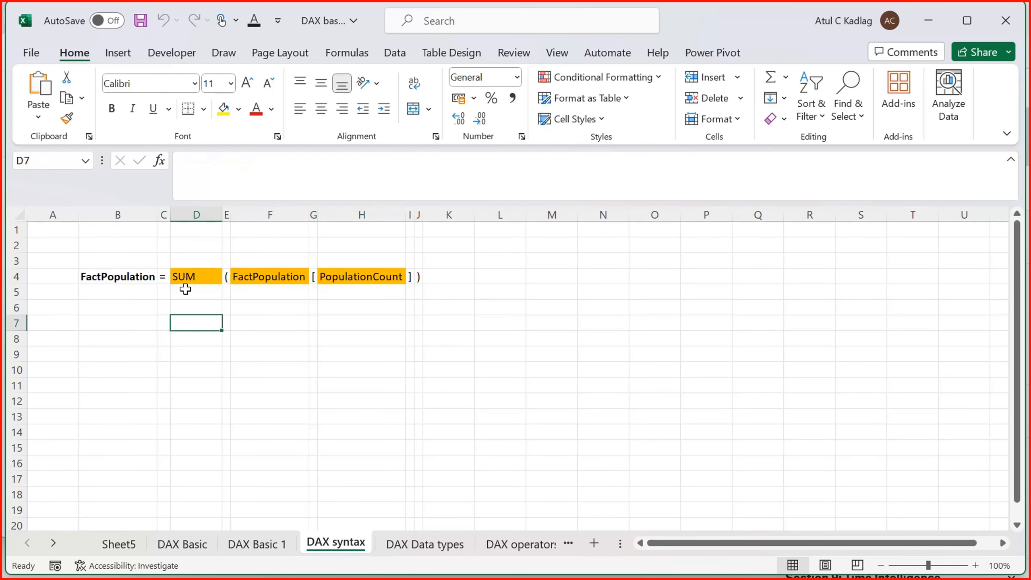
pyautogui.click(186, 301)
pyautogui.write('SUMX(')
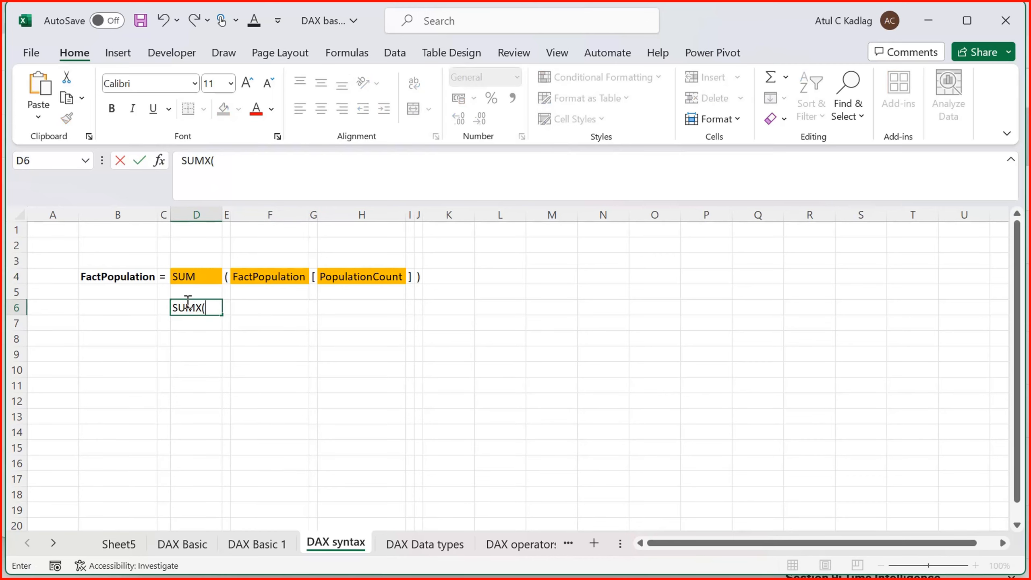
pyautogui.press('BackSpace')
pyautogui.press('BackSpace')
pyautogui.press('BackSpace')
pyautogui.press('BackSpace')
pyautogui.press('Return')
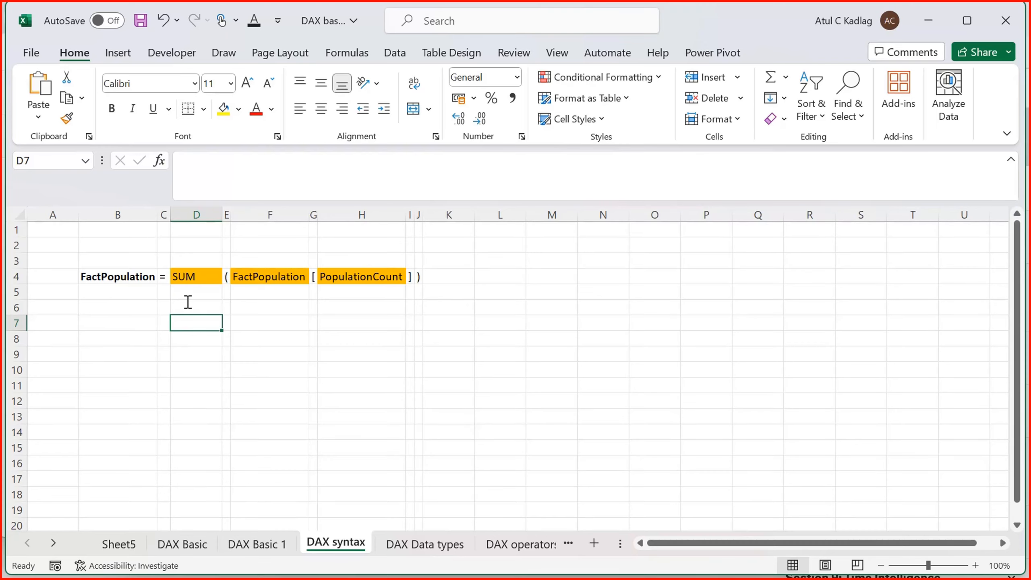
# Switch to the DAX documentation in the browser and expand the DAX statements and DAX functions sections to view their topics
pyautogui.hotkey('alt', 'Tab')
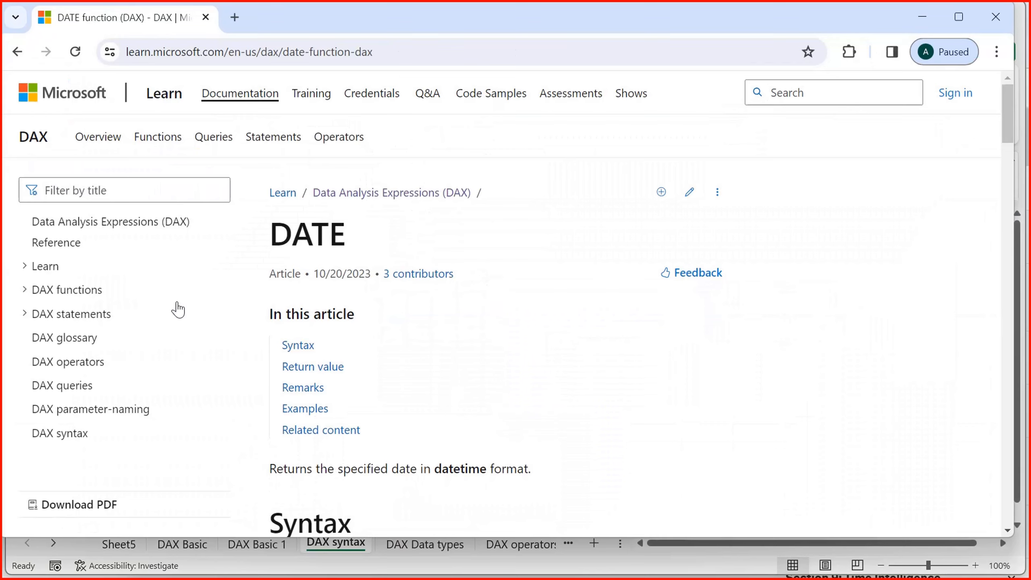
pyautogui.click(24, 290)
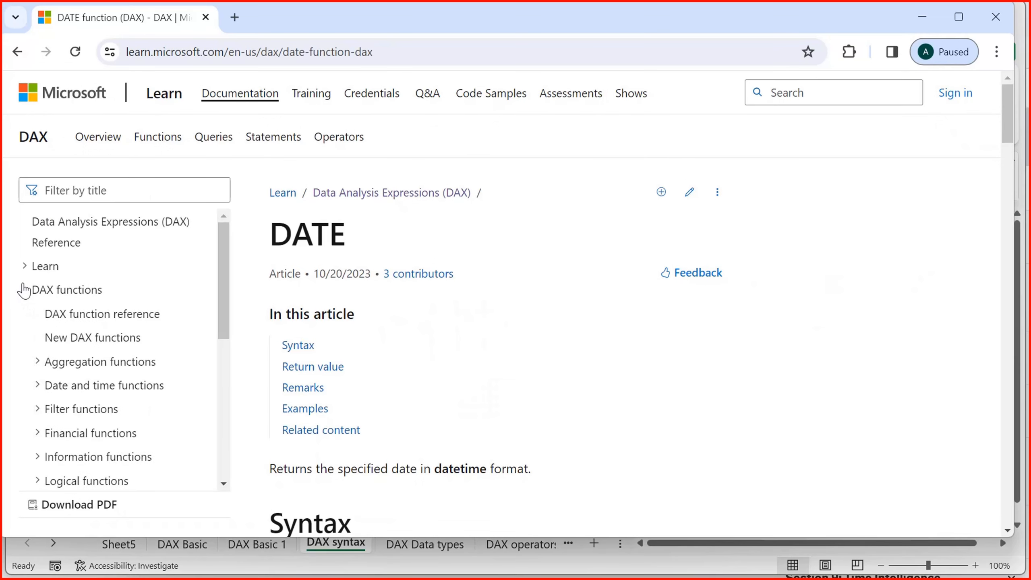
pyautogui.click(24, 290)
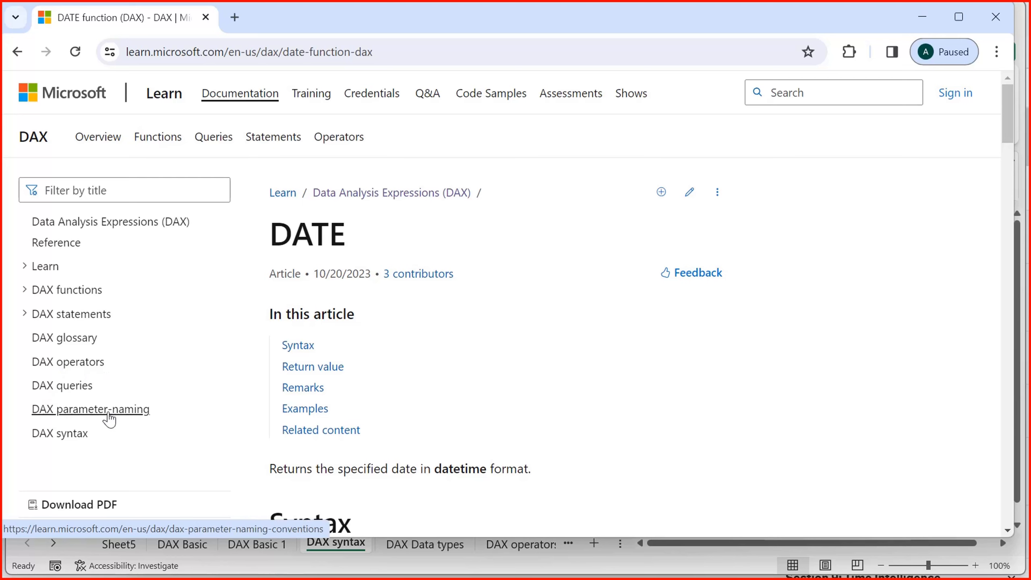
pyautogui.click(25, 317)
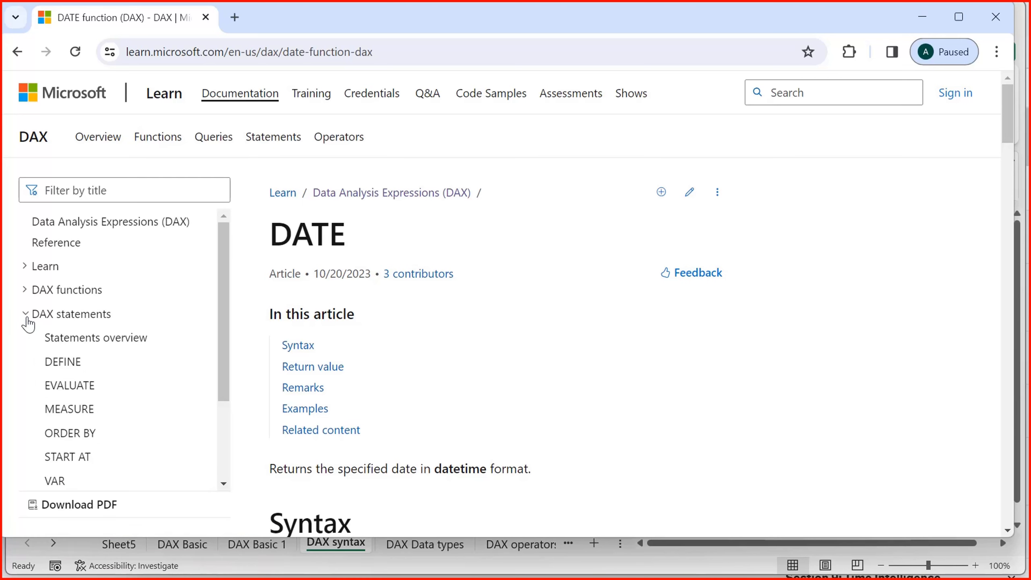
pyautogui.click(24, 291)
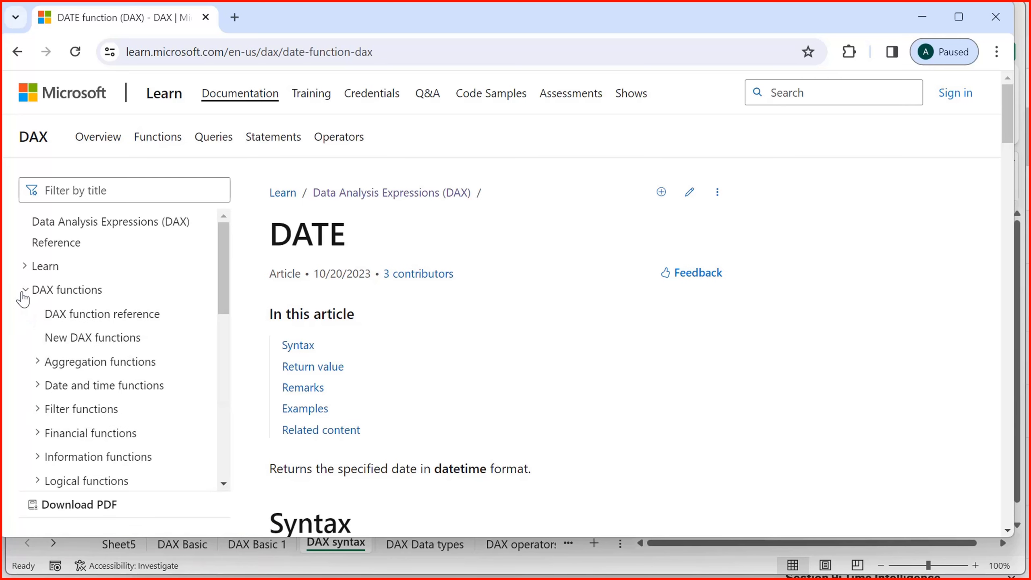
# Collapse the DAX functions and DAX statements sections, open the DAX operators article, and read down to Operator precedence
pyautogui.click(24, 293)
pyautogui.click(23, 317)
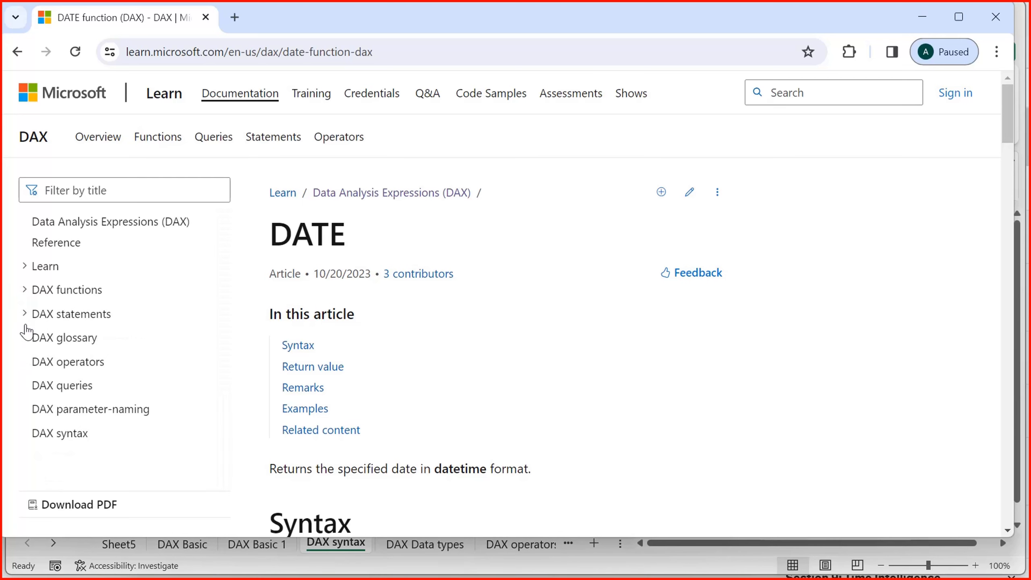
pyautogui.click(52, 368)
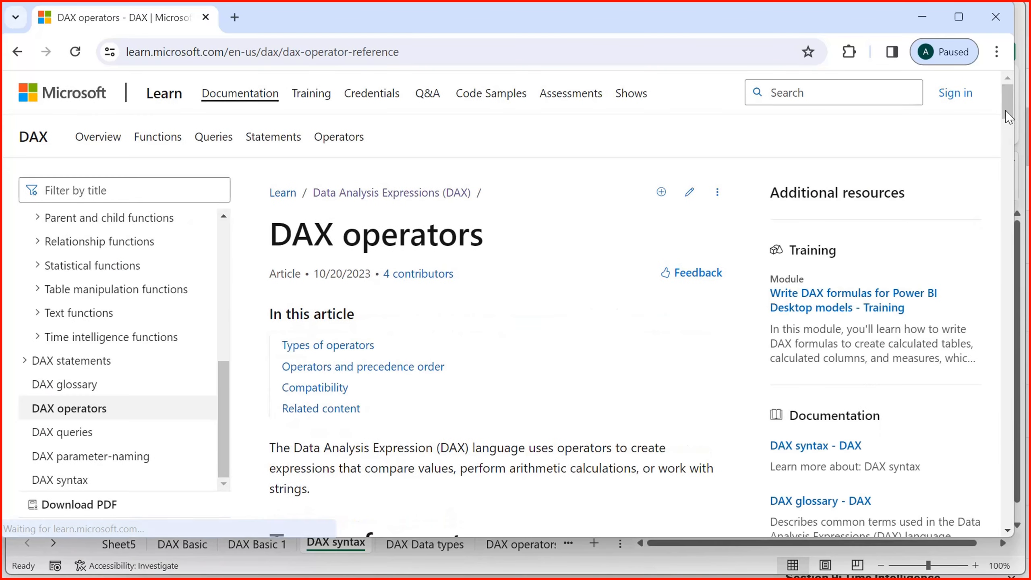
pyautogui.moveTo(1006, 107); pyautogui.dragTo(1006, 307)
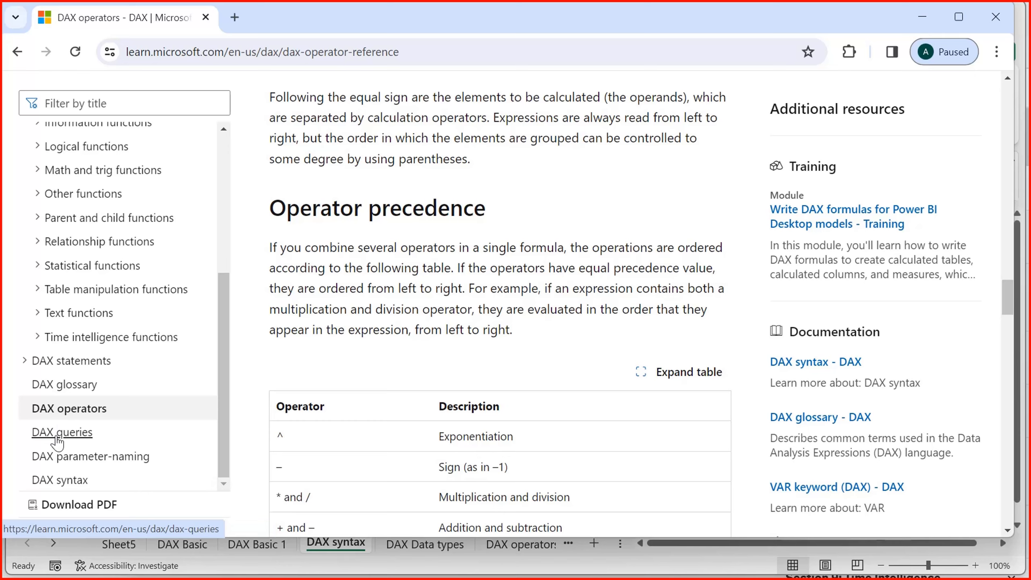
# Expand the DAX statements section and look through its topics, returning to the DAX functions list
pyautogui.click(26, 361)
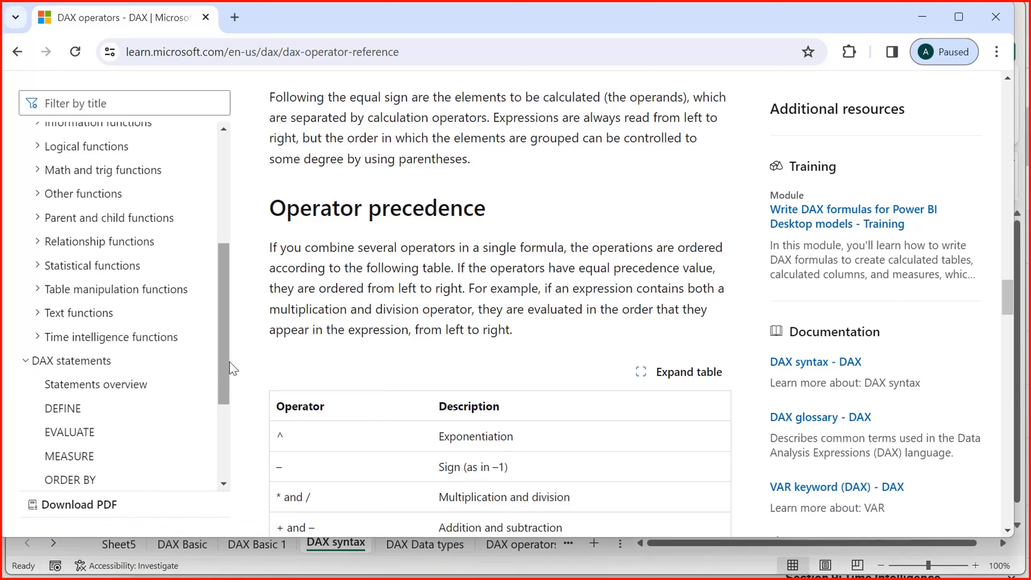
pyautogui.moveTo(228, 386); pyautogui.dragTo(223, 470)
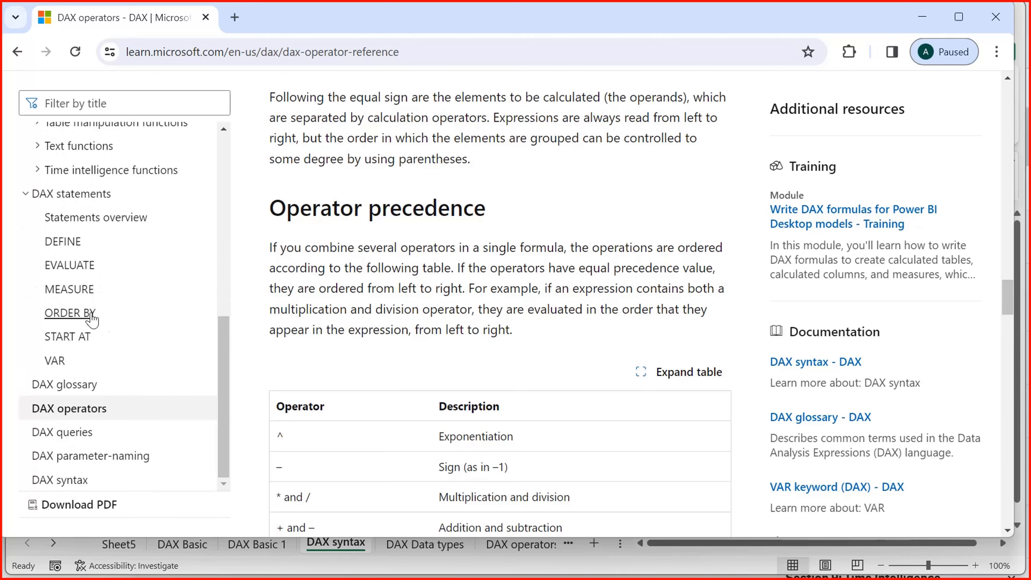
pyautogui.moveTo(226, 431); pyautogui.dragTo(203, 260)
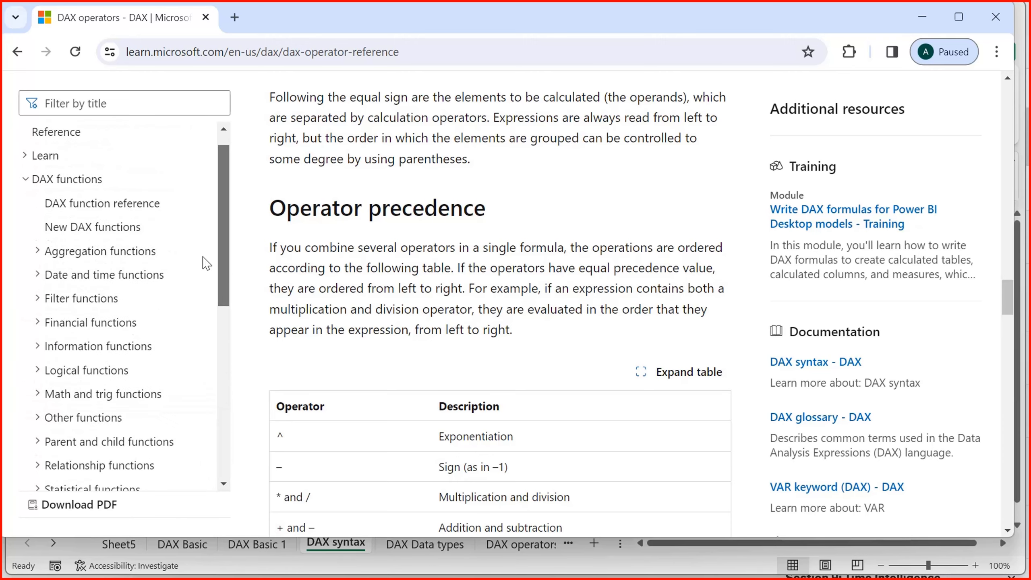
# Switch back to the Excel workbook, open the DAX Data types sheet, and examine the data types from String to Blank(N/A)
pyautogui.hotkey('alt', 'Tab')
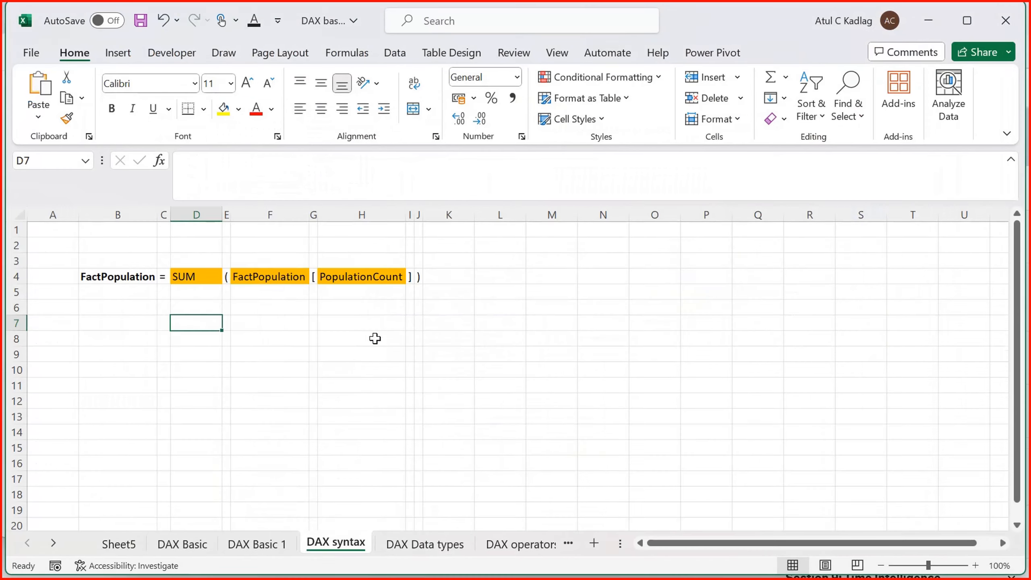
pyautogui.click(425, 544)
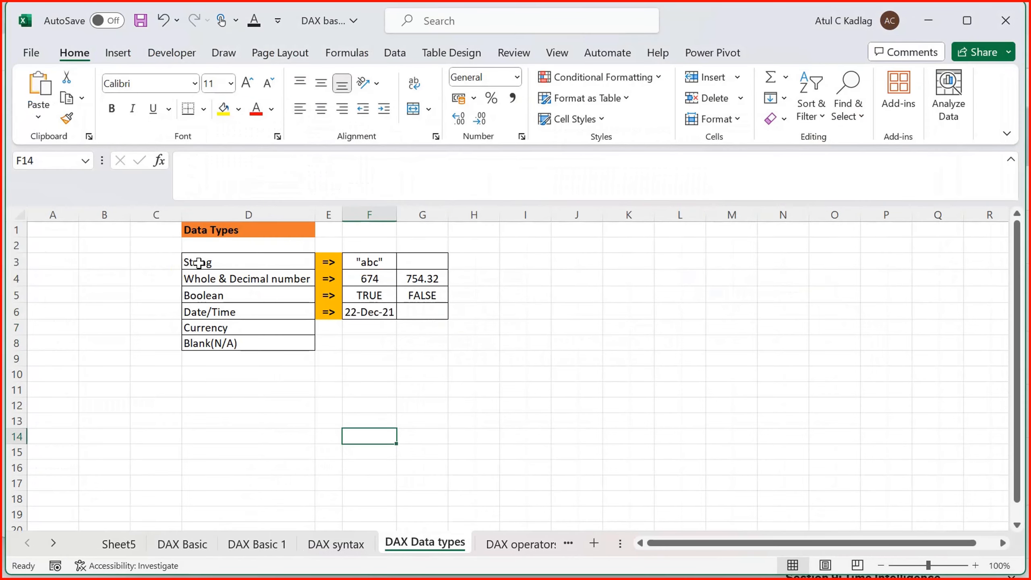
pyautogui.moveTo(197, 263); pyautogui.dragTo(204, 349)
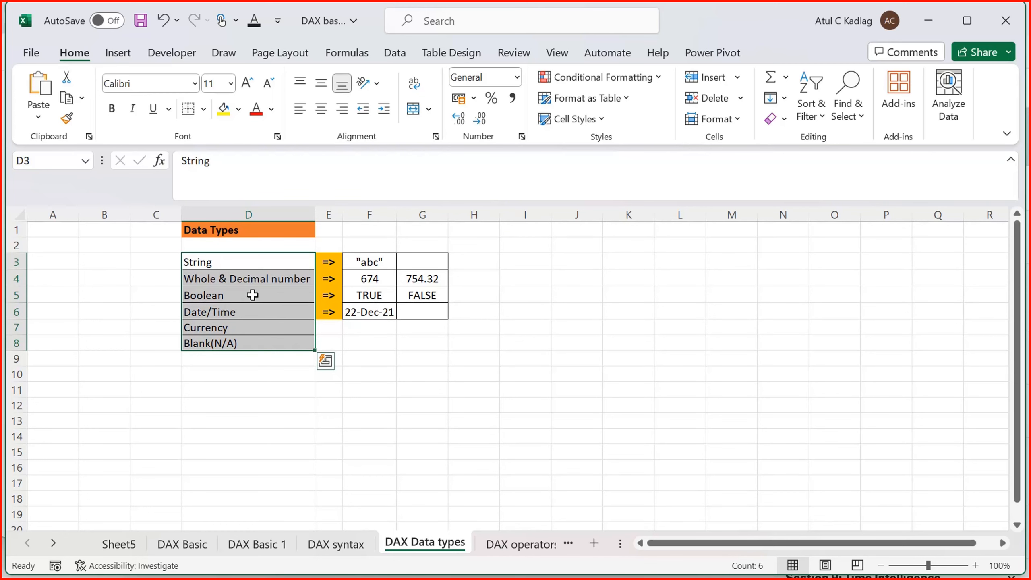
pyautogui.click(219, 299)
pyautogui.click(219, 311)
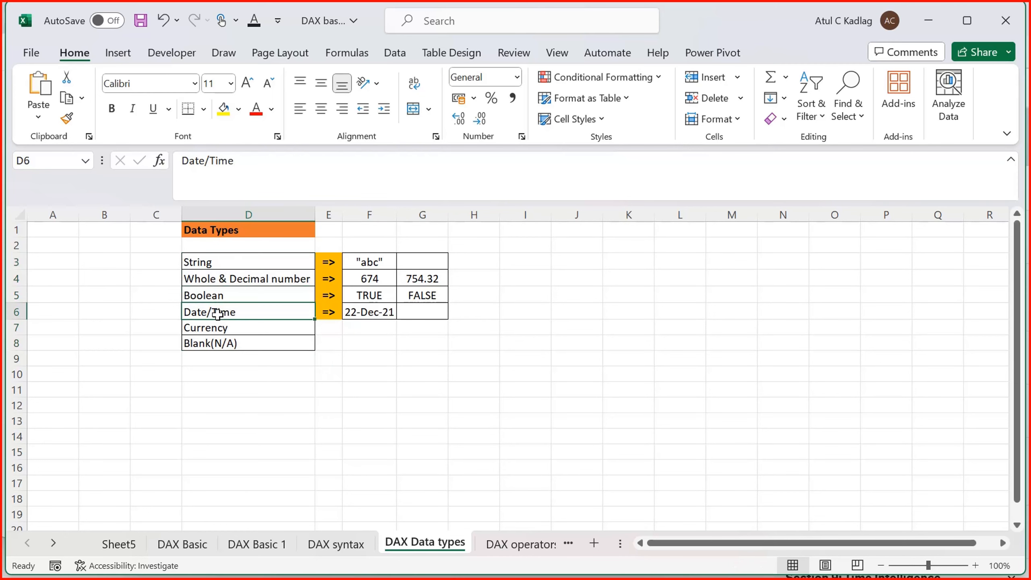
pyautogui.click(214, 328)
pyautogui.click(214, 340)
# Examine the example values for the String, number, Boolean and Date/Time types, plus the Currency and Blank(N/A) rows
pyautogui.moveTo(358, 266); pyautogui.dragTo(409, 327)
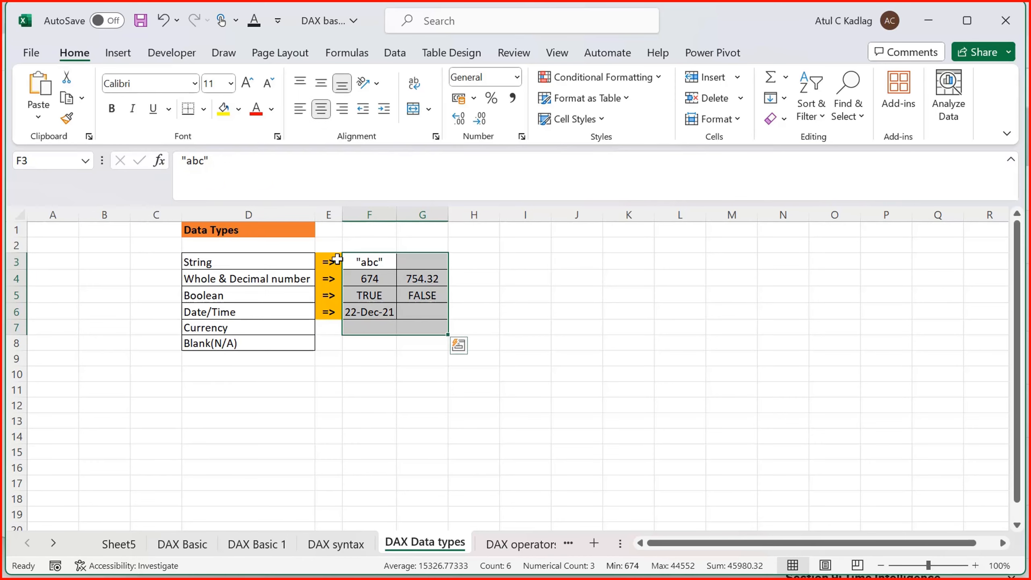
pyautogui.click(374, 263)
pyautogui.click(373, 280)
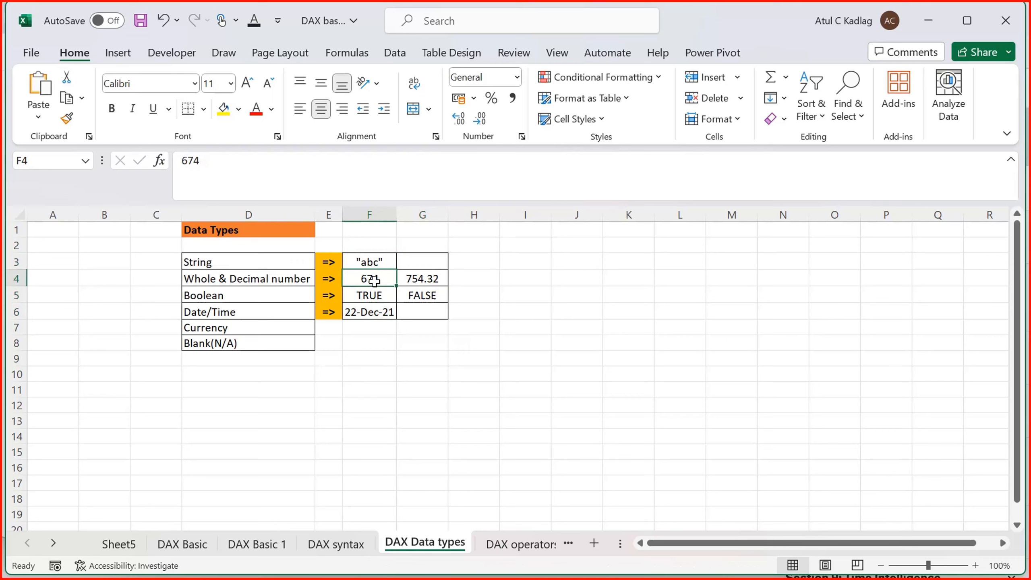
pyautogui.click(421, 279)
pyautogui.click(375, 298)
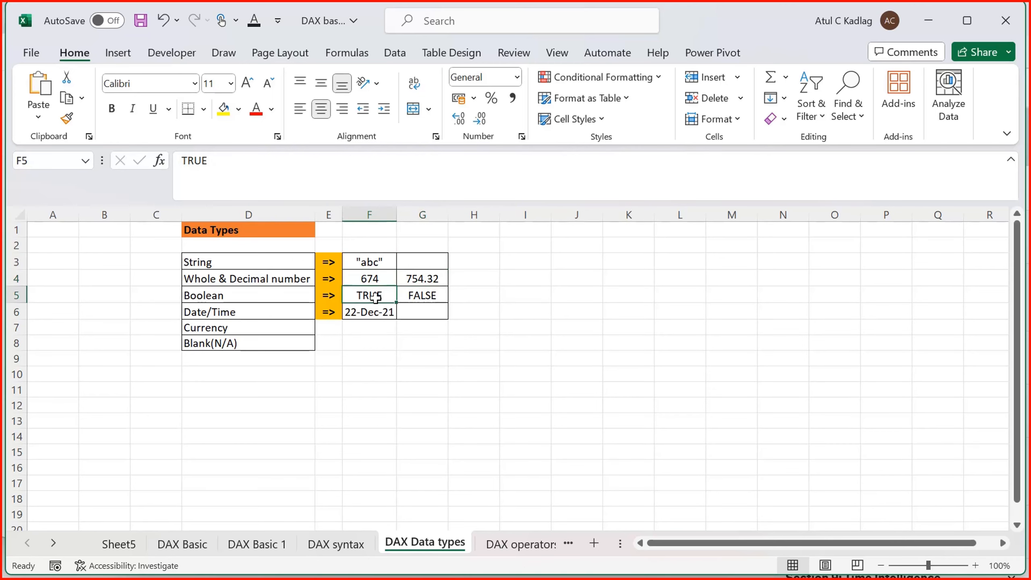
pyautogui.click(361, 311)
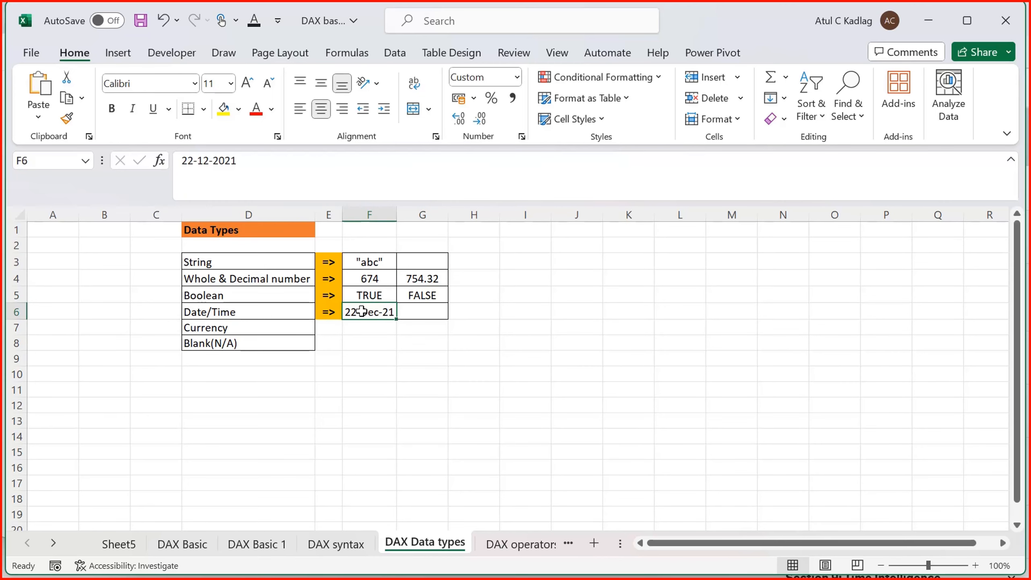
pyautogui.click(250, 330)
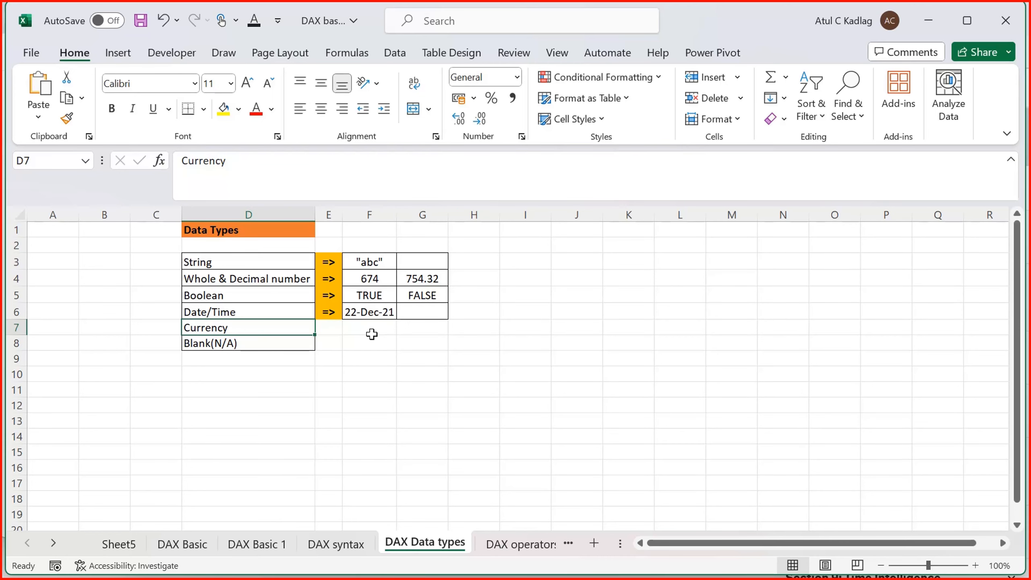
pyautogui.click(289, 342)
pyautogui.click(346, 342)
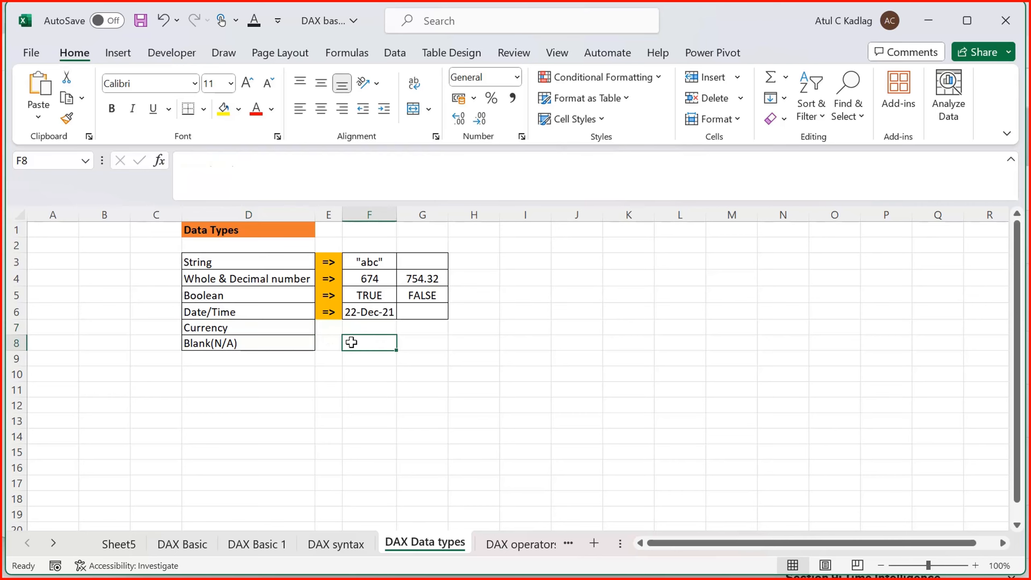
# Open the DAX operators sheet and highlight the arithmetic operators in C5:C8
pyautogui.click(524, 556)
pyautogui.click(376, 379)
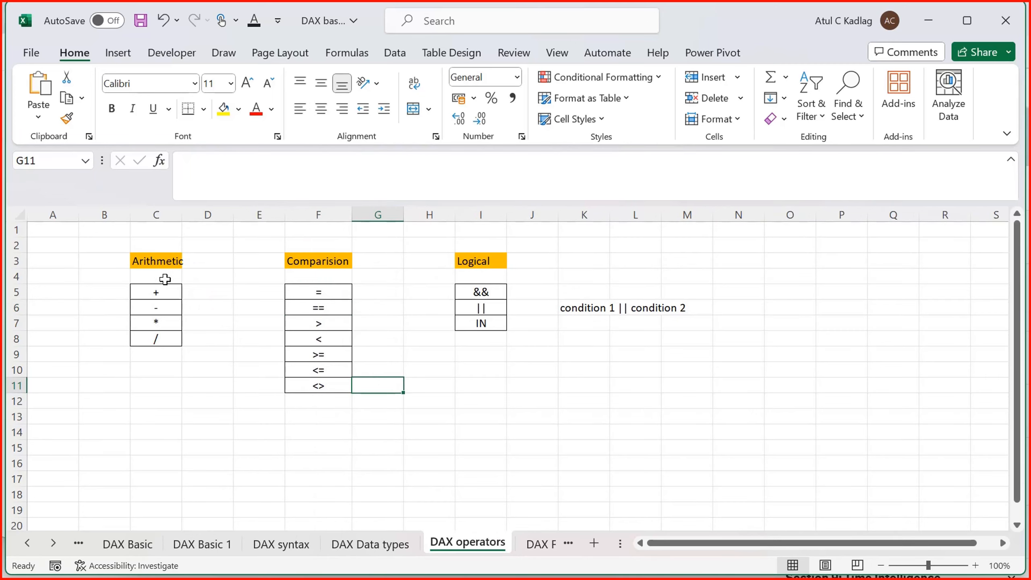
pyautogui.moveTo(149, 291); pyautogui.dragTo(157, 338)
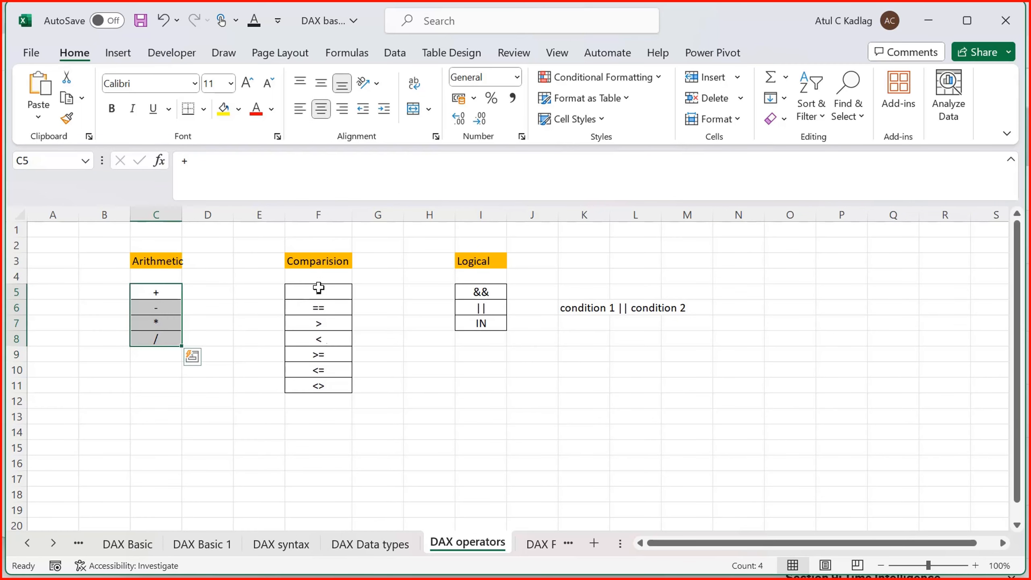
# Highlight the comparison operators in F5:F11, then examine them individually from = through >=
pyautogui.moveTo(317, 290); pyautogui.dragTo(324, 386)
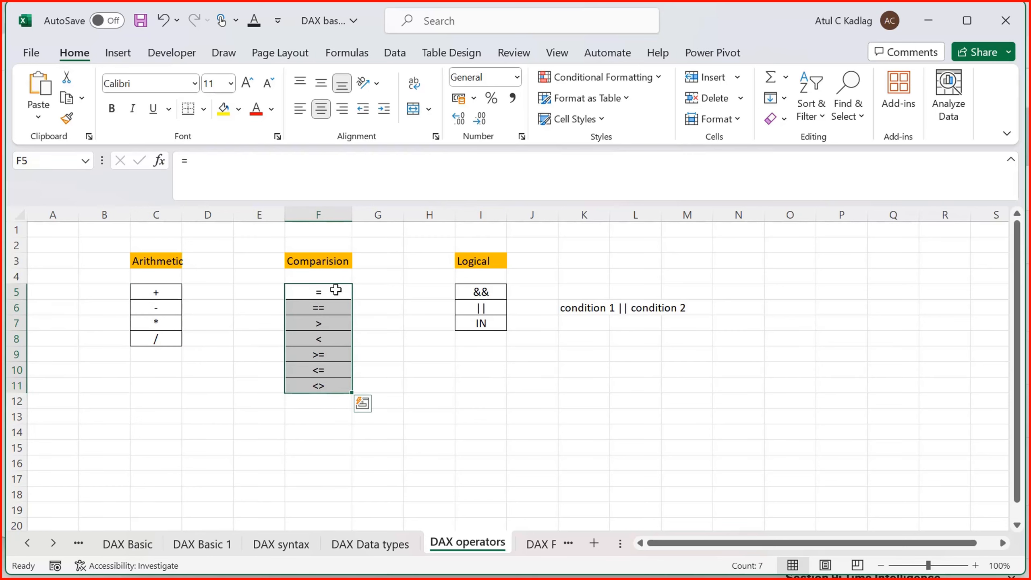
pyautogui.click(335, 290)
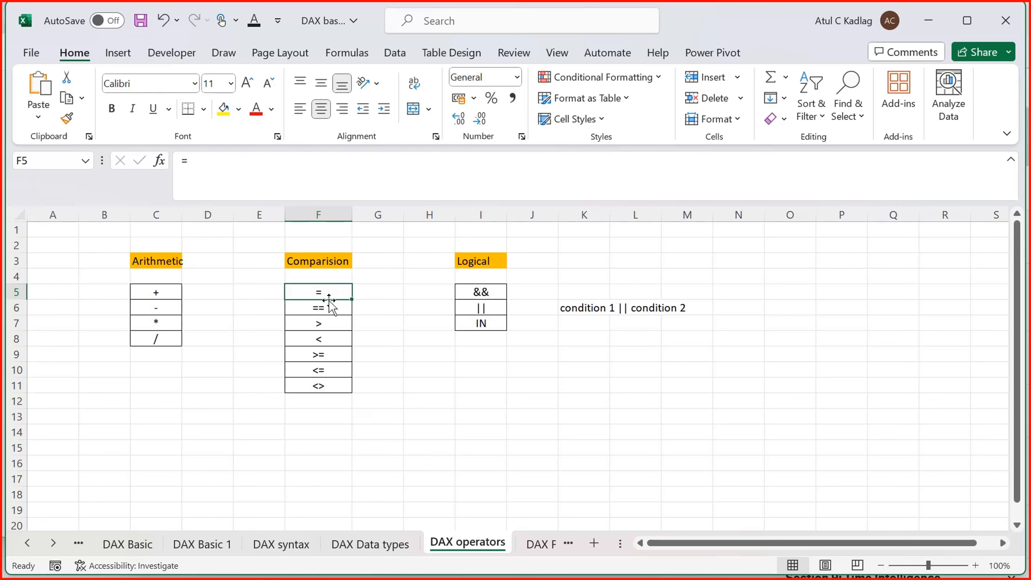
pyautogui.click(327, 303)
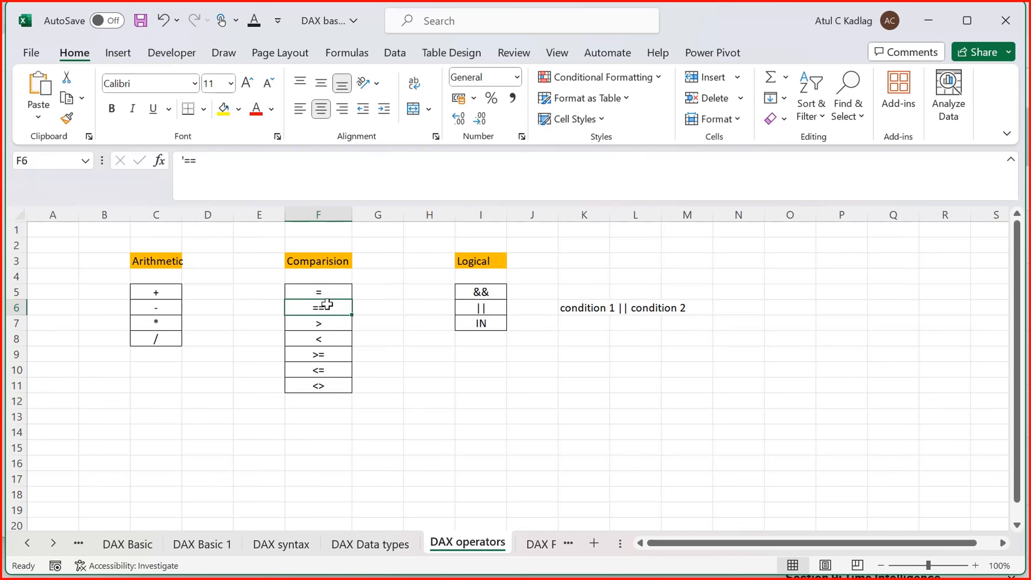
pyautogui.click(324, 325)
pyautogui.click(328, 340)
pyautogui.click(329, 357)
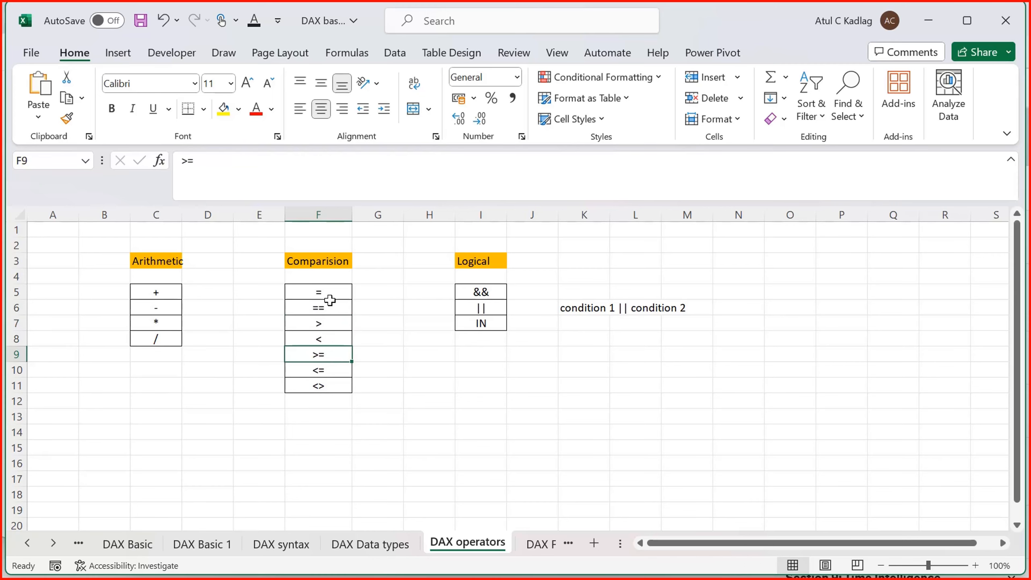
pyautogui.moveTo(327, 324); pyautogui.dragTo(333, 369)
pyautogui.click(366, 413)
# Glance at the DAX Function sheet, return to DAX operators, and highlight the logical operators &&, || and IN
pyautogui.click(540, 544)
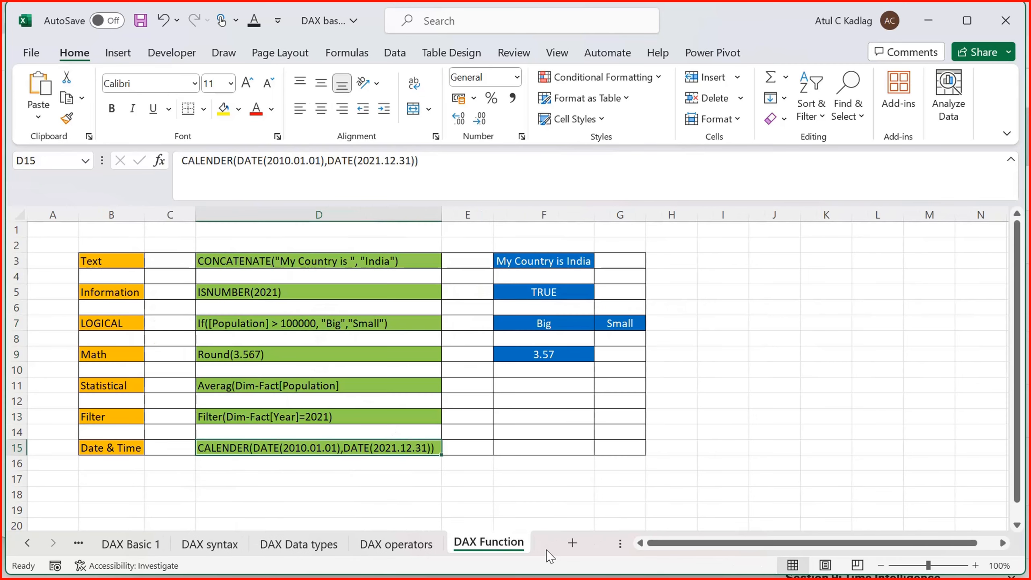
pyautogui.click(422, 544)
pyautogui.moveTo(487, 293); pyautogui.dragTo(488, 329)
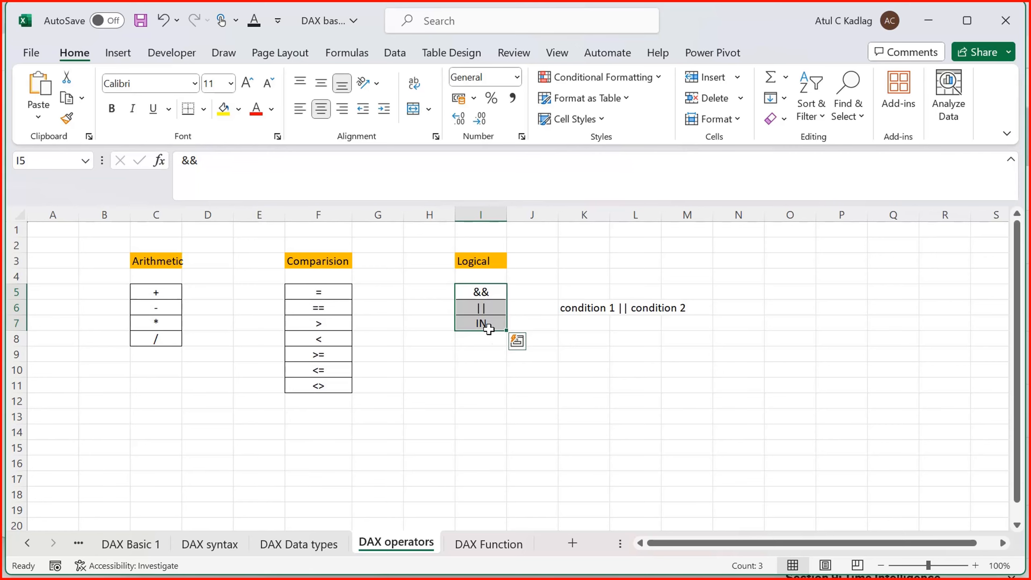
pyautogui.click(466, 355)
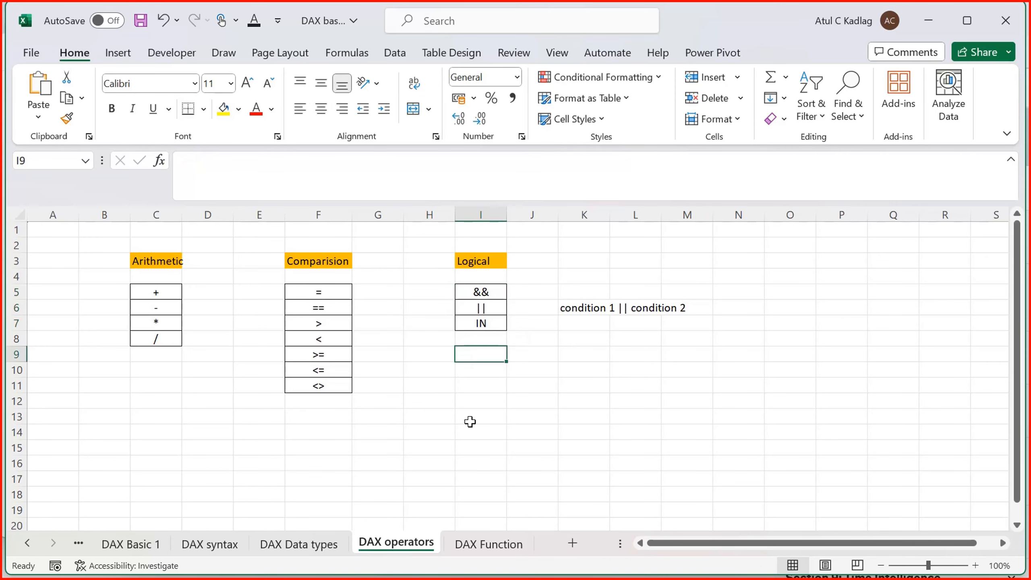
# Open the DAX Function sheet and highlight the function categories from Text to Date & Time in B3:B15
pyautogui.click(461, 552)
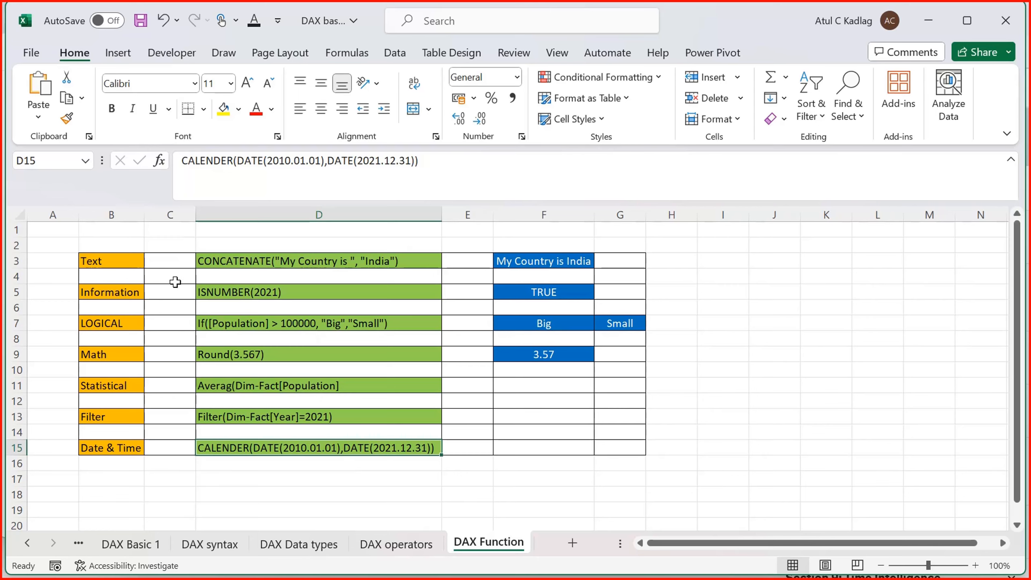
pyautogui.moveTo(108, 259); pyautogui.dragTo(110, 446)
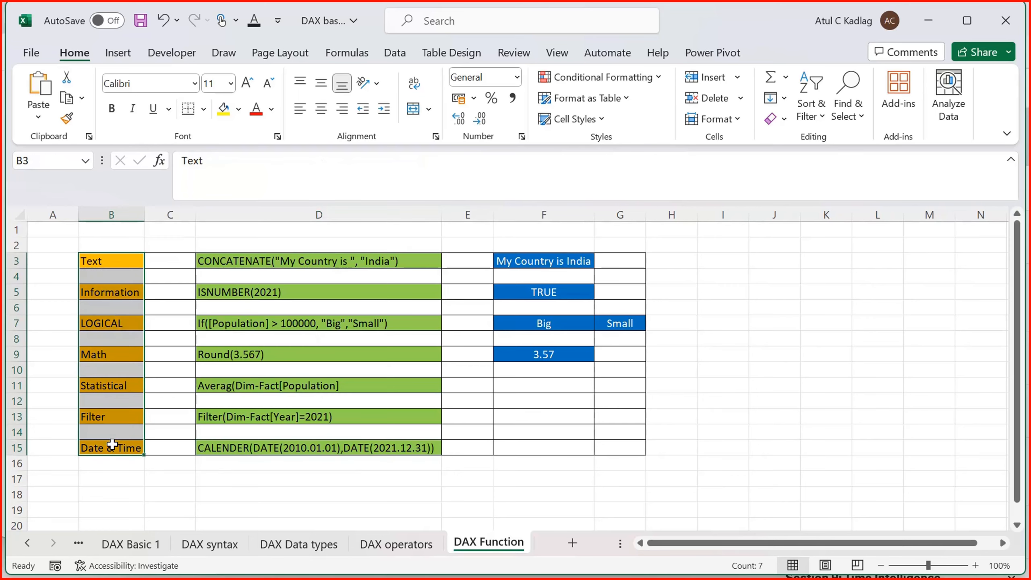
pyautogui.click(111, 370)
# Examine the Text category with its CONCATENATE example and the Information category with its ISNUMBER(2021) example
pyautogui.click(101, 263)
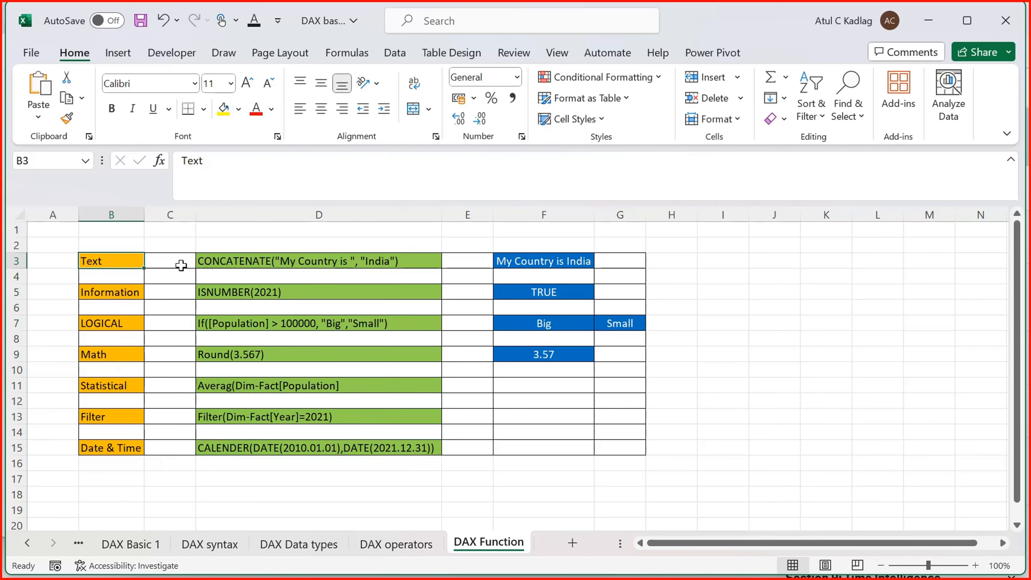
pyautogui.click(240, 263)
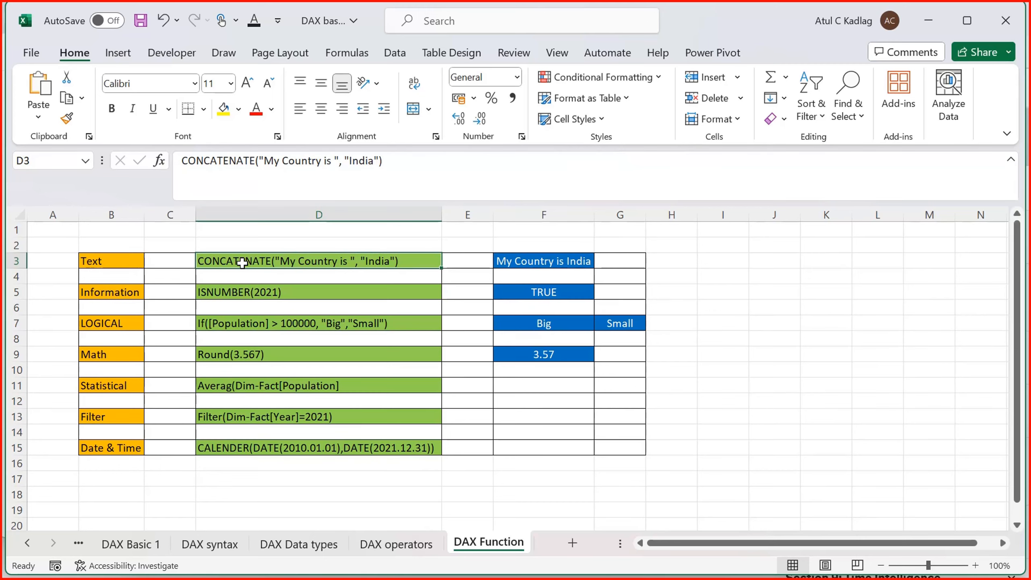
pyautogui.click(118, 290)
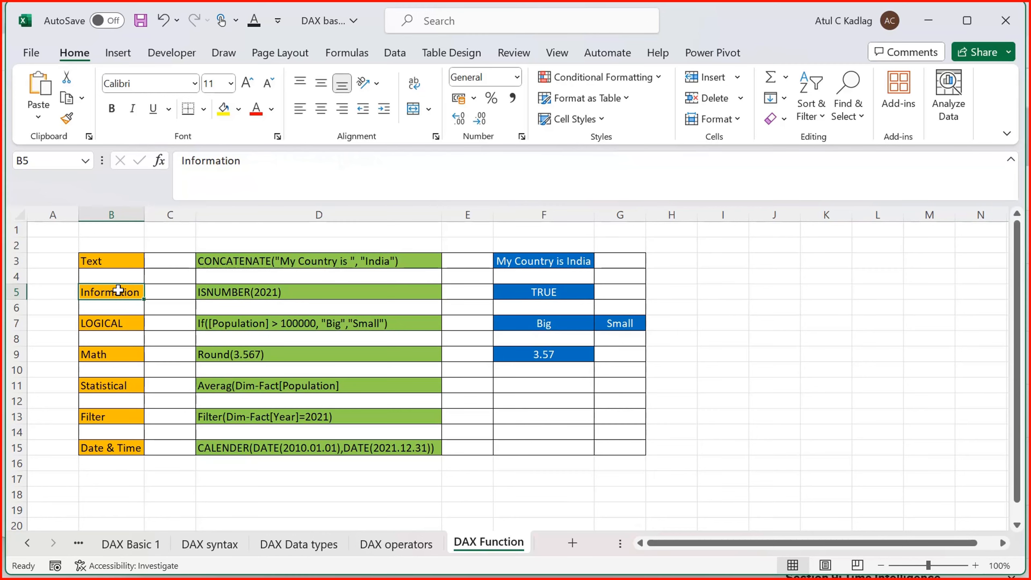
pyautogui.click(214, 292)
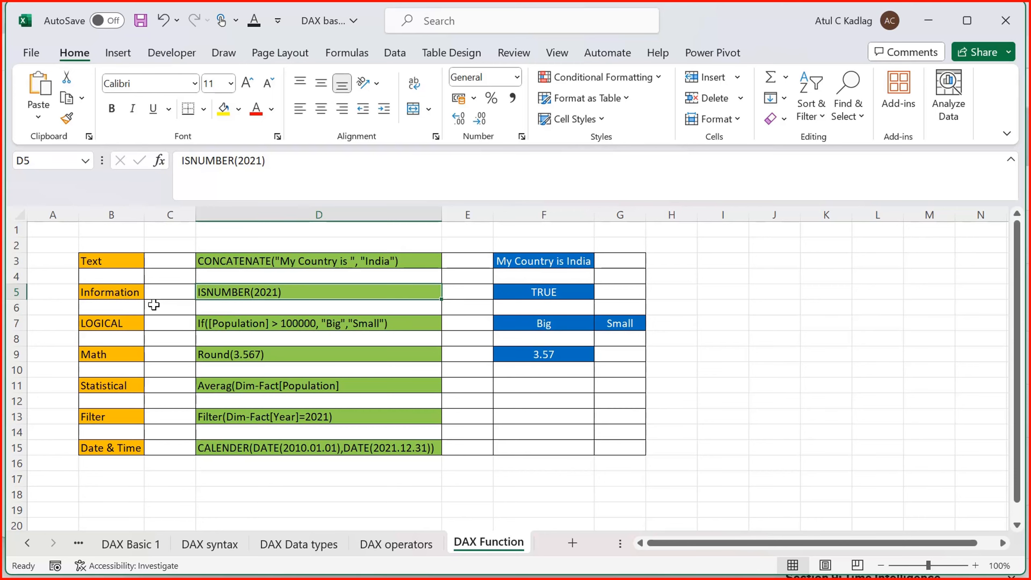
# Examine the LOGICAL category's If example in D7, highlighting its [Population] > 100000 condition, and leave the formula unedited
pyautogui.click(111, 325)
pyautogui.click(228, 319)
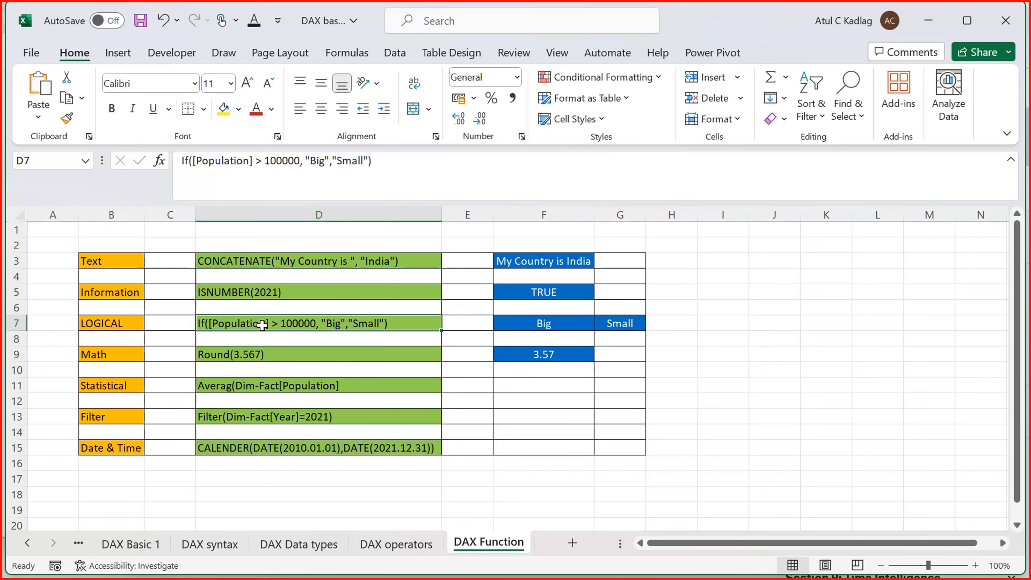
pyautogui.doubleClick(204, 324)
pyautogui.moveTo(207, 324); pyautogui.dragTo(316, 325)
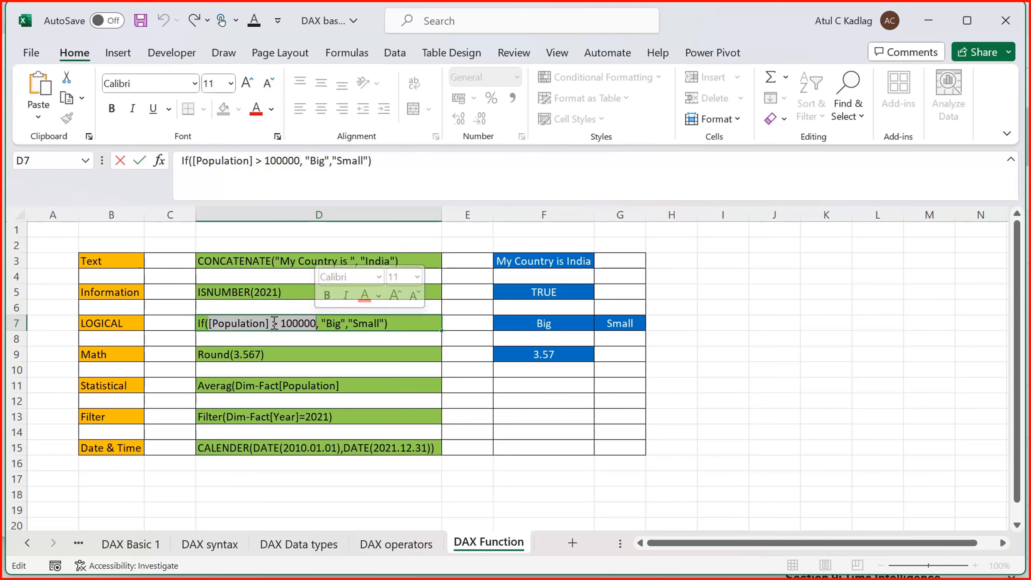
pyautogui.click(338, 324)
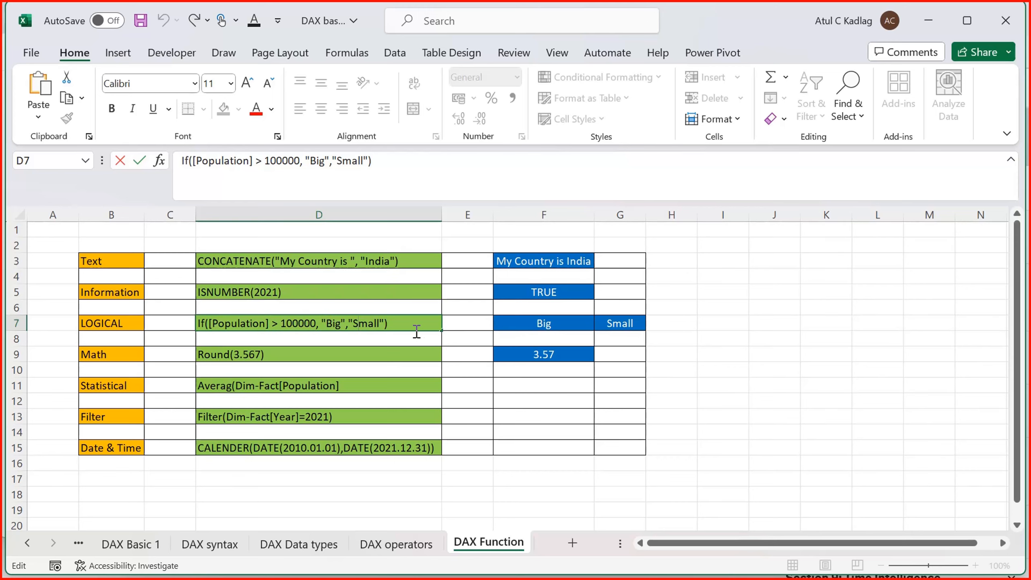
pyautogui.press('Escape')
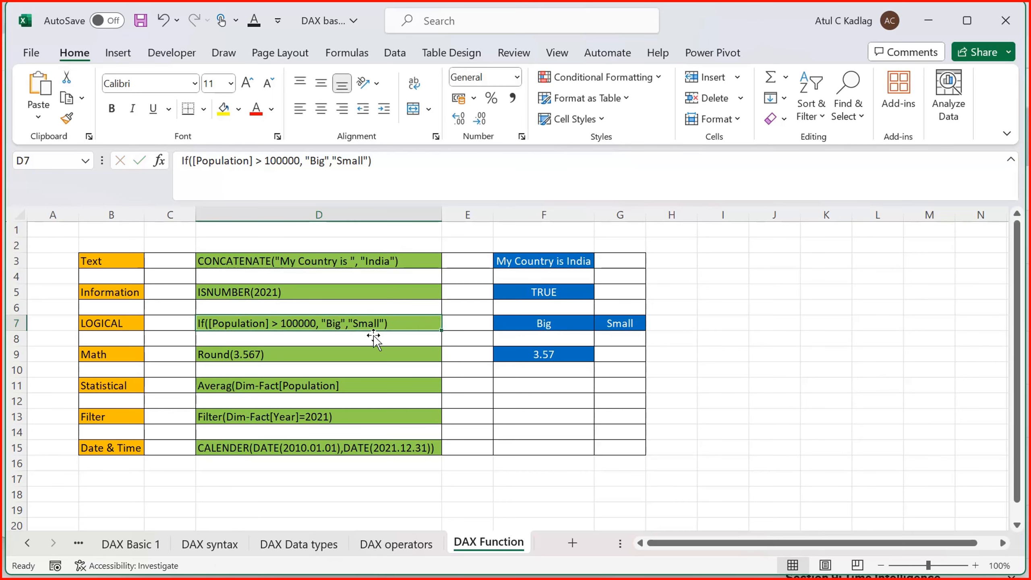
# Examine the Math category's Round example in D9, the Statistical category's average example in D11 and the Filter example in D13
pyautogui.click(111, 356)
pyautogui.click(256, 355)
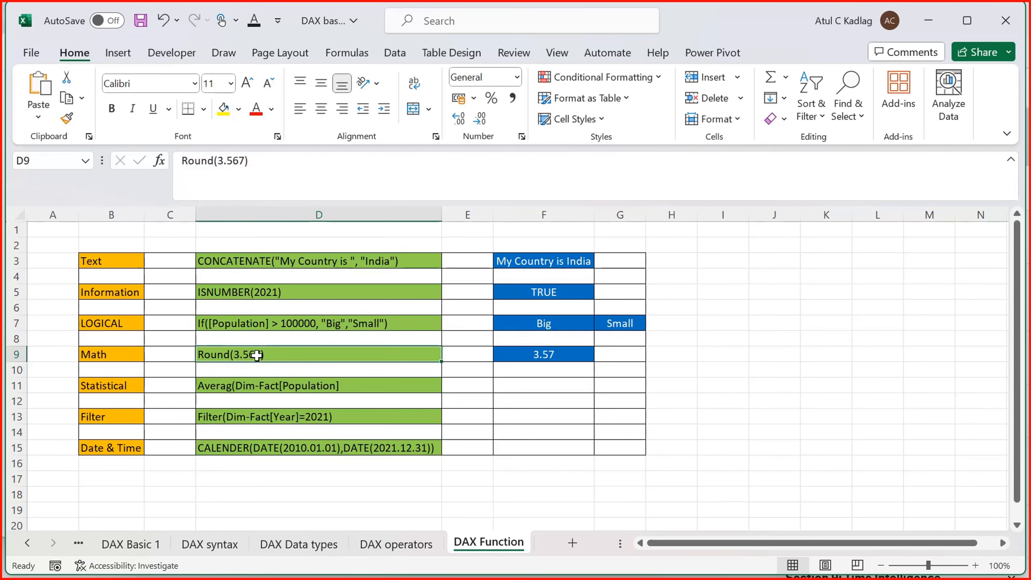
pyautogui.click(140, 389)
pyautogui.click(218, 389)
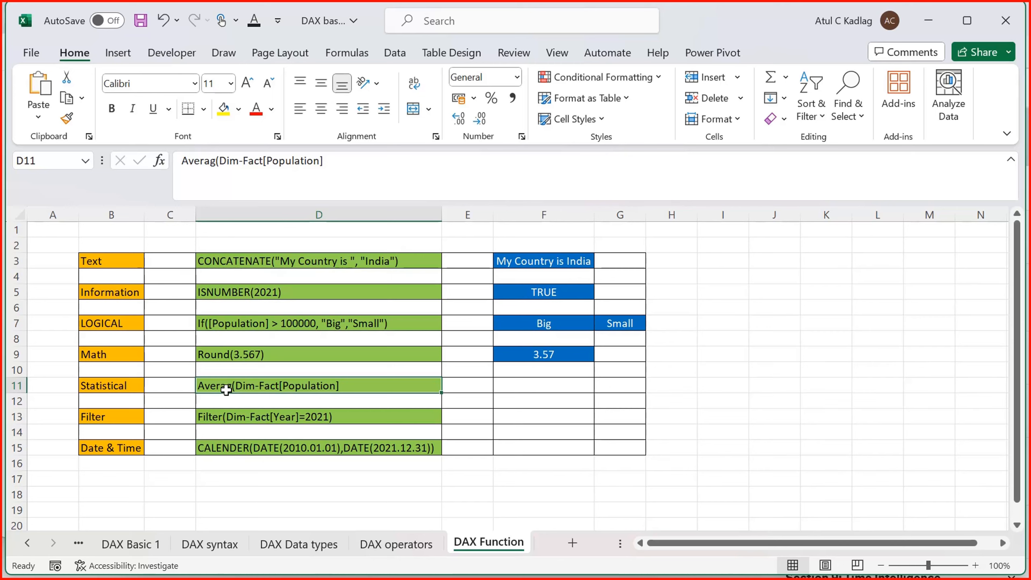
pyautogui.press('Down')
pyautogui.press('Down')
pyautogui.press('Down')
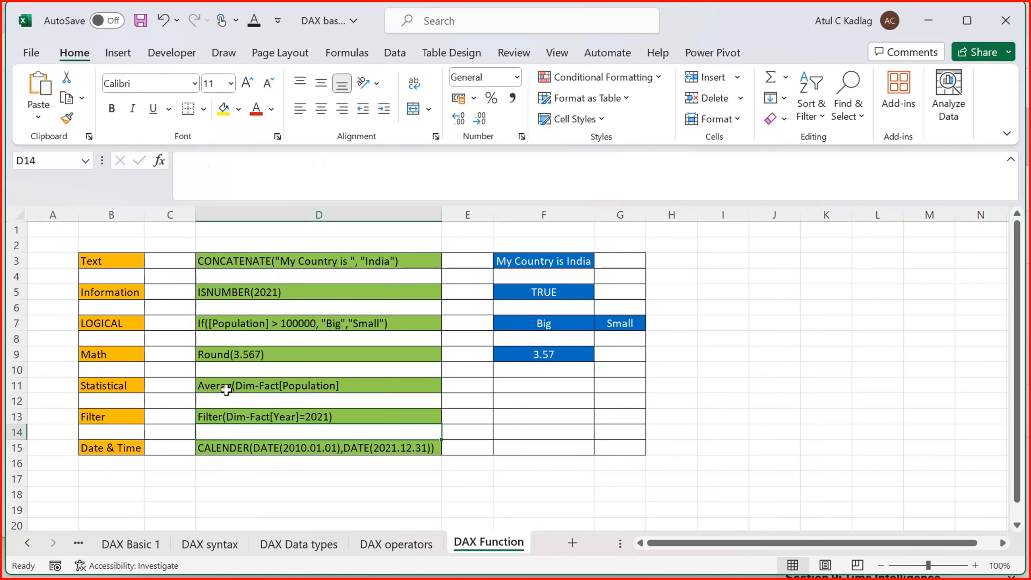
pyautogui.press('Up')
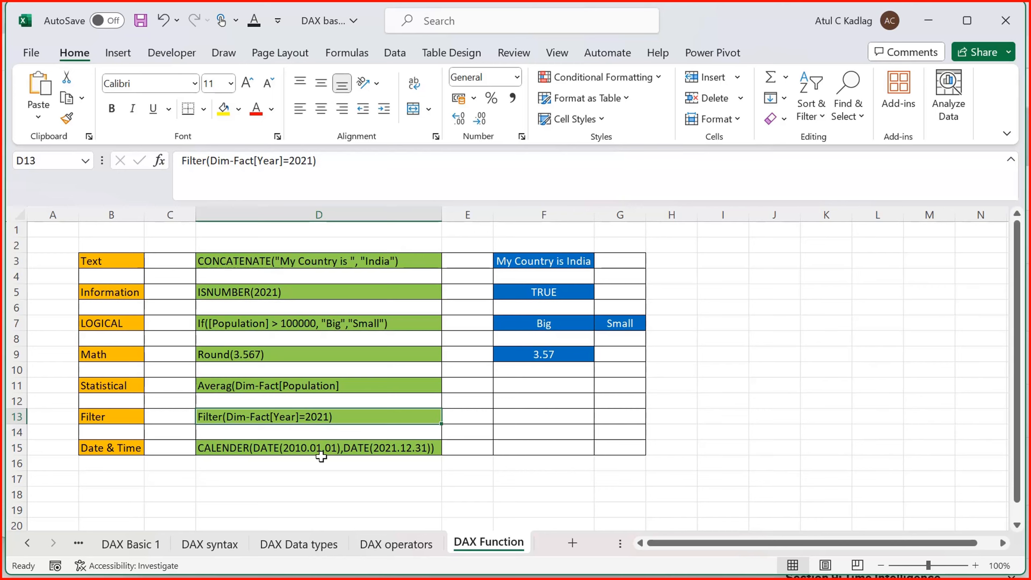
# Switch to the Microsoft DAX documentation in the browser and review the function categories listed under DAX functions
pyautogui.hotkey('alt', 'Tab')
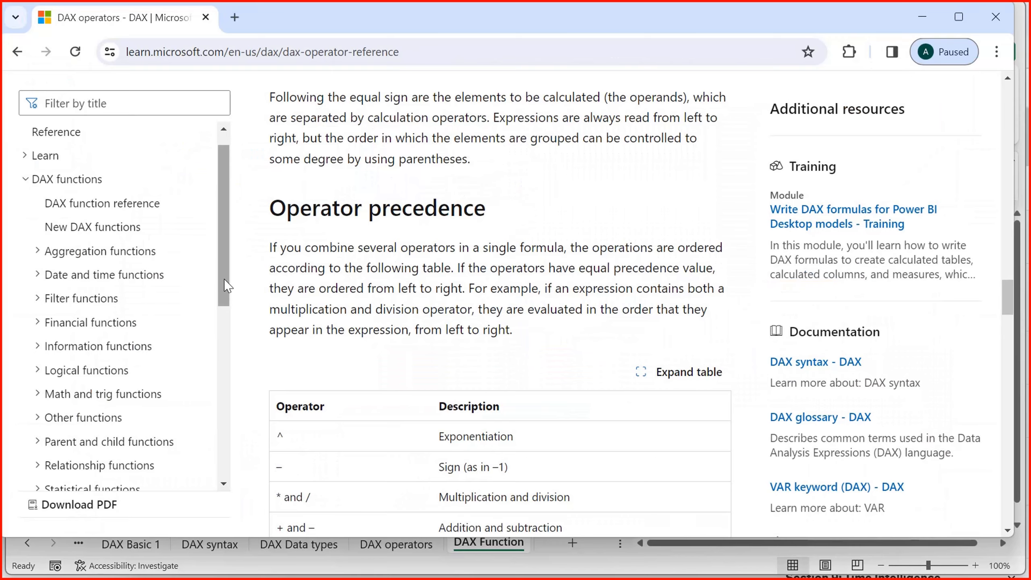
pyautogui.scroll(-5, 211, 300)
pyautogui.moveTo(207, 423); pyautogui.dragTo(248, 171)
pyautogui.tripleClick(454, 246)
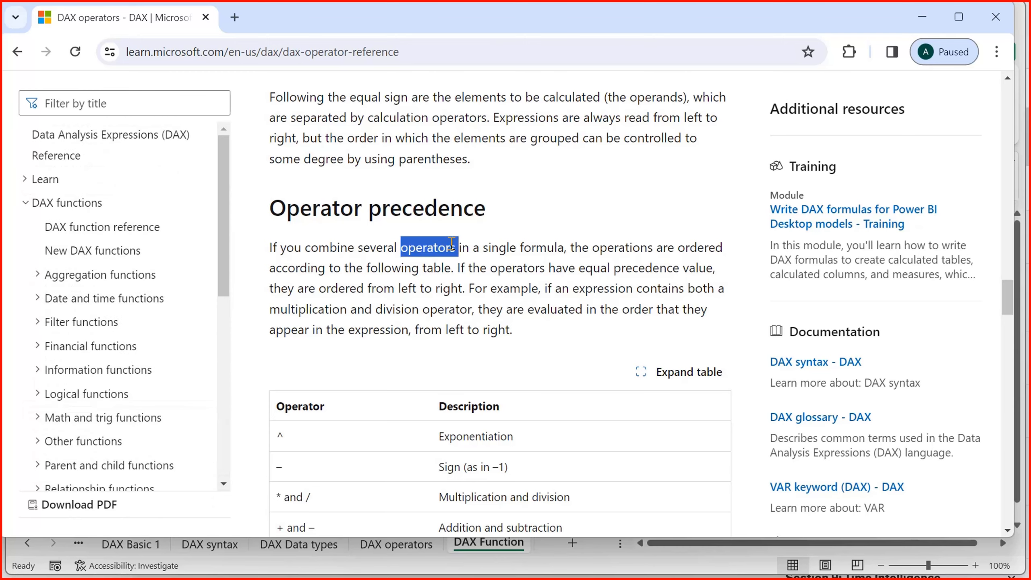
pyautogui.click(452, 304)
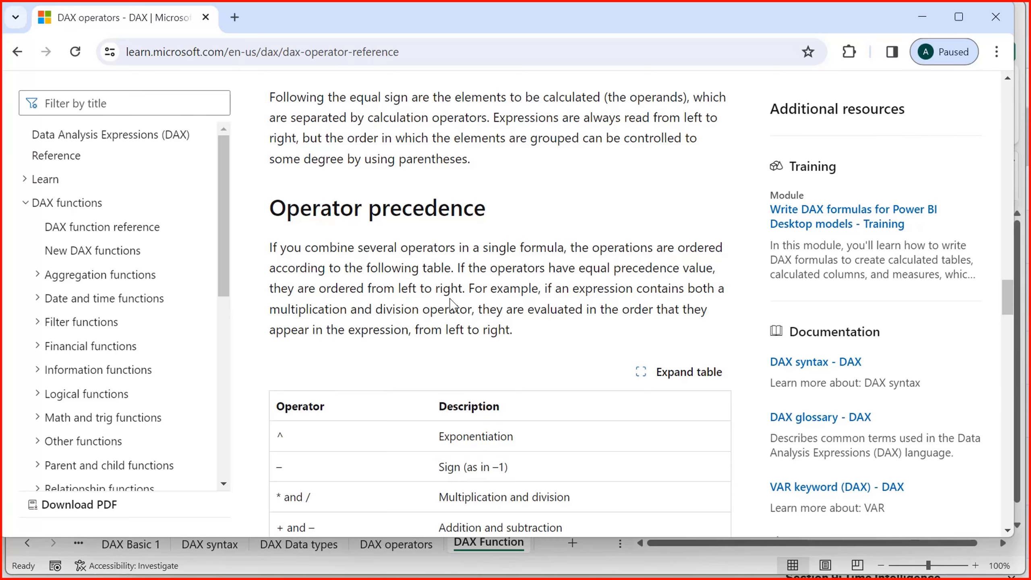
pyautogui.scroll(10, 454, 305)
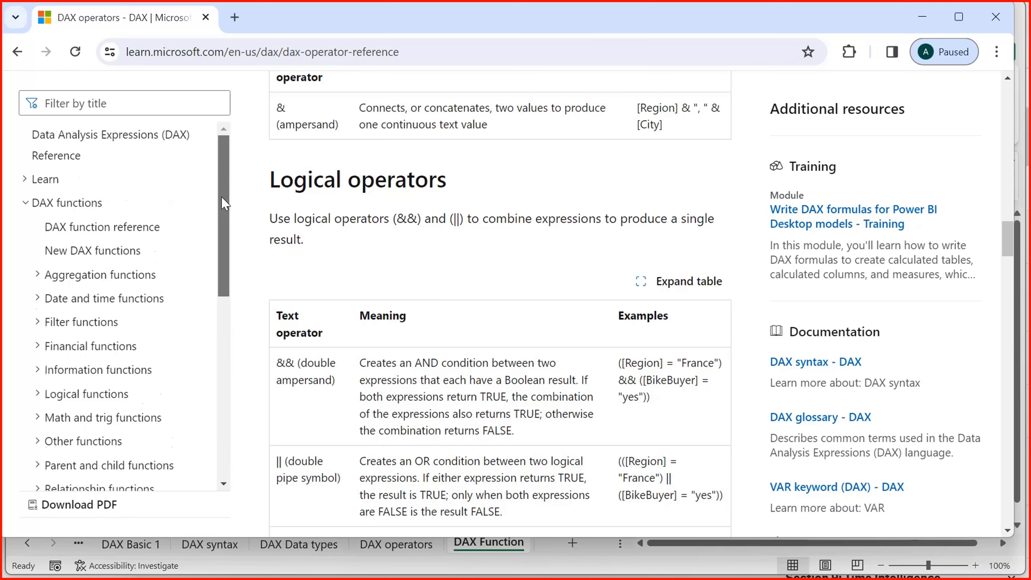
pyautogui.scroll(-1, 223, 211)
pyautogui.moveTo(222, 212)
pyautogui.mouseDown()
pyautogui.moveTo(221, 226)
pyautogui.moveTo(224, 199)
pyautogui.mouseUp()
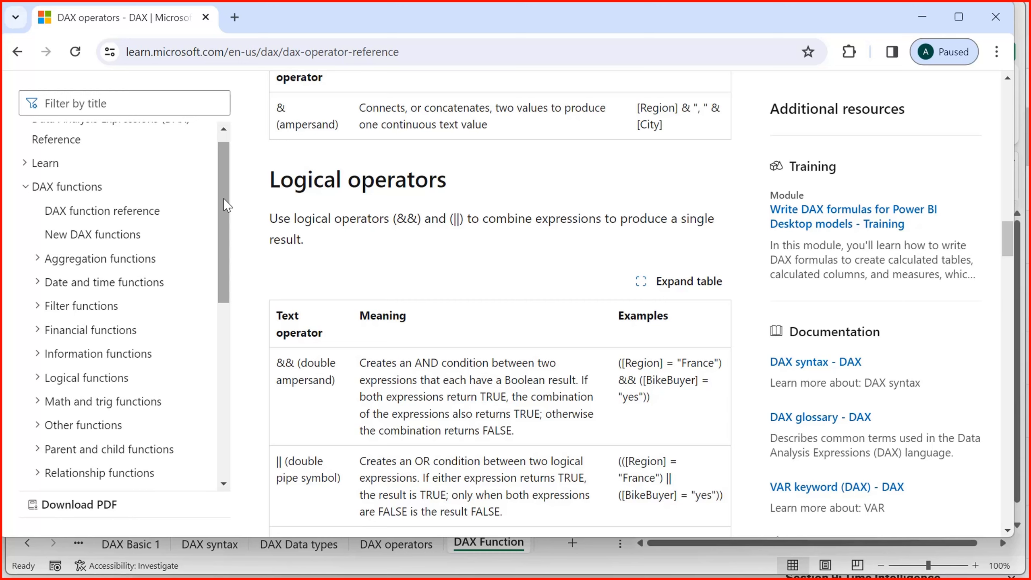
# Expand the Aggregation functions category and look through its functions down to SUM and SUMX
pyautogui.click(36, 259)
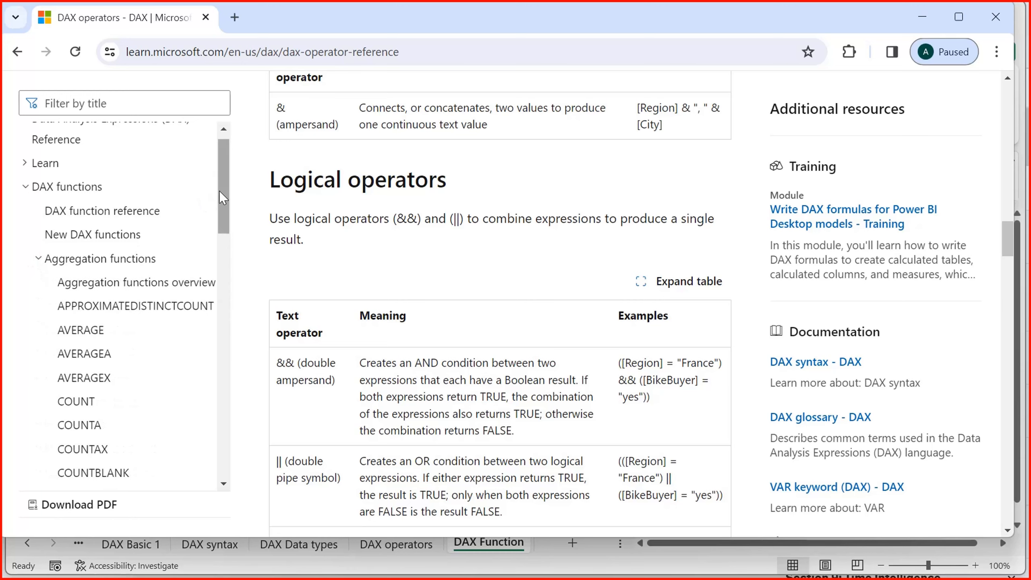
pyautogui.moveTo(219, 191); pyautogui.dragTo(214, 217)
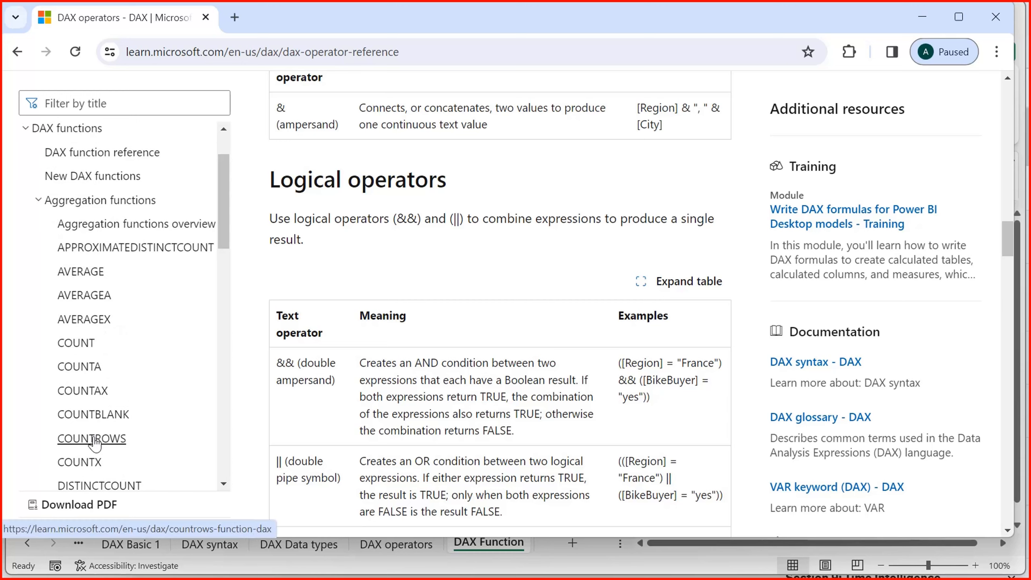
pyautogui.moveTo(222, 246); pyautogui.dragTo(223, 268)
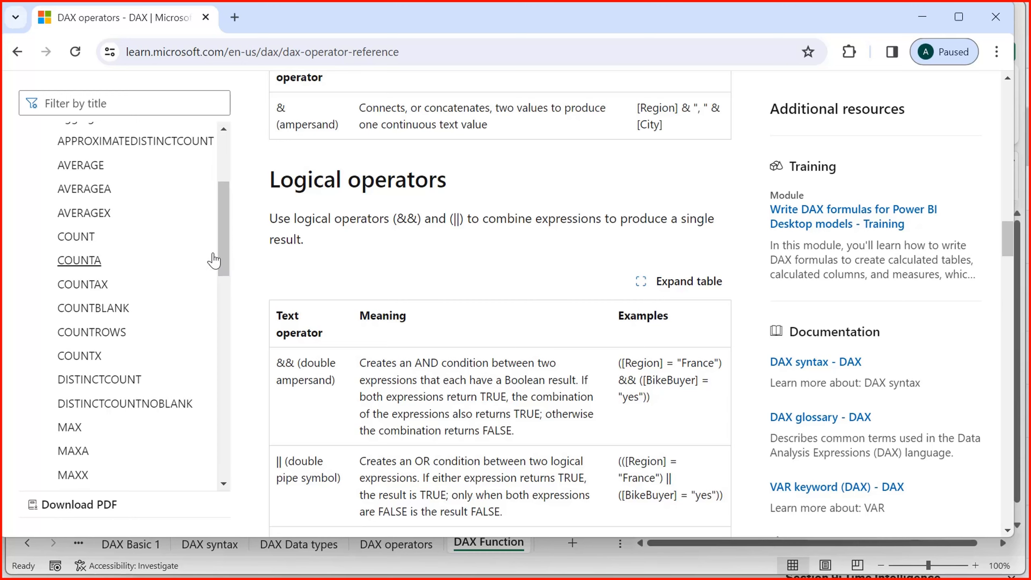
pyautogui.moveTo(220, 255); pyautogui.dragTo(217, 317)
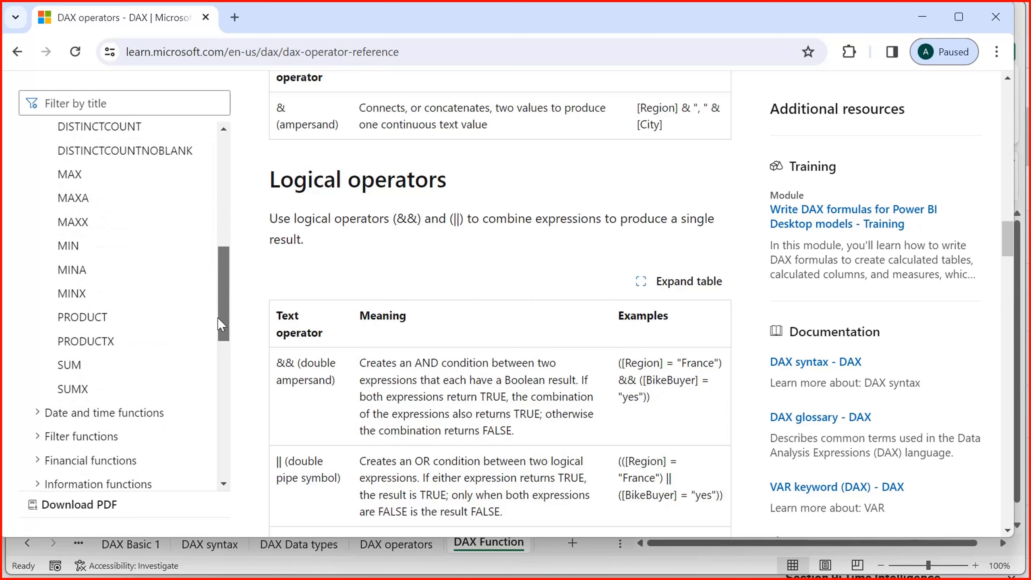
# Look into the Date and time functions and Filter functions categories, and collapse every expanded category again
pyautogui.click(41, 414)
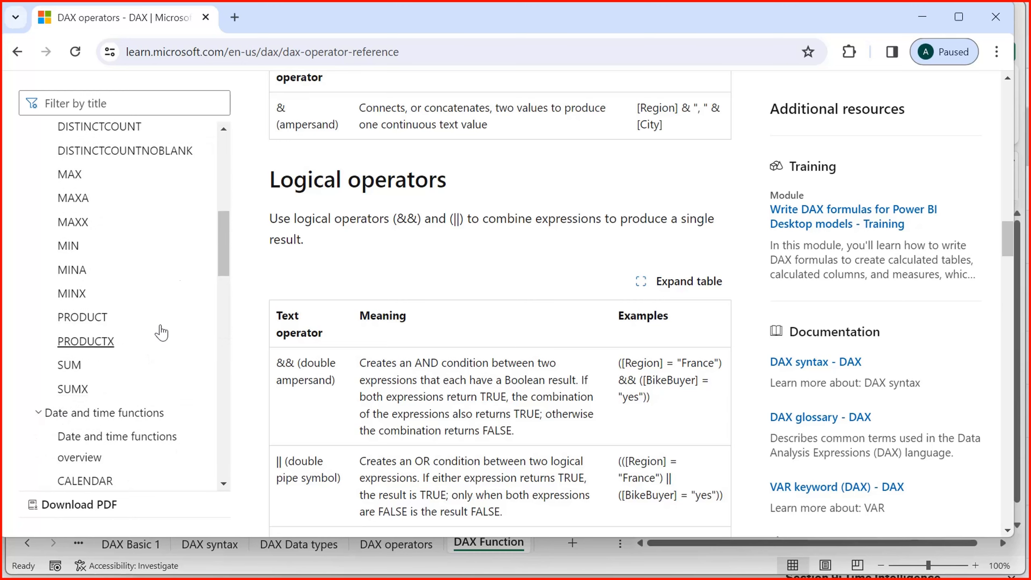
pyautogui.moveTo(219, 264); pyautogui.dragTo(226, 160)
pyautogui.click(37, 331)
pyautogui.click(38, 278)
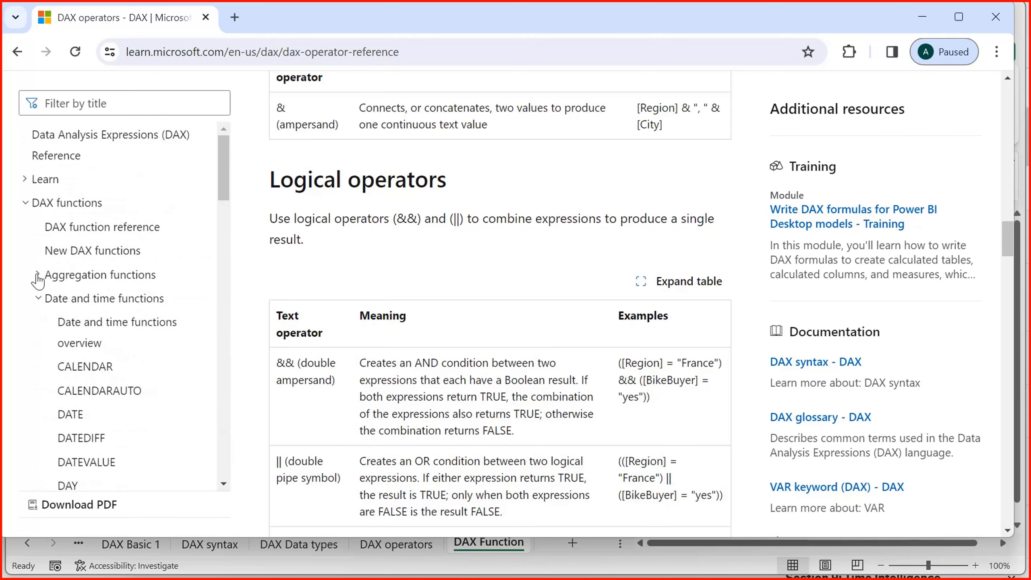
pyautogui.click(37, 299)
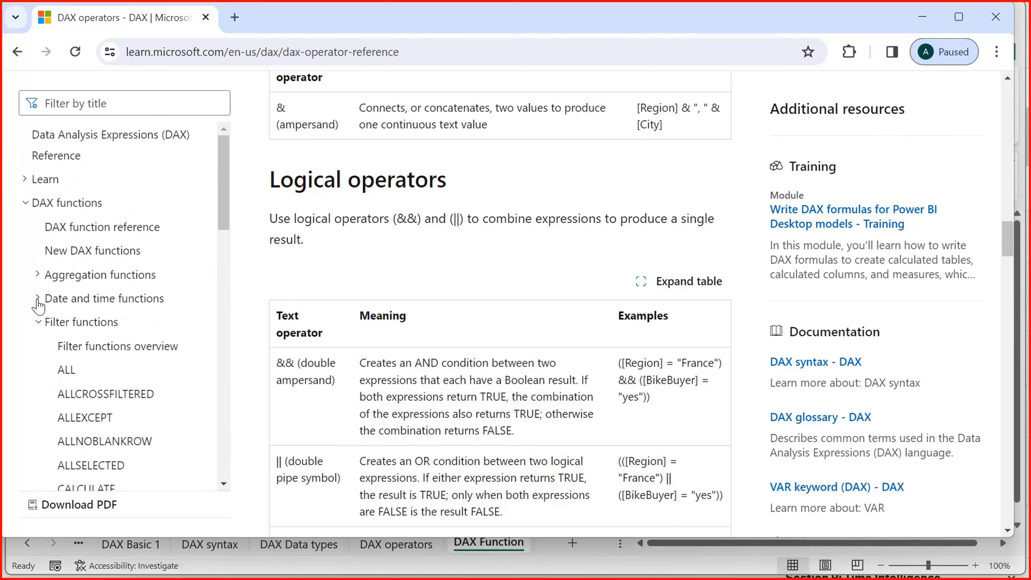
pyautogui.click(38, 324)
pyautogui.click(39, 324)
pyautogui.click(40, 324)
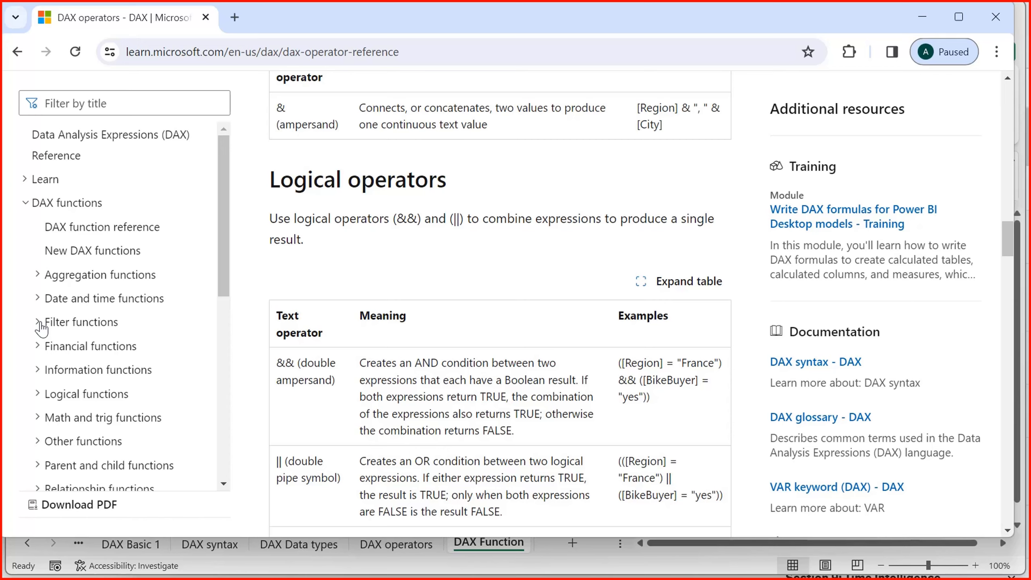
pyautogui.moveTo(219, 221)
pyautogui.mouseDown()
pyautogui.moveTo(218, 239)
pyautogui.moveTo(216, 205)
pyautogui.mouseUp()
pyautogui.moveTo(217, 215)
pyautogui.mouseDown()
pyautogui.moveTo(223, 240)
pyautogui.moveTo(224, 216)
pyautogui.mouseUp()
# Switch to the First_DAX_Project report in Power BI Desktop and apply the pending query changes
pyautogui.hotkey('alt', 'Tab')
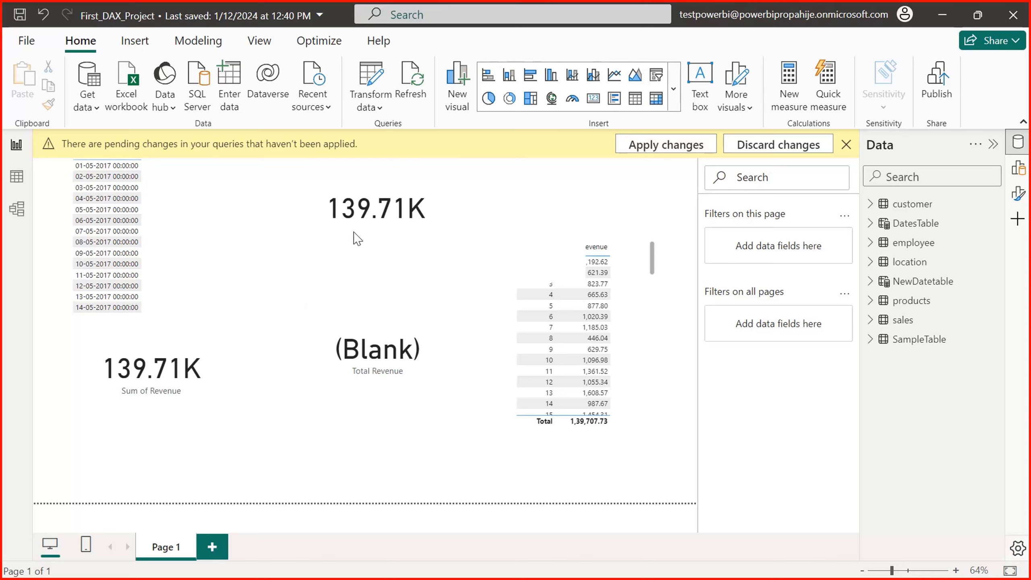
pyautogui.click(617, 139)
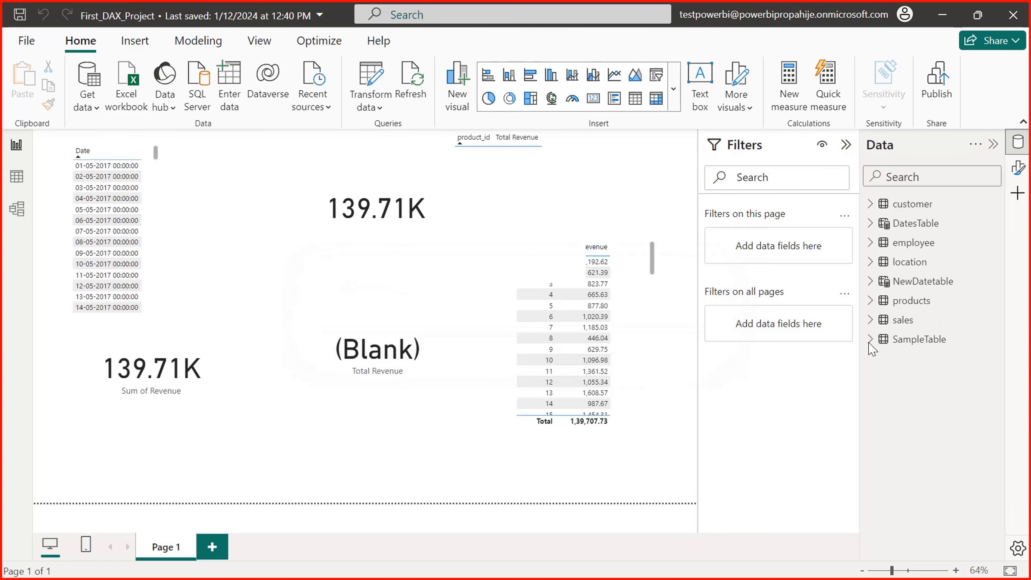
# Expand the sales table and inspect the formulas of the Total Revenue and Total Revenue New measures, including the sumx function
pyautogui.click(870, 319)
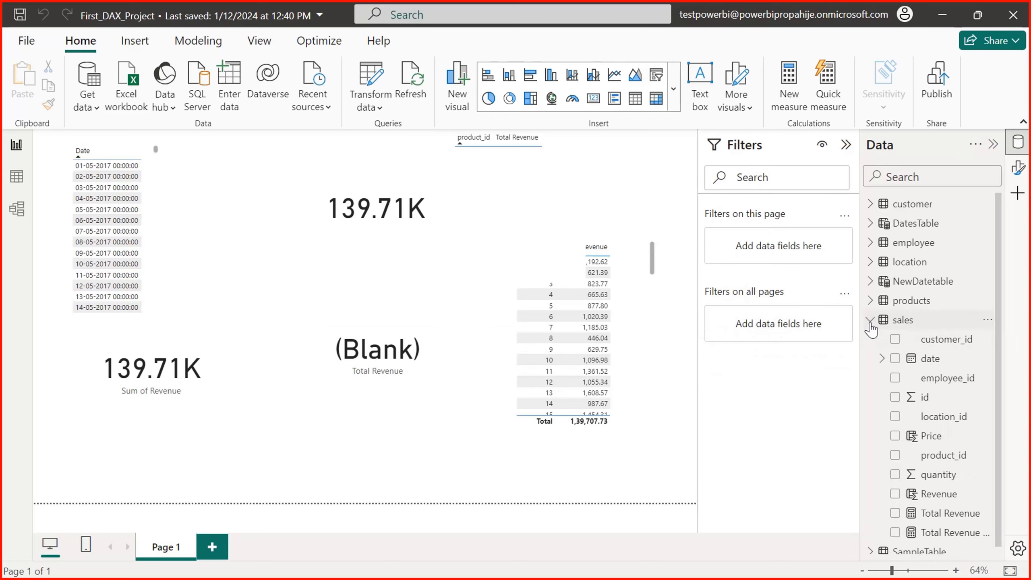
pyautogui.scroll(-1, 936, 514)
pyautogui.click(936, 511)
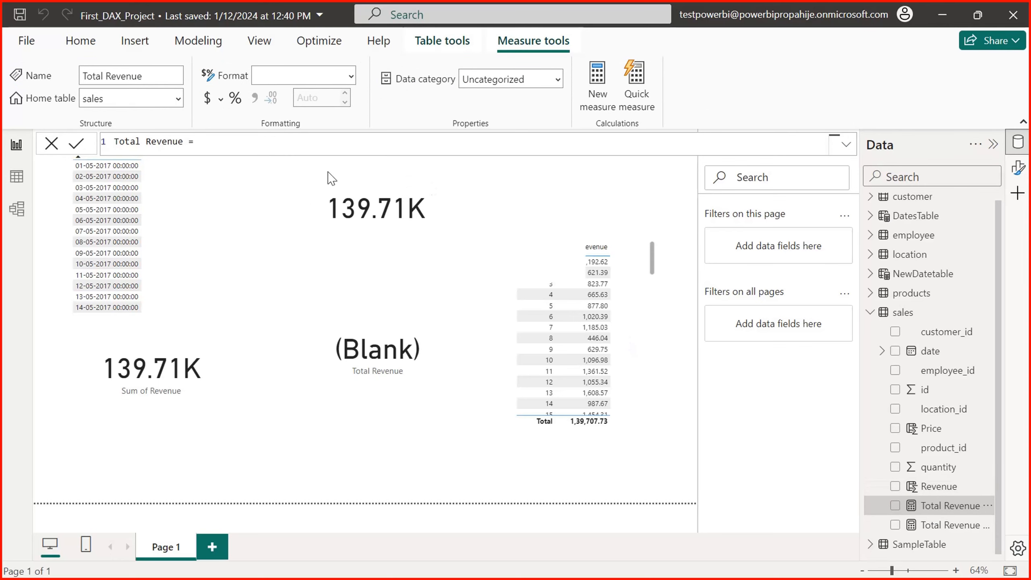
pyautogui.click(952, 525)
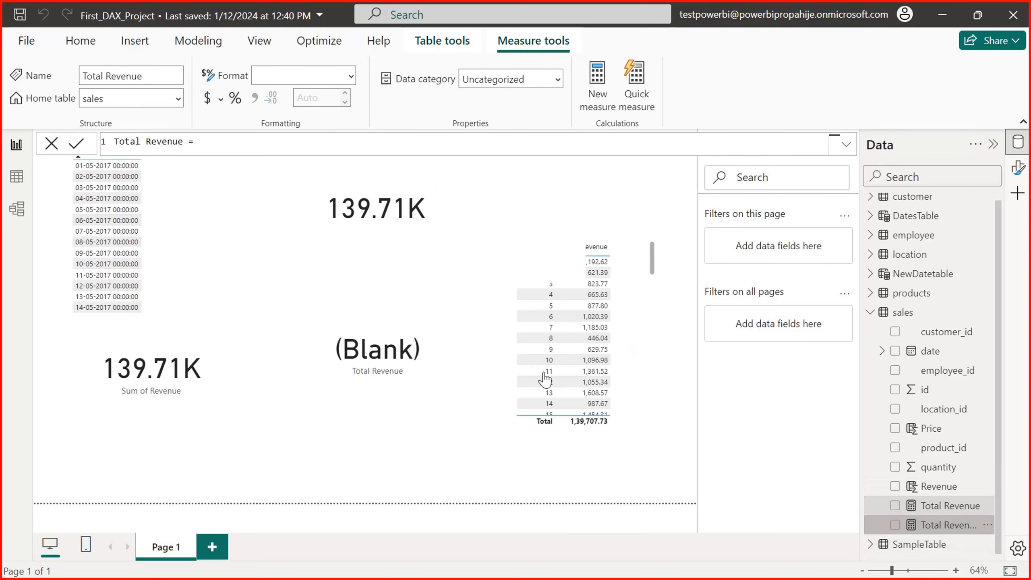
pyautogui.click(233, 142)
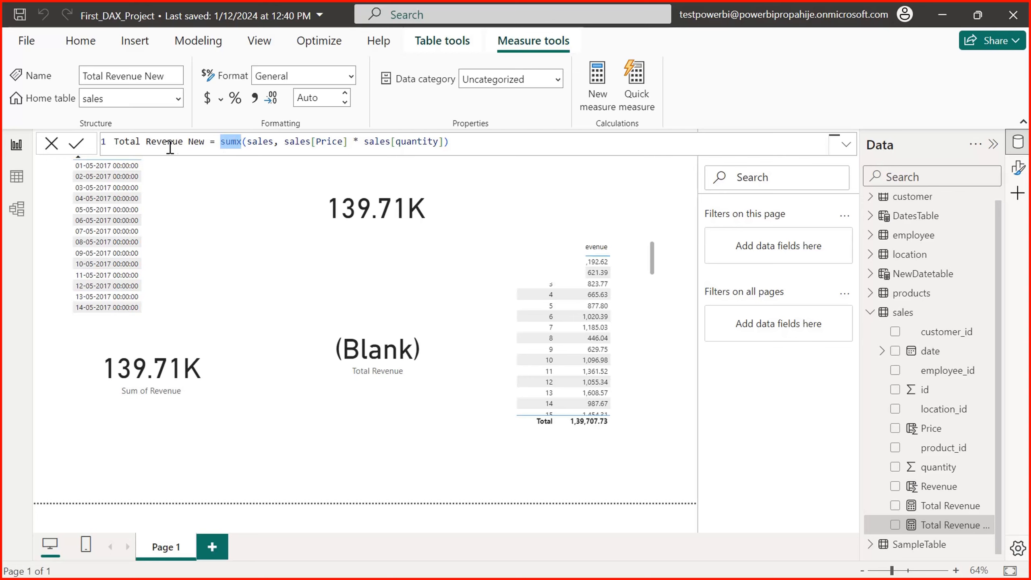
pyautogui.click(169, 143)
pyautogui.click(241, 142)
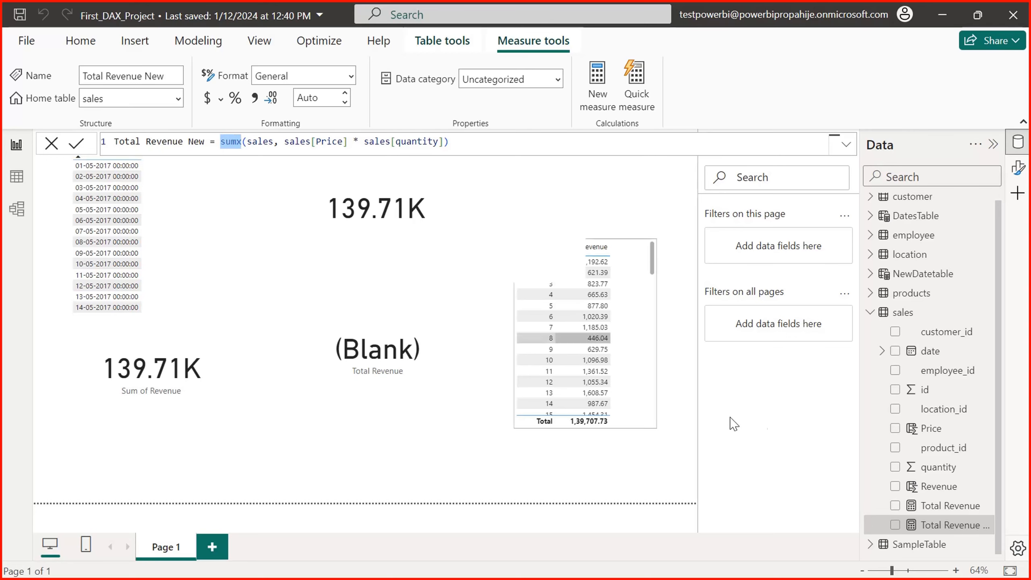
# Delete the empty Total Revenue measure from the sales table and remove the broken card that used it
pyautogui.click(988, 506)
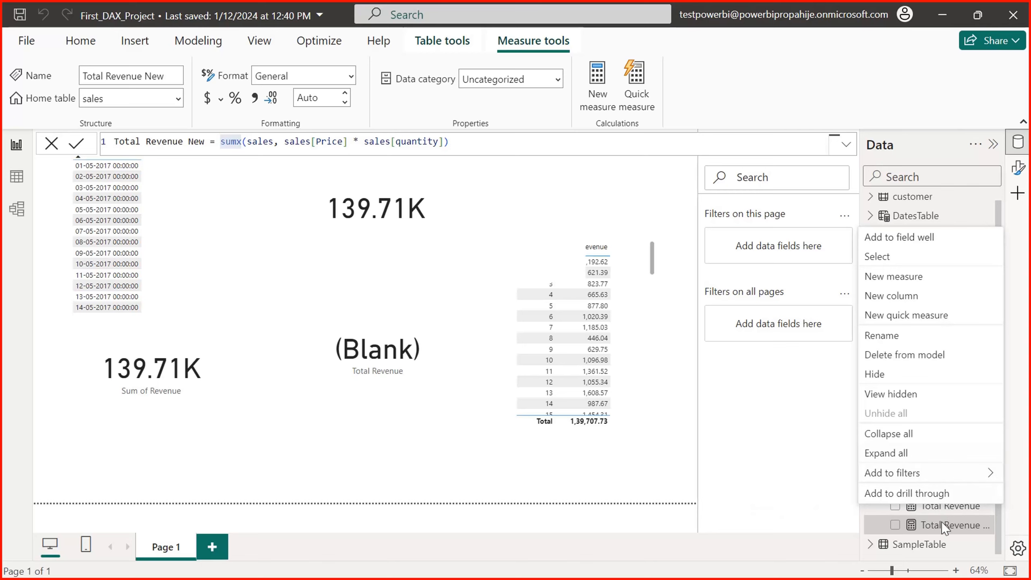
pyautogui.click(965, 508)
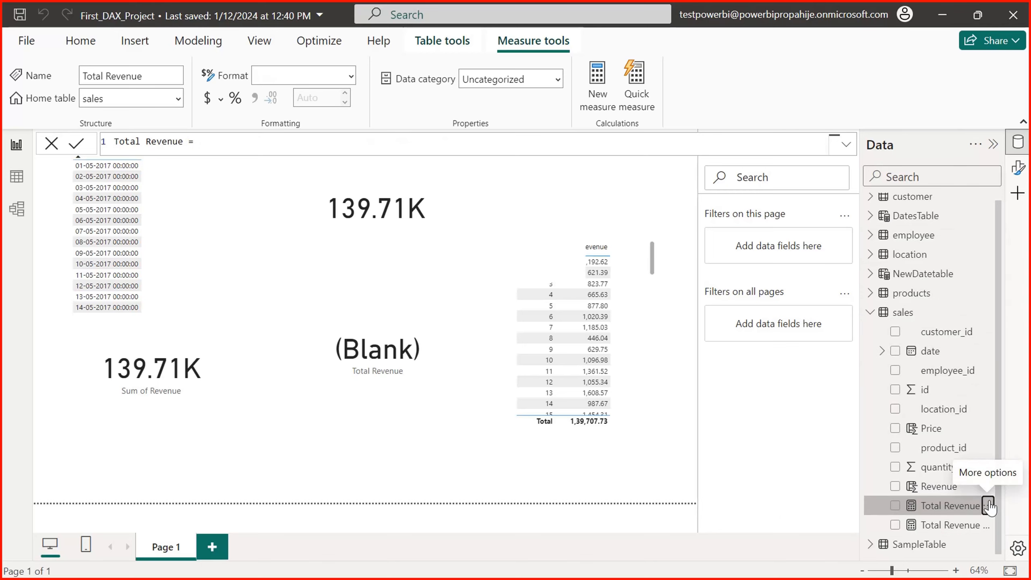
pyautogui.click(986, 506)
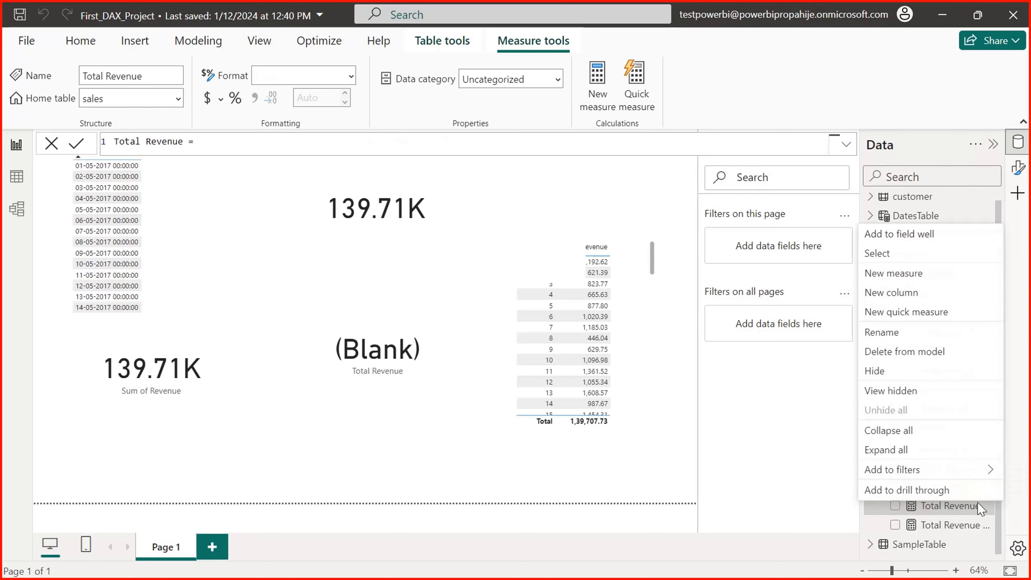
pyautogui.click(899, 353)
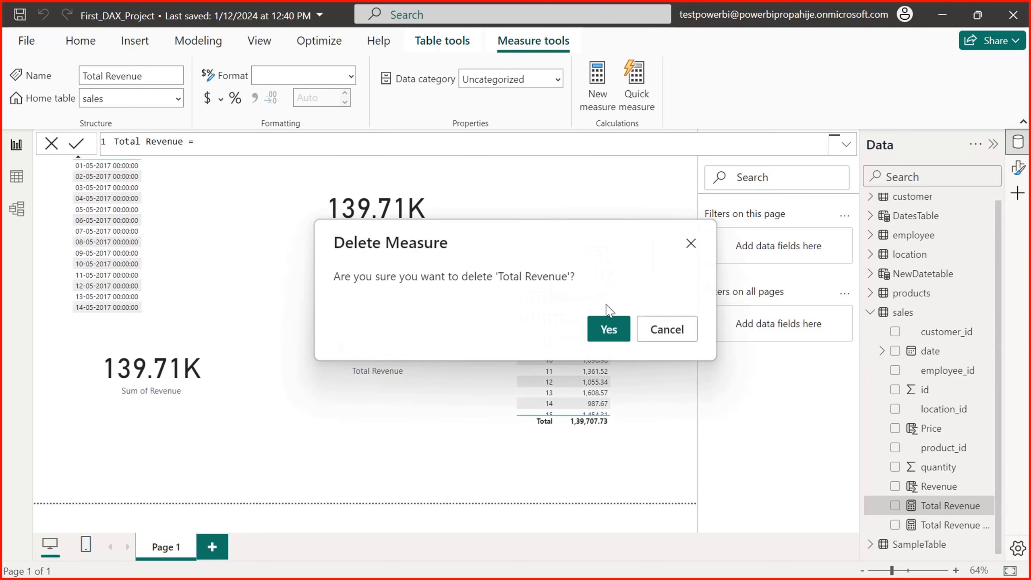
pyautogui.click(608, 329)
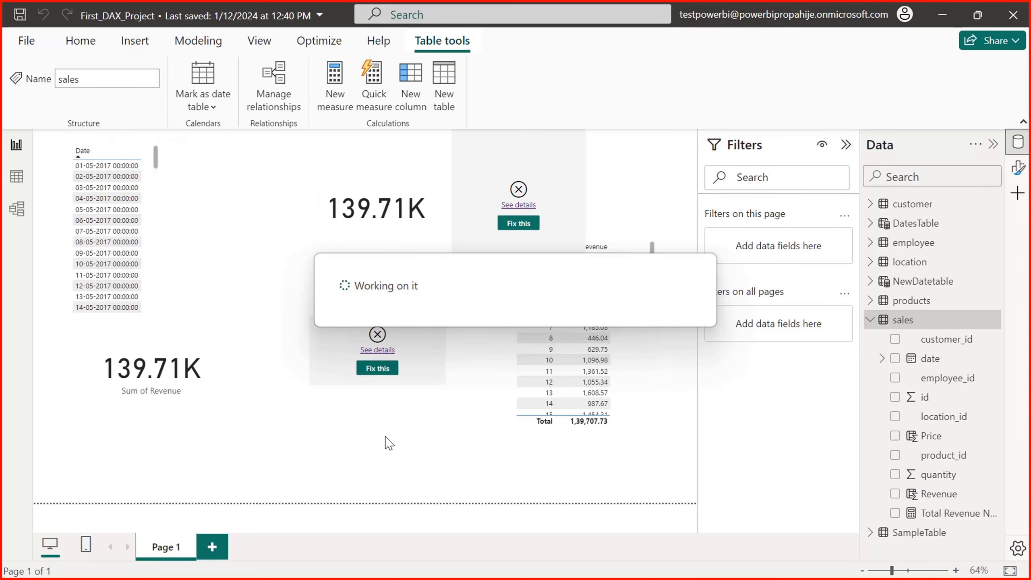
pyautogui.click(428, 363)
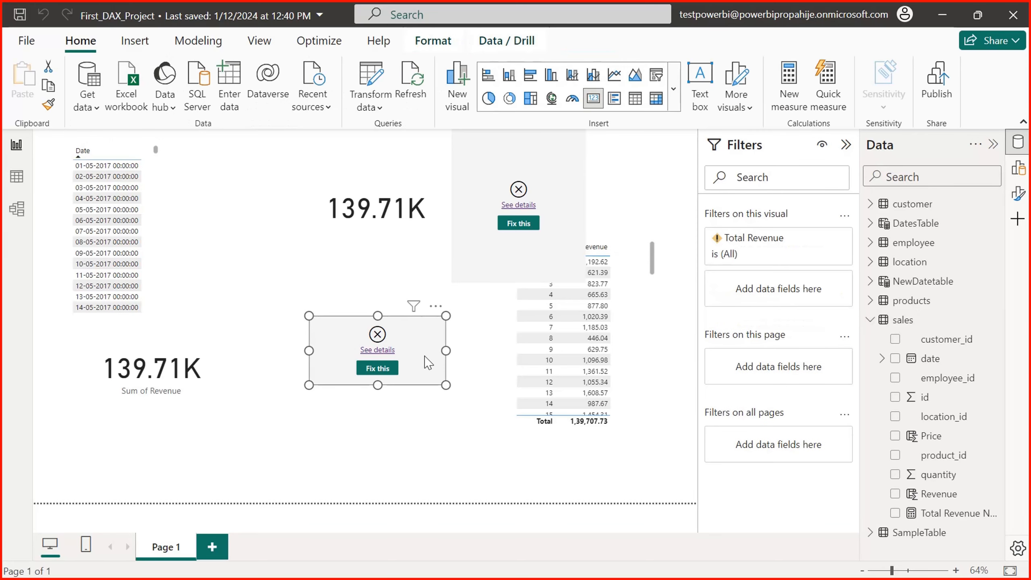
pyautogui.press('Delete')
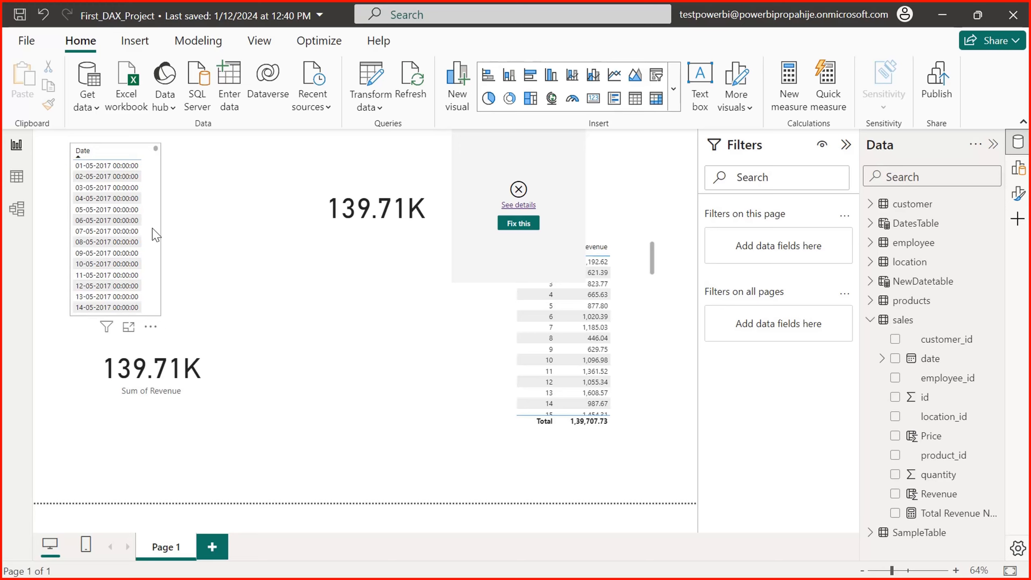
# Move the Date table and the product_id revenue table lower on the page, and delete the remaining broken visual
pyautogui.moveTo(258, 289); pyautogui.dragTo(313, 353)
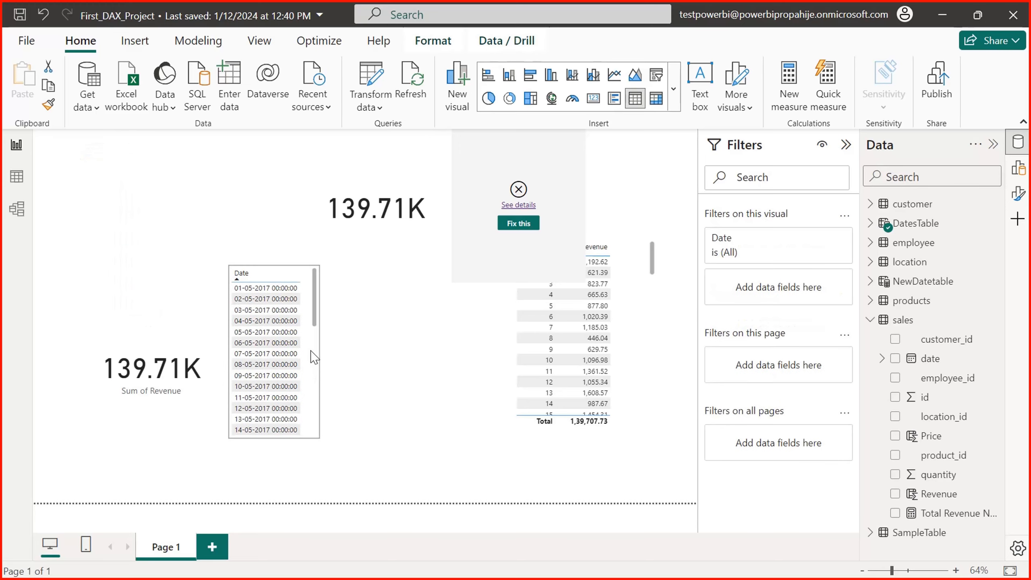
pyautogui.moveTo(640, 328); pyautogui.dragTo(609, 370)
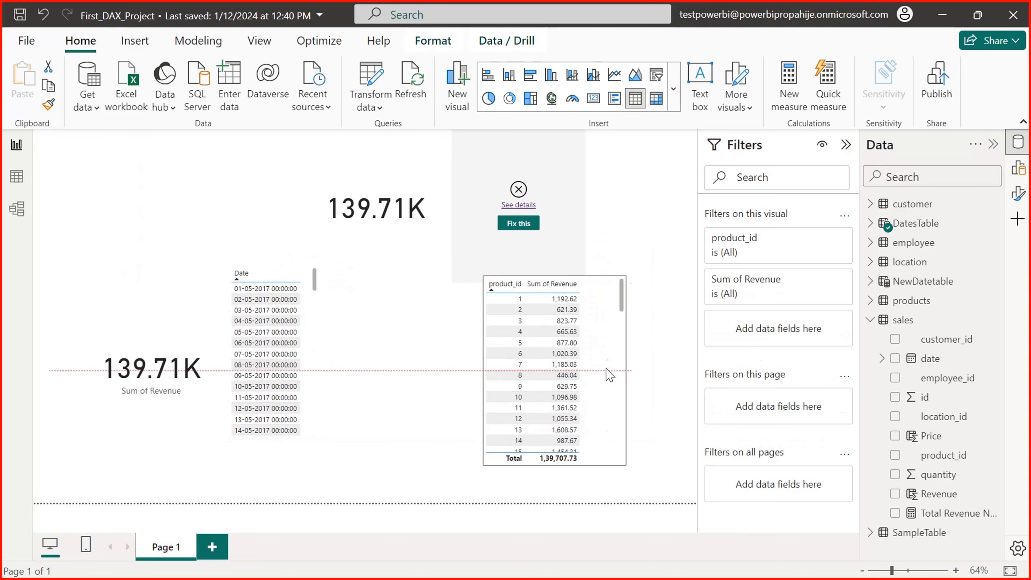
pyautogui.click(426, 224)
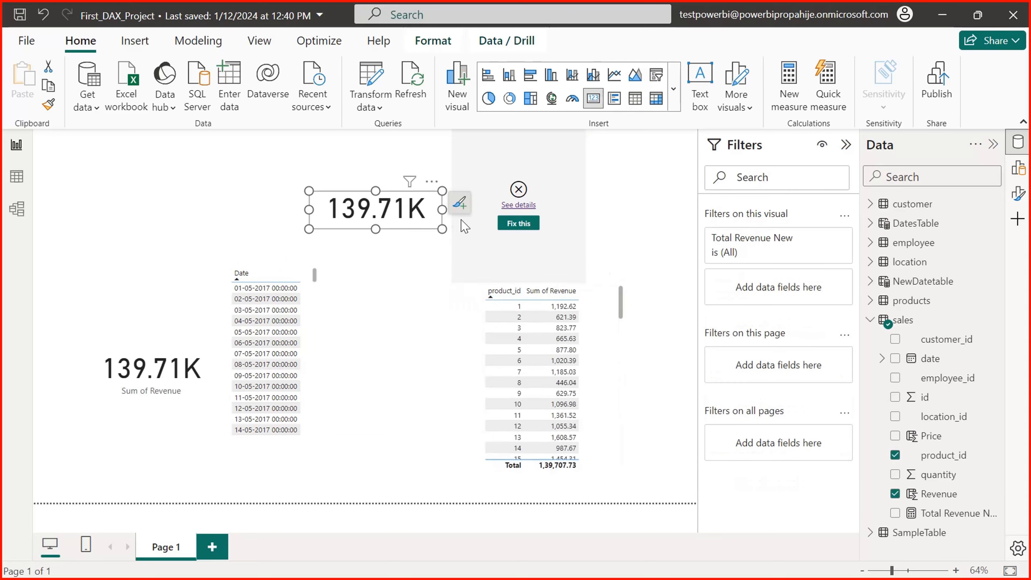
pyautogui.click(481, 236)
pyautogui.press('Delete')
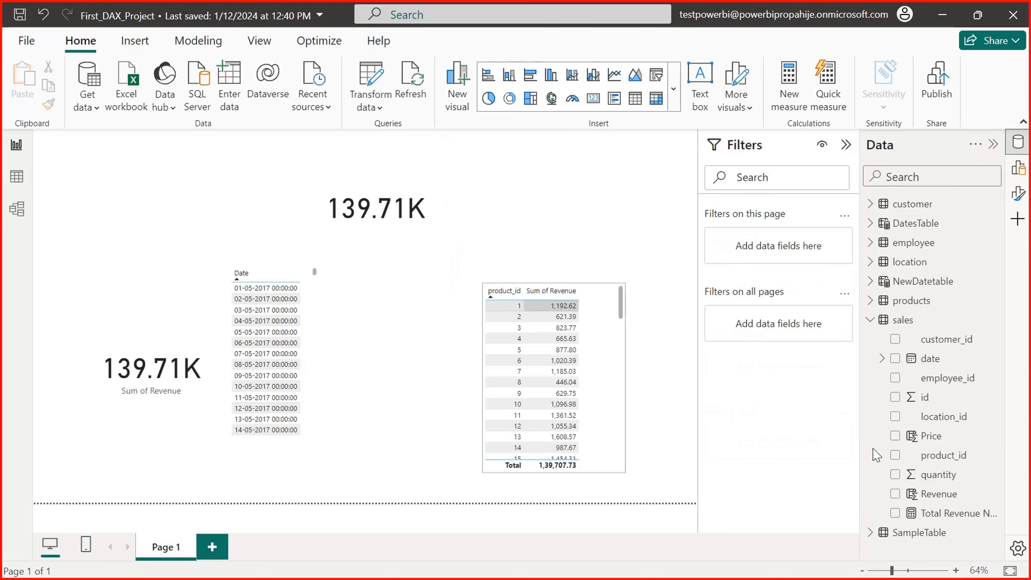
# Examine the Total Revenue New measure's formula, focusing on the sumx function and its sales table argument
pyautogui.click(948, 519)
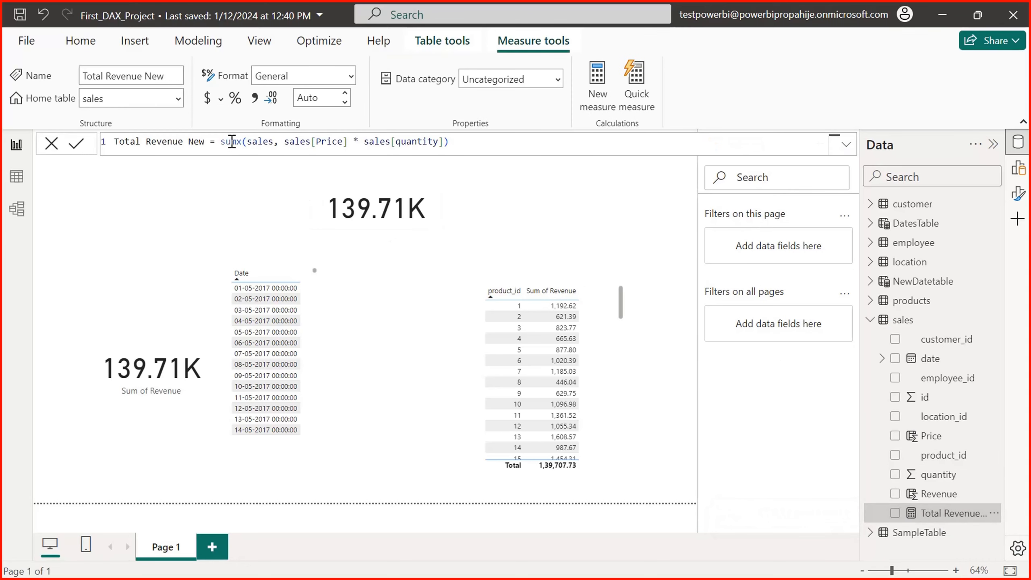
pyautogui.doubleClick(230, 141)
pyautogui.doubleClick(255, 142)
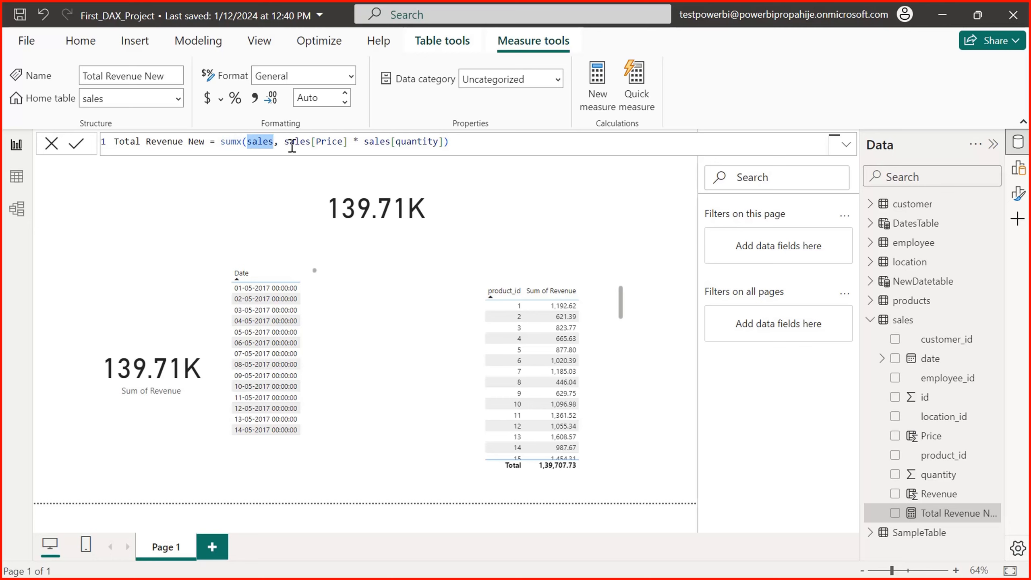
pyautogui.click(289, 143)
pyautogui.doubleClick(233, 142)
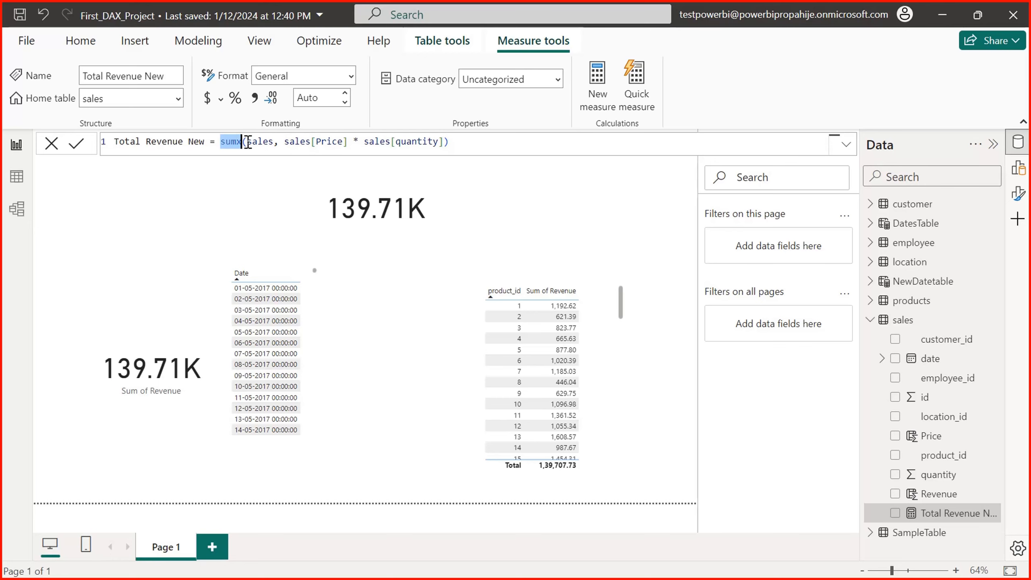
pyautogui.doubleClick(260, 141)
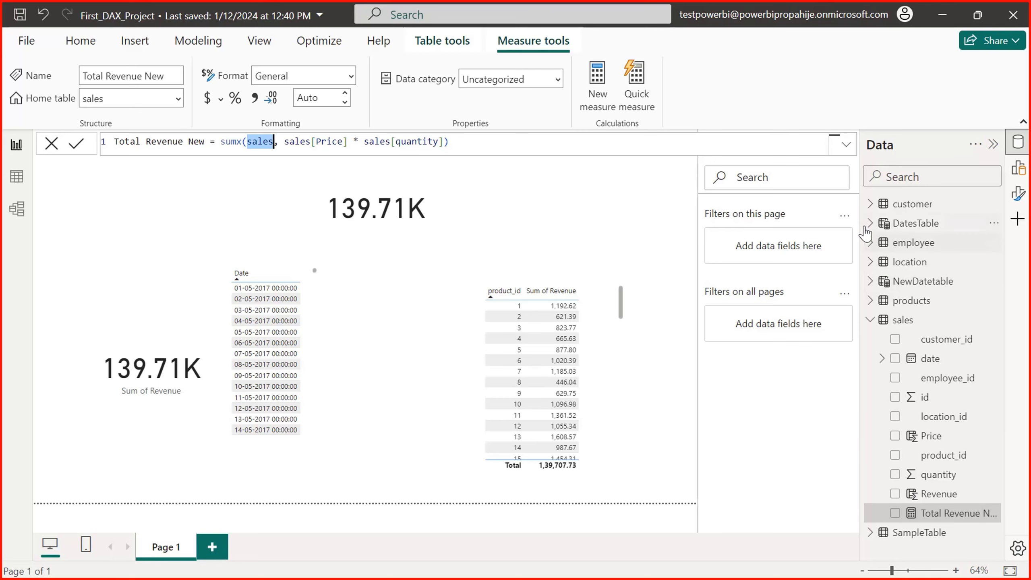
# Inspect the DatesTable formula and its CALENDARAUTO function
pyautogui.click(908, 230)
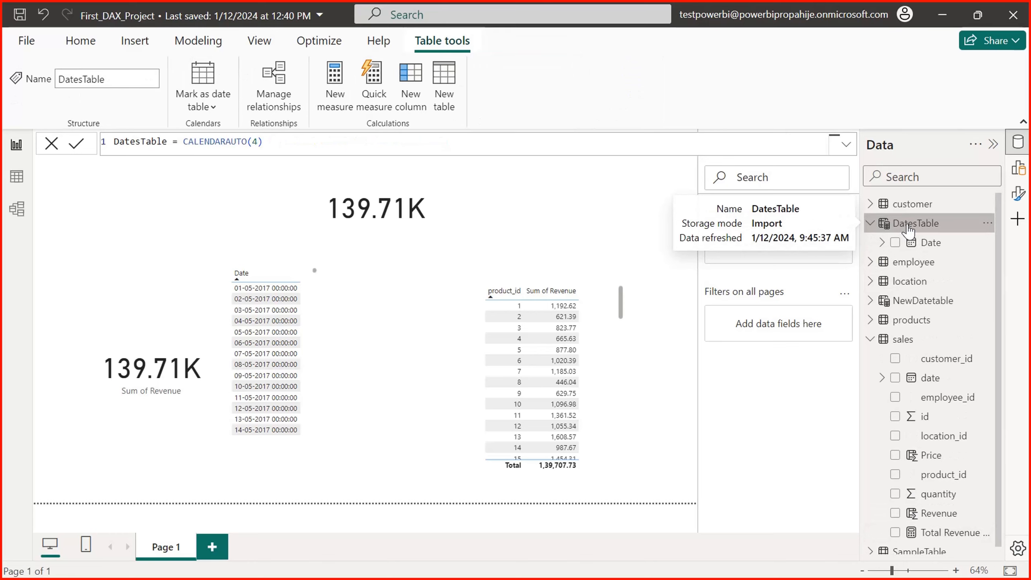
pyautogui.click(278, 145)
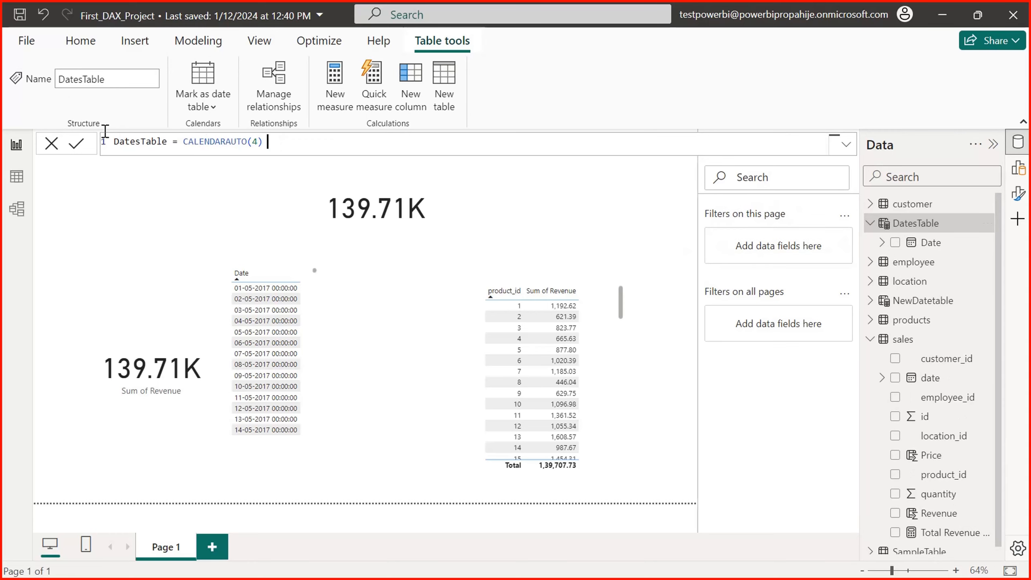
pyautogui.click(103, 140)
pyautogui.doubleClick(222, 142)
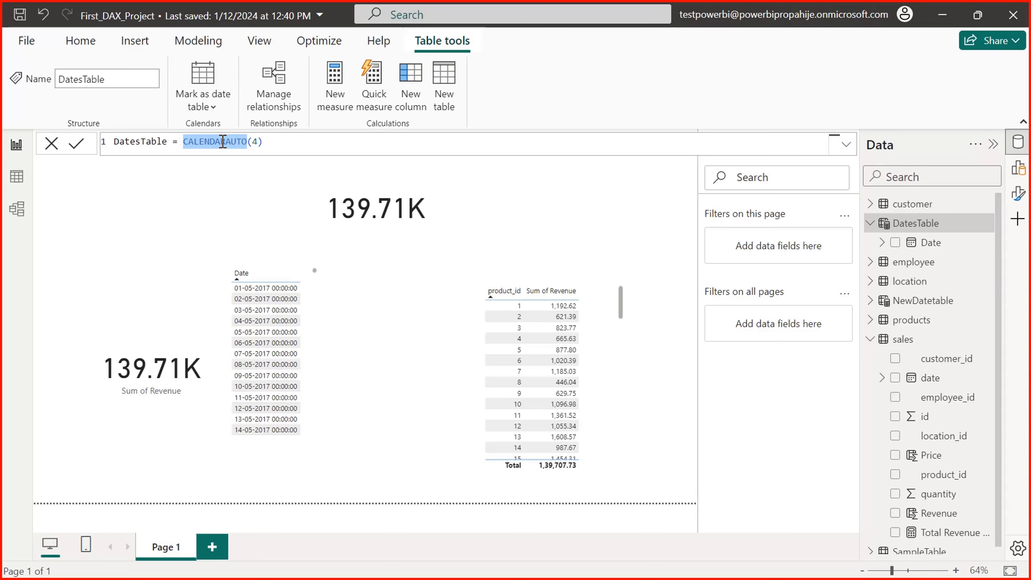
# Show the DatesTable rows in Table view and check the first date against the CALENDARAUTO argument
pyautogui.click(16, 177)
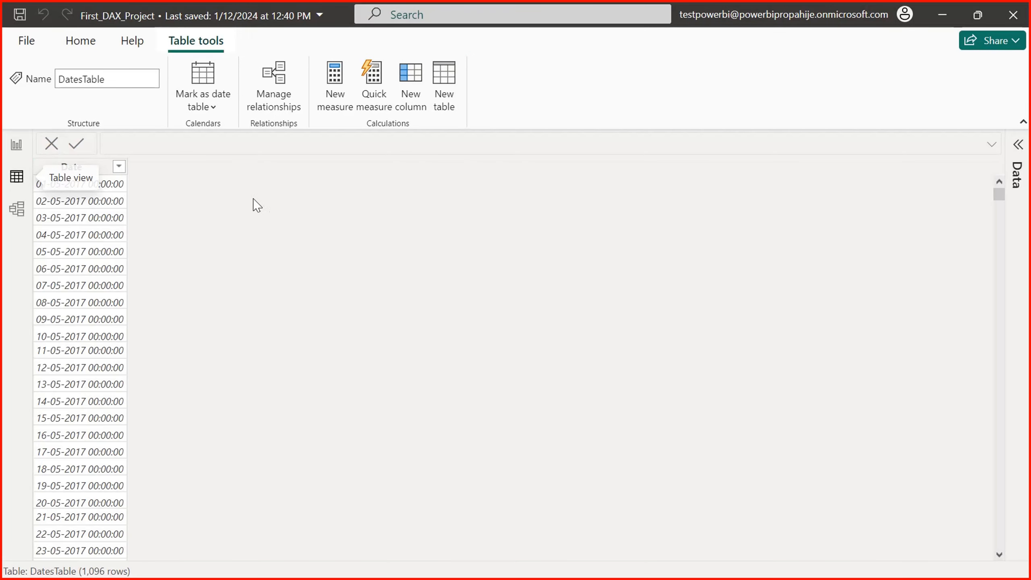
pyautogui.click(1017, 147)
pyautogui.click(892, 223)
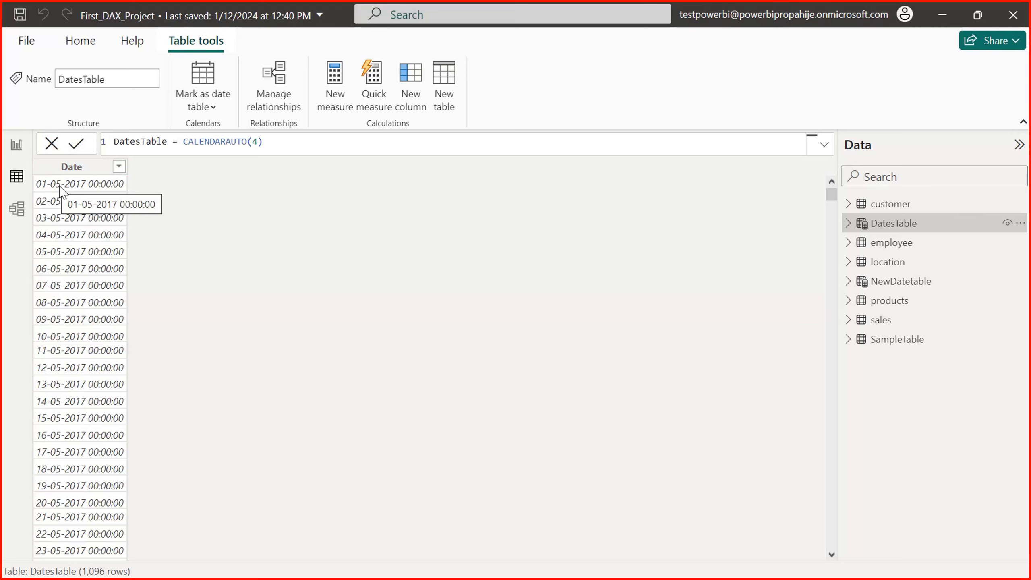
pyautogui.click(258, 142)
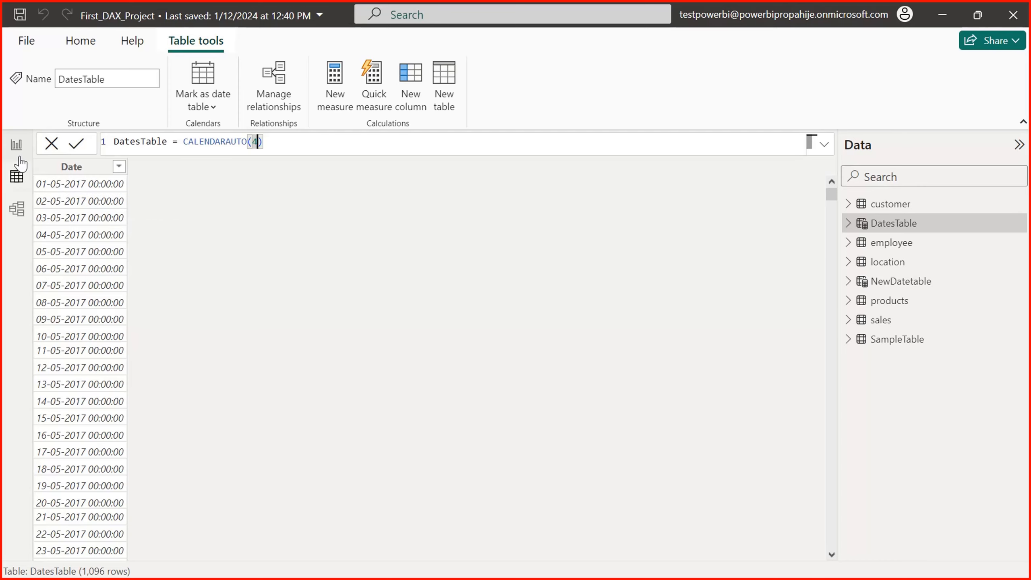
# View the sales table and check the earliest values of its date column in the filter list
pyautogui.click(877, 323)
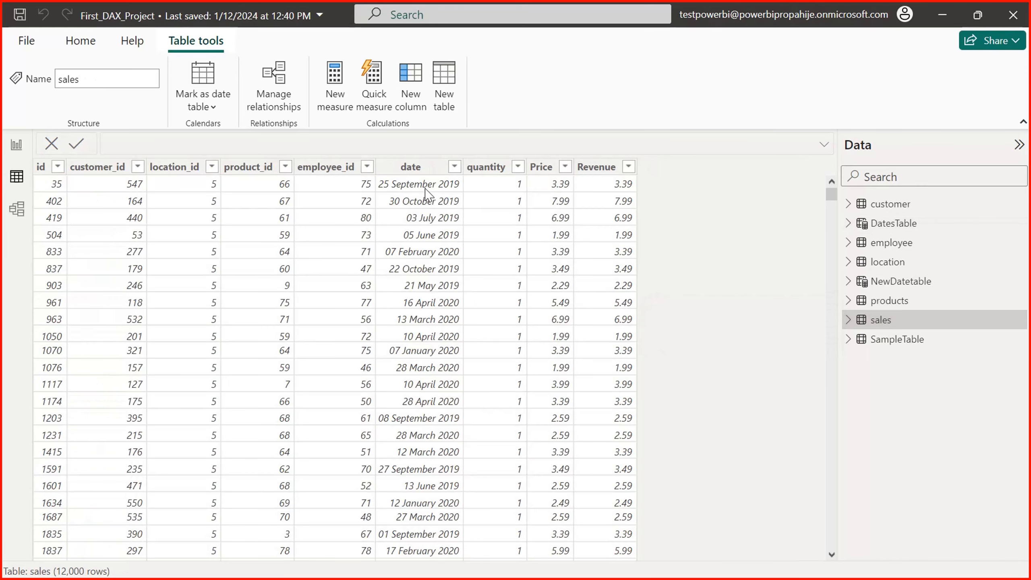
pyautogui.click(455, 167)
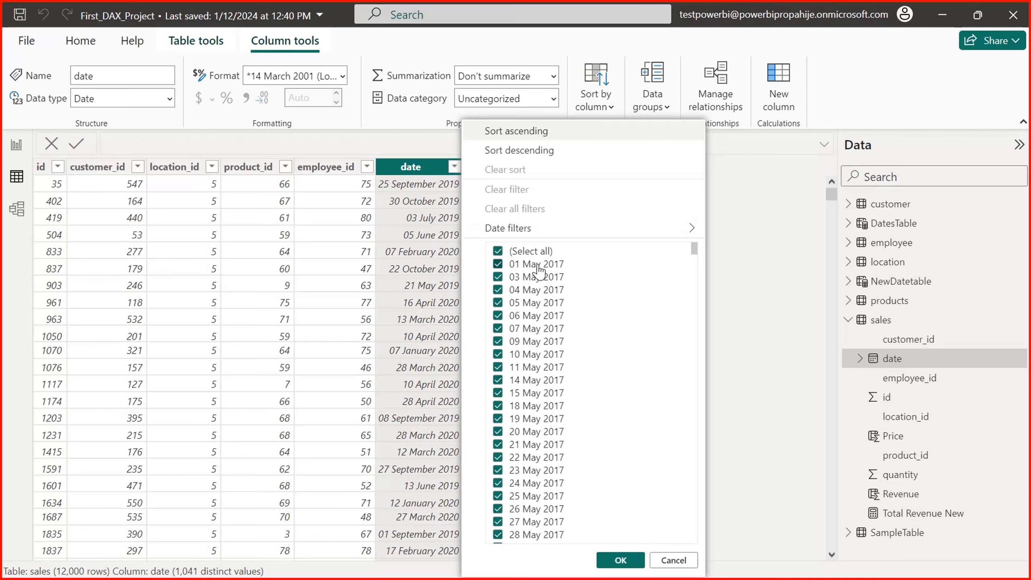
pyautogui.click(673, 560)
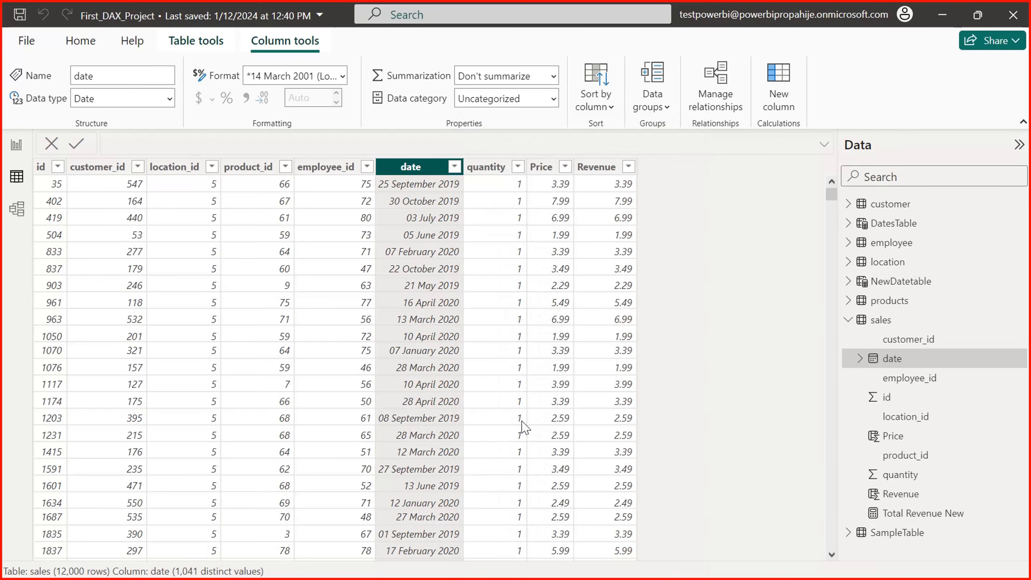
# Remove the argument 4 from CALENDARAUTO in the DatesTable formula and apply the change
pyautogui.click(905, 225)
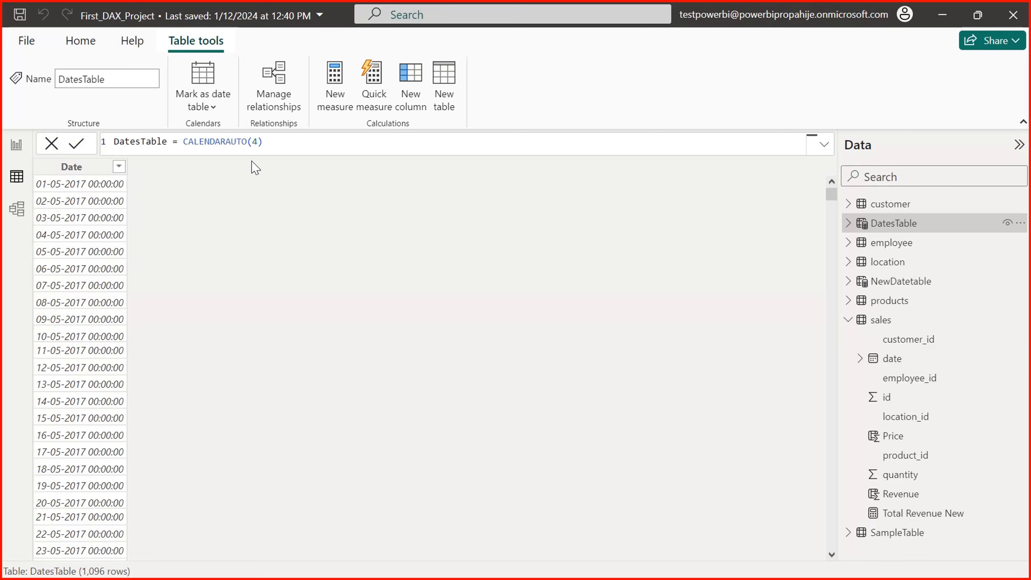
pyautogui.click(255, 142)
pyautogui.press('Delete')
pyautogui.press('Return')
pyautogui.click(255, 141)
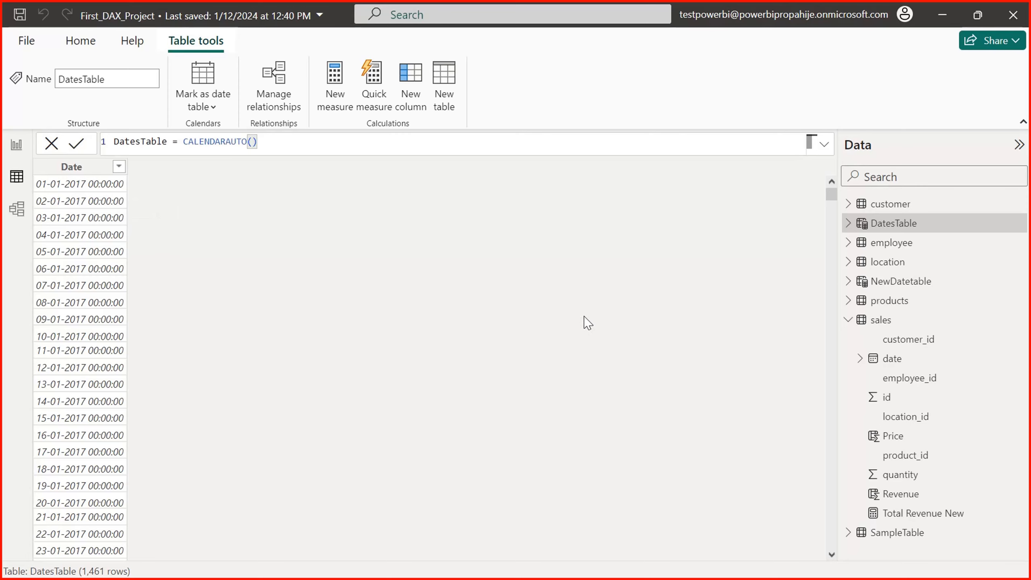
# Review the range of dates in the sales table's date column without applying a filter
pyautogui.click(883, 321)
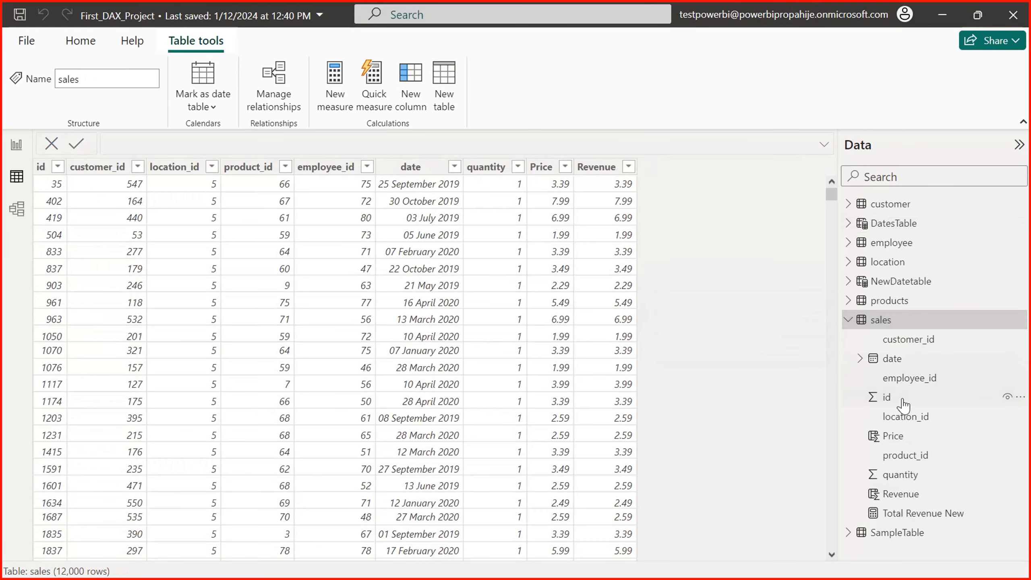
pyautogui.click(905, 358)
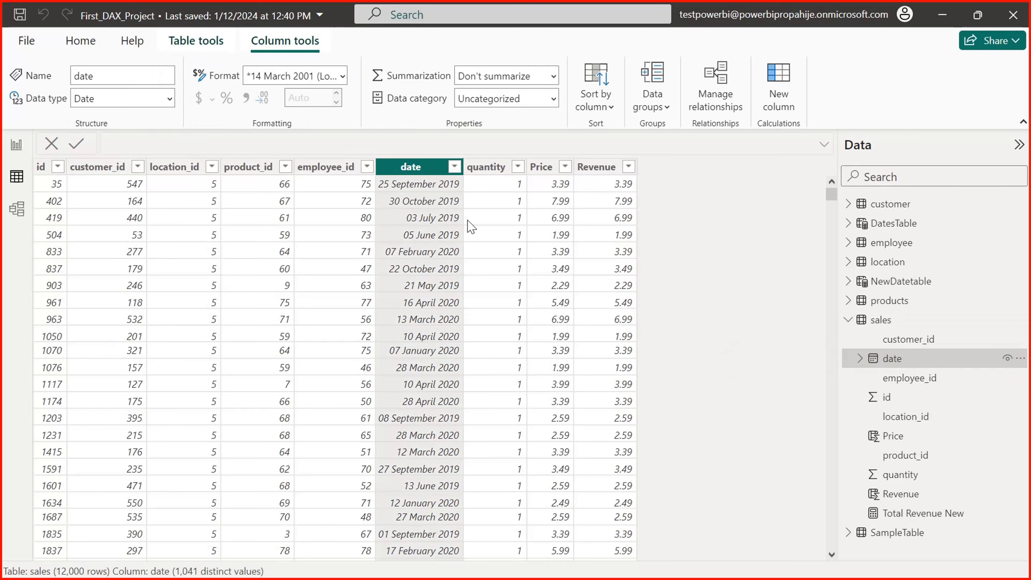
pyautogui.click(455, 166)
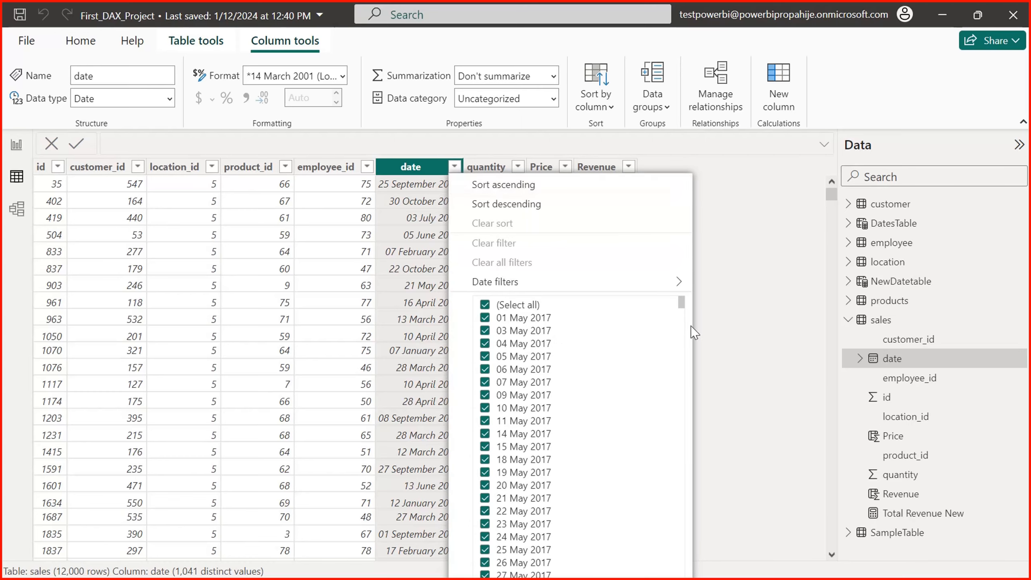
pyautogui.moveTo(682, 304); pyautogui.dragTo(725, 225)
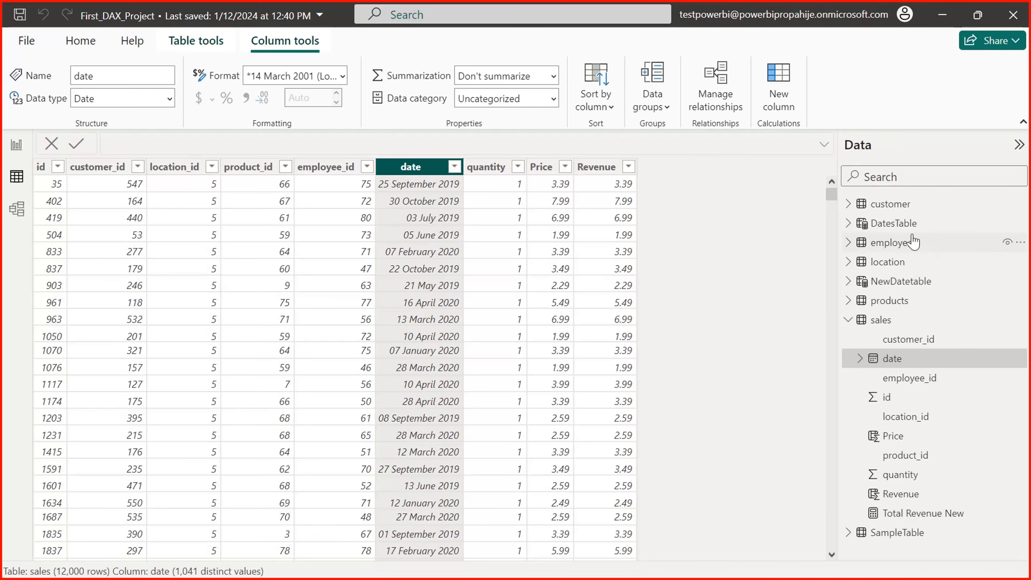
# Browse the DatesTable's Date values in the filter list from first to last, leaving the column unfiltered
pyautogui.click(897, 228)
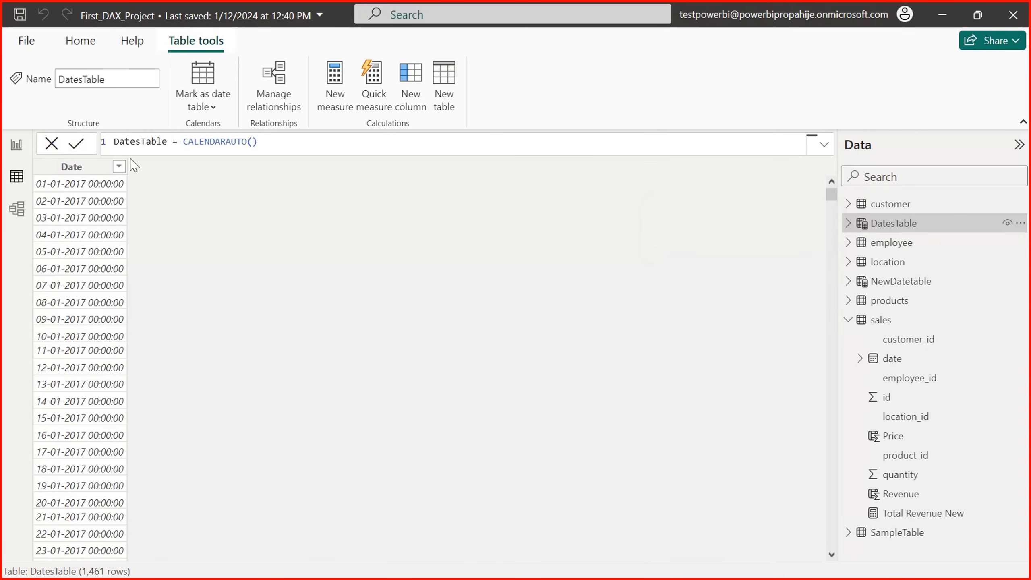
pyautogui.click(120, 167)
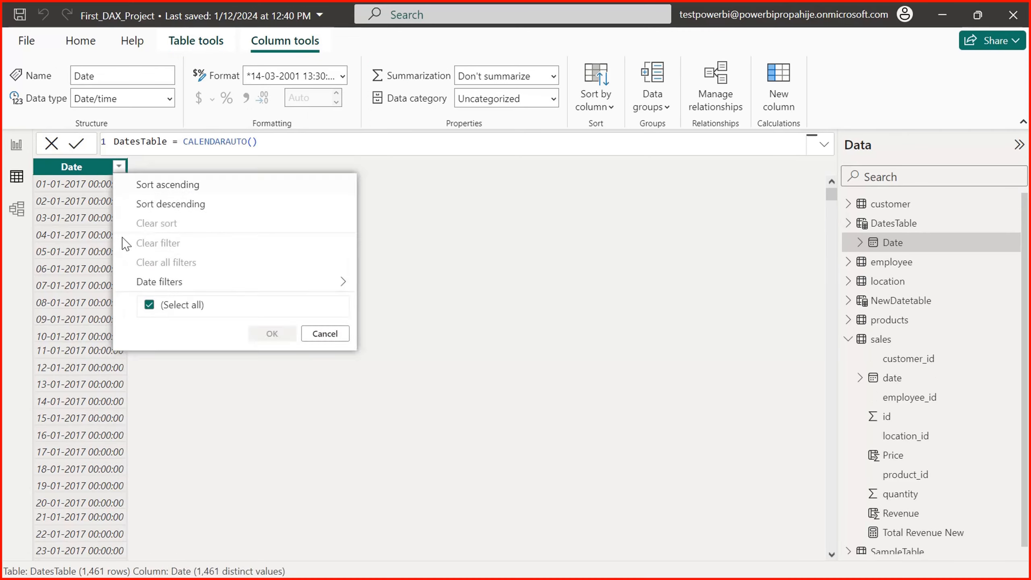
pyautogui.moveTo(358, 249); pyautogui.dragTo(357, 549)
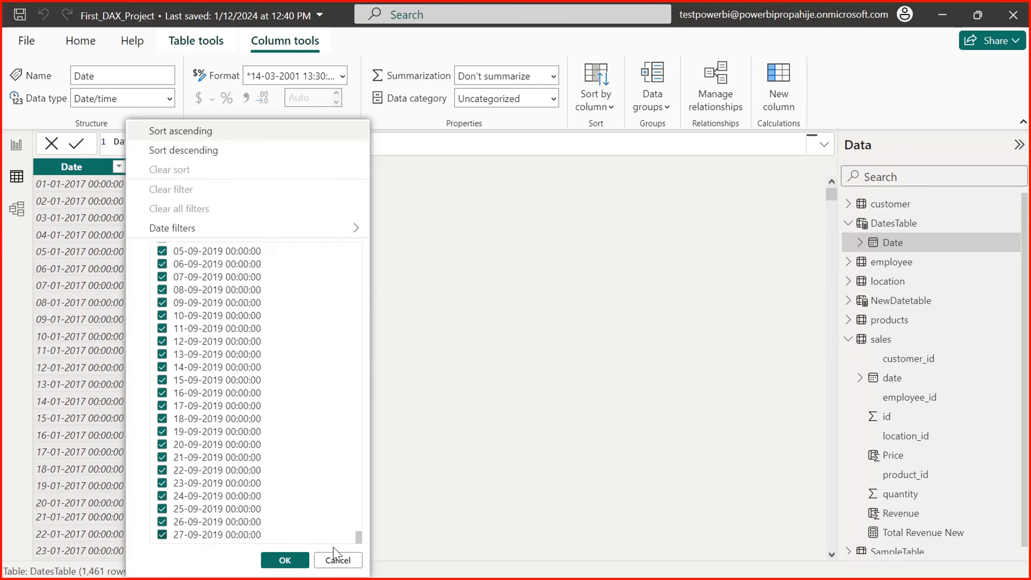
pyautogui.moveTo(358, 535); pyautogui.dragTo(350, 211)
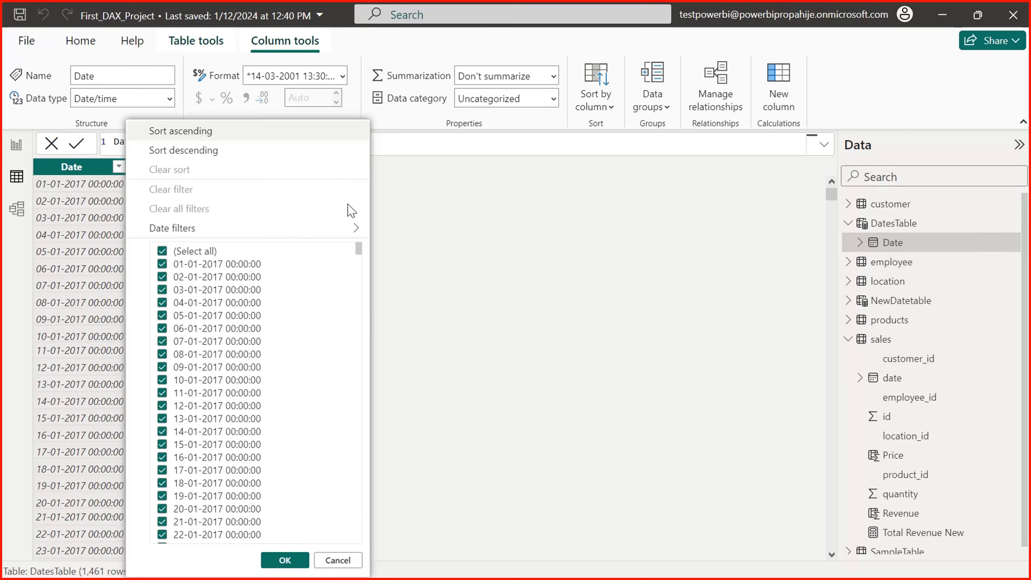
pyautogui.click(486, 283)
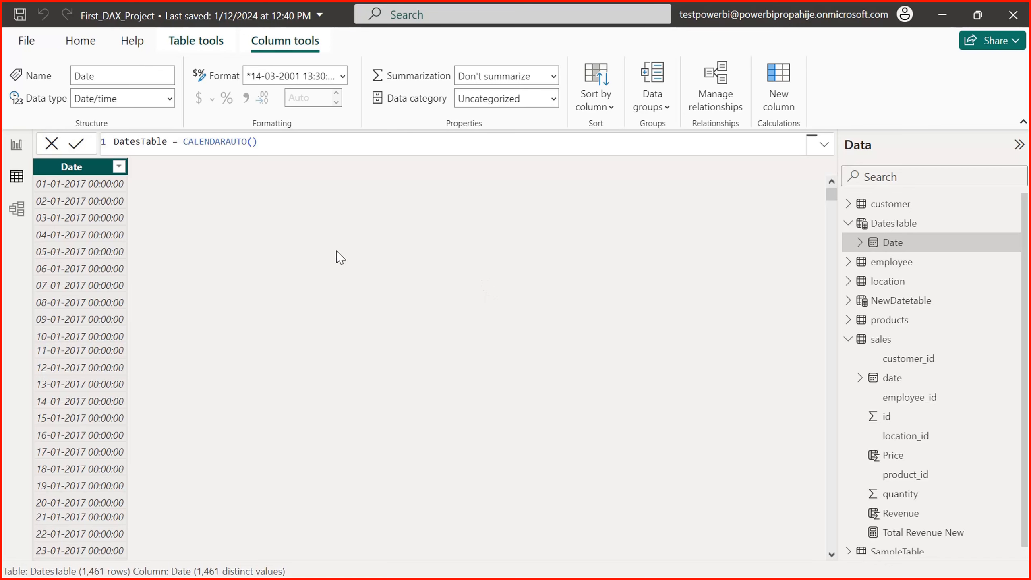
# Clear the DatesTable expression and re-enter the CALENDARAUTO function to show its syntax
pyautogui.doubleClick(200, 142)
pyautogui.click(199, 145)
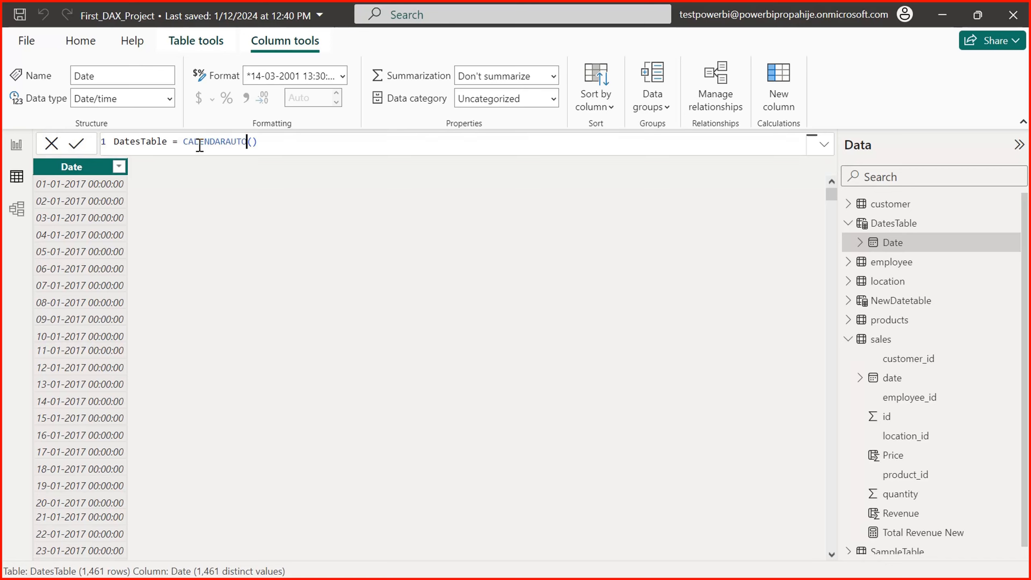
pyautogui.click(276, 149)
pyautogui.moveTo(293, 149); pyautogui.dragTo(185, 144)
pyautogui.press('BackSpace')
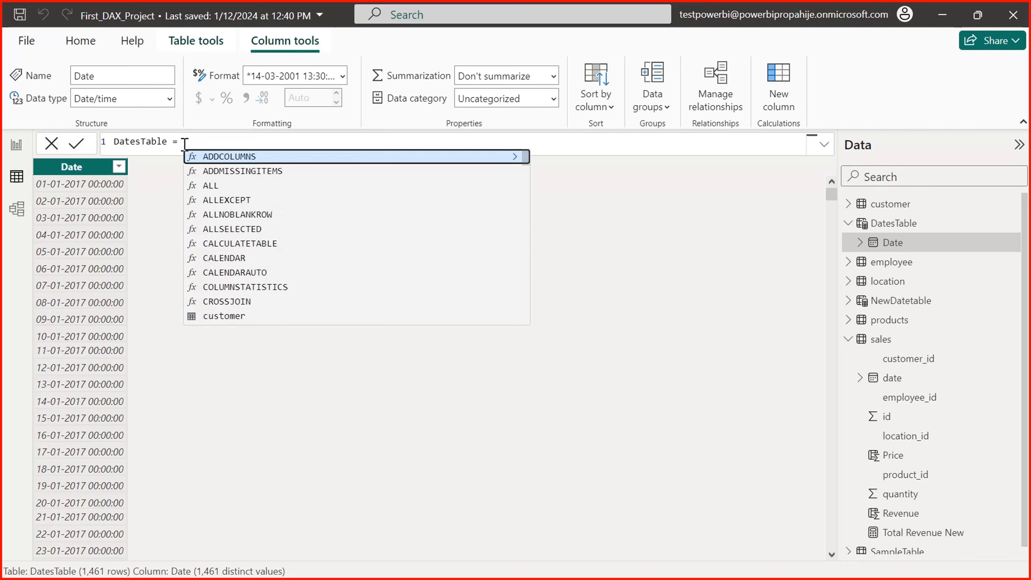
pyautogui.write('Calendar')
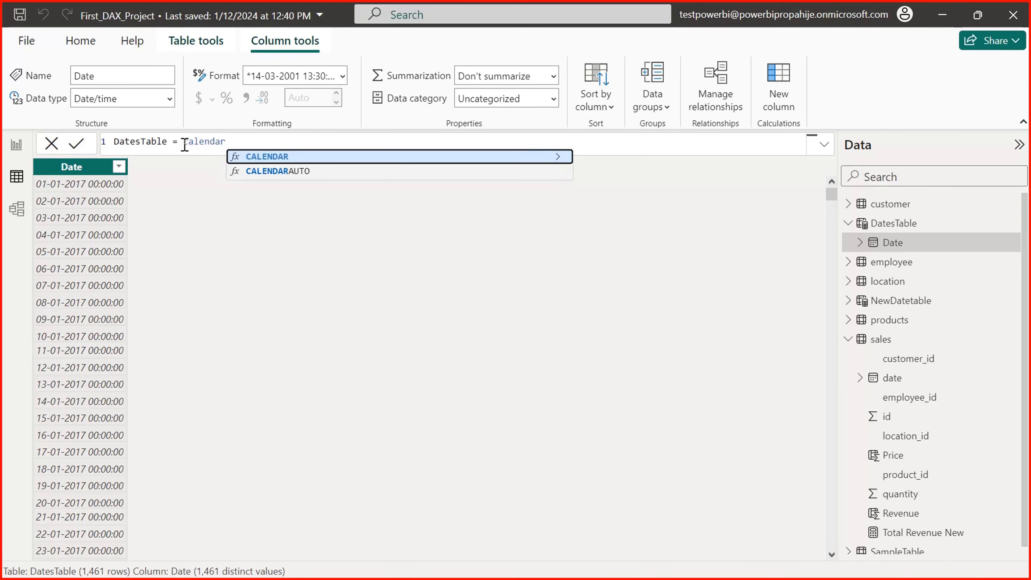
pyautogui.write('a')
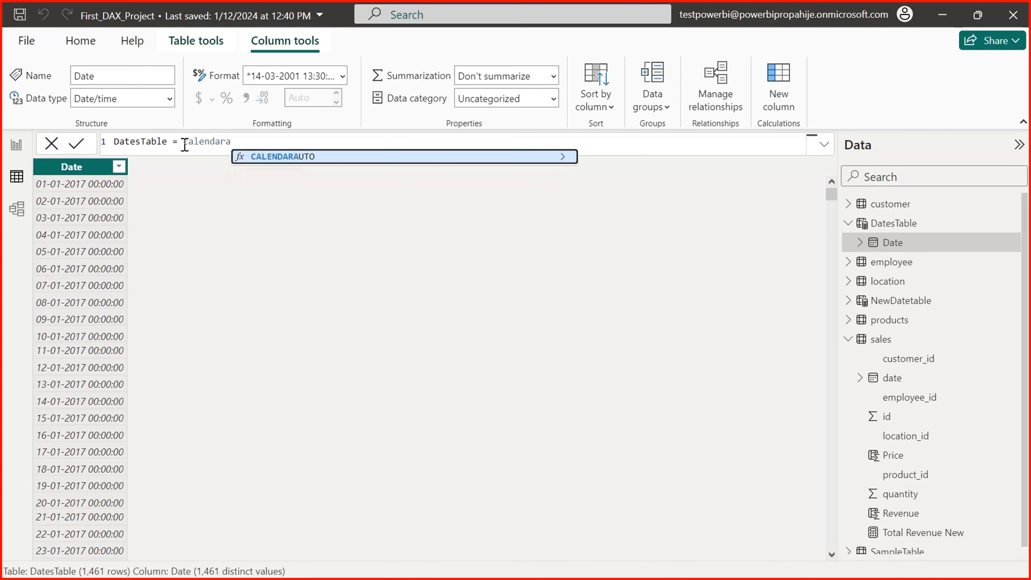
pyautogui.press('Tab')
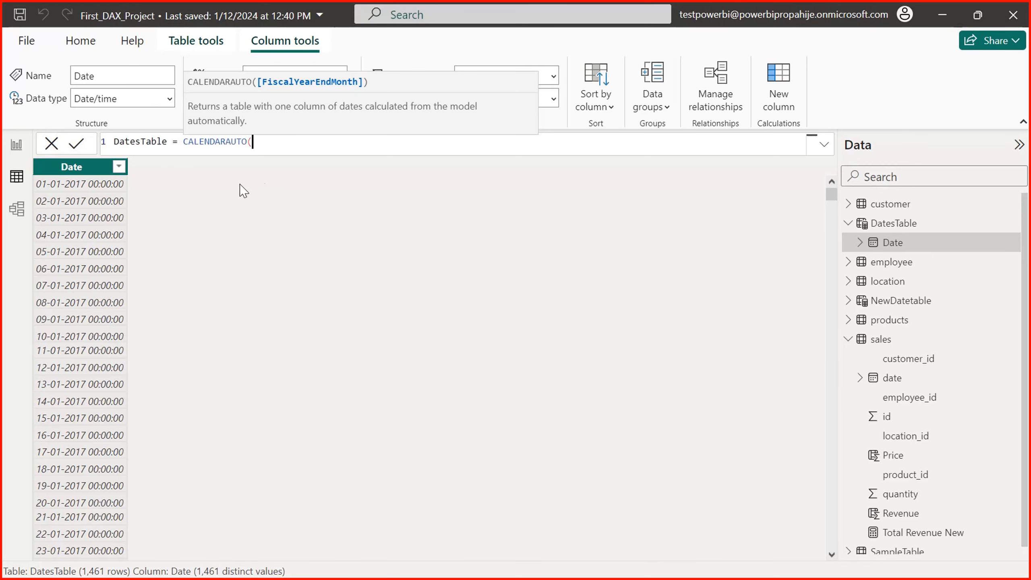
pyautogui.moveTo(299, 149); pyautogui.dragTo(184, 143)
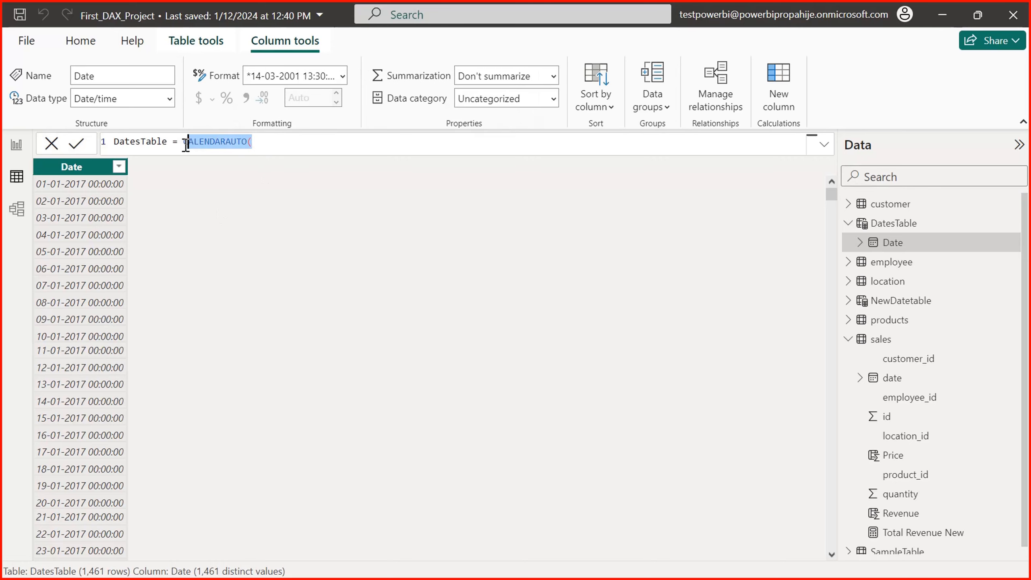
pyautogui.click(254, 145)
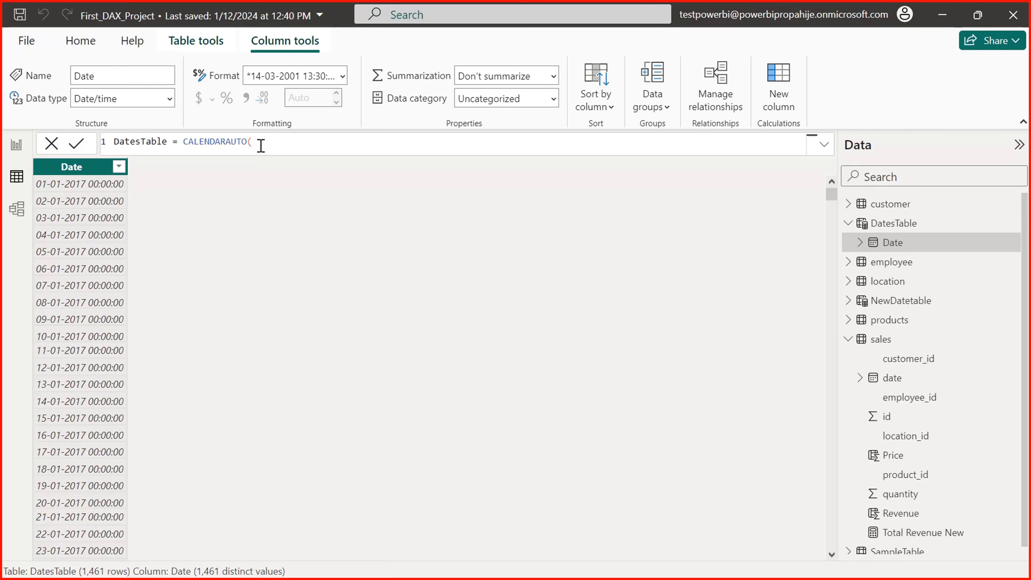
# Replace CALENDARAUTO in the DatesTable formula with CALENDAR(date(2015,01,01),date(2020,12,31))
pyautogui.press('BackSpace')
pyautogui.press('BackSpace')
pyautogui.press('BackSpace')
pyautogui.press('BackSpace')
pyautogui.press('BackSpace')
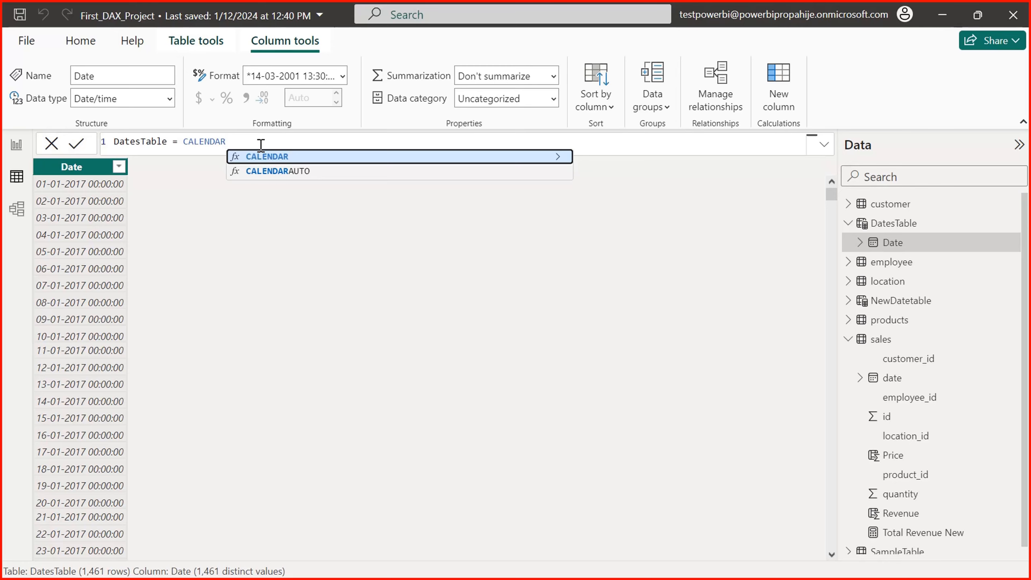
pyautogui.write('(')
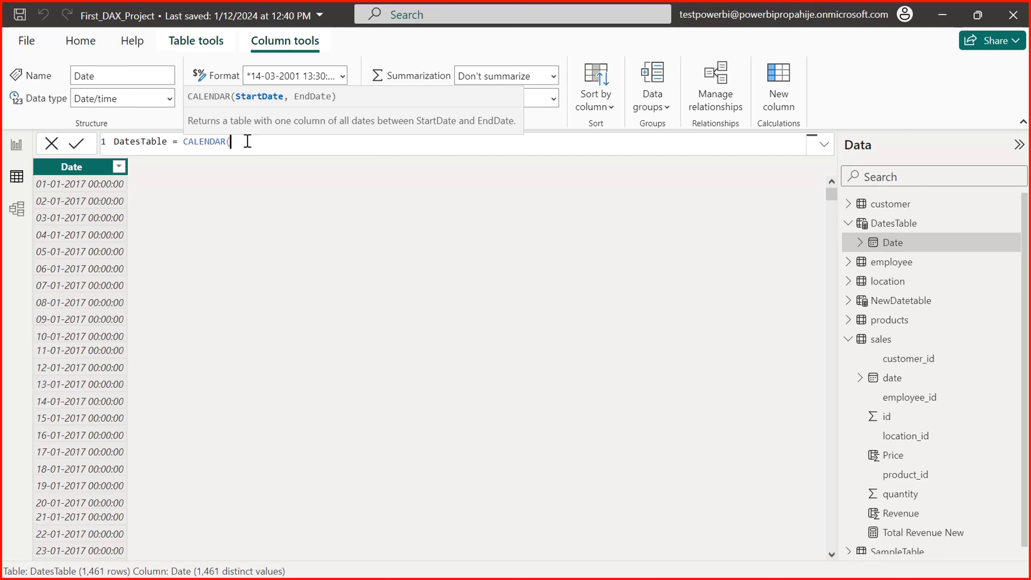
pyautogui.write('date(201')
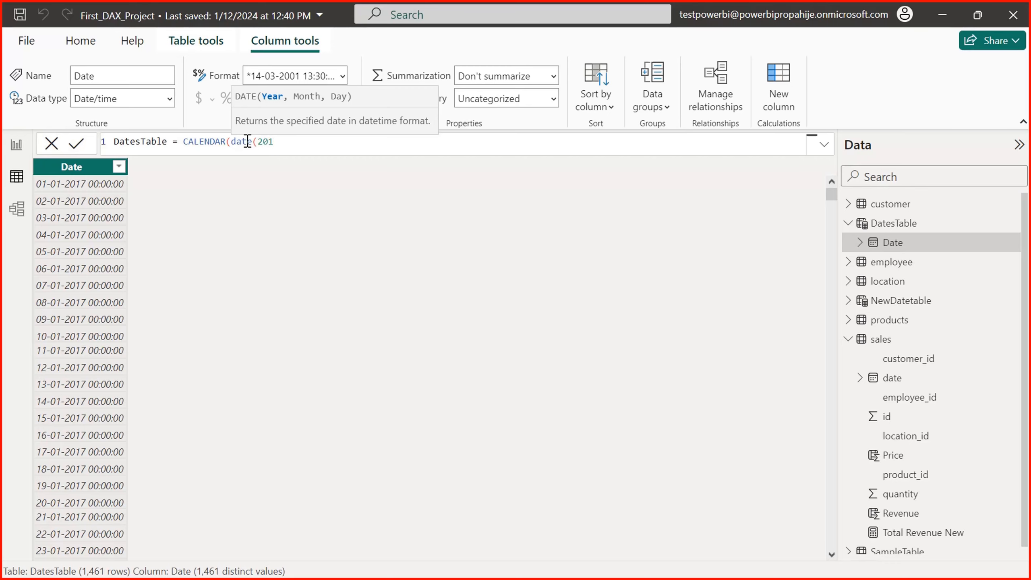
pyautogui.write('5,01,01),')
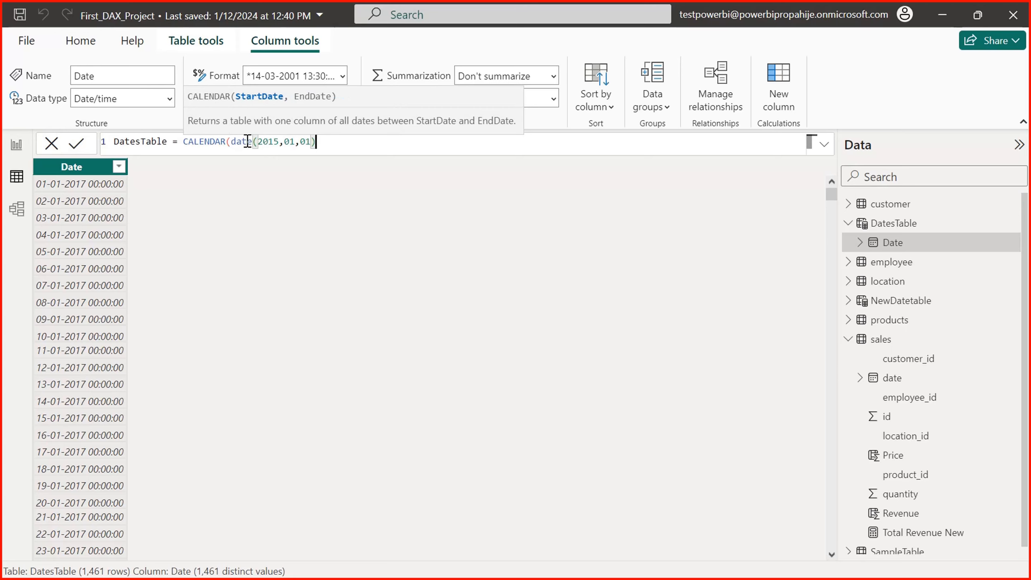
pyautogui.write('date(')
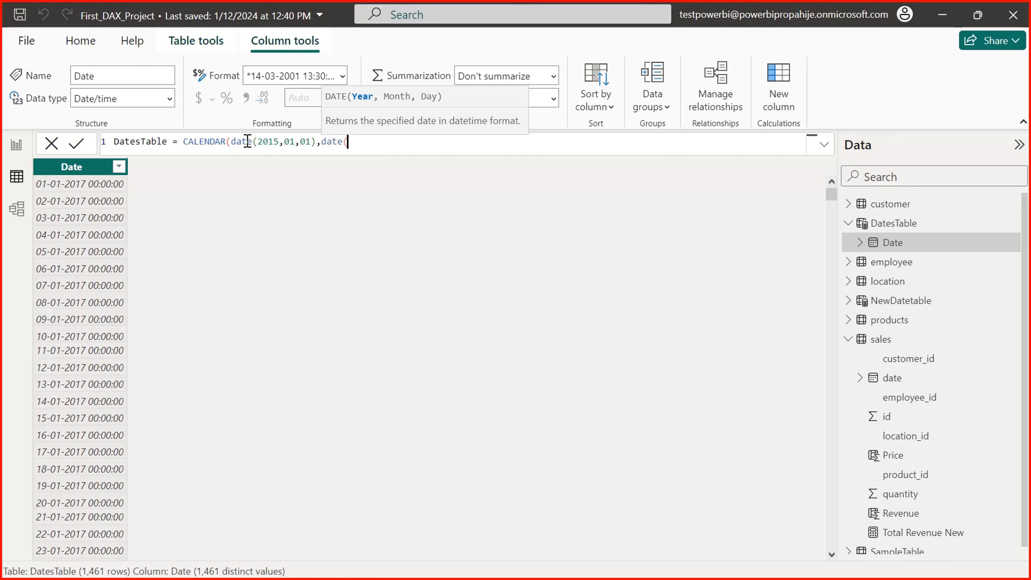
pyautogui.write('2020,12,31))')
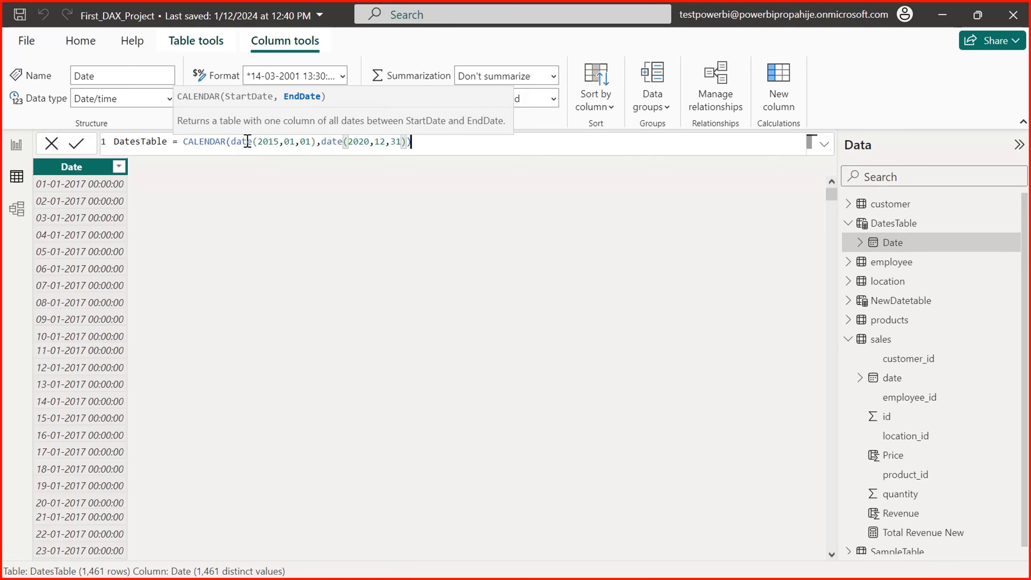
# Highlight the start and end date arguments of CALENDAR, and apply the formula to DatesTable
pyautogui.press('Left')
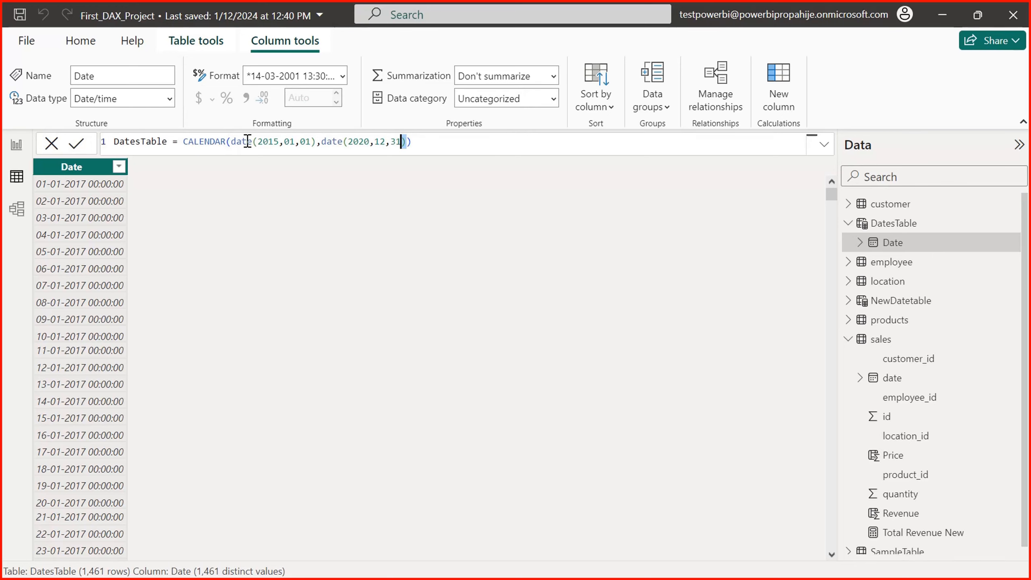
pyautogui.hotkey('shift', 'Left')
pyautogui.hotkey('shift', 'Left')
pyautogui.hotkey('shift', 'Left')
pyautogui.hotkey('shift', 'Left')
pyautogui.hotkey('shift', 'Left')
pyautogui.hotkey('shift', 'Left')
pyautogui.hotkey('shift', 'Left')
pyautogui.hotkey('shift', 'Left')
pyautogui.hotkey('shift', 'Left')
pyautogui.hotkey('shift', 'Left')
pyautogui.hotkey('shift', 'Left')
pyautogui.hotkey('shift', 'Left')
pyautogui.hotkey('shift', 'Left')
pyautogui.hotkey('shift', 'Left')
pyautogui.hotkey('shift', 'Left')
pyautogui.hotkey('shift', 'Left')
pyautogui.hotkey('shift', 'Left')
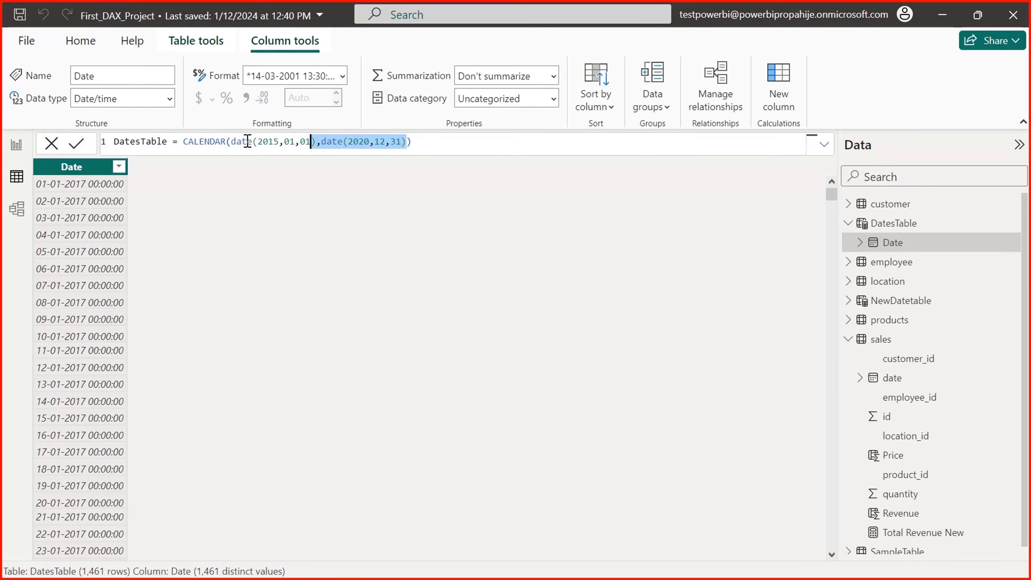
pyautogui.hotkey('shift', 'Left')
pyautogui.hotkey('shift', 'Left')
pyautogui.hotkey('shift', 'Left')
pyautogui.hotkey('shift', 'Left')
pyautogui.hotkey('shift', 'Left')
pyautogui.hotkey('shift', 'Left')
pyautogui.hotkey('shift', 'Left')
pyautogui.hotkey('shift', 'Left')
pyautogui.hotkey('shift', 'Left')
pyautogui.hotkey('shift', 'Left')
pyautogui.hotkey('shift', 'Left')
pyautogui.hotkey('shift', 'Left')
pyautogui.hotkey('shift', 'Left')
pyautogui.hotkey('shift', 'Left')
pyautogui.hotkey('shift', 'Left')
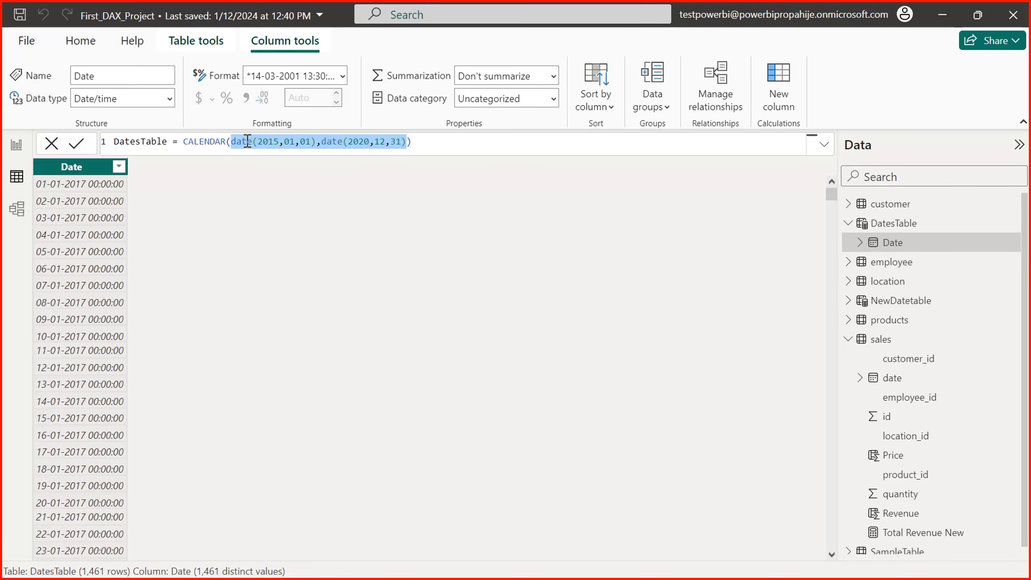
pyautogui.press('Right')
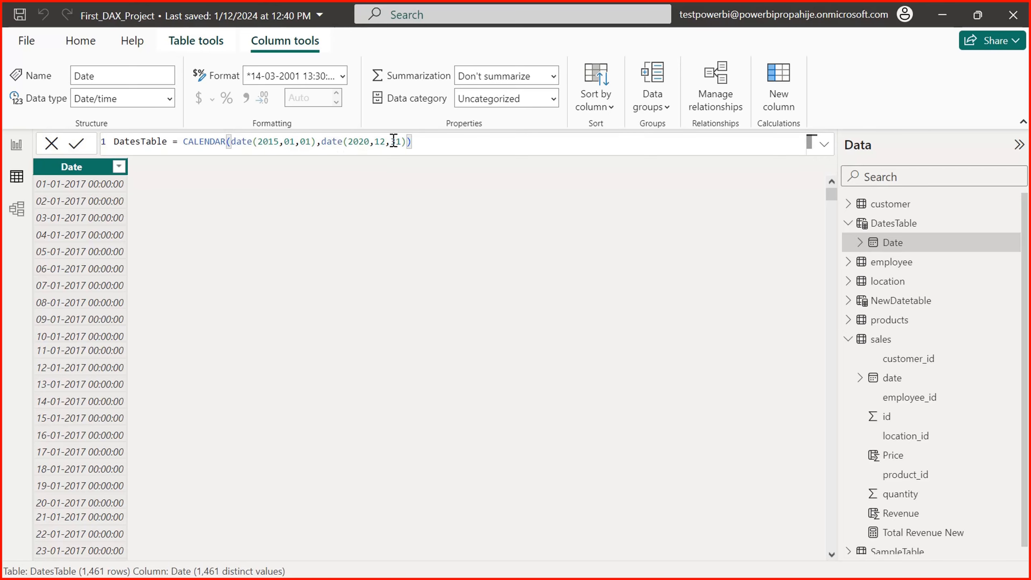
pyautogui.click(76, 143)
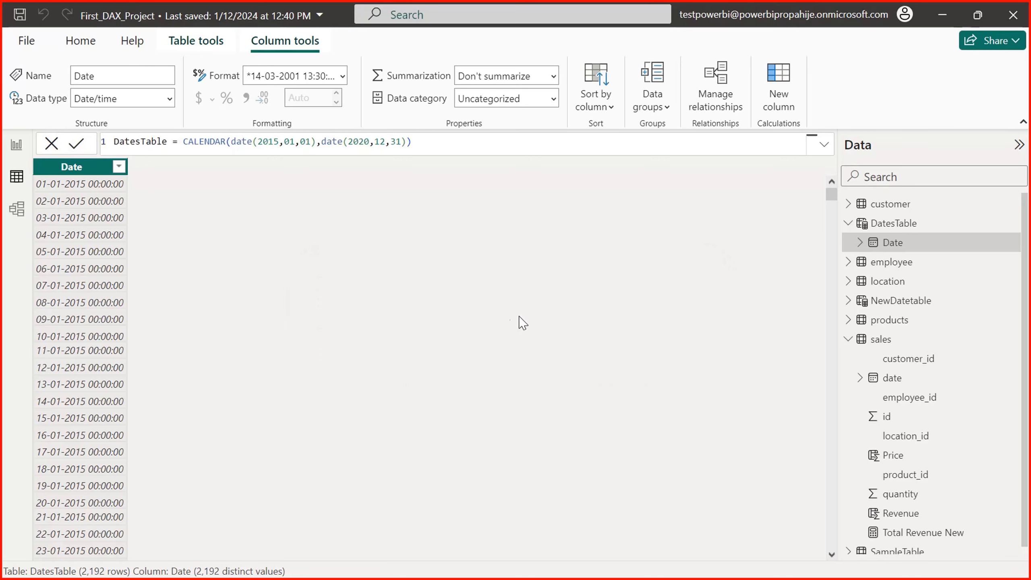
# Review the DatesTable's Date values in the filter list and in the grid from first to last, leaving the column unfiltered
pyautogui.click(119, 166)
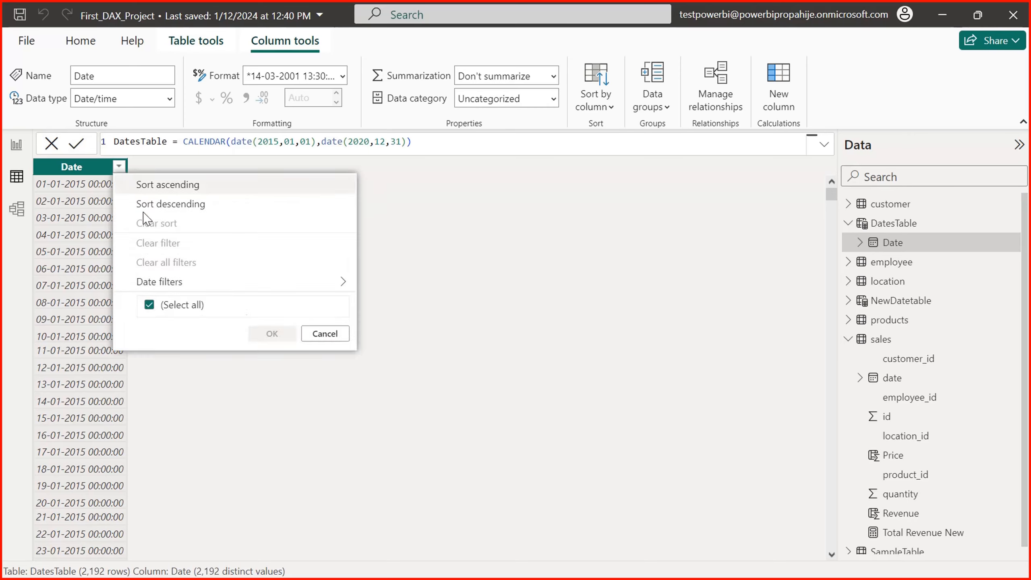
pyautogui.moveTo(359, 244); pyautogui.dragTo(345, 542)
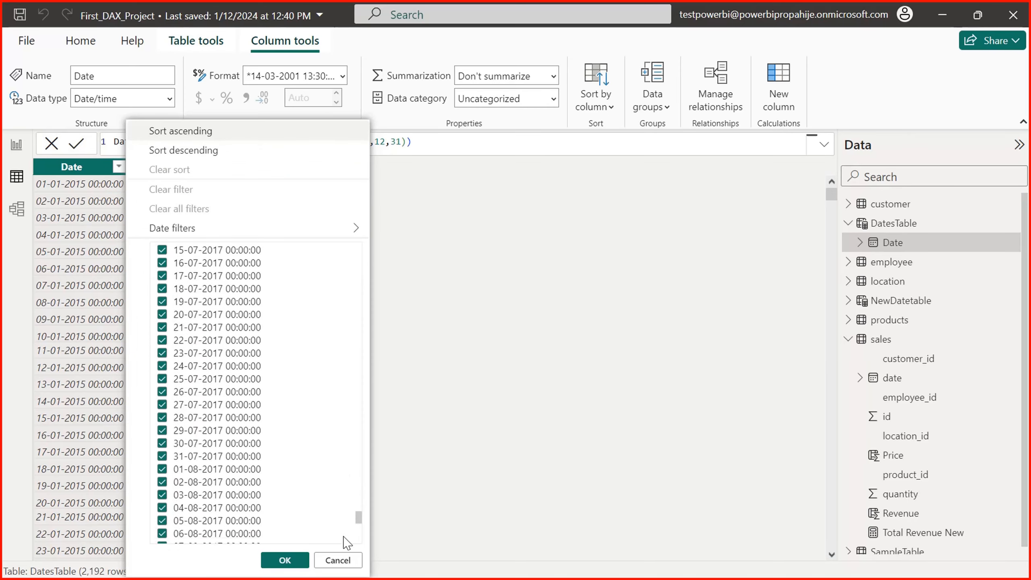
pyautogui.scroll(-15, 345, 528)
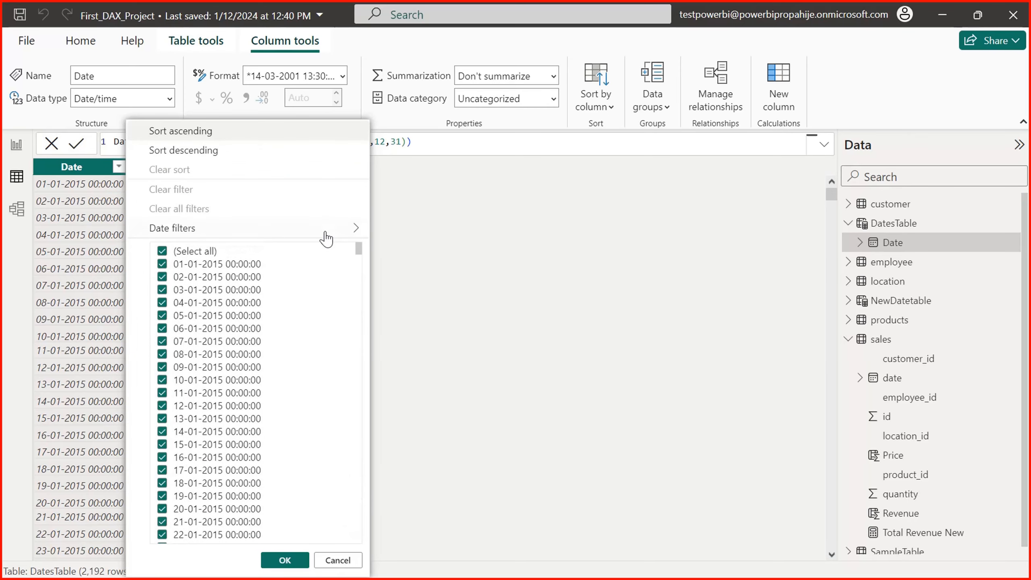
pyautogui.click(349, 559)
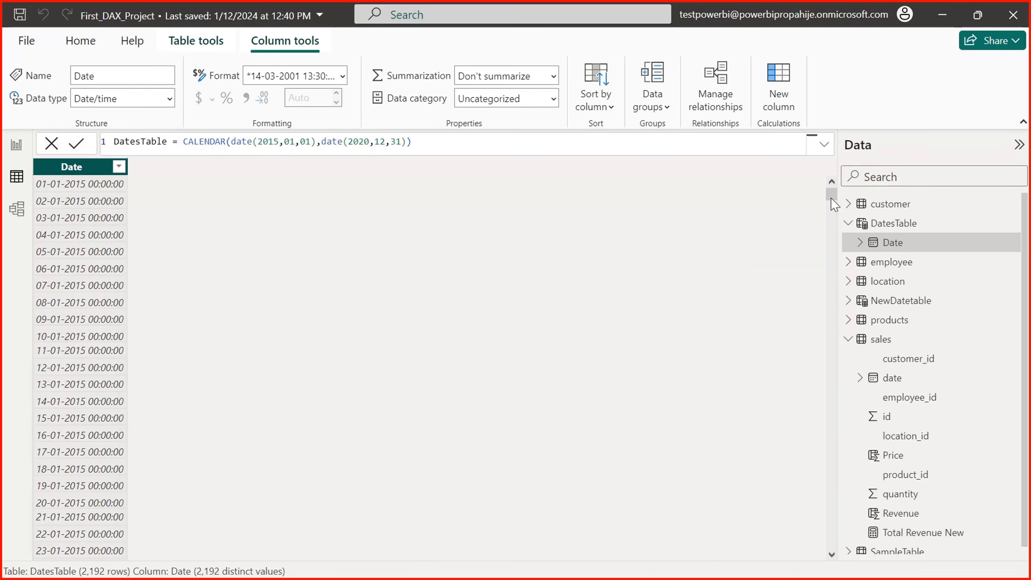
pyautogui.moveTo(831, 199); pyautogui.dragTo(849, 563)
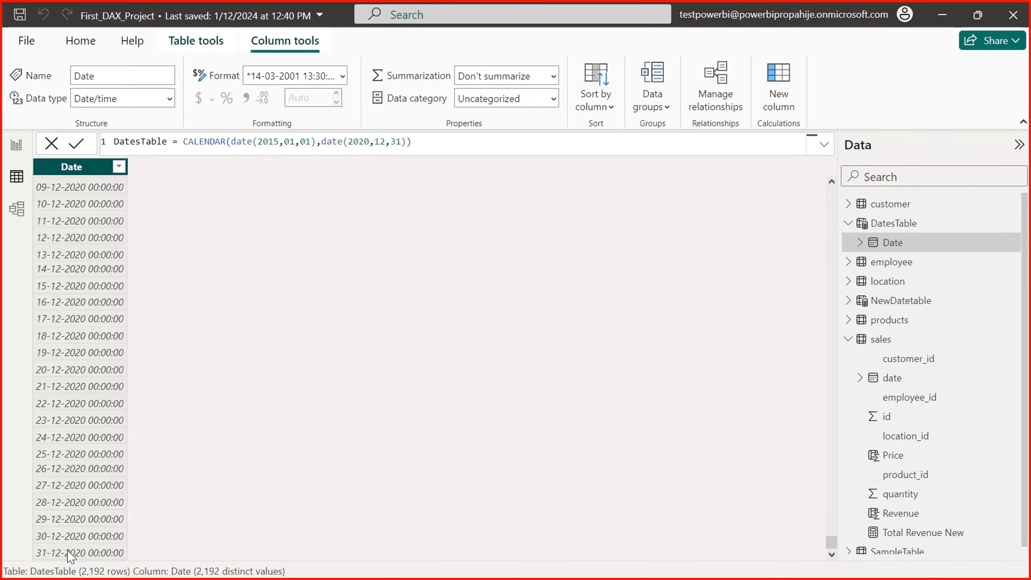
pyautogui.moveTo(835, 527); pyautogui.dragTo(362, 347)
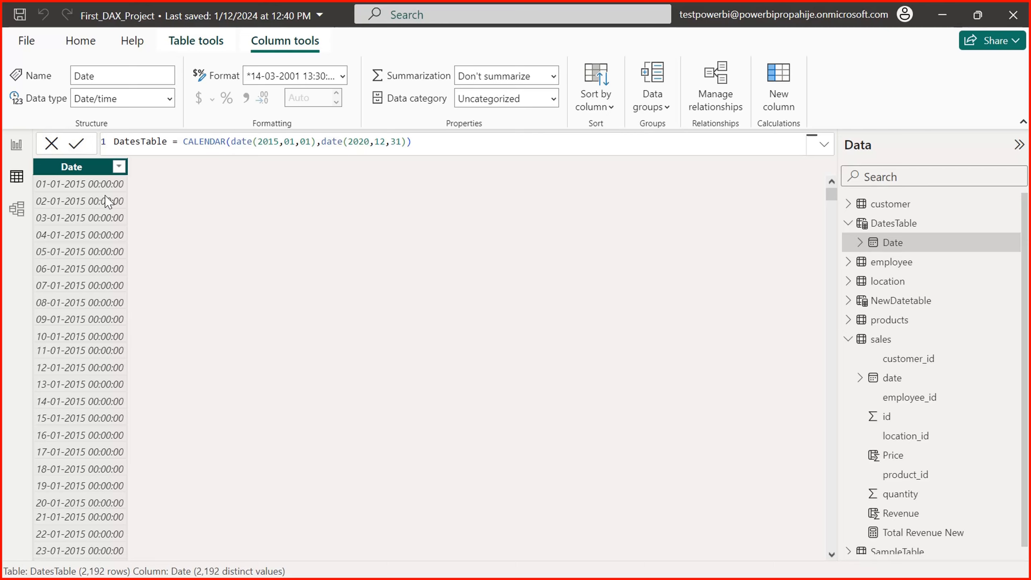
# Delete the start date argument date(2015,01,01) from the CALENDAR function in the DatesTable formula
pyautogui.moveTo(231, 142); pyautogui.dragTo(317, 143)
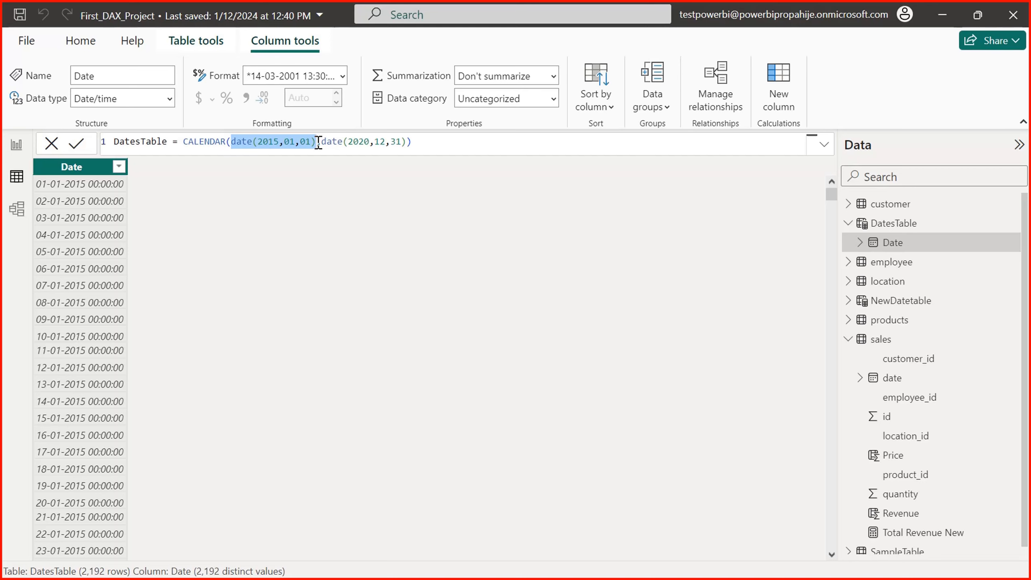
pyautogui.press('Left')
pyautogui.hotkey('shift', 'Right')
pyautogui.hotkey('shift', 'Right')
pyautogui.hotkey('shift', 'Right')
pyautogui.hotkey('shift', 'Right')
pyautogui.hotkey('shift', 'Right')
pyautogui.hotkey('shift', 'Right')
pyautogui.hotkey('shift', 'Right')
pyautogui.hotkey('shift', 'Right')
pyautogui.hotkey('shift', 'Right')
pyautogui.hotkey('shift', 'Right')
pyautogui.hotkey('shift', 'Right')
pyautogui.hotkey('shift', 'Right')
pyautogui.hotkey('shift', 'Right')
pyautogui.hotkey('shift', 'Right')
pyautogui.hotkey('shift', 'Right')
pyautogui.hotkey('shift', 'Right')
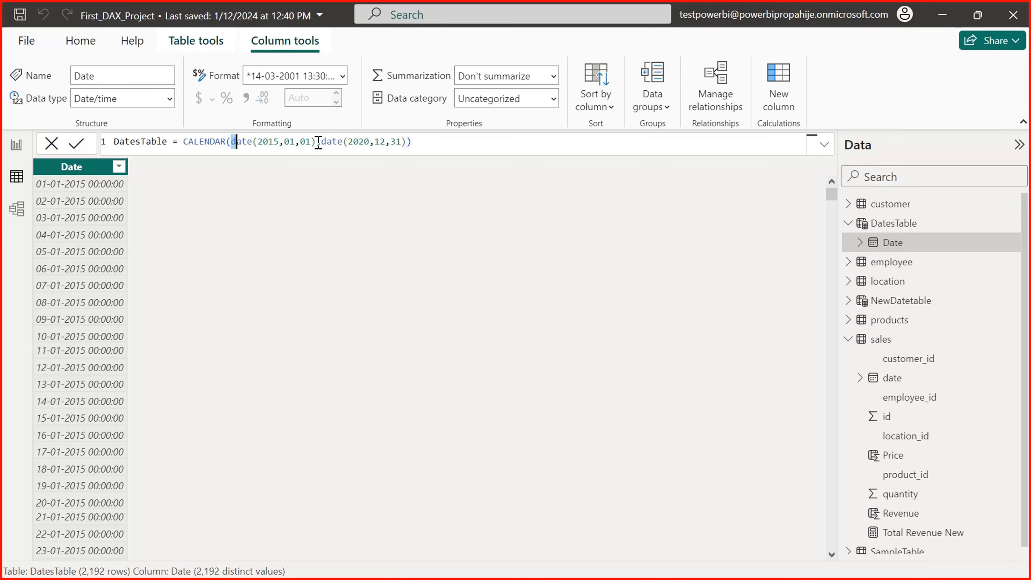
pyautogui.press('BackSpace')
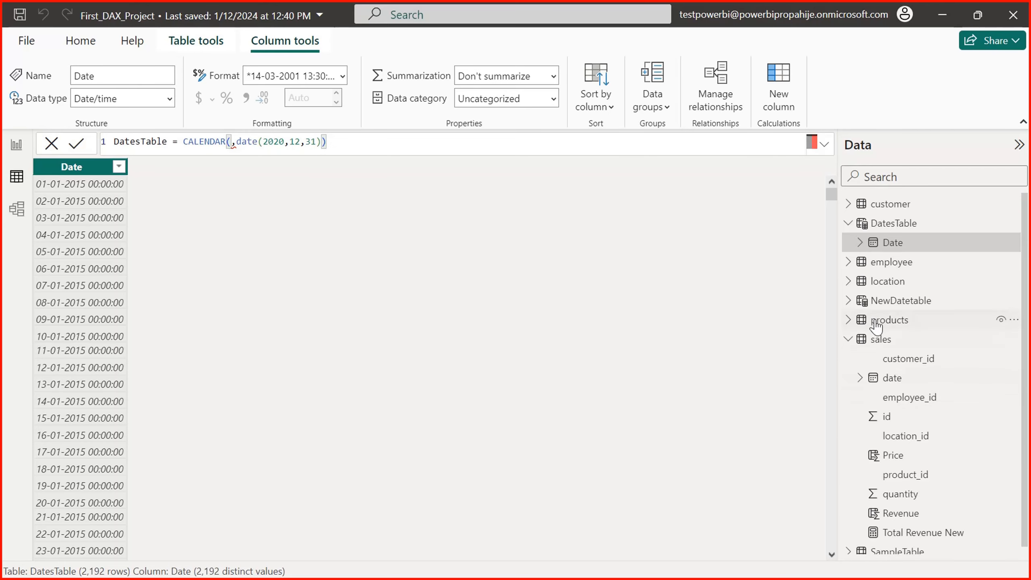
# Try to enter a minx expression over the sales table as CALENDAR's start date, in front of the existing end date
pyautogui.write('mi')
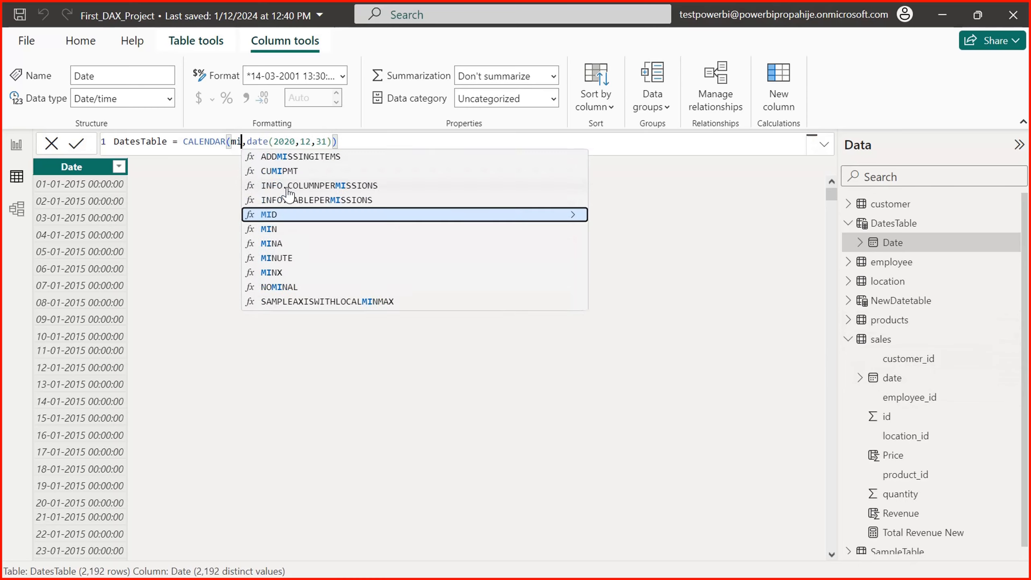
pyautogui.write('nx')
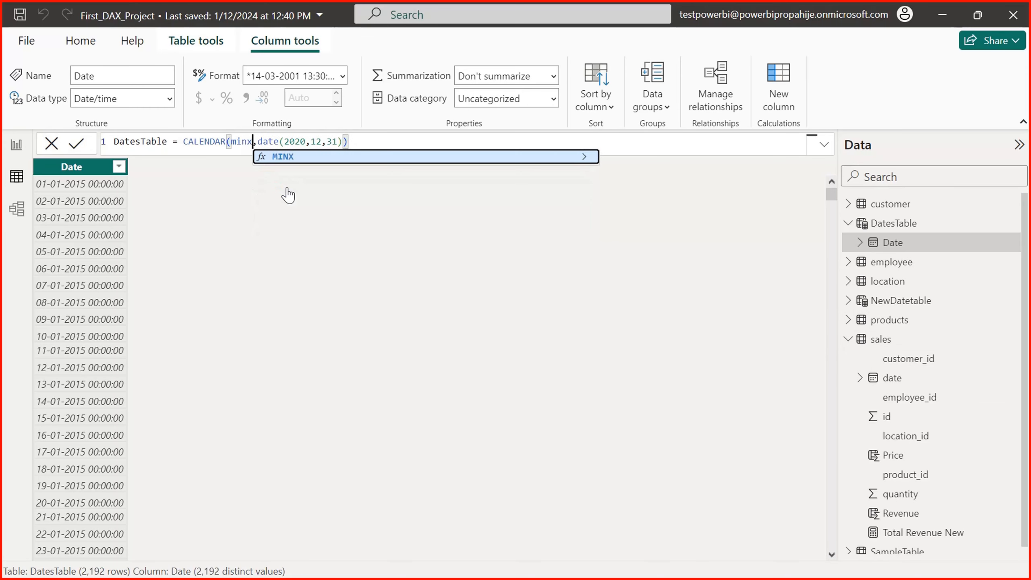
pyautogui.write('(')
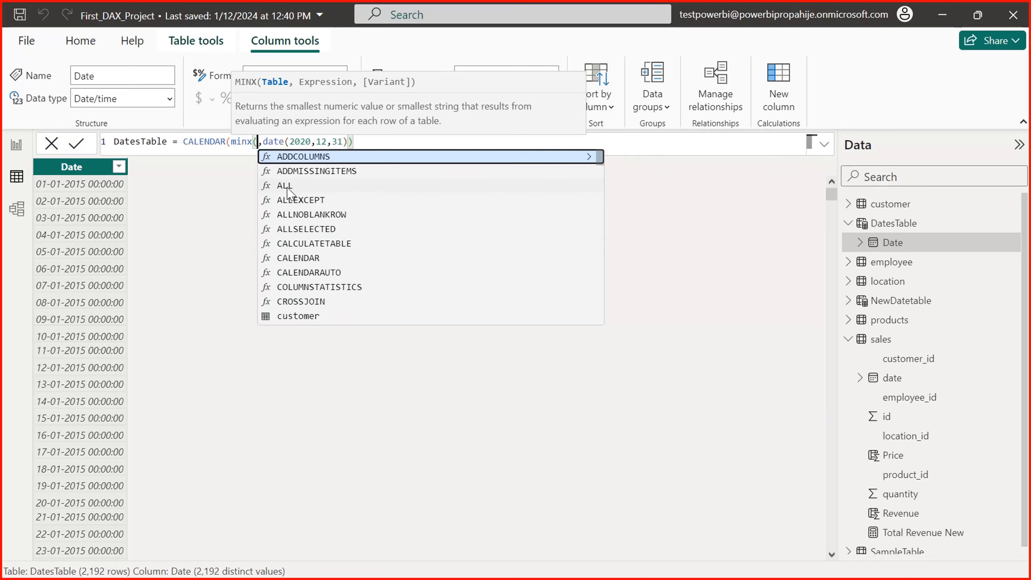
pyautogui.write('sales')
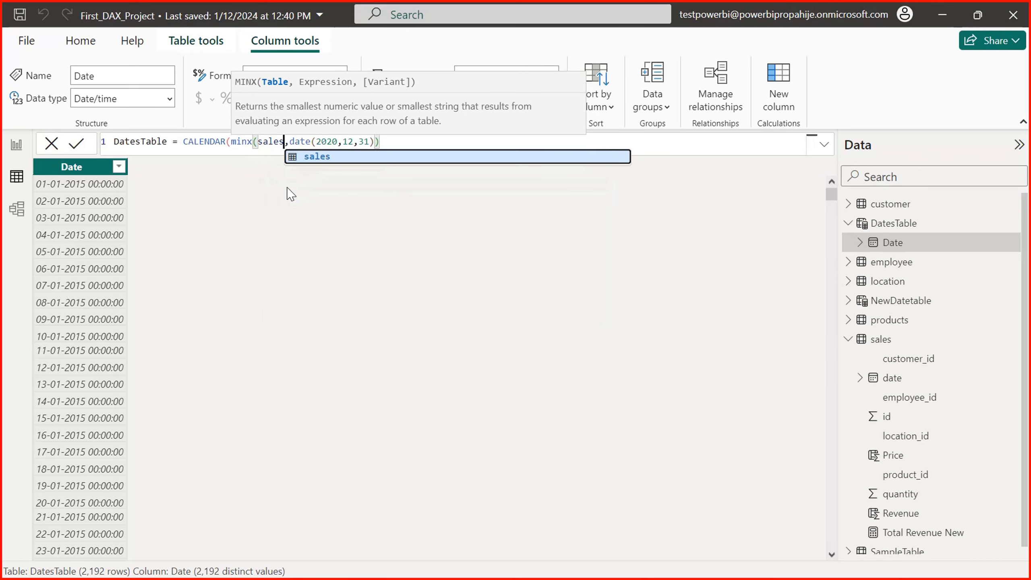
pyautogui.write(',')
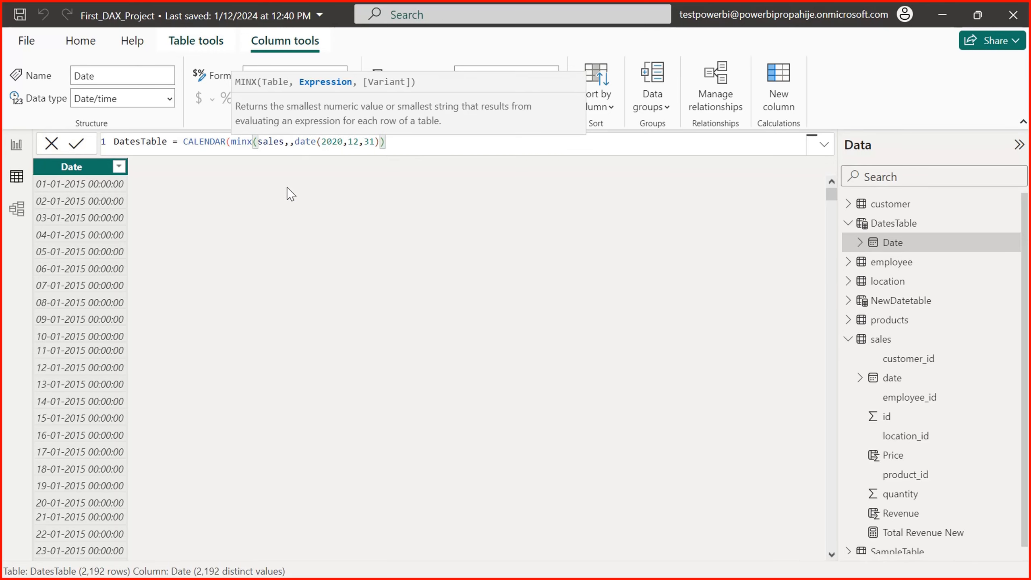
pyautogui.press('BackSpace')
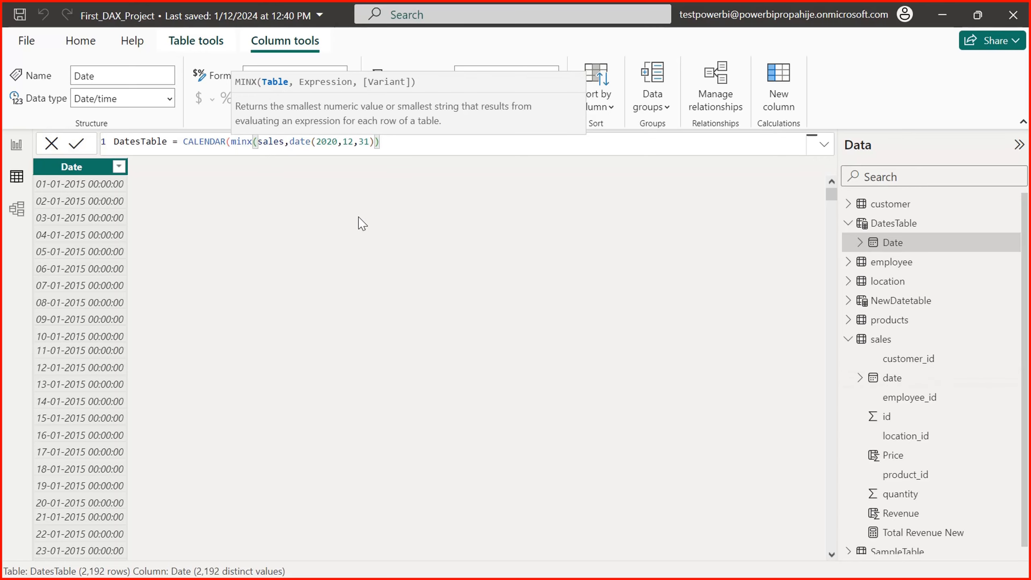
pyautogui.write('dat')
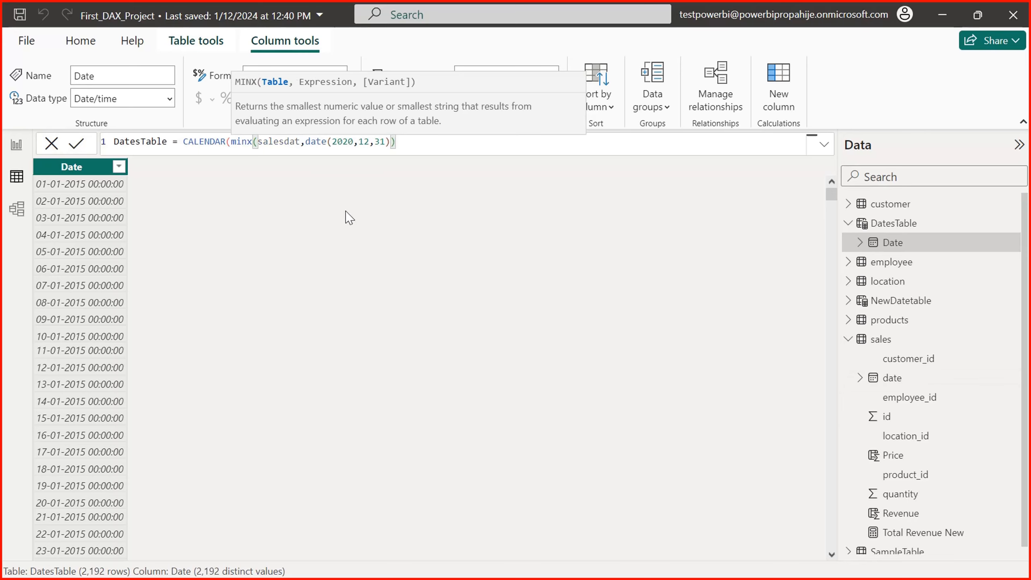
# Clear all arguments after CALENDAR's opening parenthesis in the DatesTable formula, including the end date
pyautogui.hotkey('shift', 'End')
pyautogui.press('BackSpace')
pyautogui.press('BackSpace')
pyautogui.press('BackSpace')
pyautogui.press('BackSpace')
pyautogui.press('BackSpace')
pyautogui.press('BackSpace')
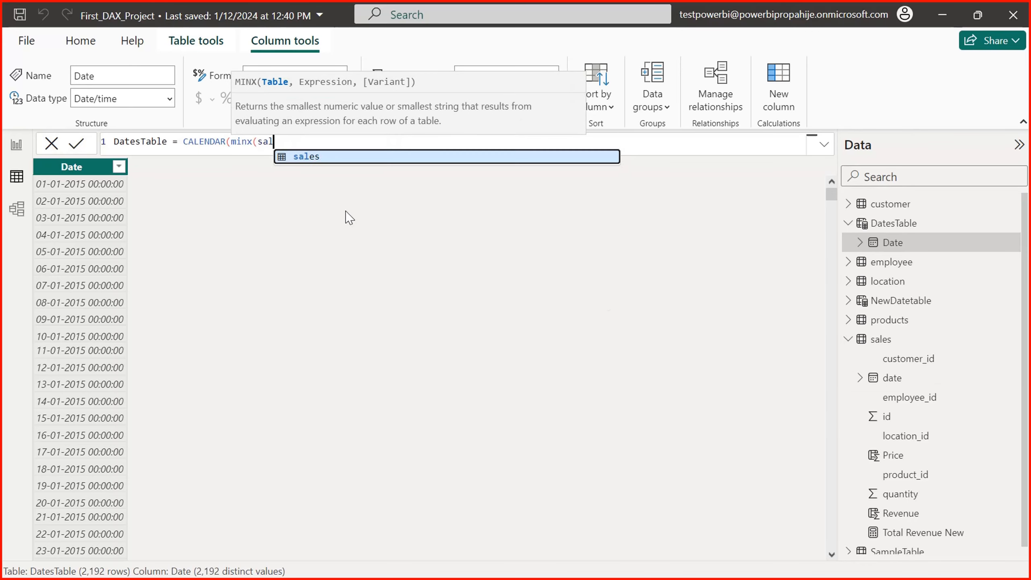
pyautogui.press('BackSpace')
pyautogui.press('BackSpace')
pyautogui.press('BackSpace')
pyautogui.press('BackSpace')
pyautogui.press('BackSpace')
pyautogui.press('BackSpace')
pyautogui.press('BackSpace')
pyautogui.press('BackSpace')
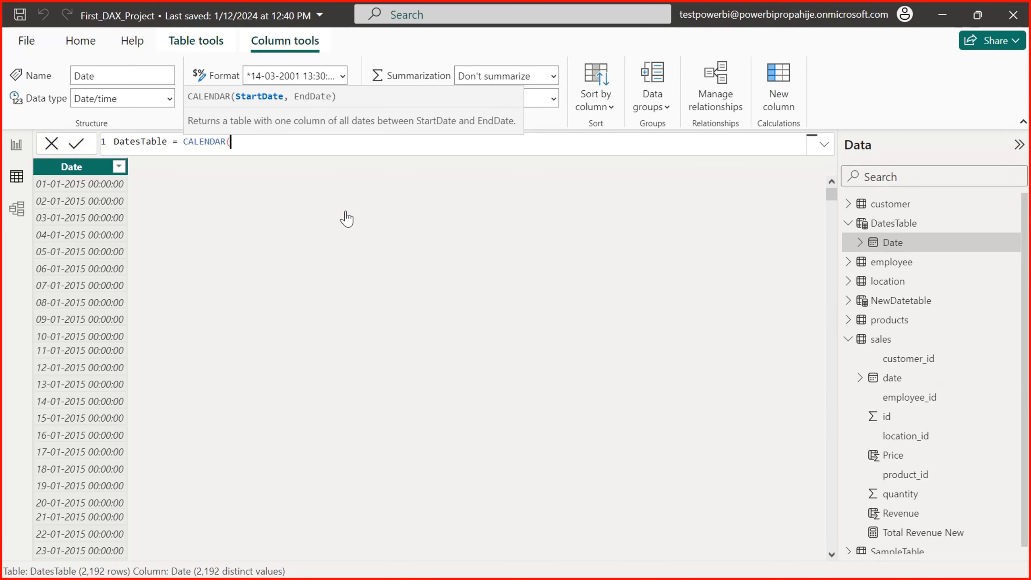
# Enter a minx function over the sales table as CALENDAR's start date in the DatesTable formula
pyautogui.write('min')
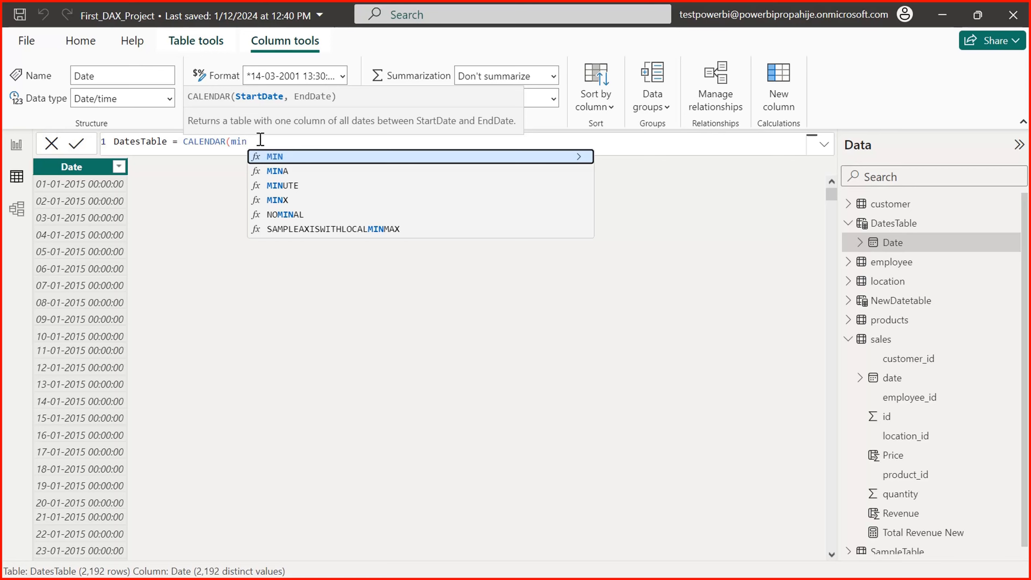
pyautogui.write('x')
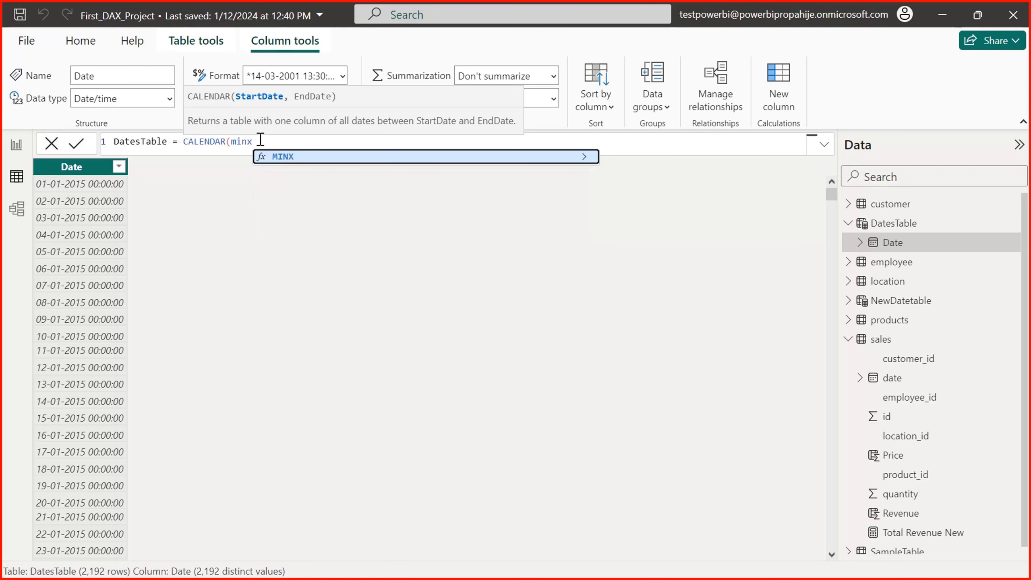
pyautogui.press('BackSpace')
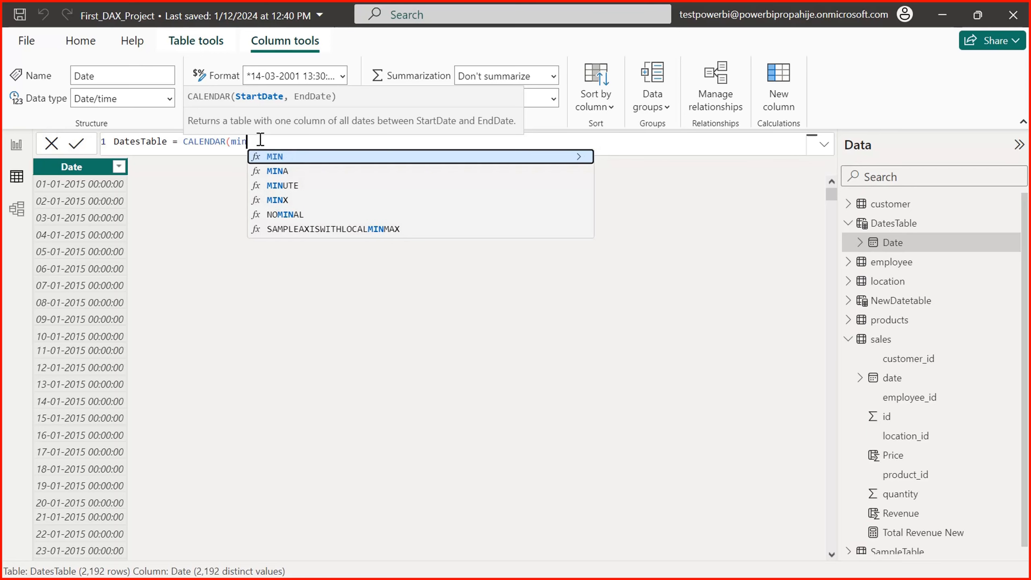
pyautogui.write('x')
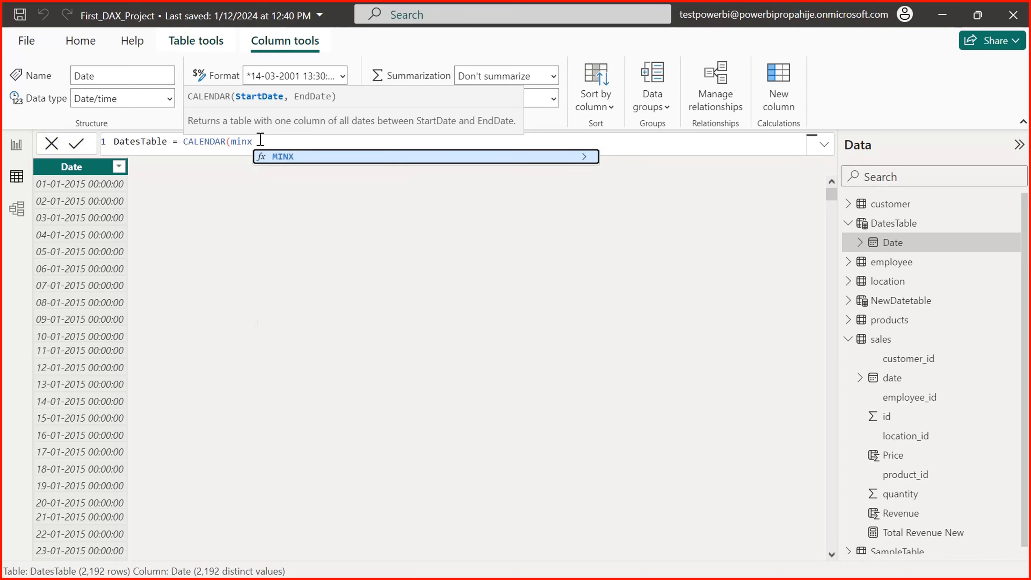
pyautogui.write('(')
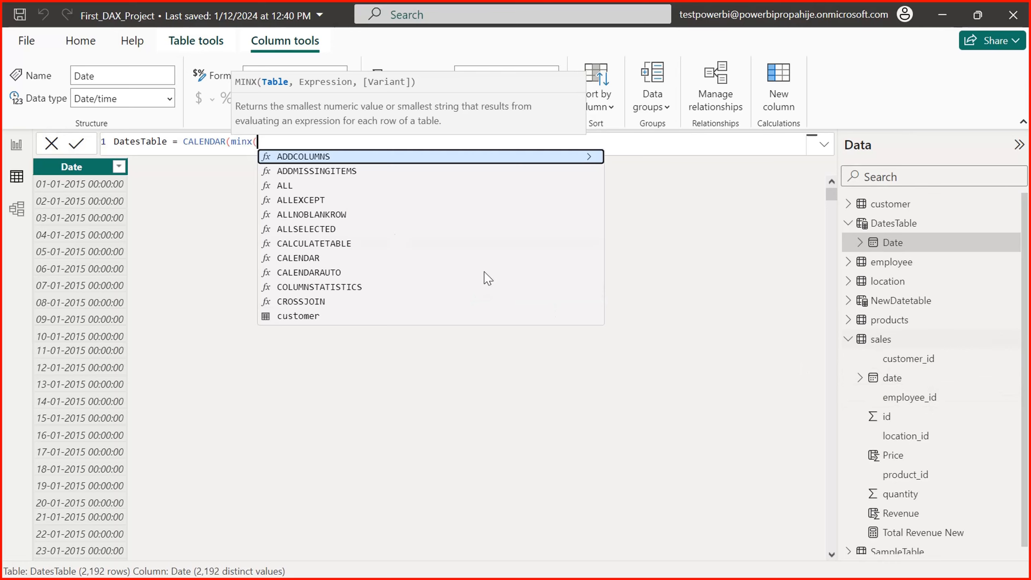
pyautogui.write('sales')
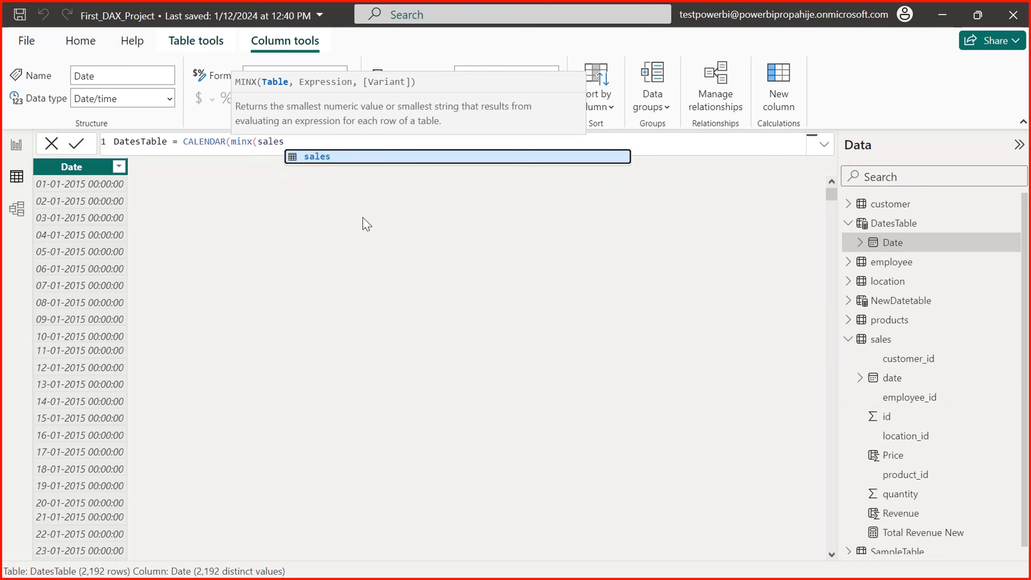
# Set minx's expression to sales[date].[Date] and close the minx function
pyautogui.write(',date')
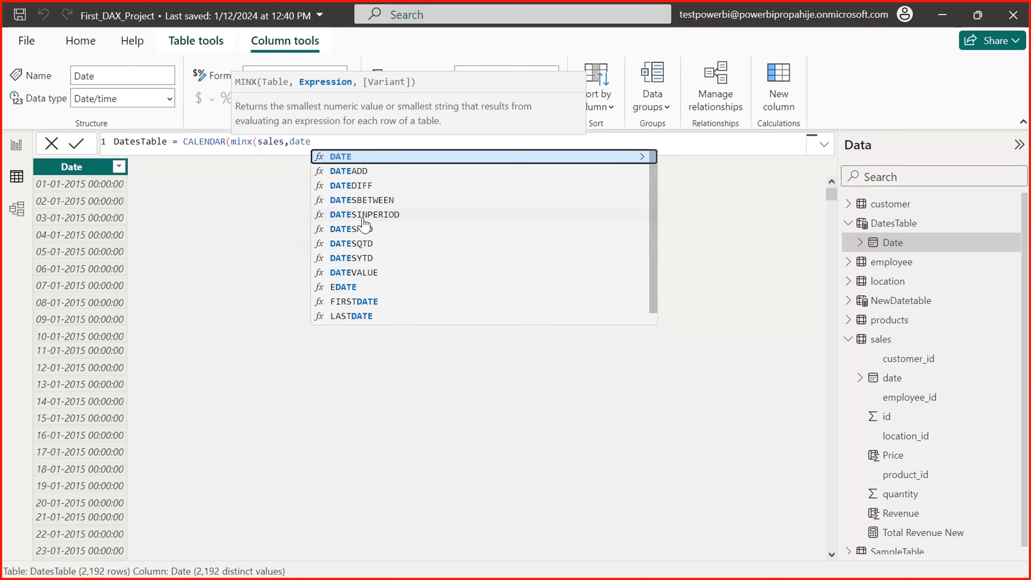
pyautogui.press('Up')
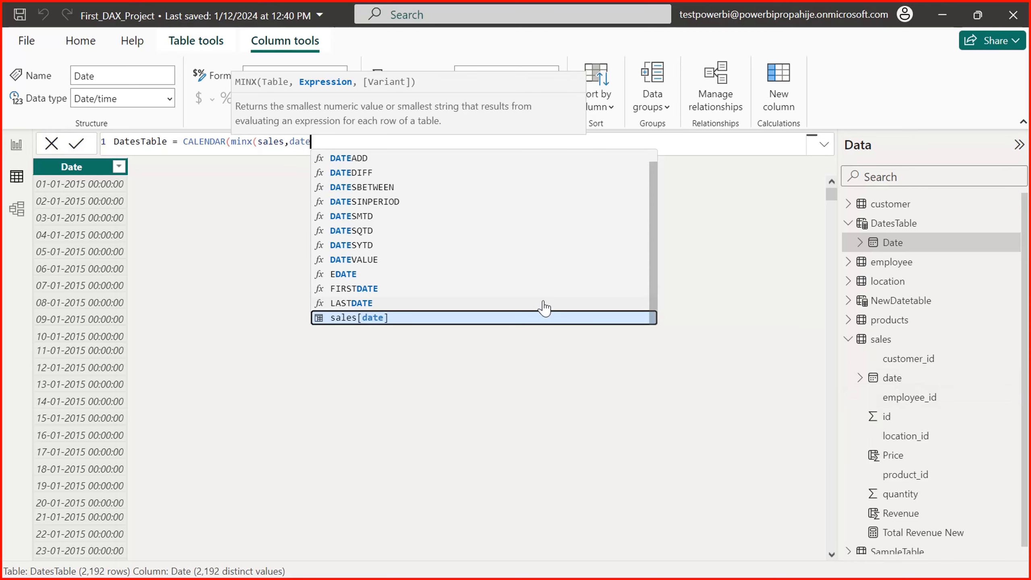
pyautogui.press('Tab')
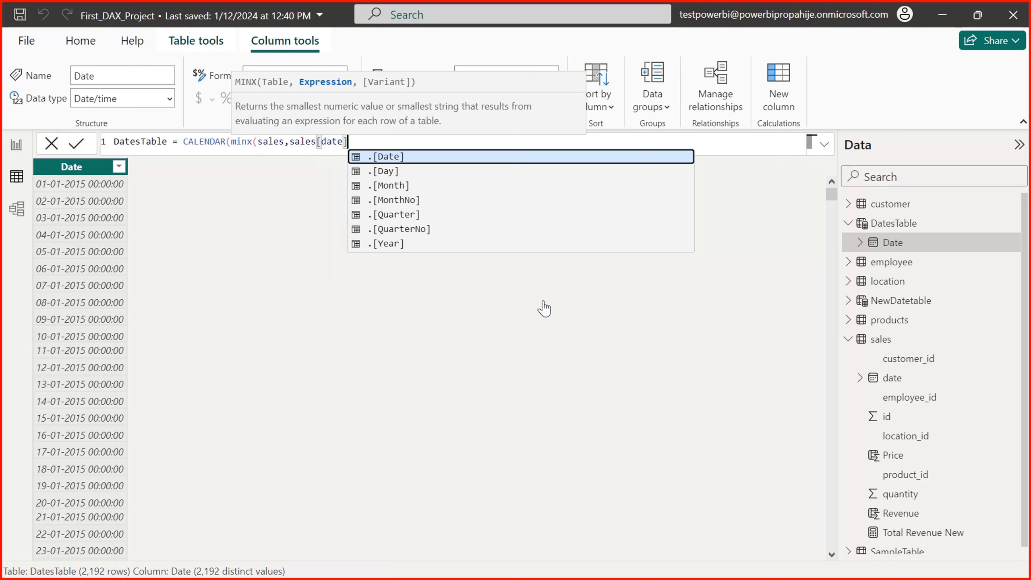
pyautogui.write('.')
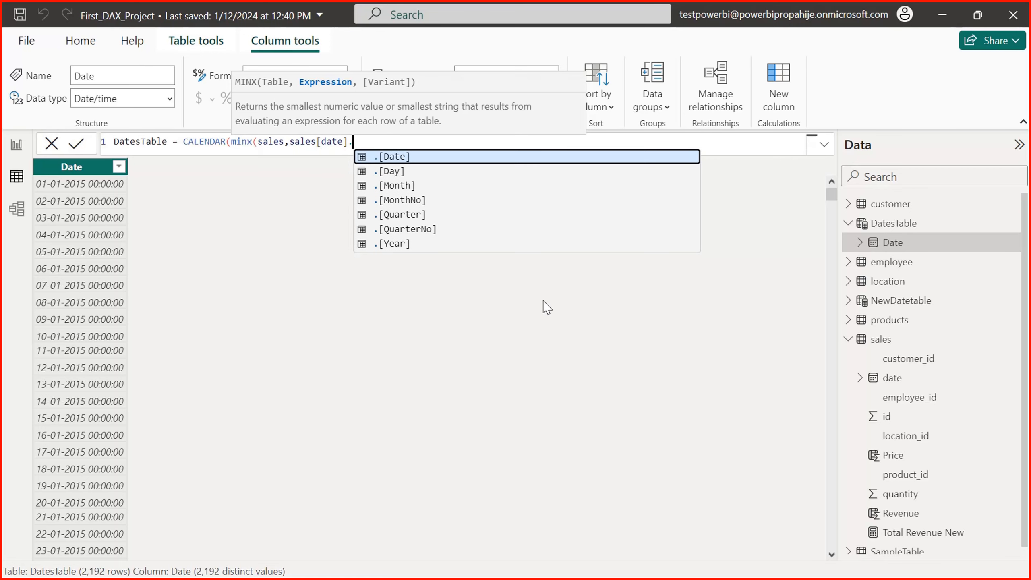
pyautogui.press('Up')
pyautogui.press('Down')
pyautogui.press('Down')
pyautogui.press('Down')
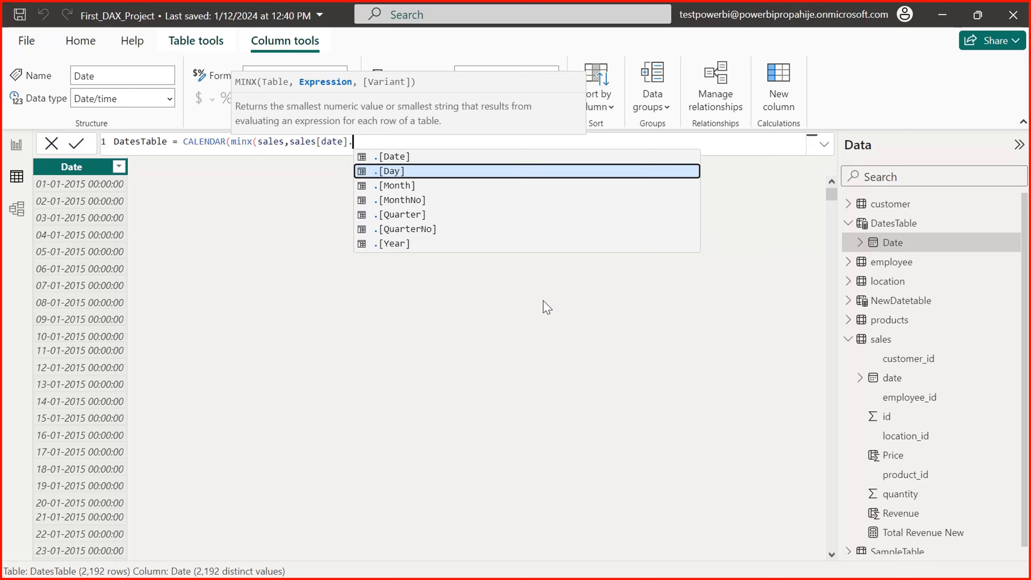
pyautogui.press('Down')
pyautogui.press('Down')
pyautogui.press('Down')
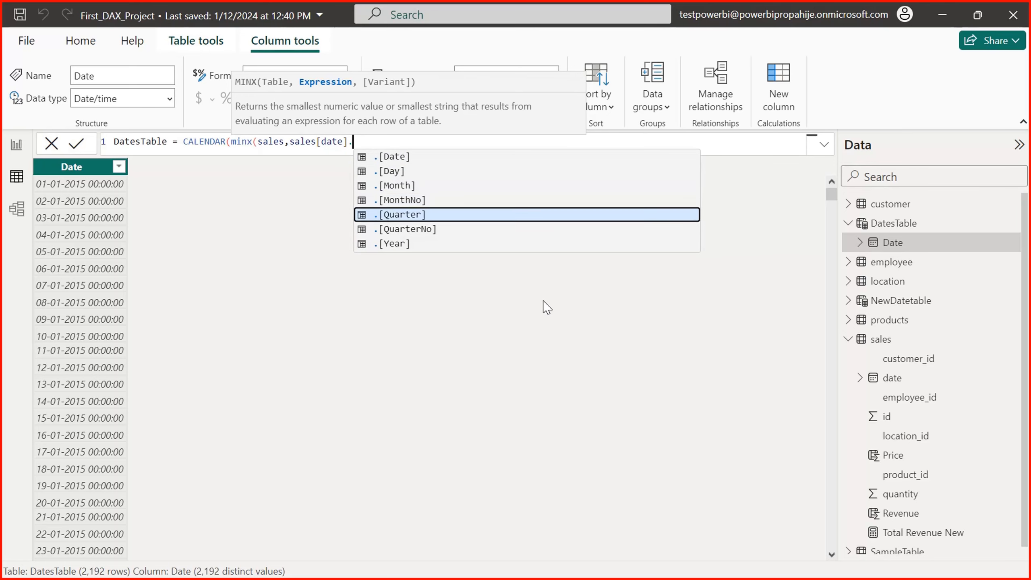
pyautogui.press('Up')
pyautogui.press('Up')
pyautogui.press('Up')
pyautogui.press('Up')
pyautogui.press('Up')
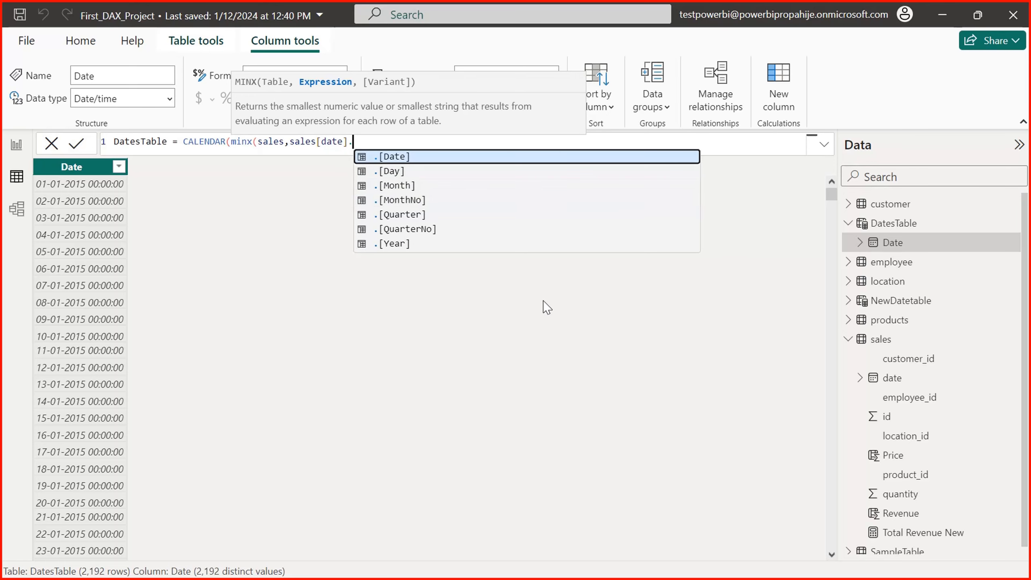
pyautogui.press('Tab')
pyautogui.write(',')
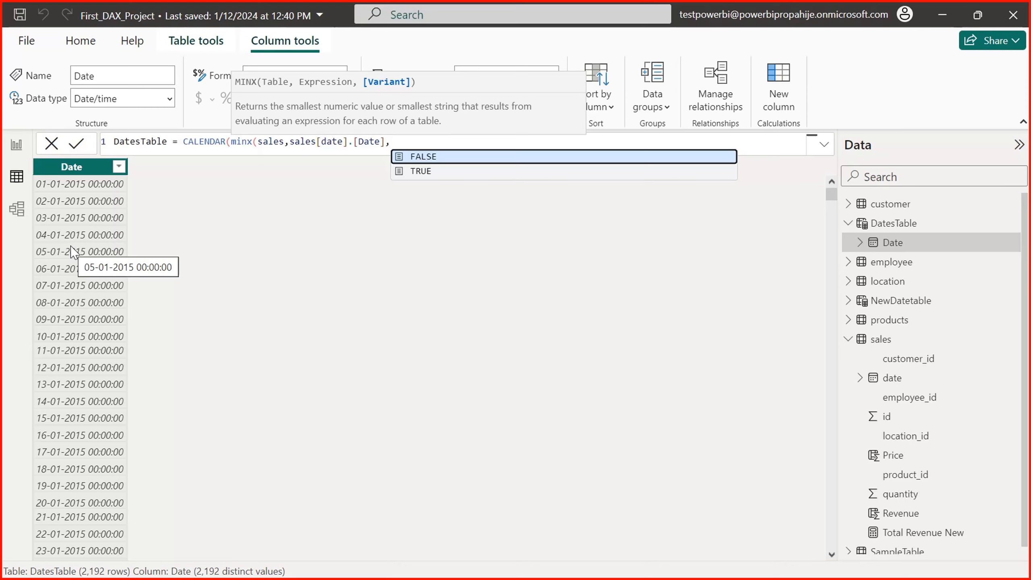
pyautogui.press('BackSpace')
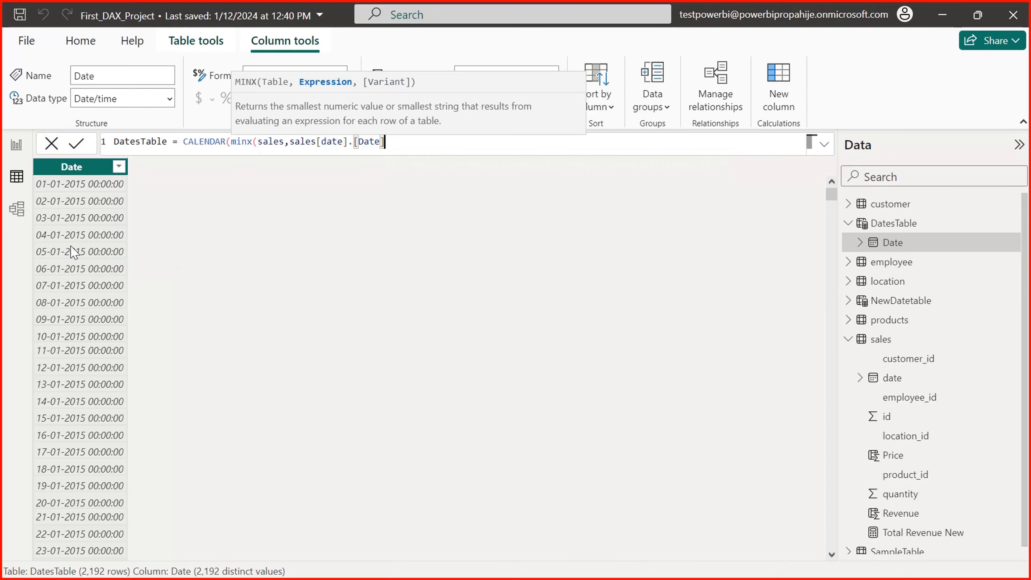
pyautogui.write(')')
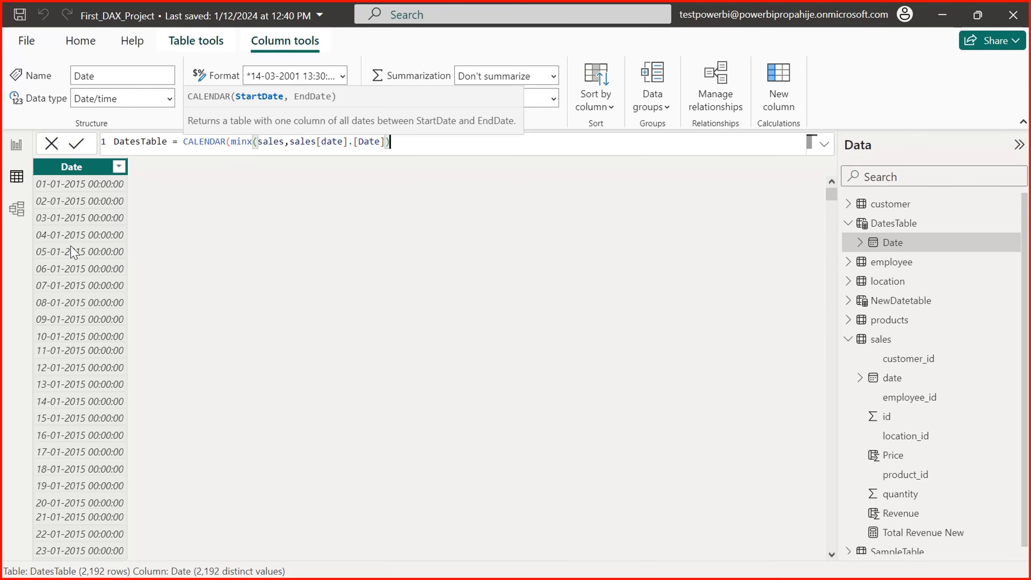
# Add date(2023,12,31) as CALENDAR's end date and commit the DatesTable formula
pyautogui.write(', ')
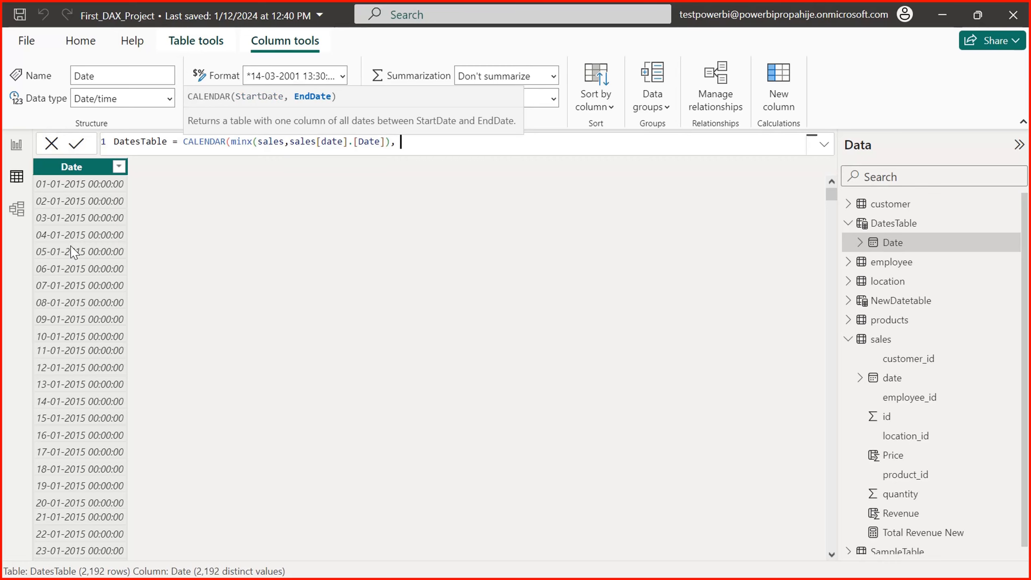
pyautogui.write('date')
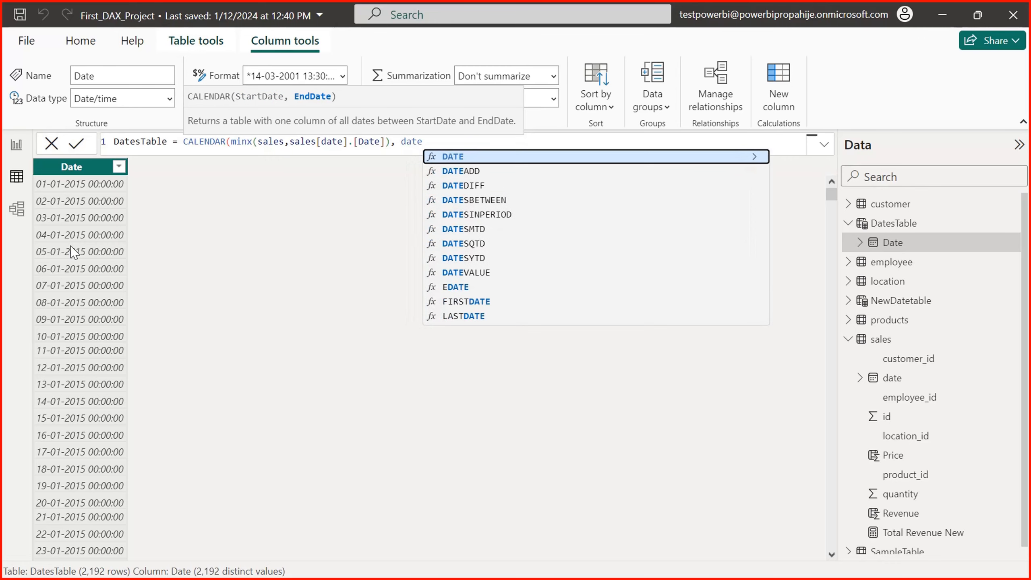
pyautogui.write('(2')
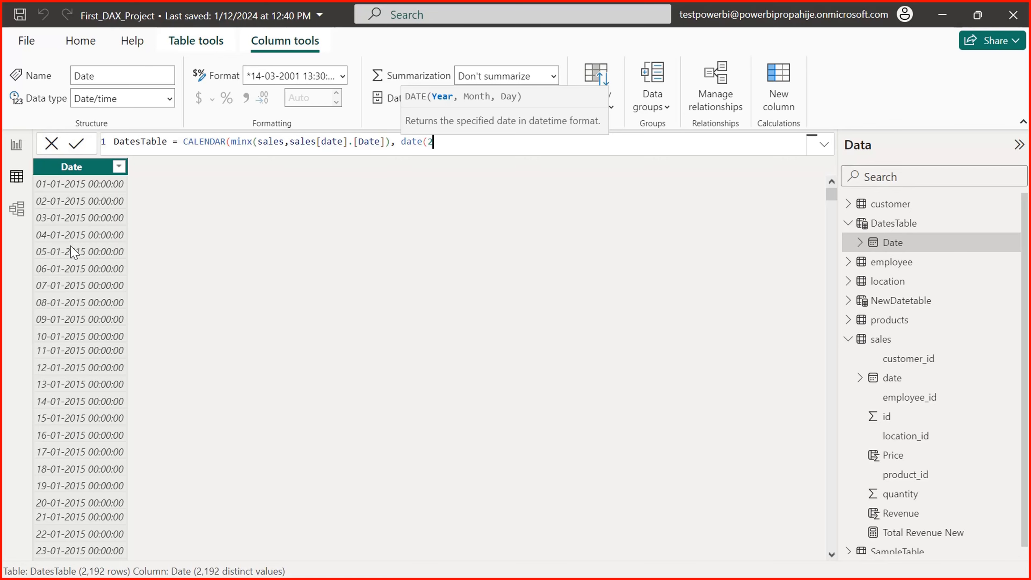
pyautogui.write('023,12,31))')
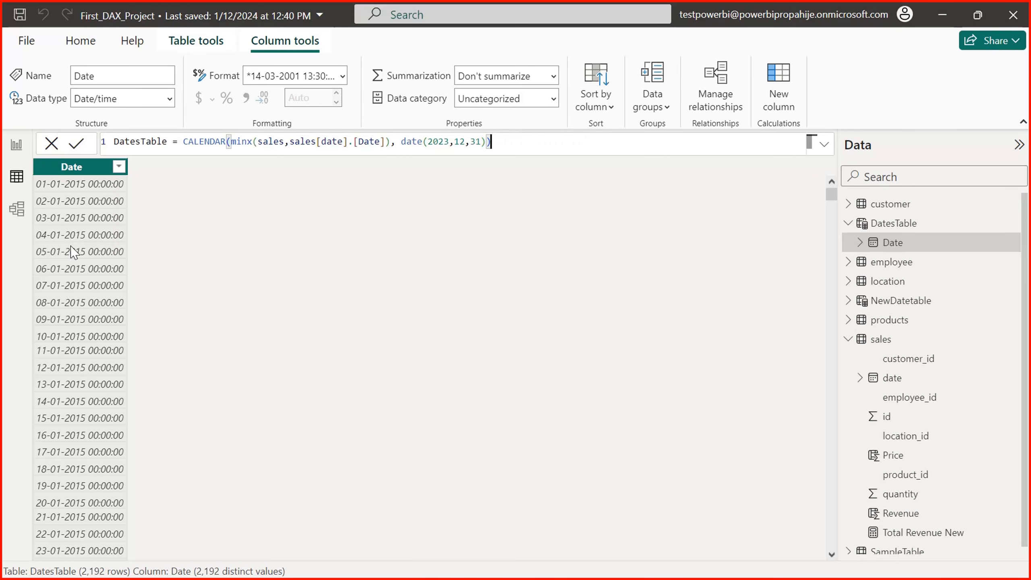
pyautogui.doubleClick(214, 142)
pyautogui.moveTo(230, 143); pyautogui.dragTo(392, 143)
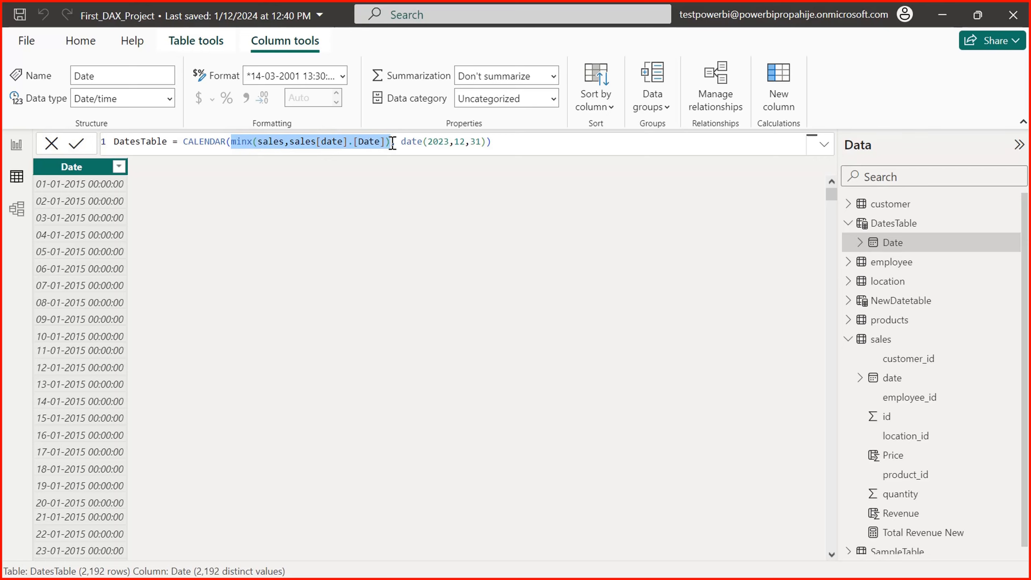
pyautogui.click(391, 143)
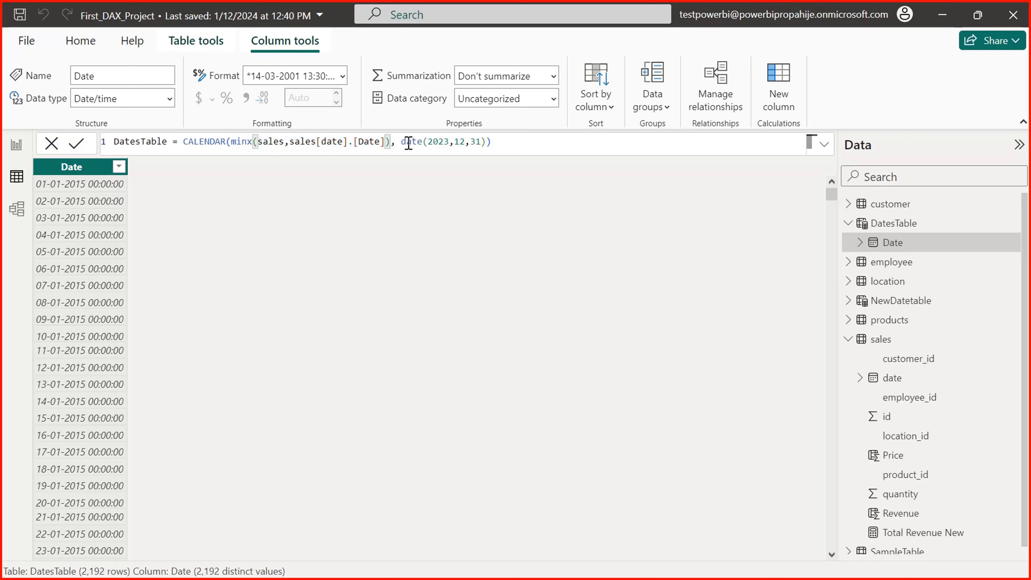
pyautogui.moveTo(406, 142); pyautogui.dragTo(482, 146)
pyautogui.click(483, 145)
pyautogui.click(78, 146)
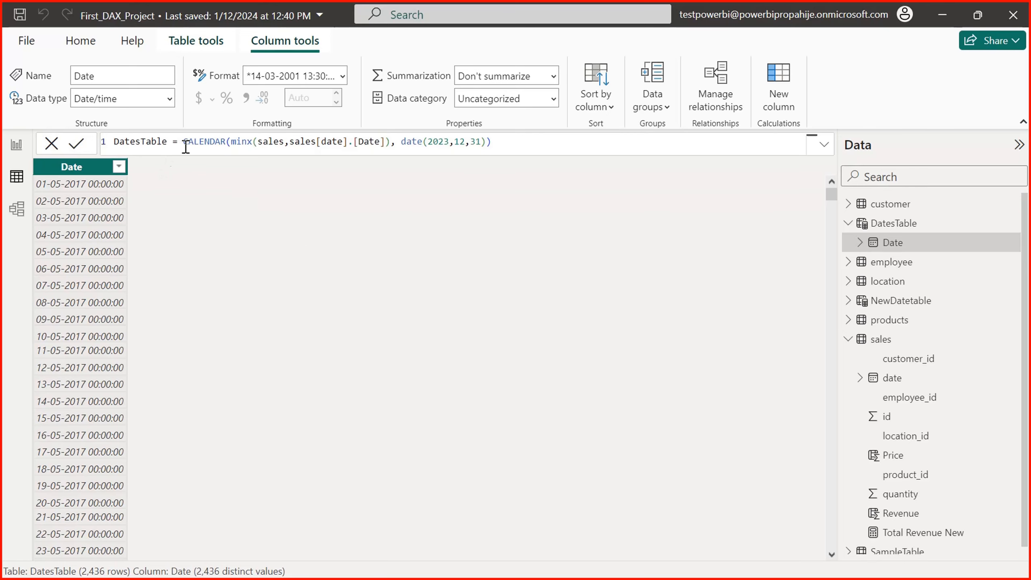
# Check the minx argument against the earliest values in the sales table's date filter list, leaving the column unfiltered
pyautogui.moveTo(231, 145); pyautogui.dragTo(315, 143)
pyautogui.click(319, 142)
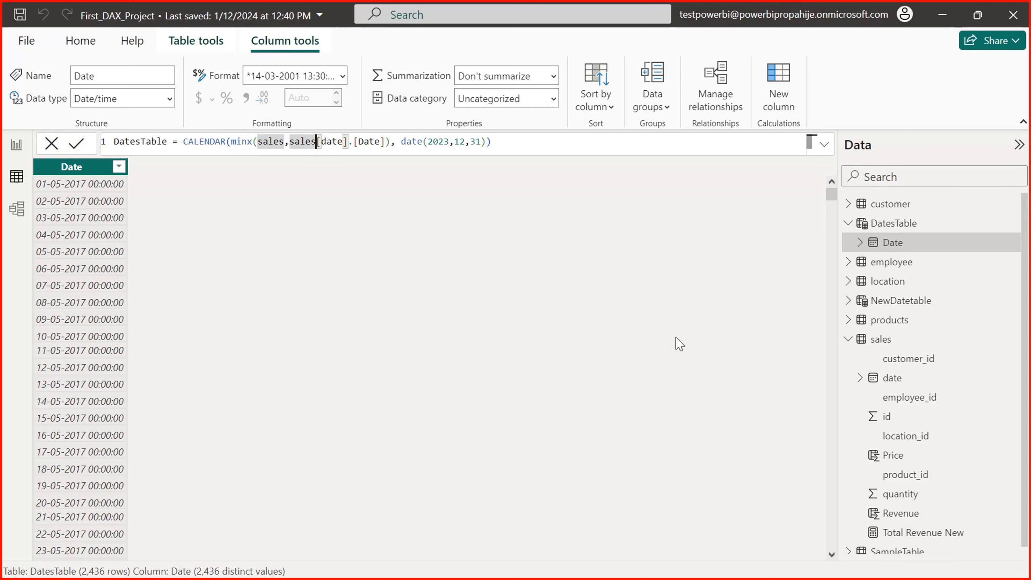
pyautogui.click(894, 386)
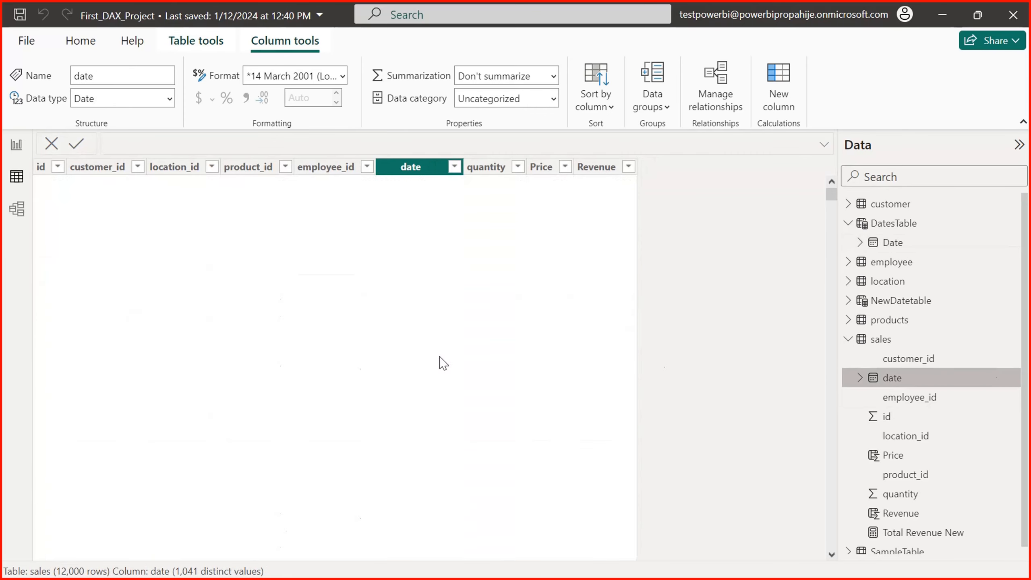
pyautogui.click(454, 168)
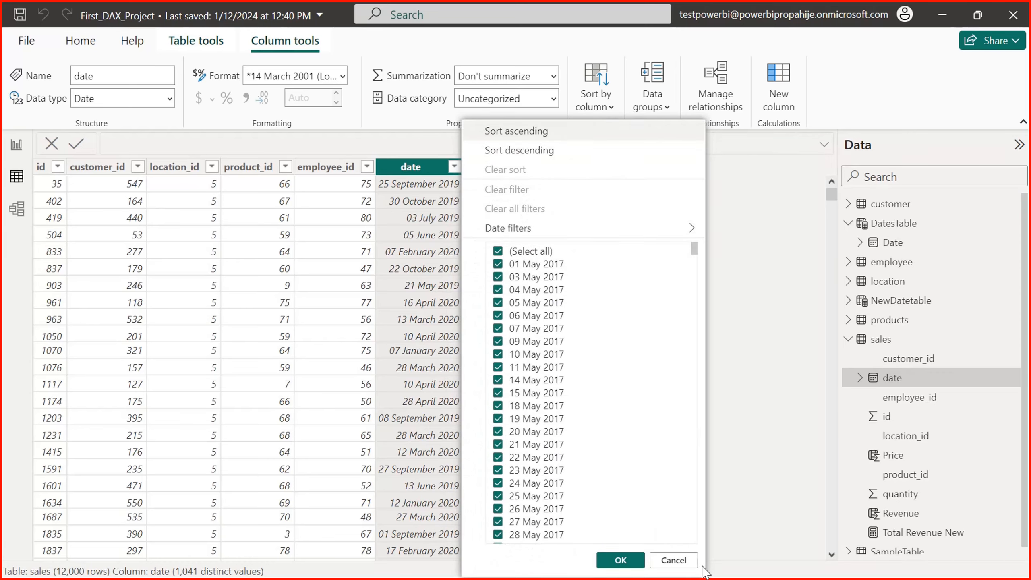
pyautogui.click(456, 170)
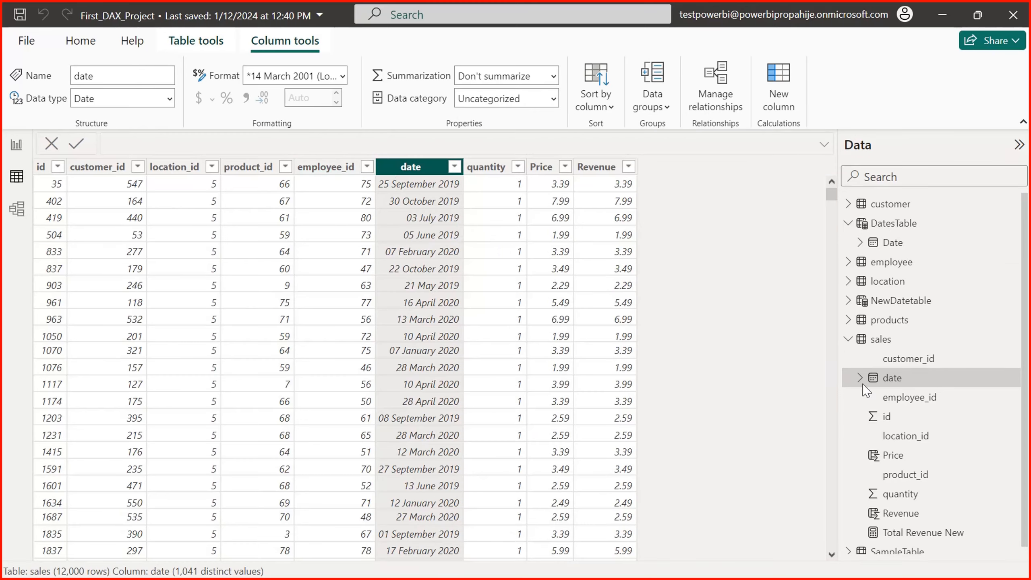
# Review the recalculated DatesTable's Date values in the filter list and through the grid from first to last
pyautogui.click(889, 242)
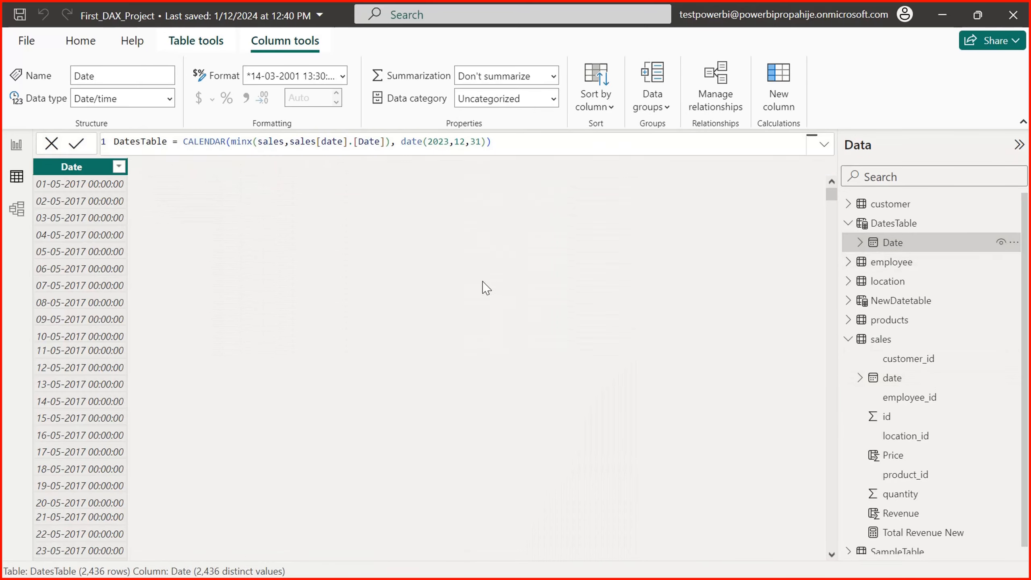
pyautogui.click(118, 166)
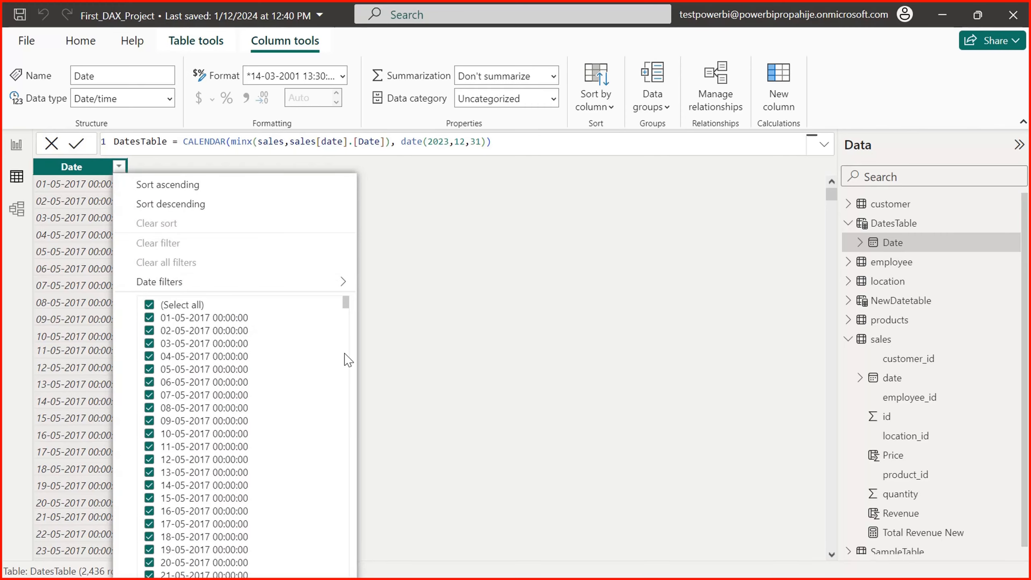
pyautogui.moveTo(350, 303); pyautogui.dragTo(348, 573)
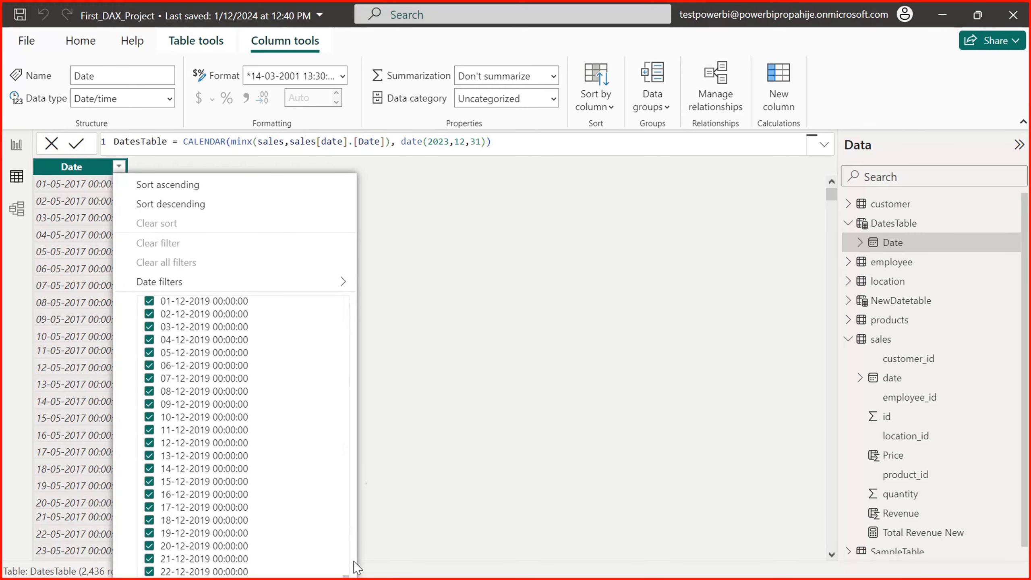
pyautogui.click(518, 271)
pyautogui.moveTo(830, 199); pyautogui.dragTo(808, 579)
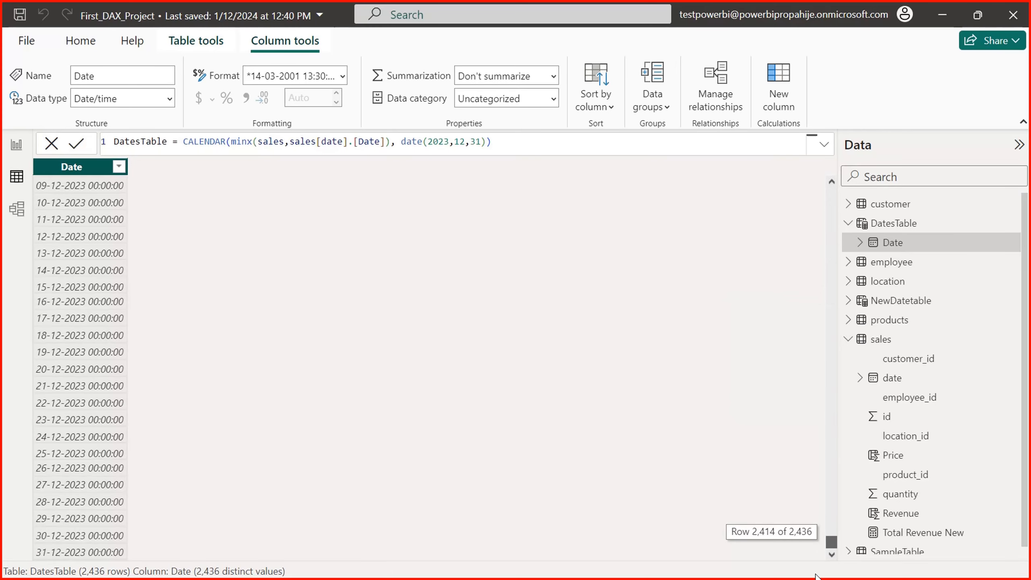
pyautogui.moveTo(830, 541); pyautogui.dragTo(897, 191)
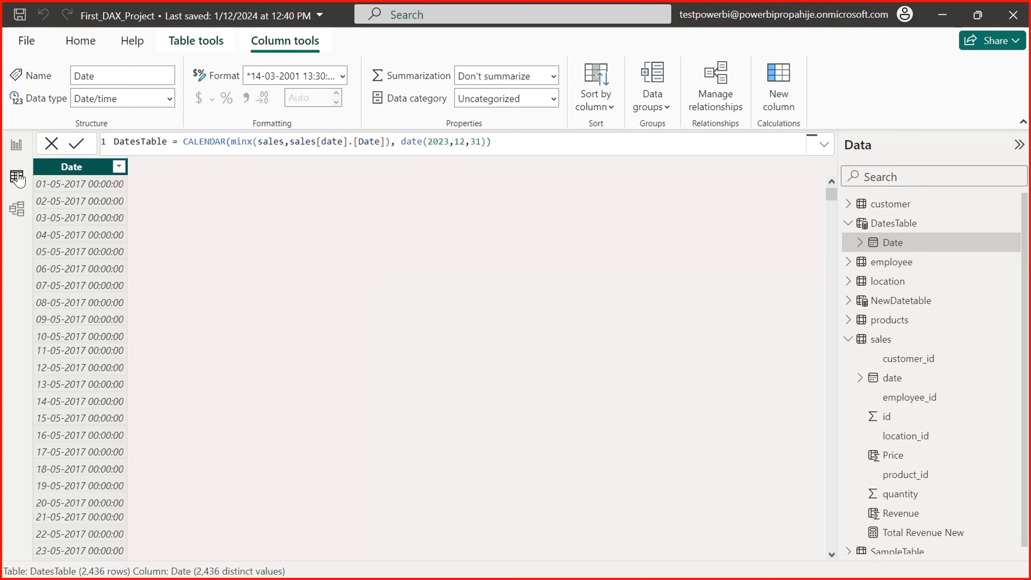
# Show the model diagram and collapse the Properties and Data panes to make room for all tables
pyautogui.click(16, 209)
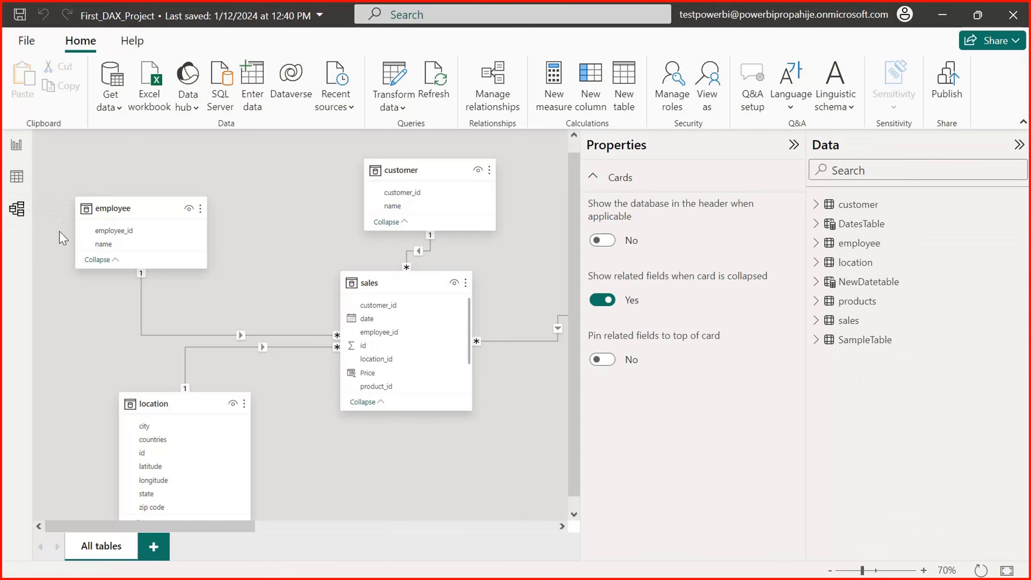
pyautogui.click(794, 147)
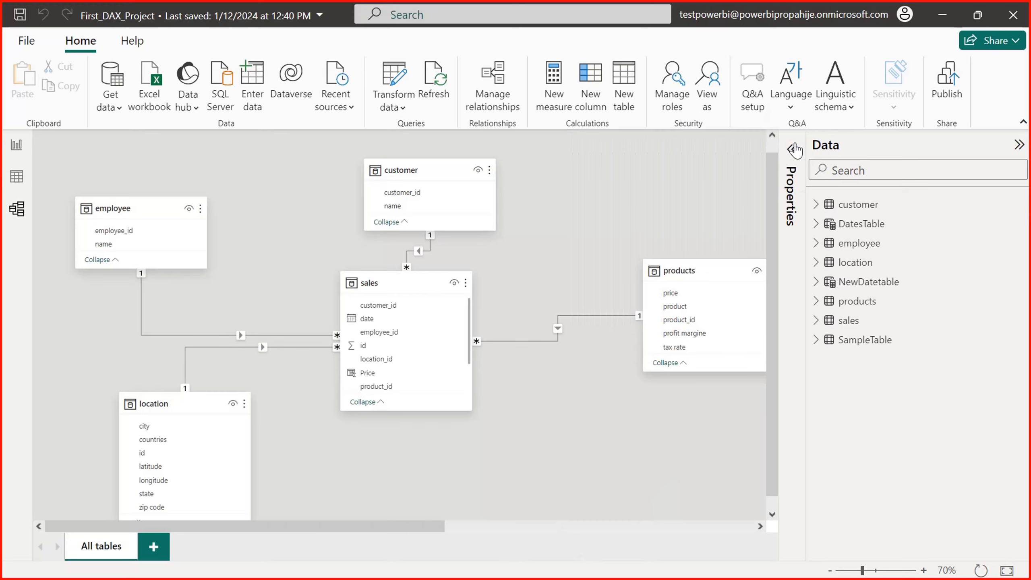
pyautogui.click(1019, 145)
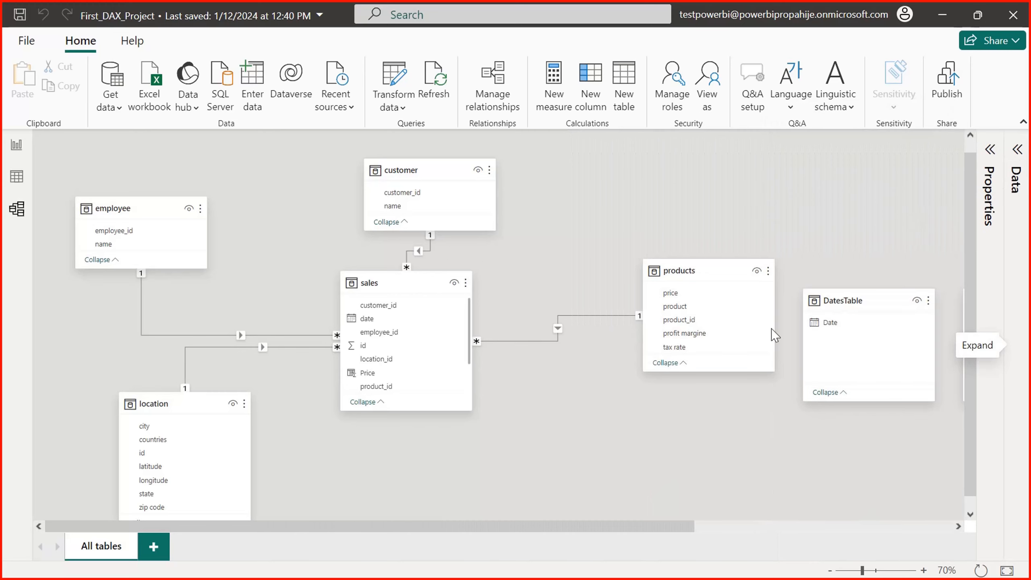
# Place DatesTable below the products table in the model diagram, making room by shifting the products card's upper edge up and shortening it
pyautogui.moveTo(868, 300); pyautogui.dragTo(587, 404)
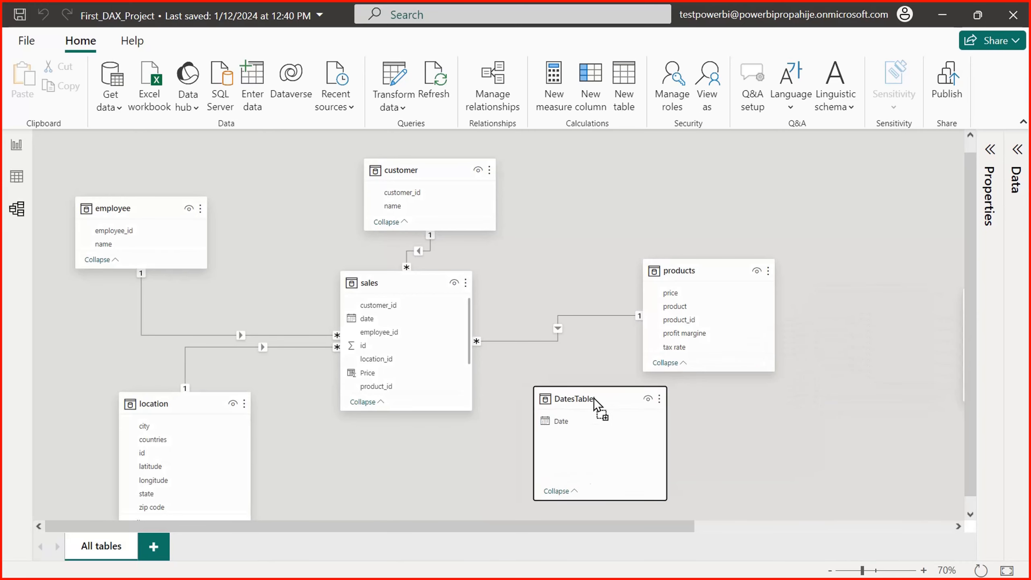
pyautogui.moveTo(718, 261); pyautogui.dragTo(717, 170)
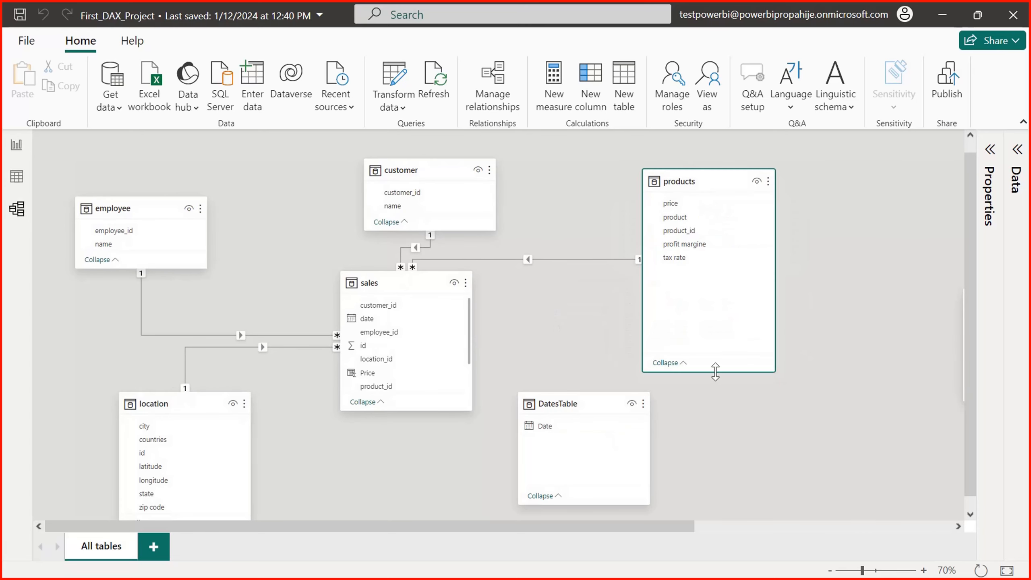
pyautogui.moveTo(716, 371); pyautogui.dragTo(724, 283)
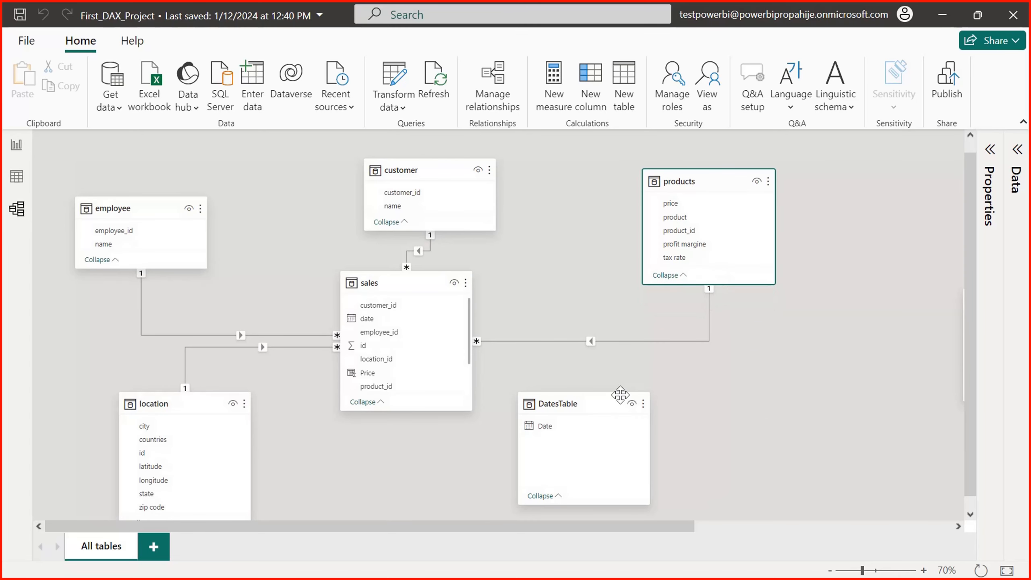
pyautogui.moveTo(604, 406); pyautogui.dragTo(705, 366)
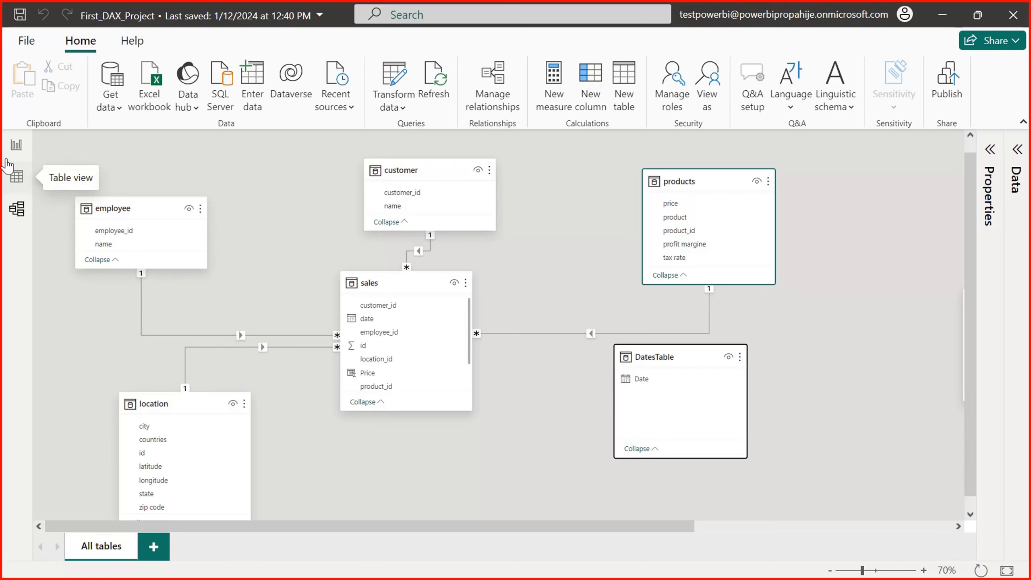
# Review the DatesTable formula from its Date field in the report view, examining CALENDAR's minx start-date and date(2023,12,31) end-date arguments
pyautogui.click(16, 145)
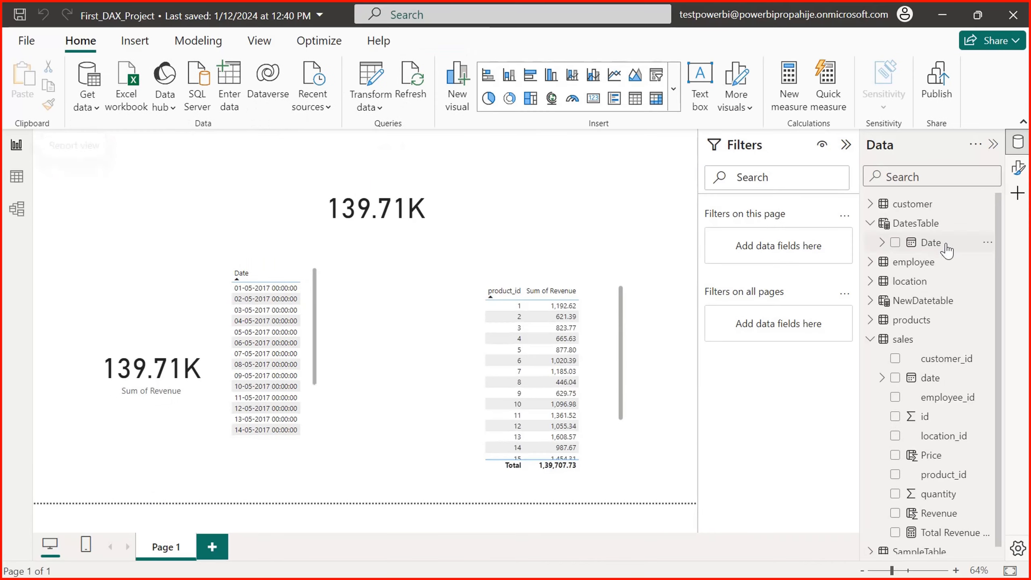
pyautogui.click(927, 242)
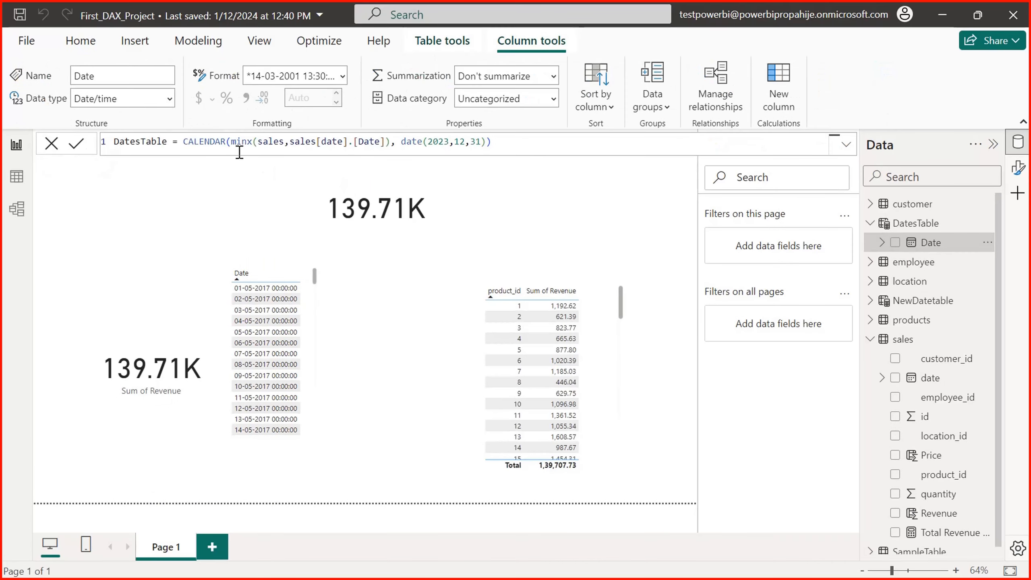
pyautogui.moveTo(254, 141); pyautogui.dragTo(381, 141)
pyautogui.click(382, 141)
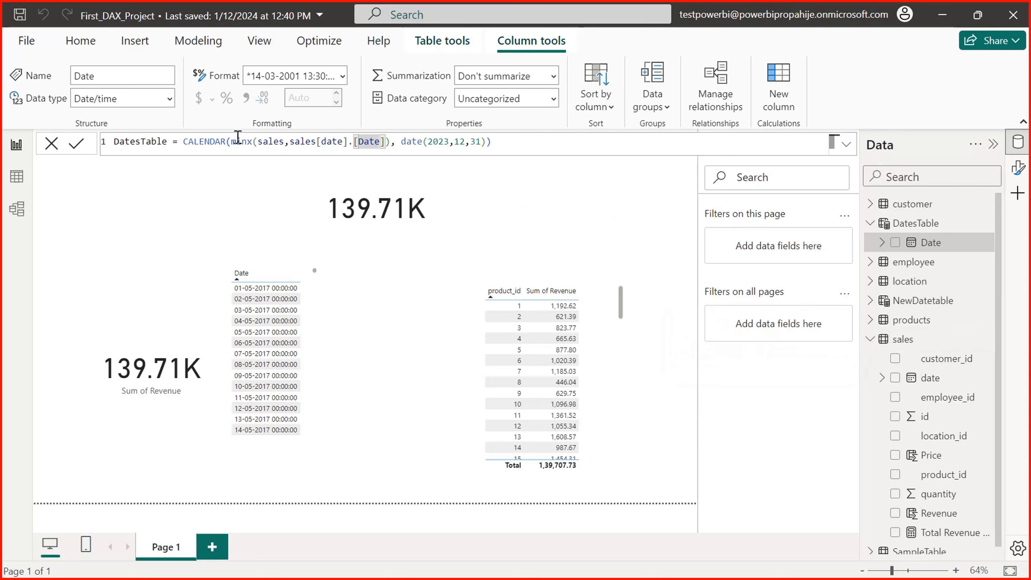
pyautogui.moveTo(238, 138); pyautogui.dragTo(320, 138)
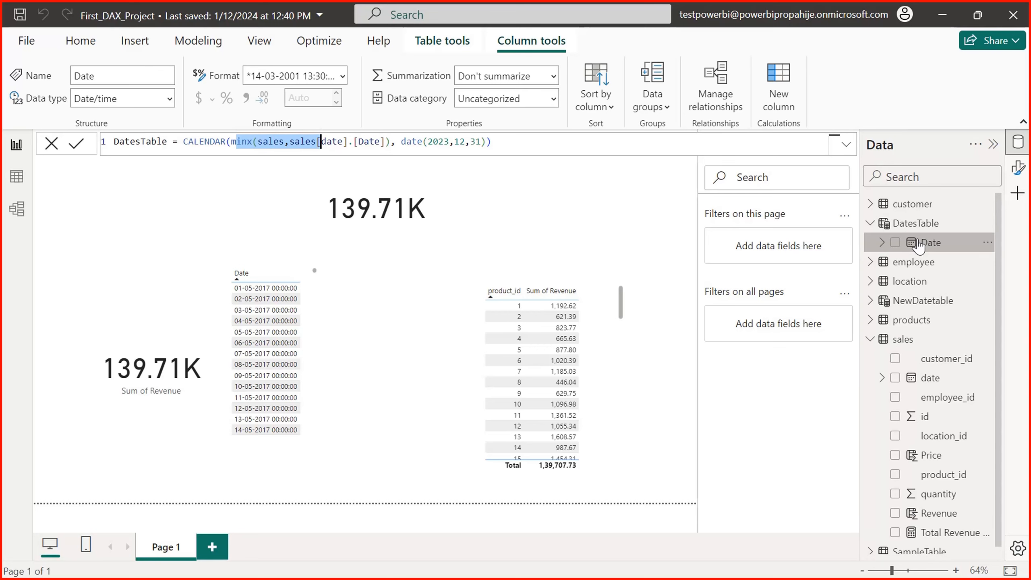
pyautogui.click(925, 244)
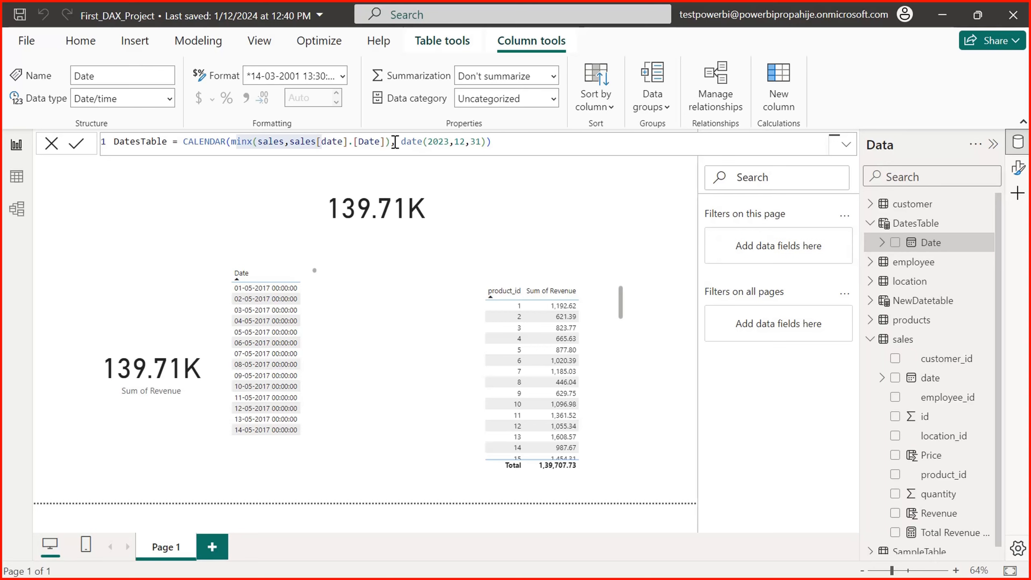
pyautogui.moveTo(395, 143); pyautogui.dragTo(482, 143)
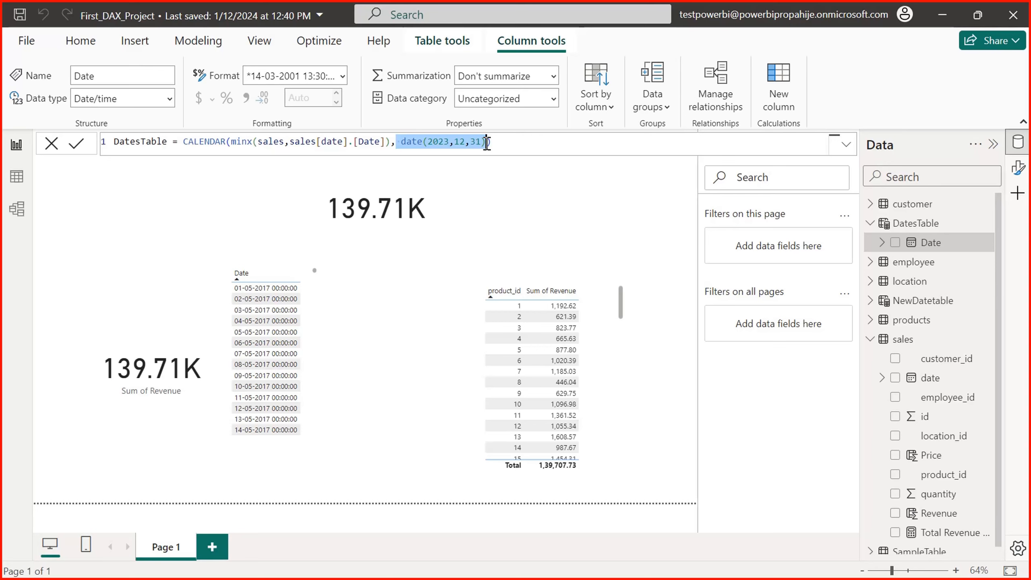
pyautogui.click(411, 143)
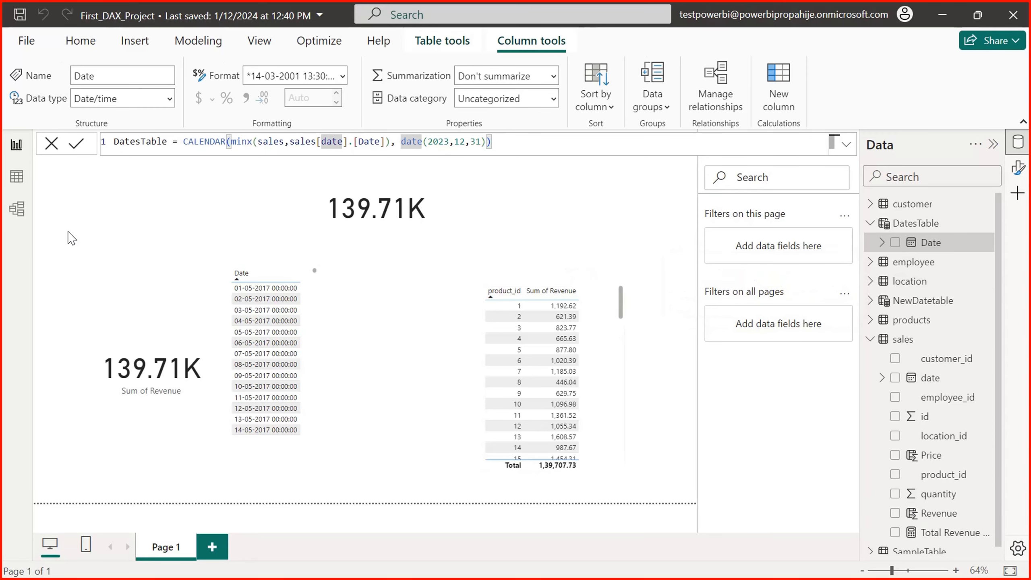
# Create a relationship between the sales table's date column and DatesTable's Date column, and move DatesTable clear of the products table
pyautogui.click(16, 209)
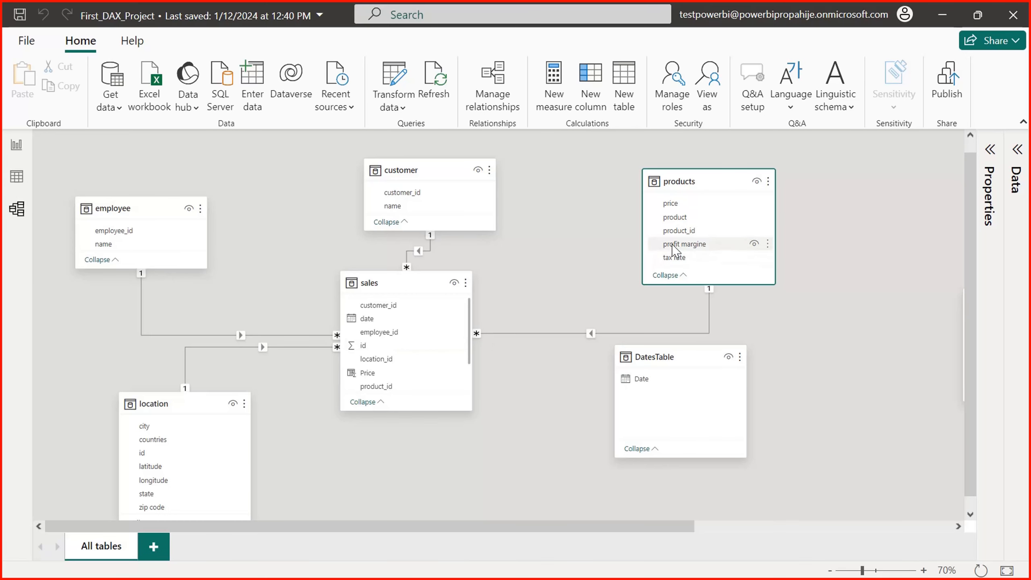
pyautogui.click(645, 386)
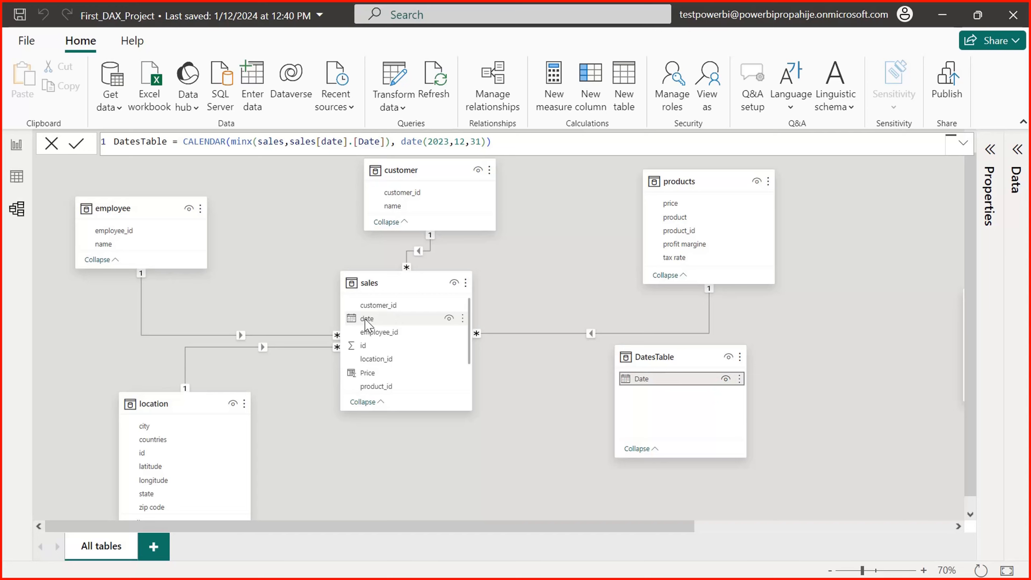
pyautogui.moveTo(370, 322); pyautogui.dragTo(638, 379)
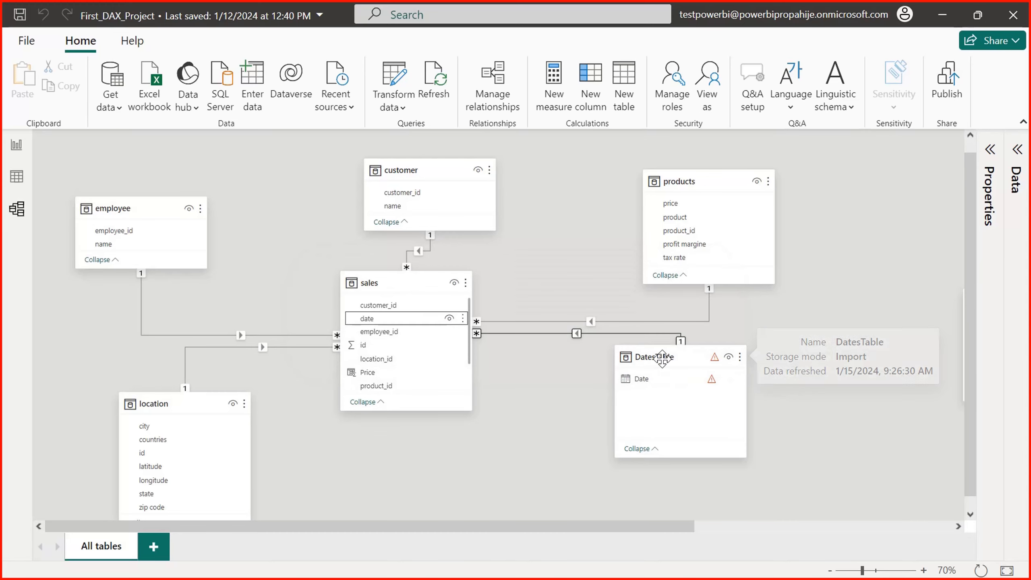
pyautogui.moveTo(663, 362); pyautogui.dragTo(722, 386)
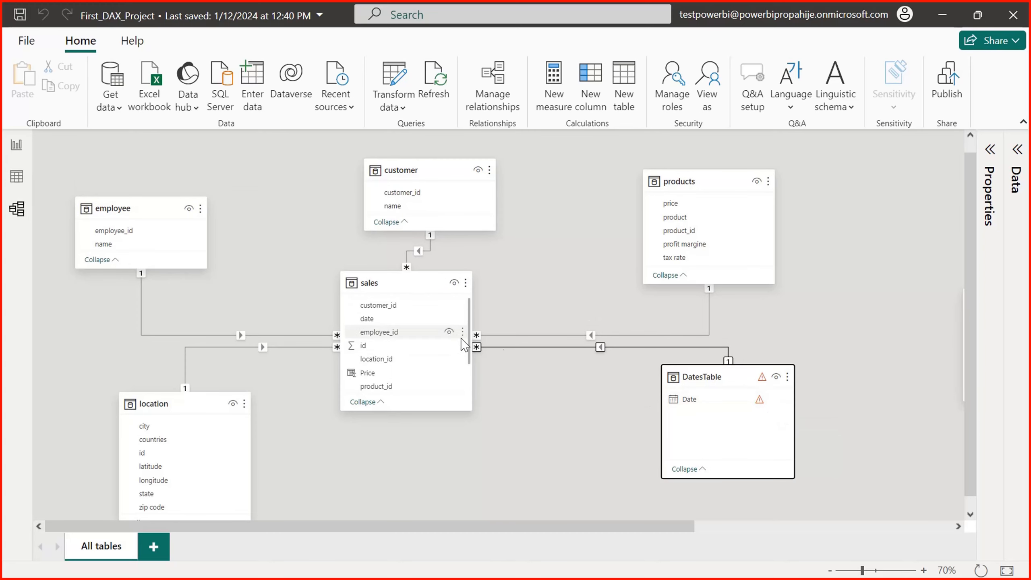
pyautogui.click(559, 347)
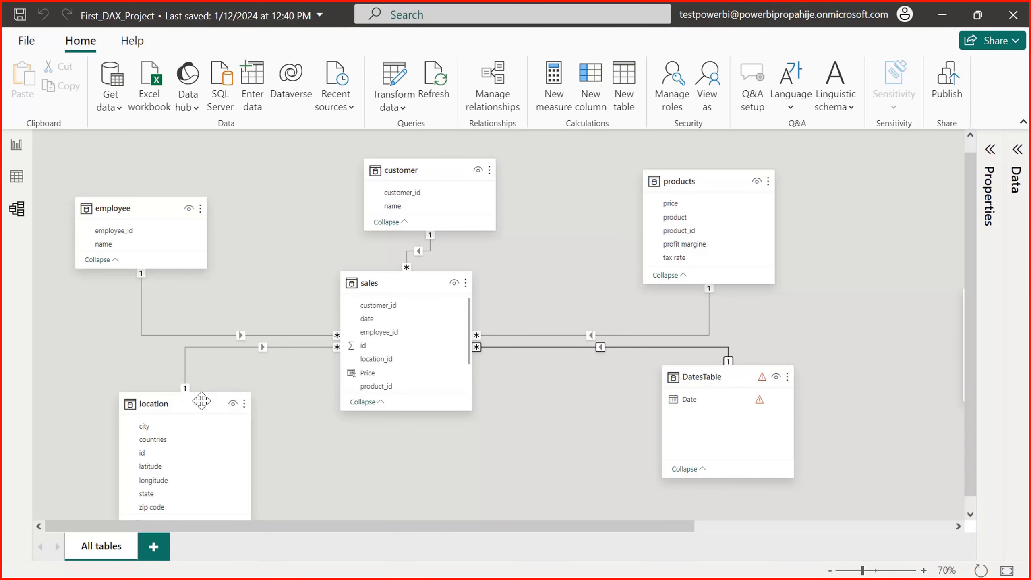
# Arrange the employee, location, customer, sales, products and DatesTable cards neatly in the model diagram, and save the project from the report view
pyautogui.moveTo(191, 403); pyautogui.dragTo(164, 384)
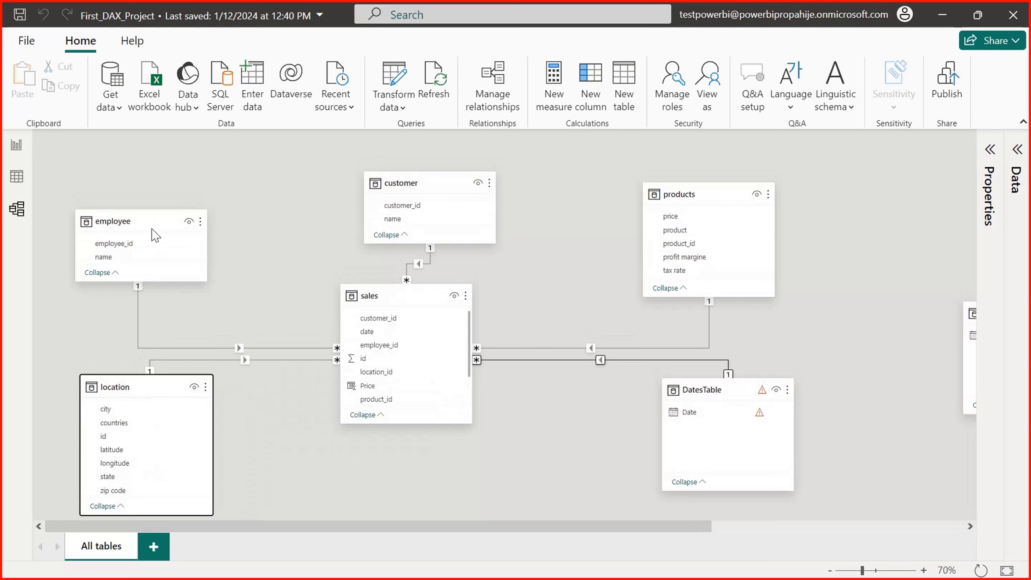
pyautogui.moveTo(151, 221); pyautogui.dragTo(158, 178)
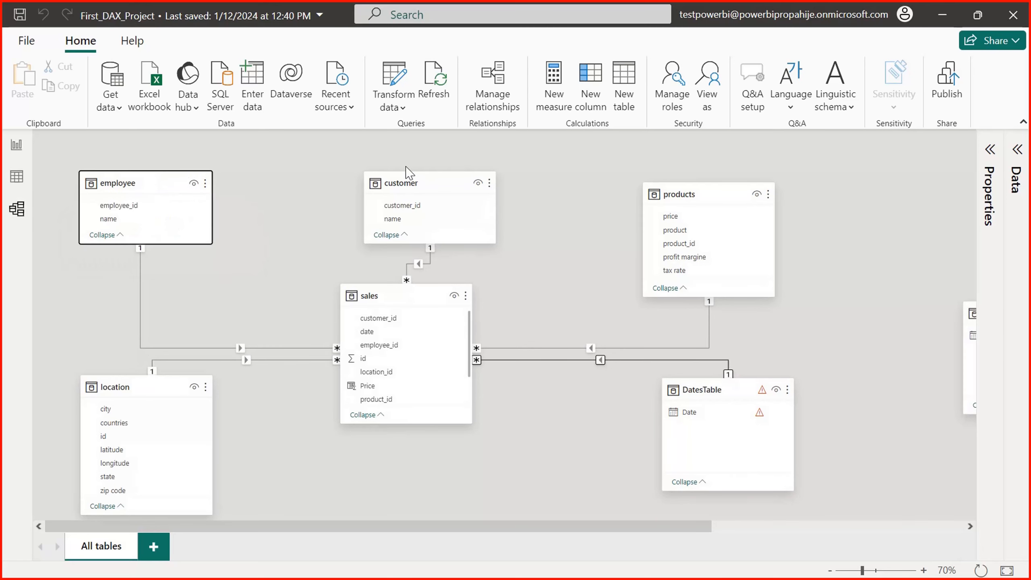
pyautogui.moveTo(421, 181); pyautogui.dragTo(373, 152)
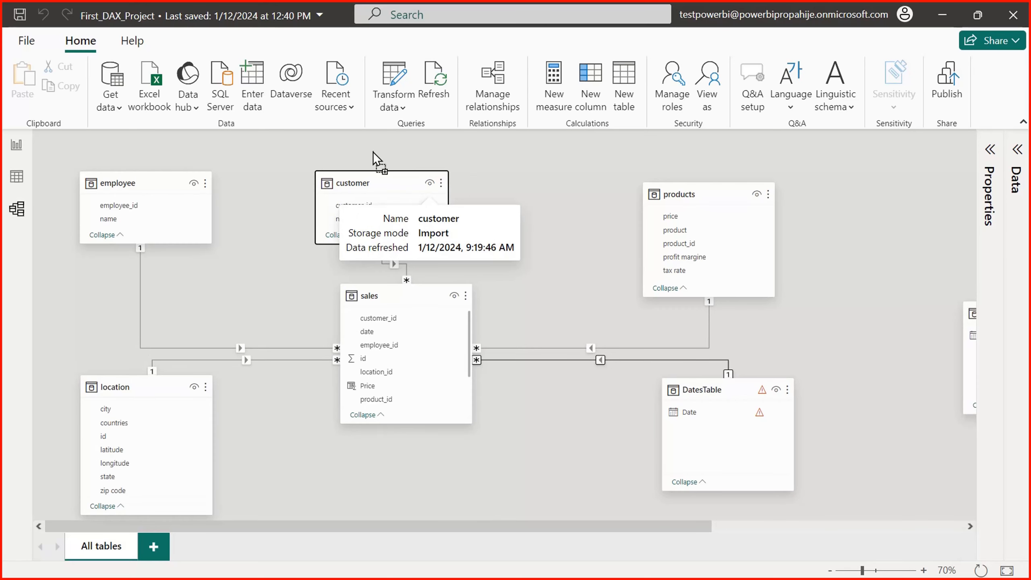
pyautogui.moveTo(385, 294); pyautogui.dragTo(362, 293)
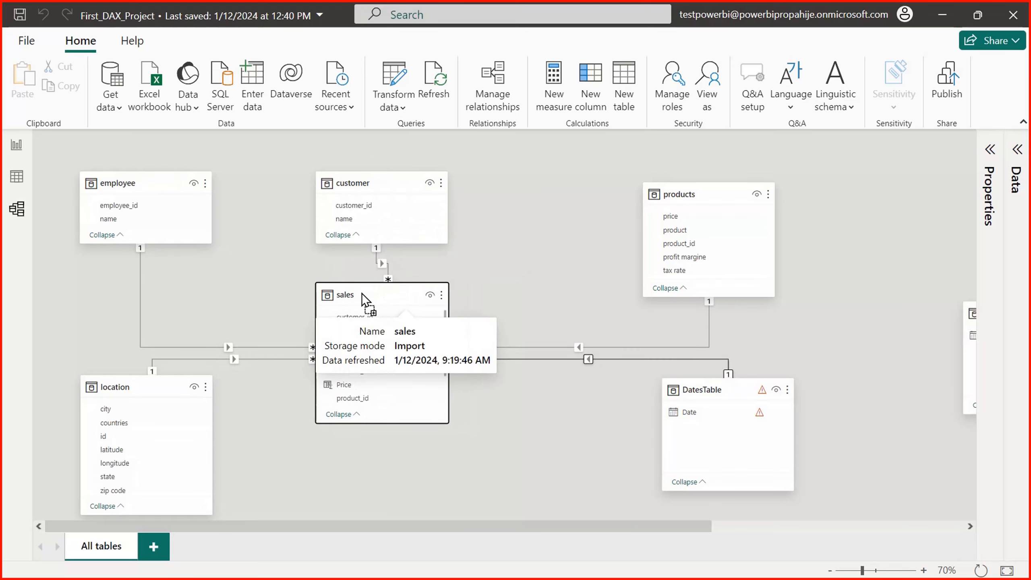
pyautogui.moveTo(723, 196); pyautogui.dragTo(680, 185)
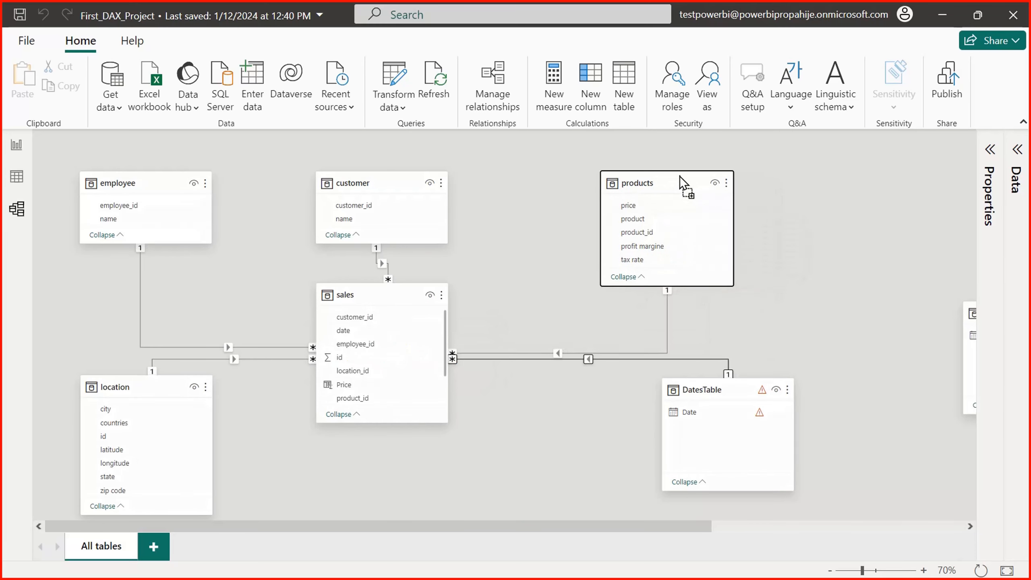
pyautogui.moveTo(748, 396); pyautogui.dragTo(703, 394)
pyautogui.click(790, 310)
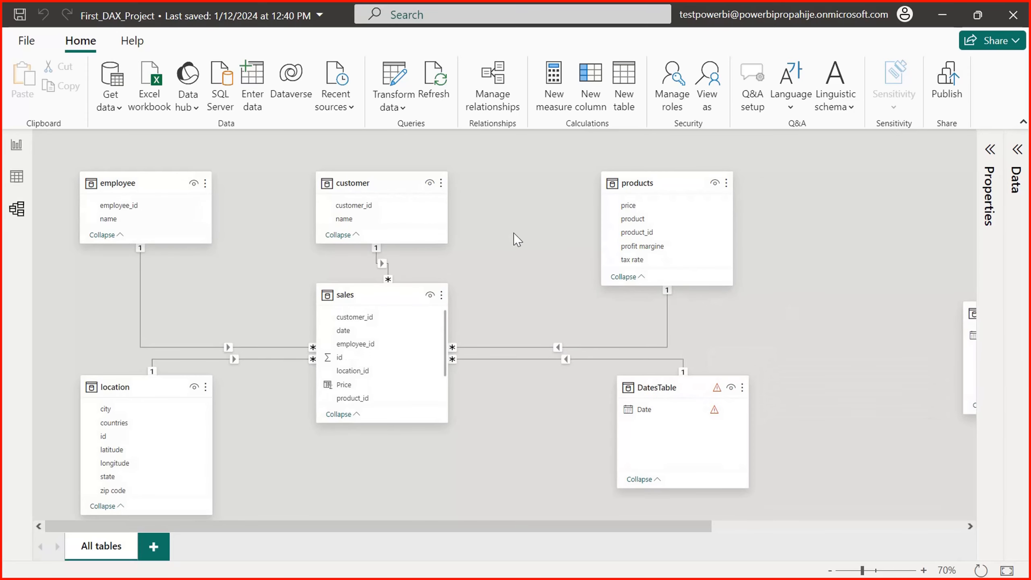
pyautogui.click(16, 144)
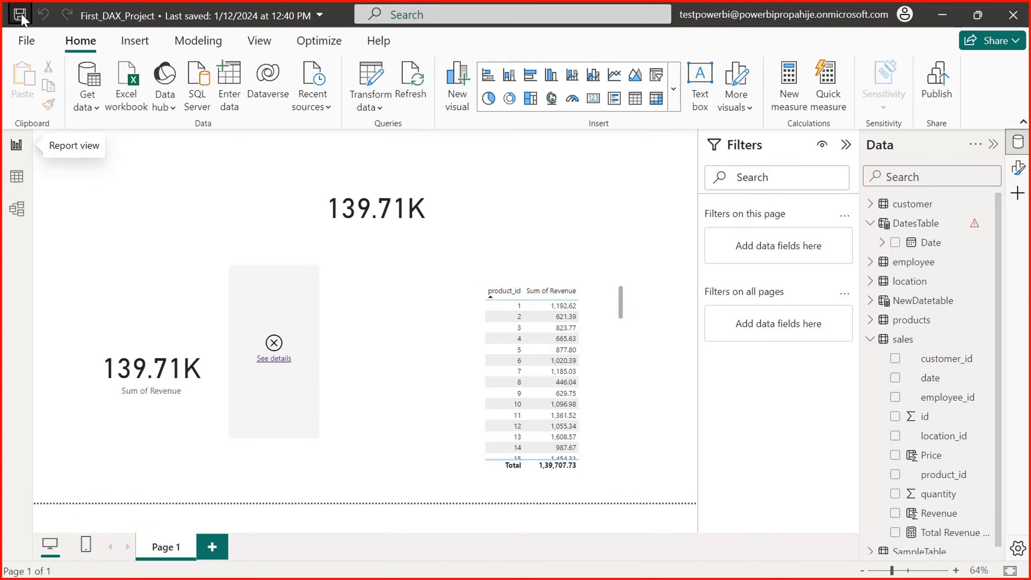
pyautogui.hotkey('ctrl', 's')
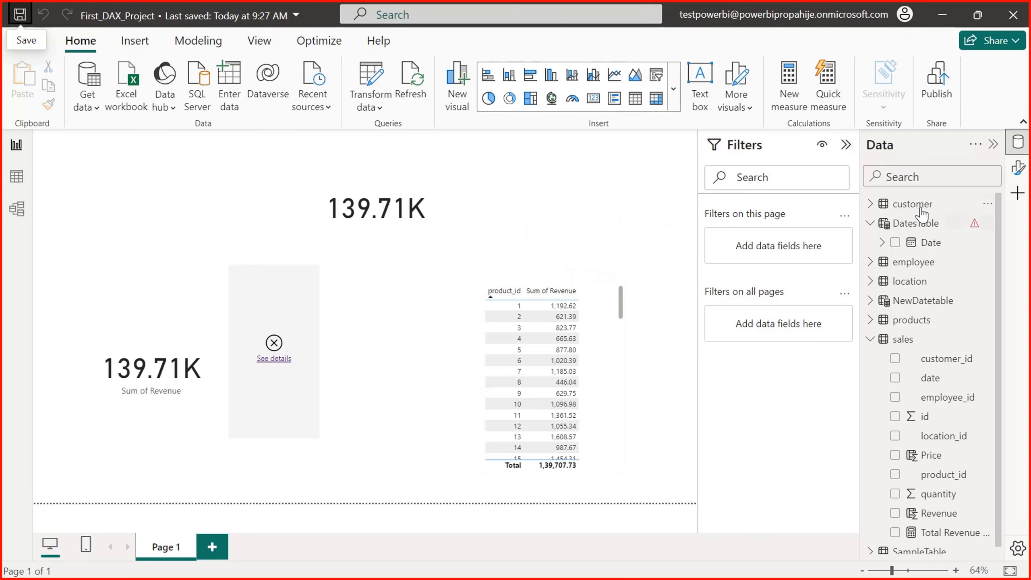
# Remove .[Date] from the minx argument so the DatesTable formula uses sales[date], and commit it
pyautogui.click(930, 223)
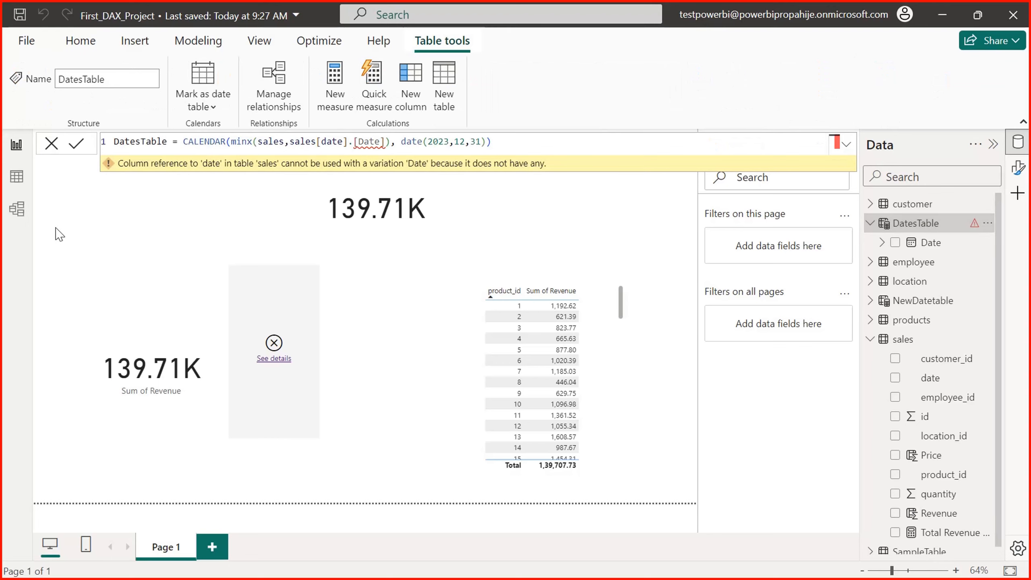
pyautogui.click(387, 141)
pyautogui.press('BackSpace')
pyautogui.press('BackSpace')
pyautogui.press('BackSpace')
pyautogui.press('BackSpace')
pyautogui.press('BackSpace')
pyautogui.press('BackSpace')
pyautogui.press('BackSpace')
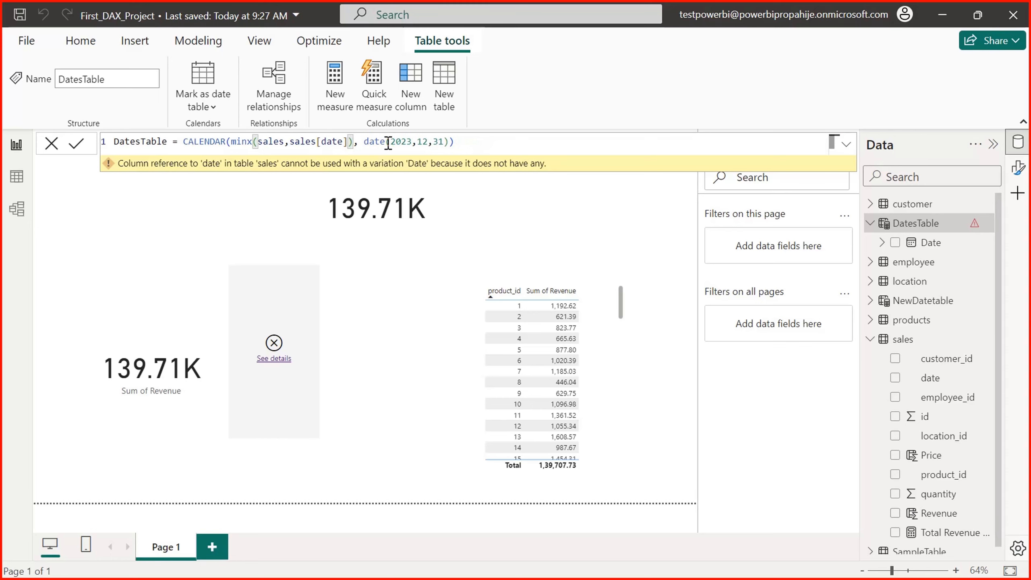
pyautogui.click(17, 208)
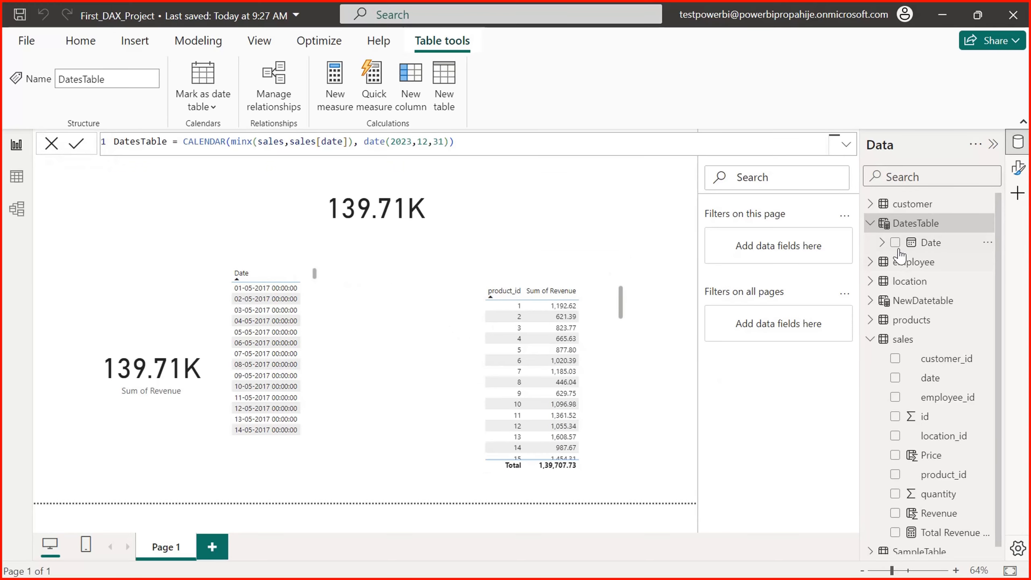
# Create a new table visual on Page 1 from DatesTable's Date field
pyautogui.click(347, 283)
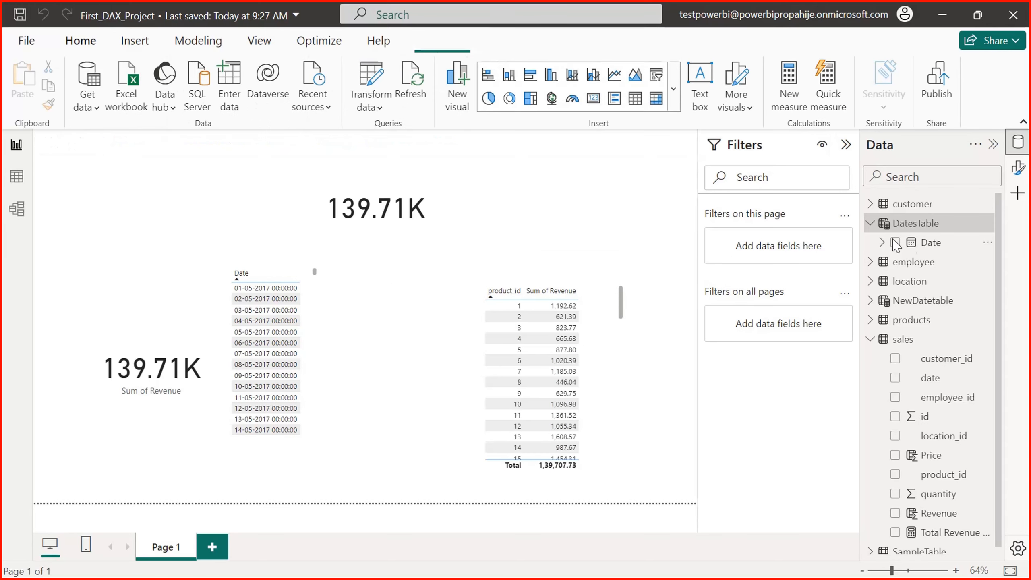
pyautogui.click(900, 244)
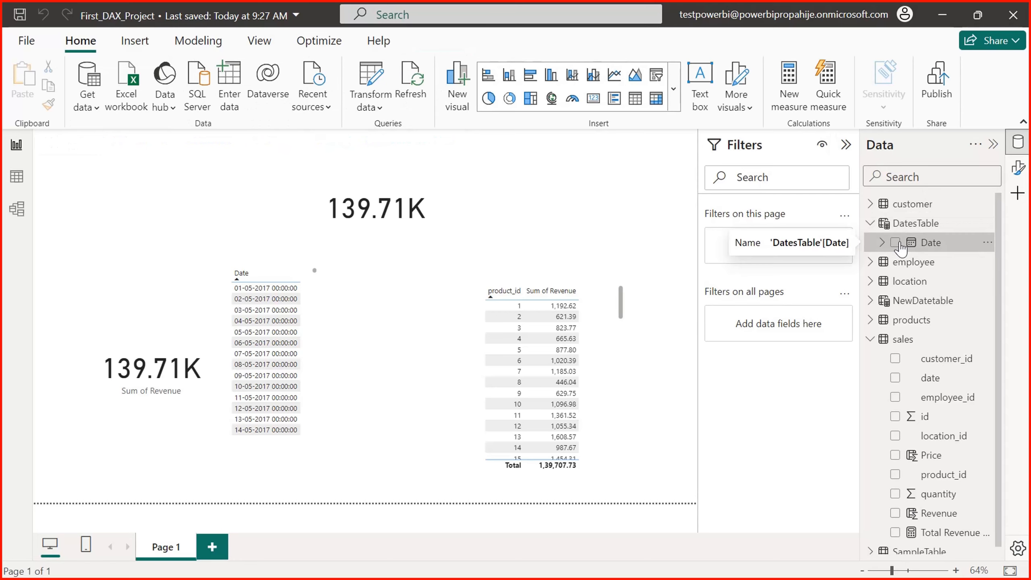
pyautogui.click(895, 243)
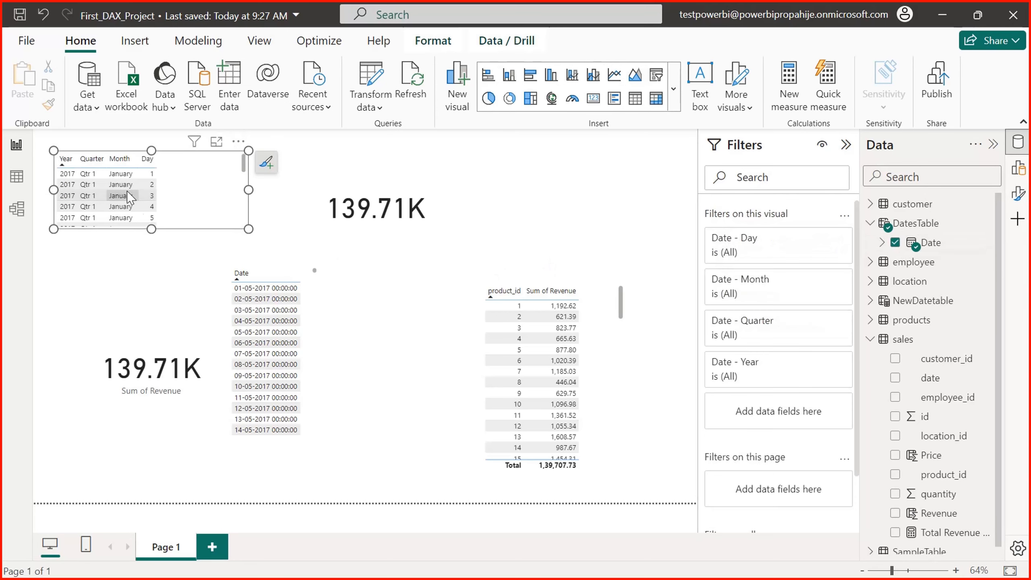
# Enlarge the new date hierarchy table and place it mid-page, with the existing Date list moved to the page's upper-left area
pyautogui.moveTo(151, 229); pyautogui.dragTo(152, 299)
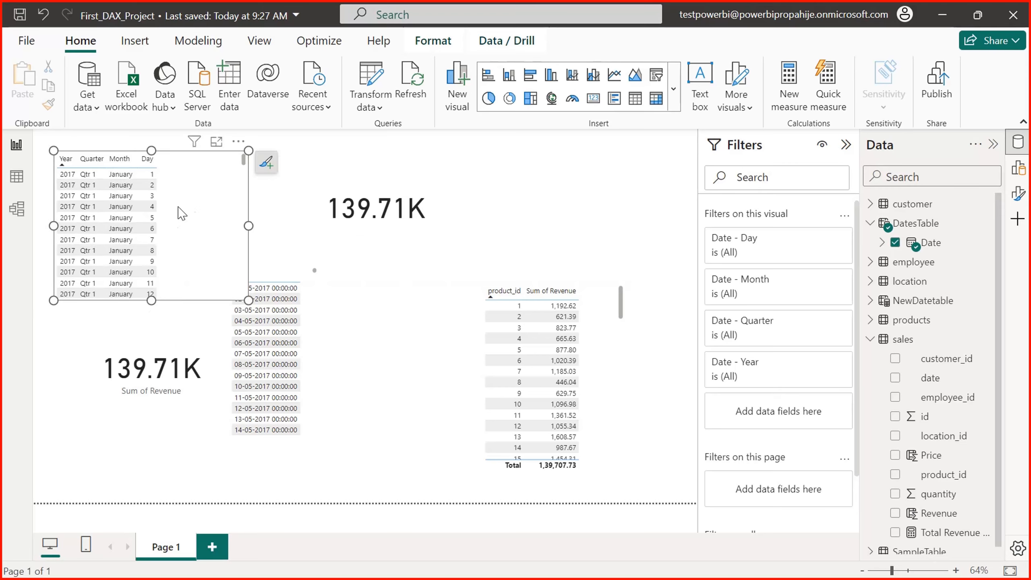
pyautogui.moveTo(189, 207); pyautogui.dragTo(421, 325)
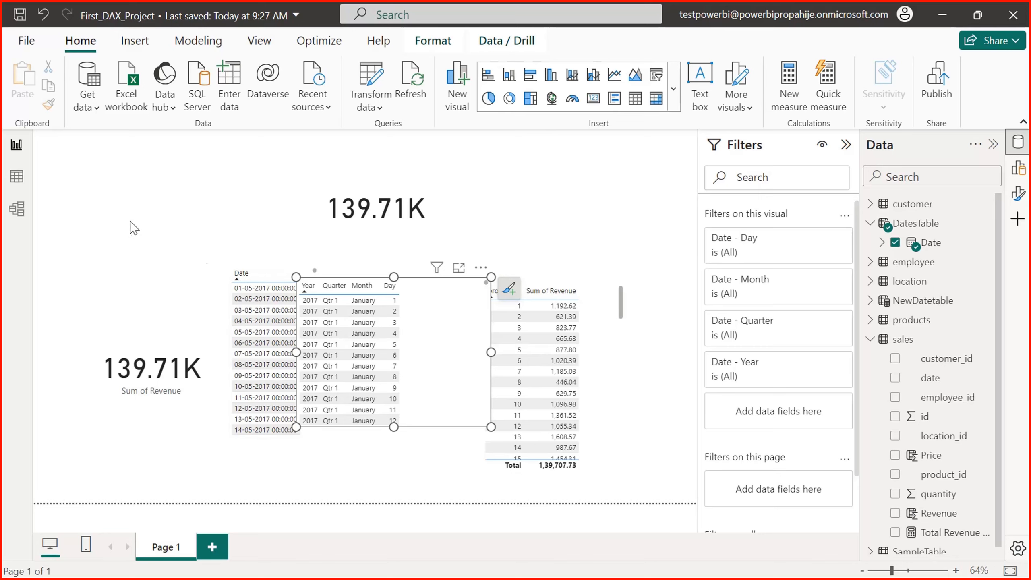
pyautogui.click(258, 278)
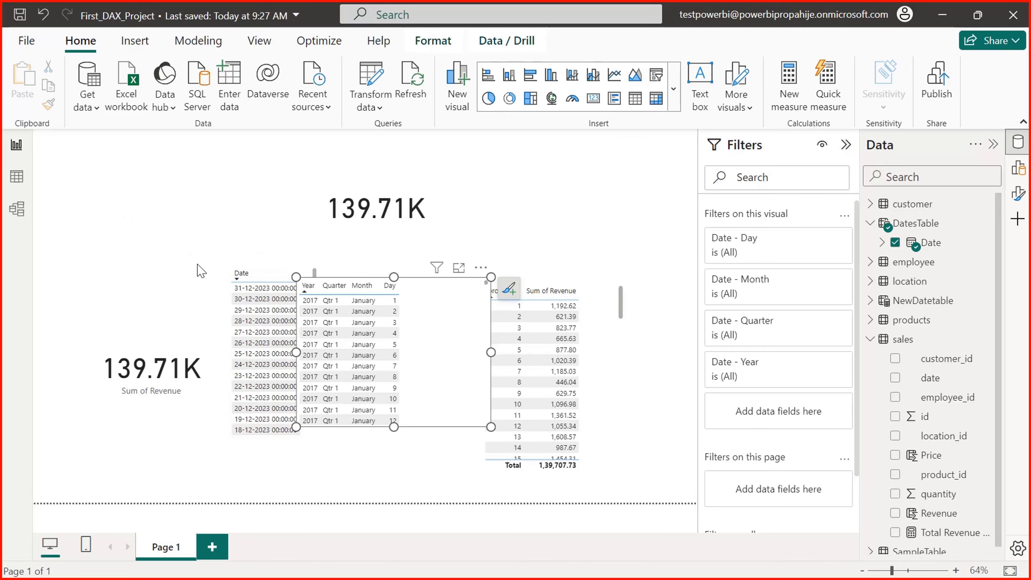
pyautogui.click(243, 273)
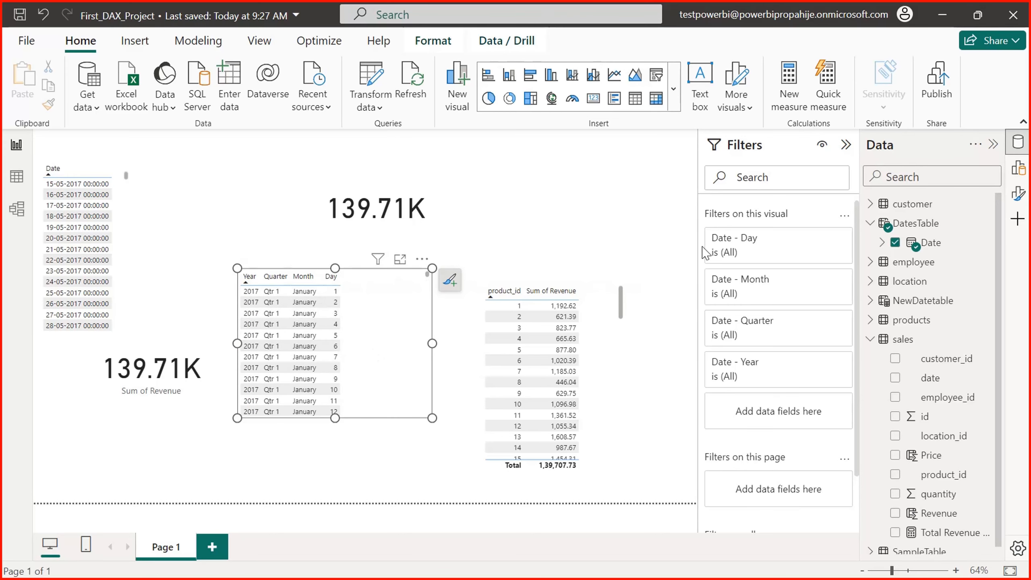
# Show DatesTable's Date in the new table visual as plain Date values instead of the Date Hierarchy
pyautogui.click(1018, 167)
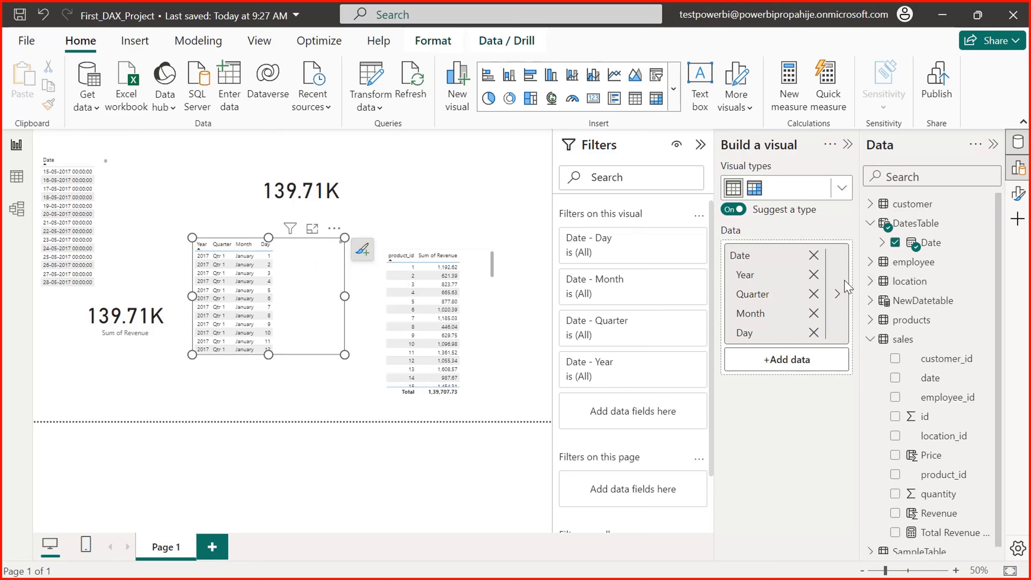
pyautogui.click(837, 293)
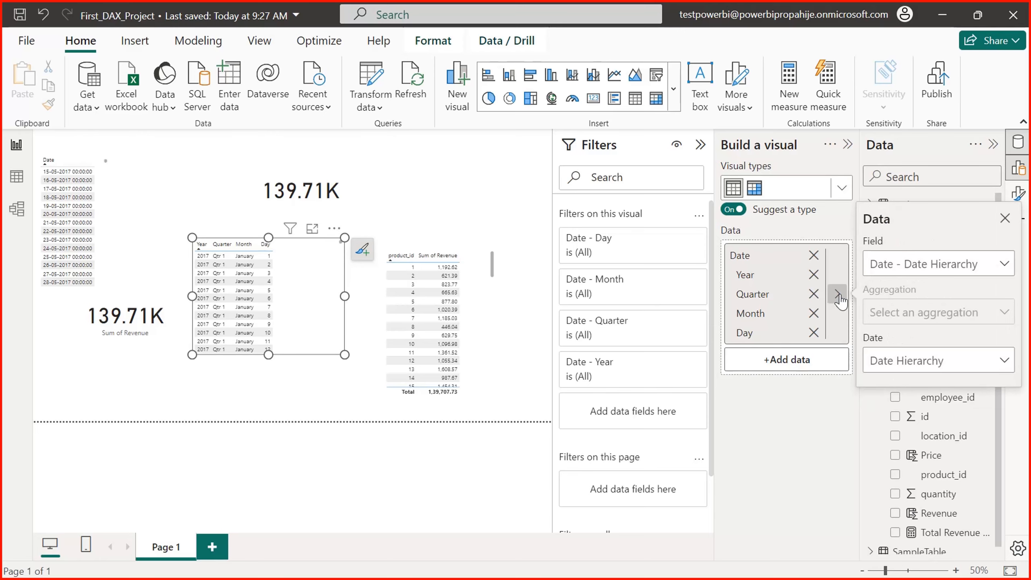
pyautogui.click(924, 362)
pyautogui.click(878, 387)
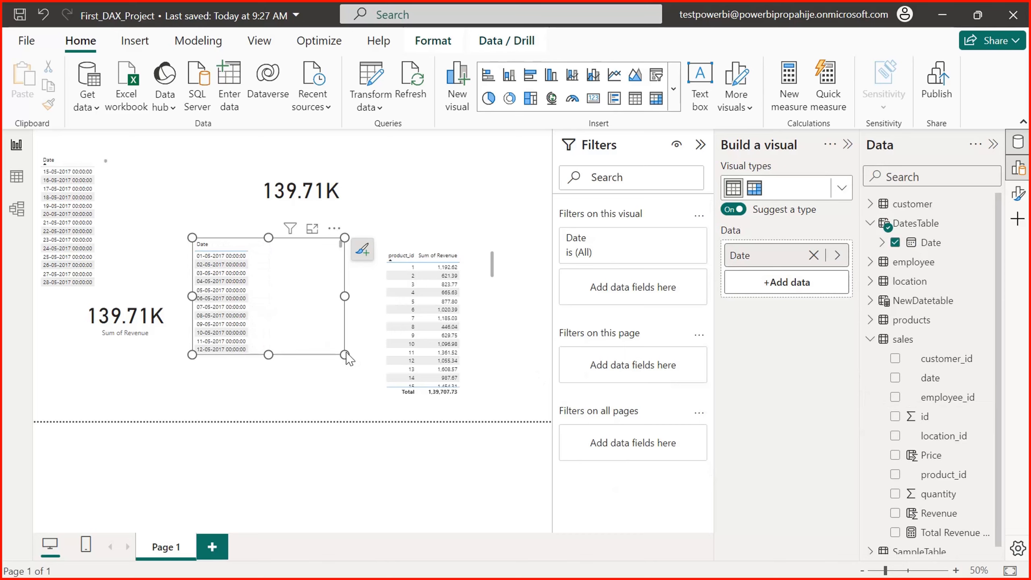
# Make the new Date table narrower and taller, and place it between the Sum of Revenue card and the product revenue table
pyautogui.moveTo(345, 355); pyautogui.dragTo(288, 390)
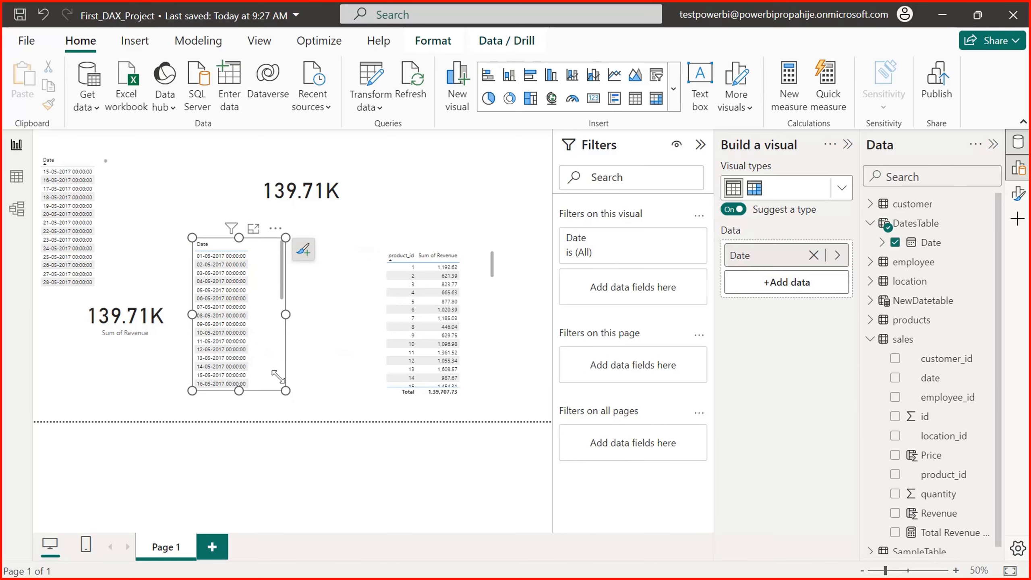
pyautogui.click(1018, 193)
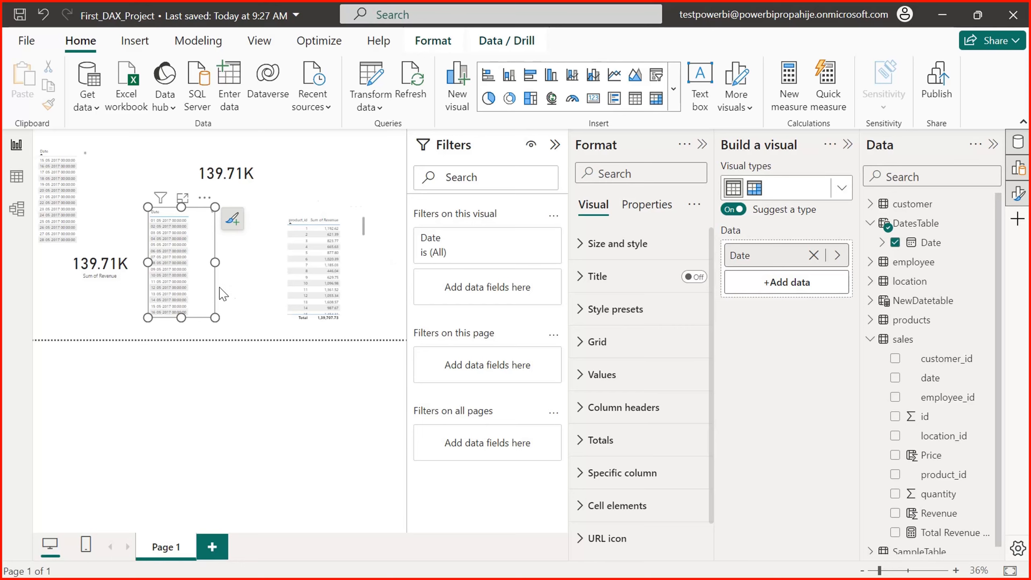
pyautogui.moveTo(210, 293); pyautogui.dragTo(228, 307)
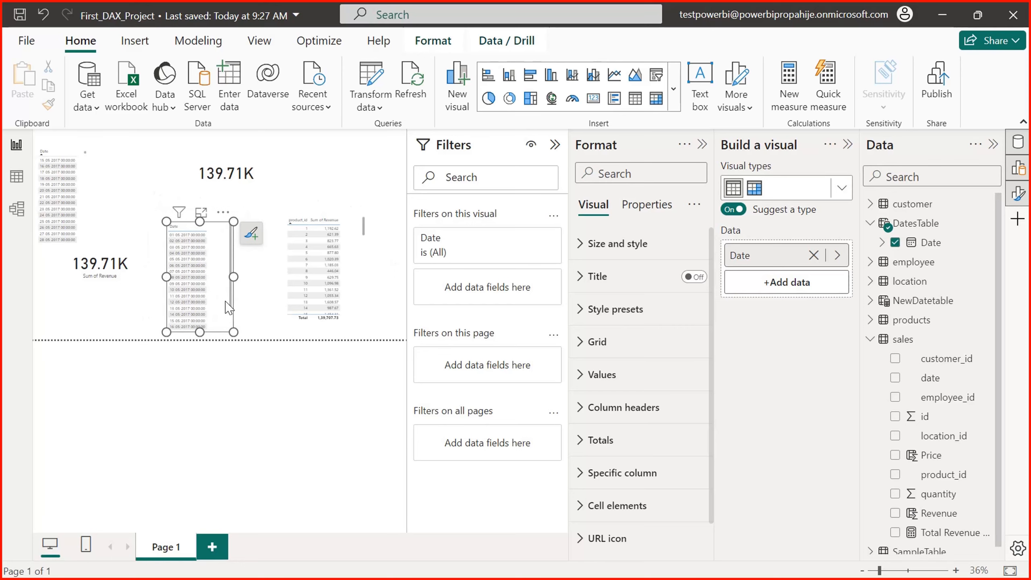
pyautogui.click(131, 214)
# Show DatesTable in the table view, and copy the entire FullDatesTable script from Notepad
pyautogui.click(16, 176)
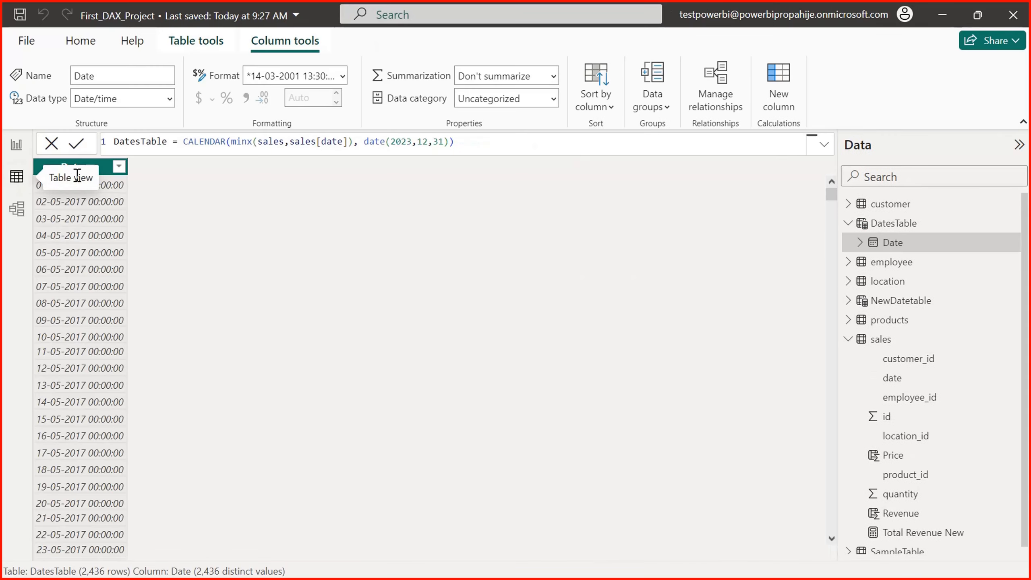
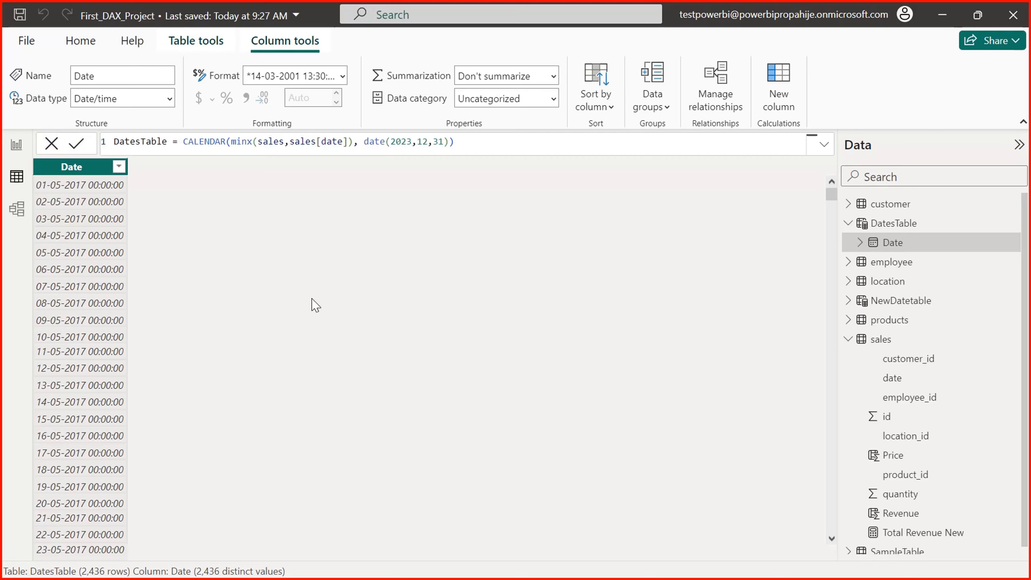
pyautogui.hotkey('alt', 'Tab')
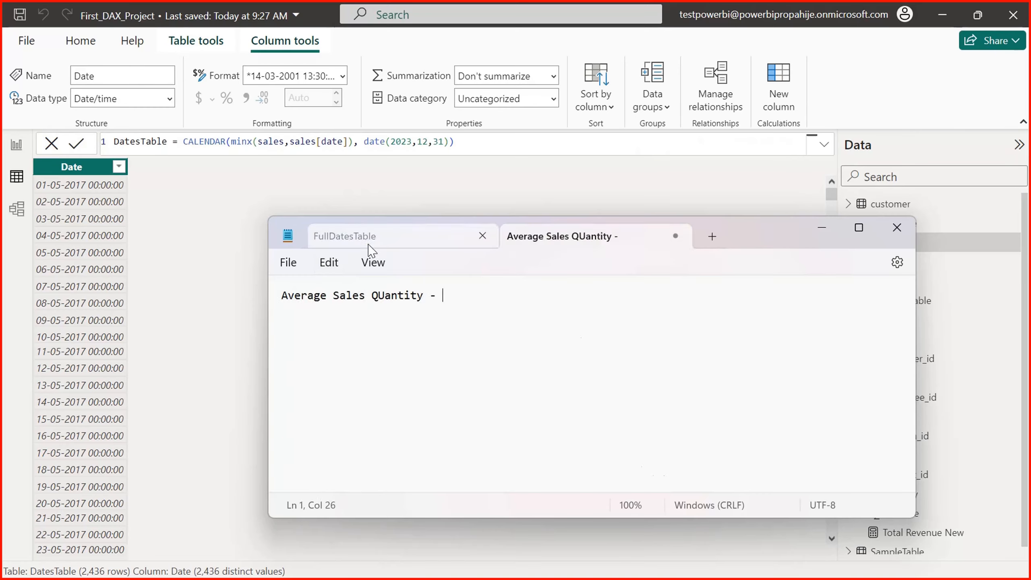
pyautogui.click(349, 236)
pyautogui.hotkey('ctrl', 'a')
pyautogui.hotkey('ctrl', 'c')
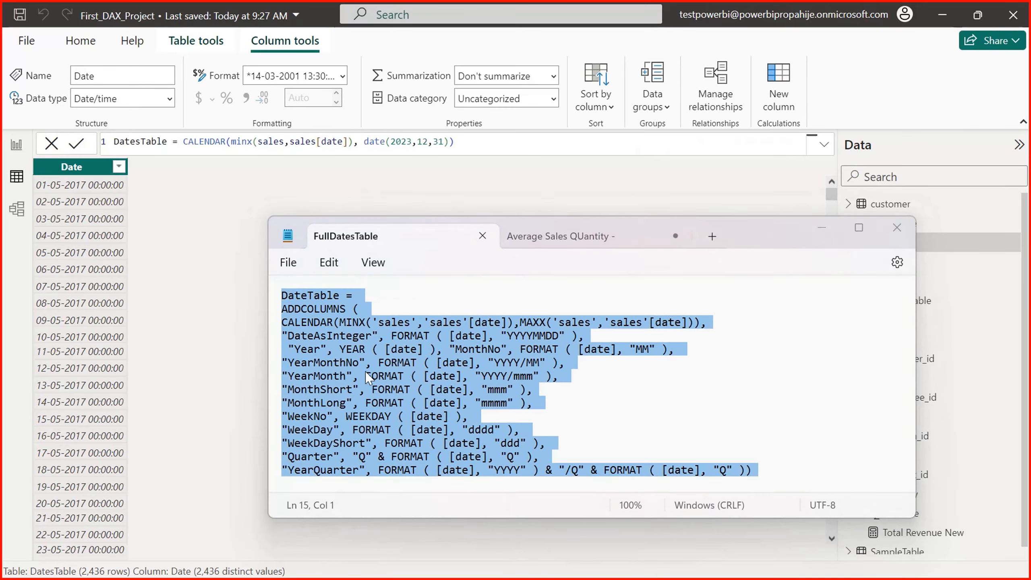
# Switch back to Power BI and try replacing the whole DatesTable formula with the copied DateTable script
pyautogui.hotkey('alt', 'Tab')
pyautogui.click(370, 140)
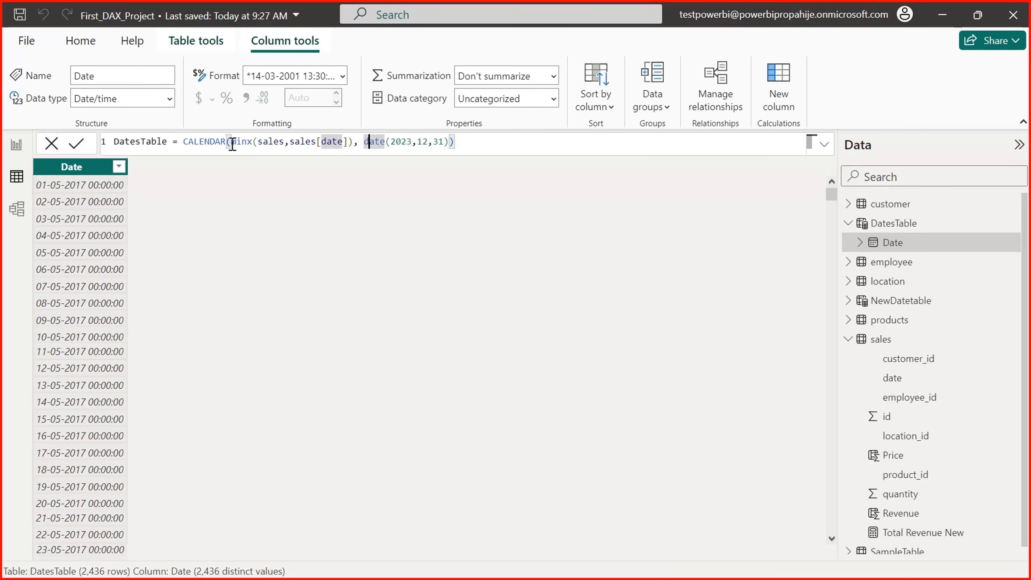
pyautogui.click(227, 142)
pyautogui.hotkey('ctrl', 'a')
pyautogui.hotkey('ctrl', 'v')
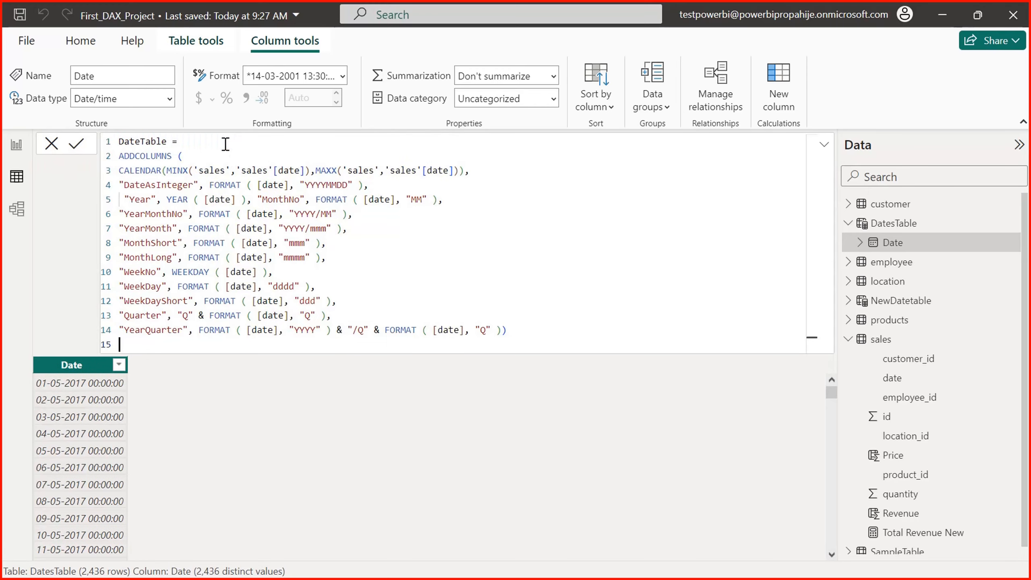
# Review the pasted script's table name, ADDCOLUMNS call and column definitions, and discard the formula edit
pyautogui.click(458, 330)
pyautogui.moveTo(522, 330); pyautogui.dragTo(284, 239)
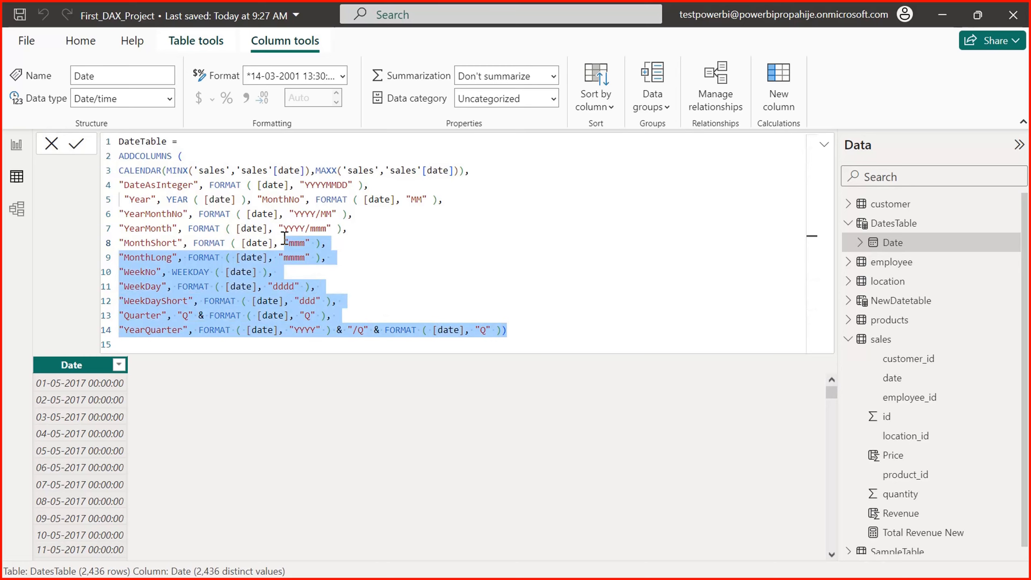
pyautogui.click(285, 240)
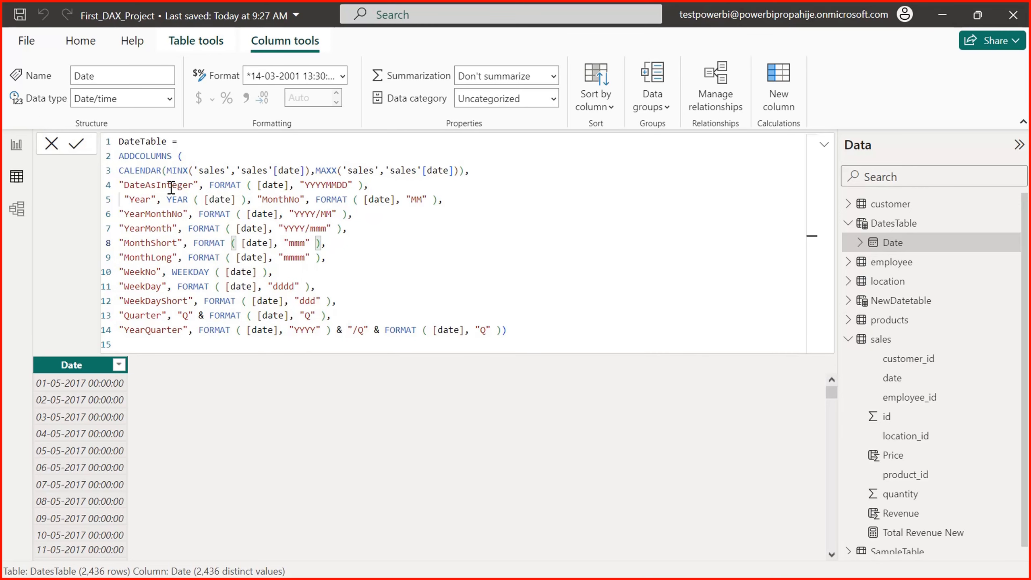
pyautogui.doubleClick(142, 173)
pyautogui.click(200, 212)
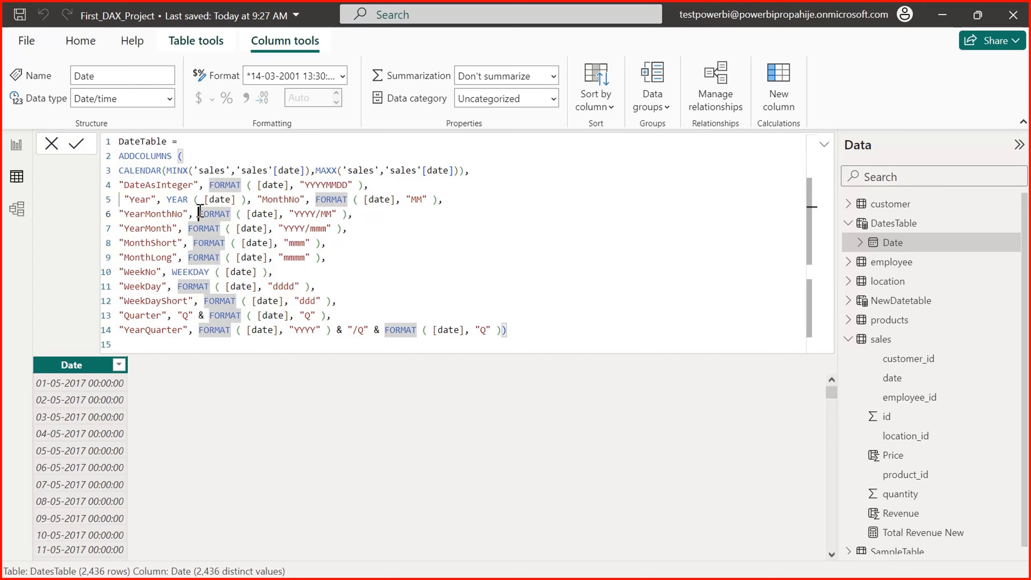
pyautogui.doubleClick(146, 155)
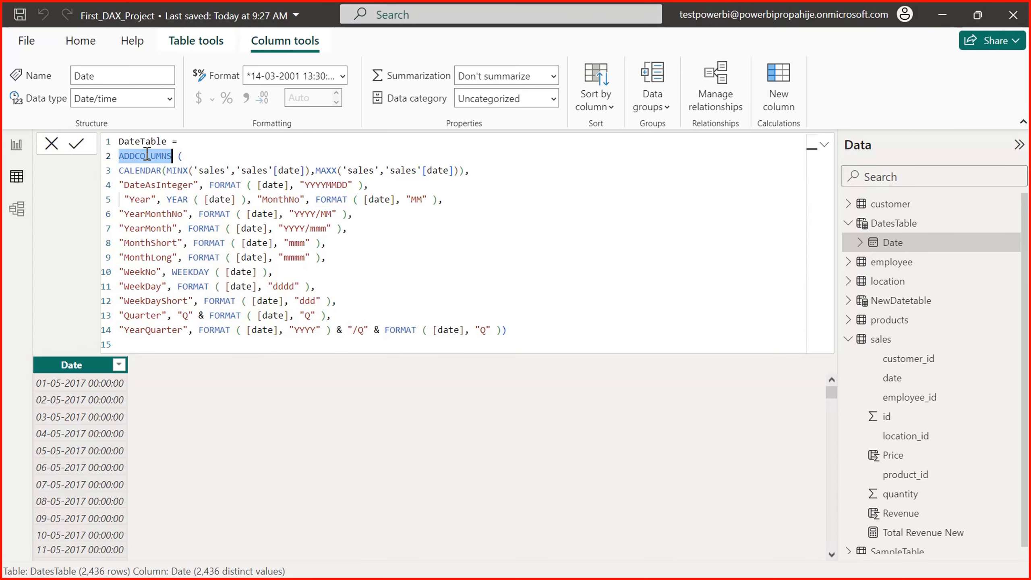
pyautogui.doubleClick(135, 143)
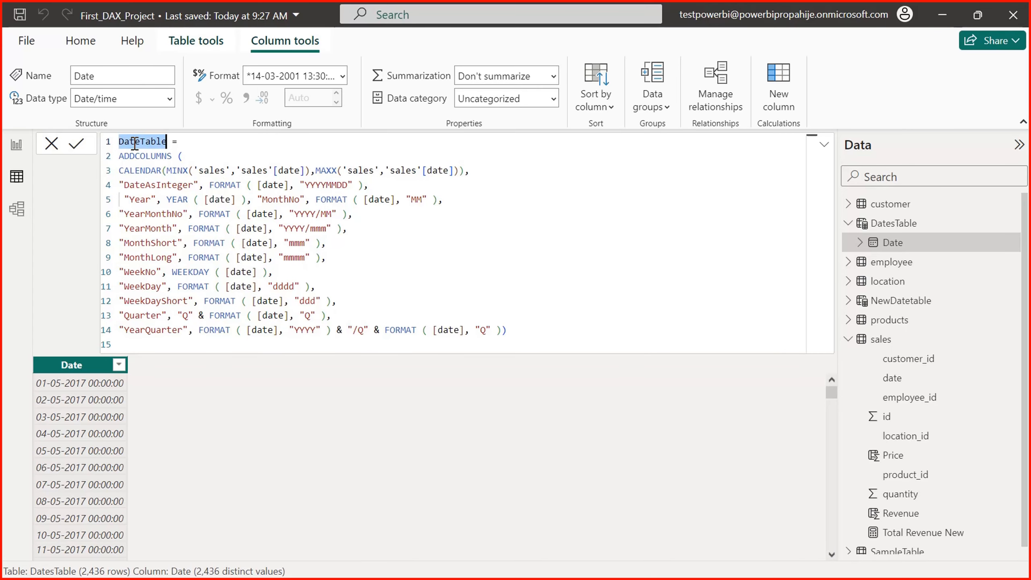
pyautogui.doubleClick(138, 158)
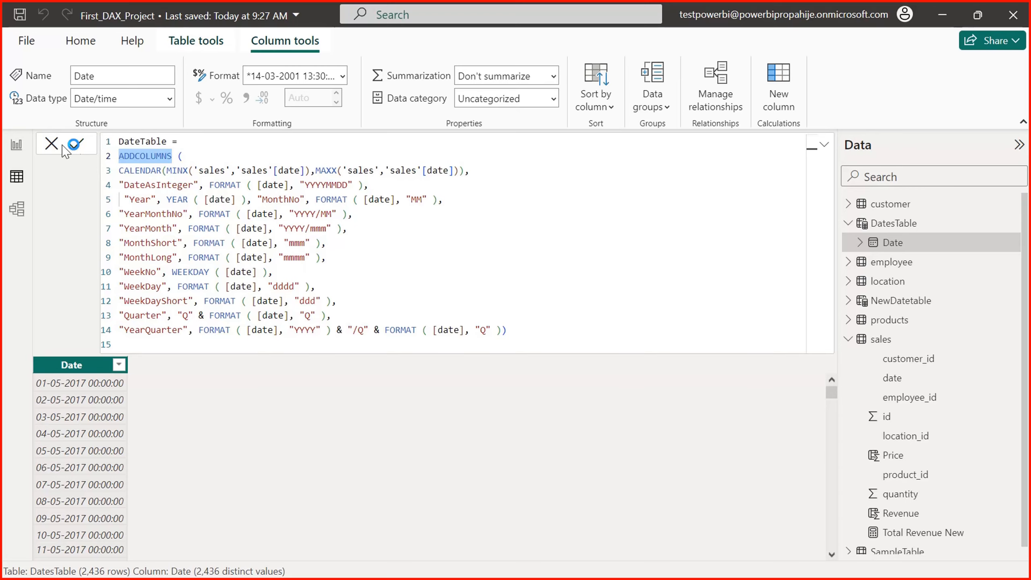
pyautogui.click(51, 144)
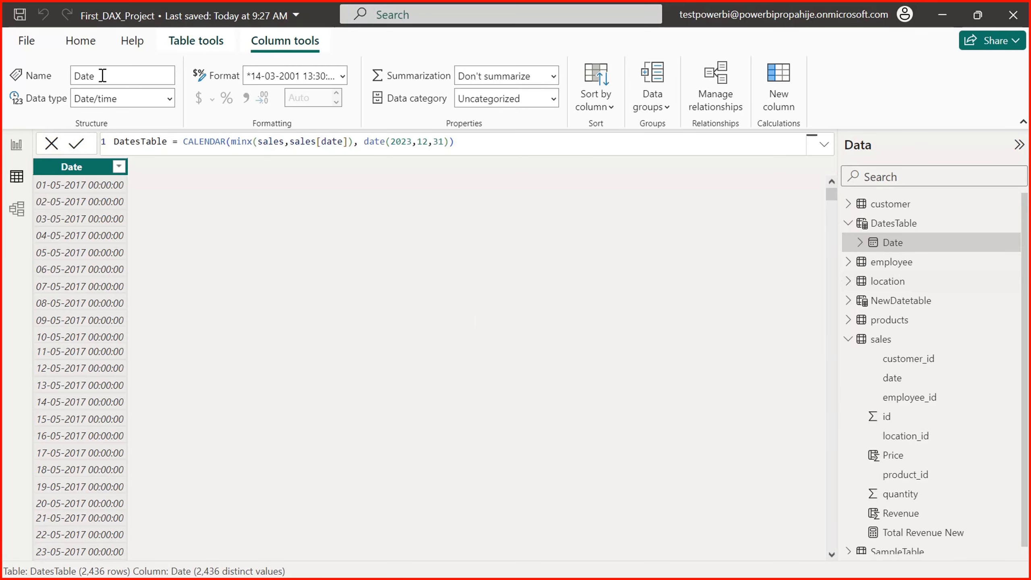
# Define NewDateTable with the copied ADDCOLUMNS script, using CALENDAR from the MINX to the MAXX of sales[date]
pyautogui.click(890, 223)
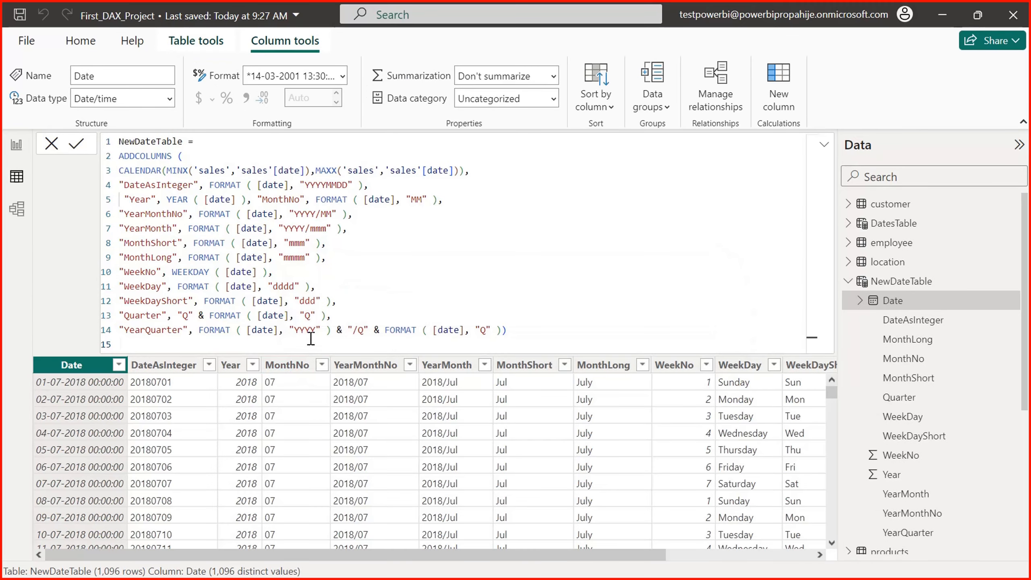
pyautogui.click(182, 246)
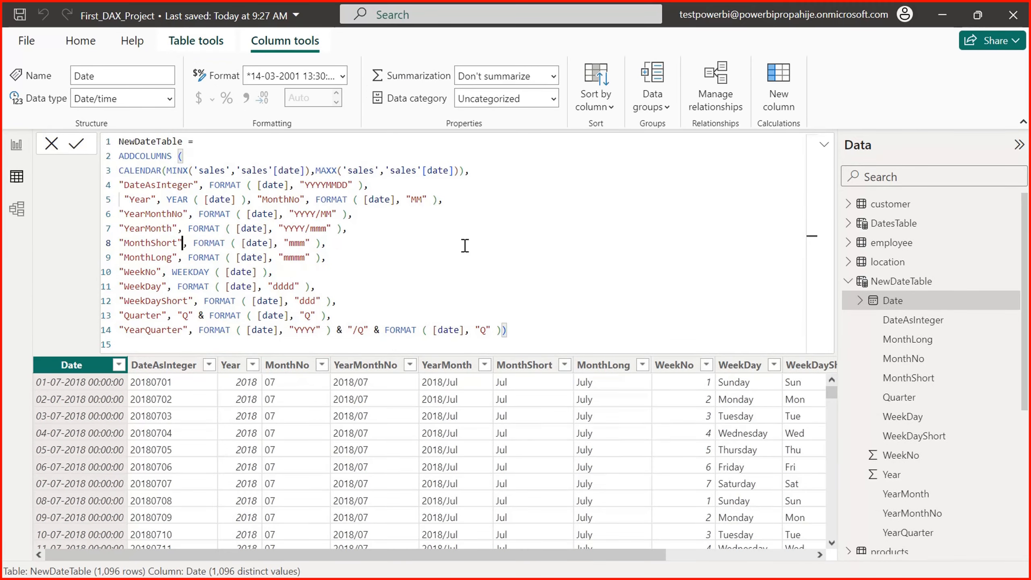
pyautogui.click(848, 284)
pyautogui.click(848, 283)
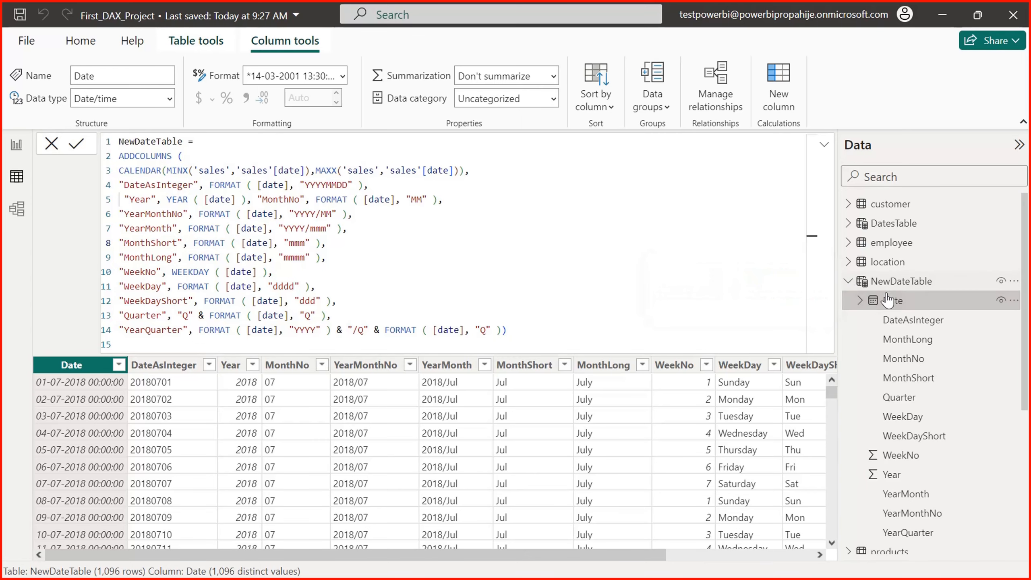
# Examine NewDateTable's ADDCOLUMNS function and its CALENDAR argument based on the MINX and MAXX of the sales date
pyautogui.click(463, 304)
pyautogui.click(305, 229)
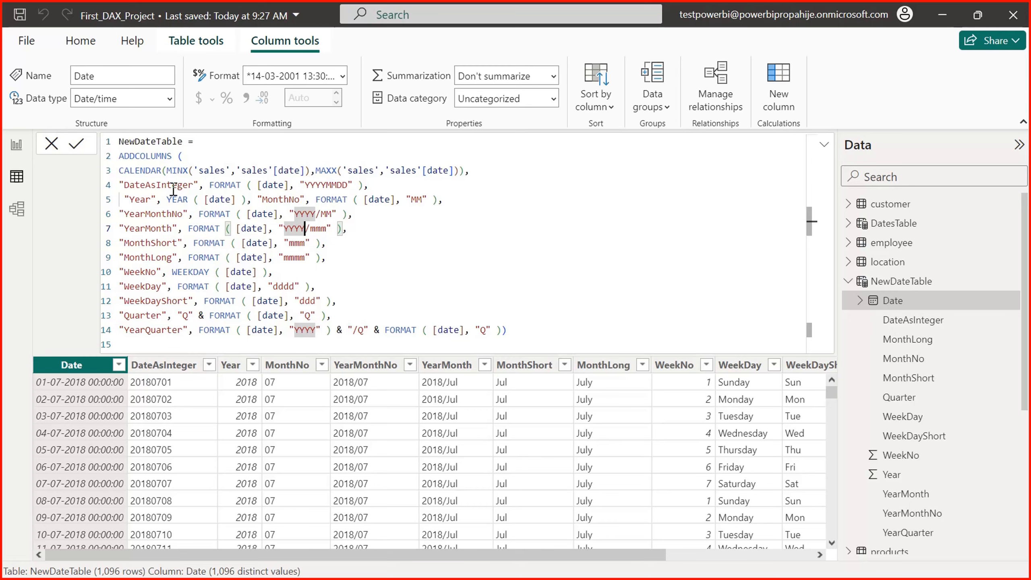
pyautogui.moveTo(165, 170); pyautogui.dragTo(119, 171)
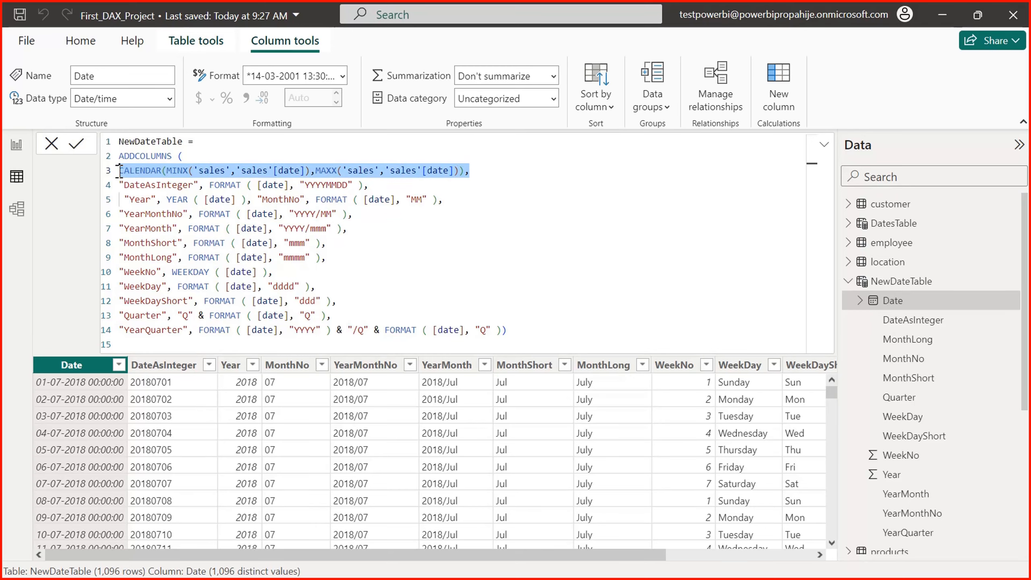
pyautogui.click(209, 170)
pyautogui.click(280, 171)
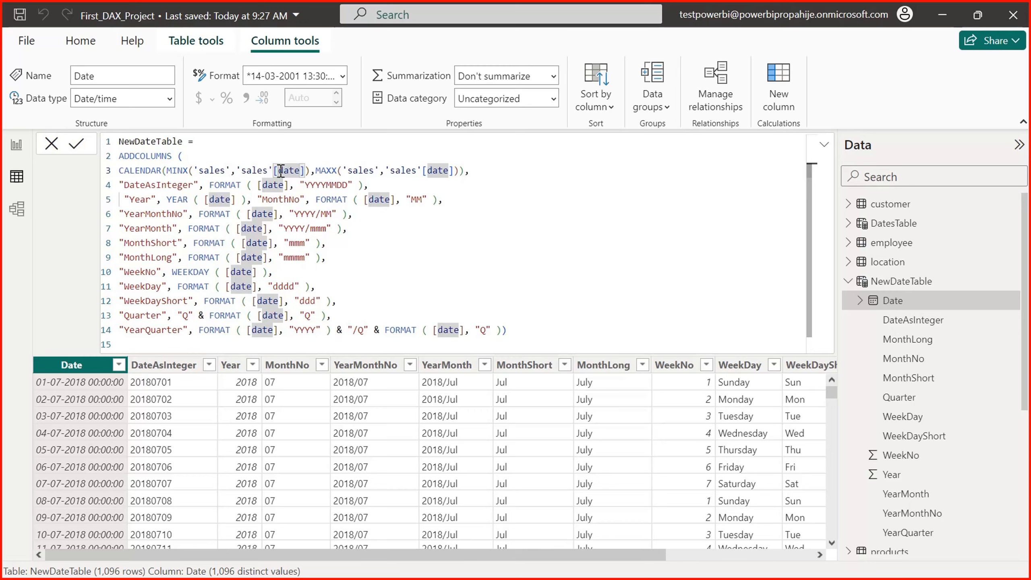
pyautogui.click(267, 185)
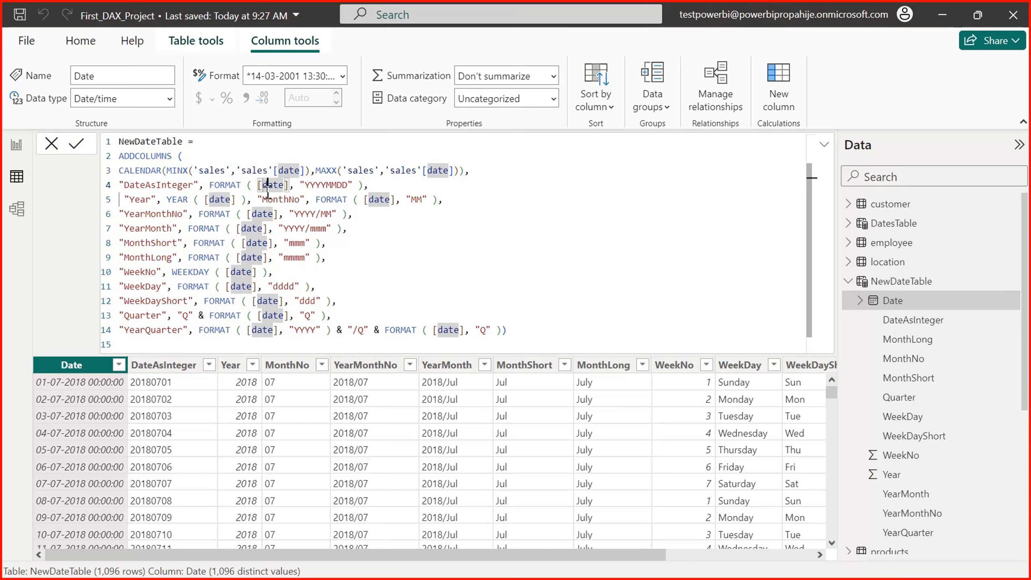
pyautogui.doubleClick(163, 158)
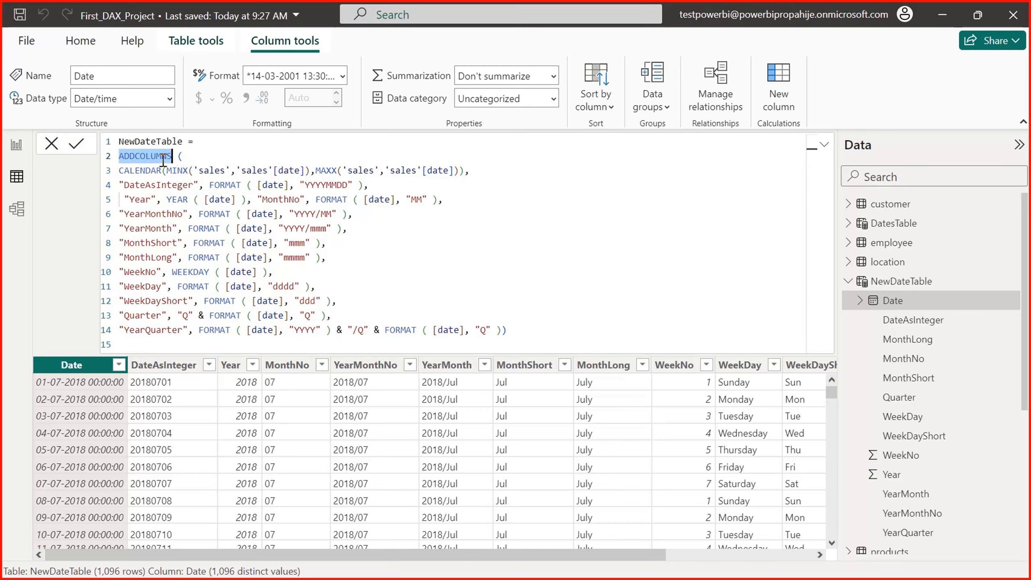
pyautogui.click(183, 157)
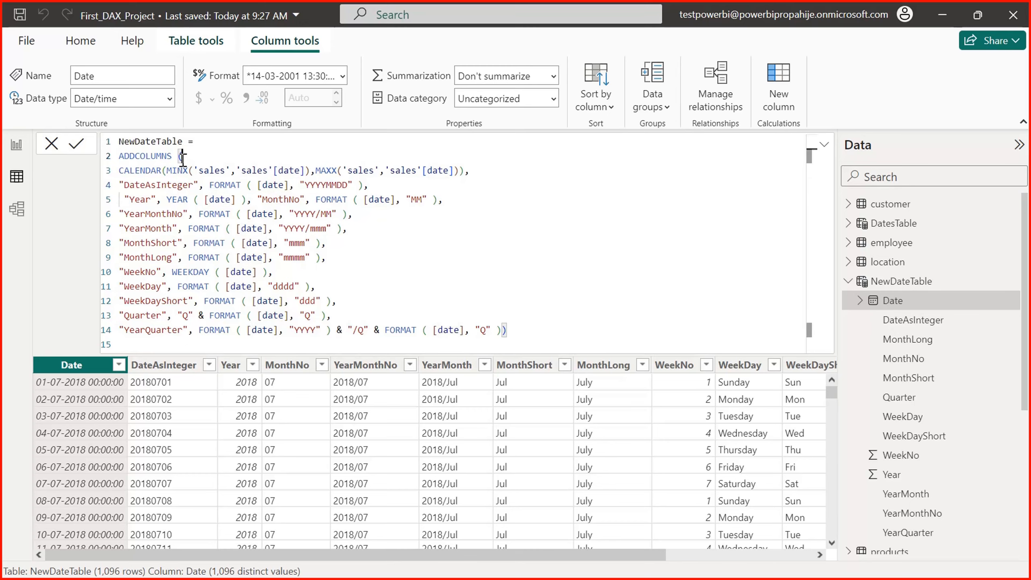
pyautogui.click(206, 170)
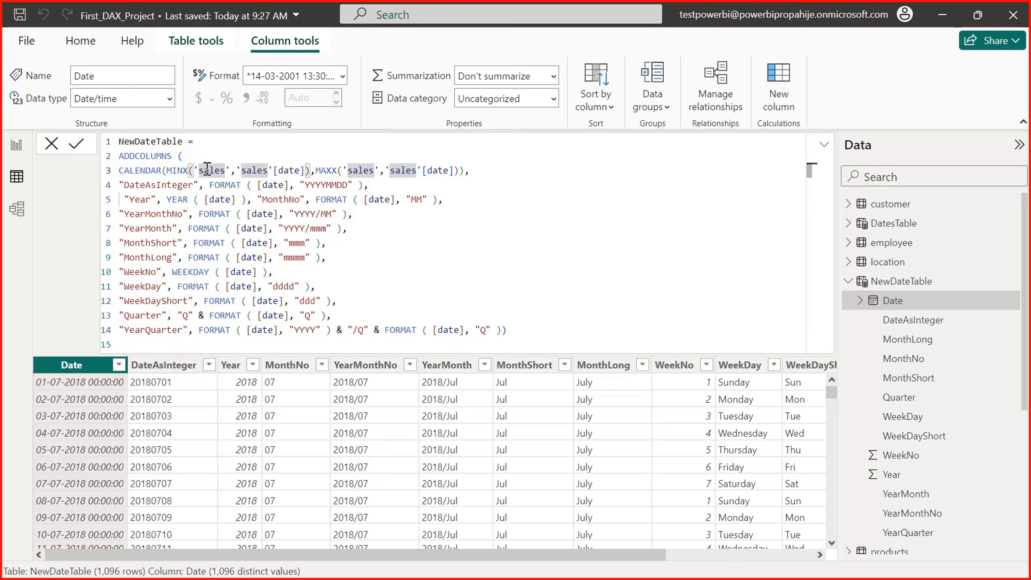
pyautogui.press('End')
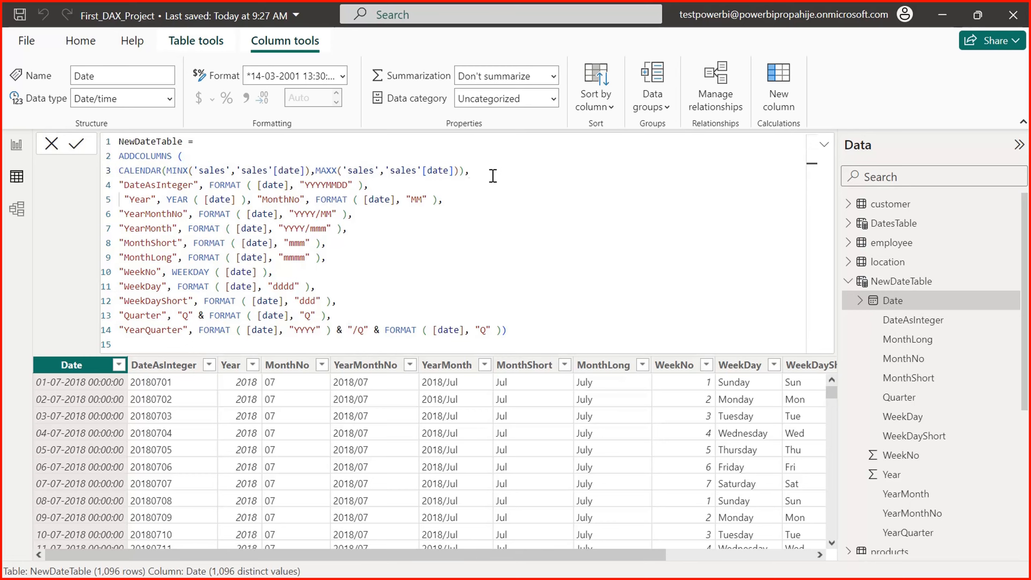
pyautogui.moveTo(490, 172); pyautogui.dragTo(108, 176)
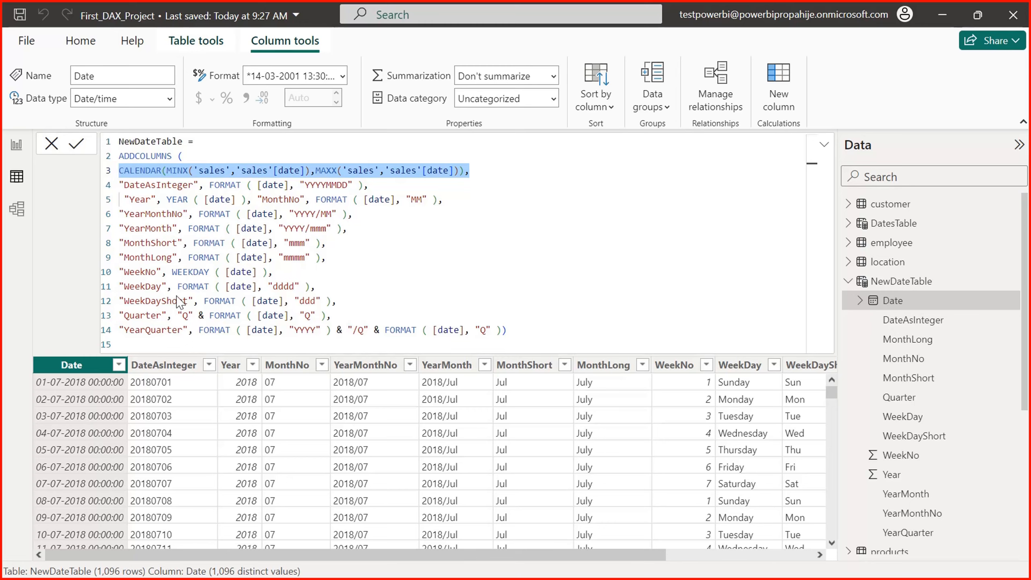
# Examine the DateAsInteger, Year and MonthNo column definitions in the NewDateTable formula
pyautogui.doubleClick(171, 185)
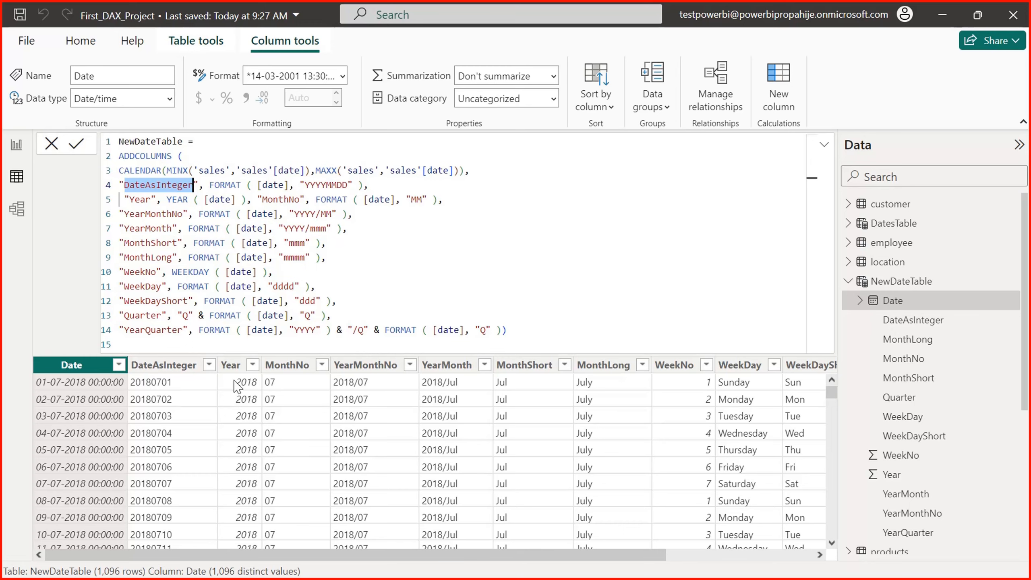
pyautogui.click(147, 200)
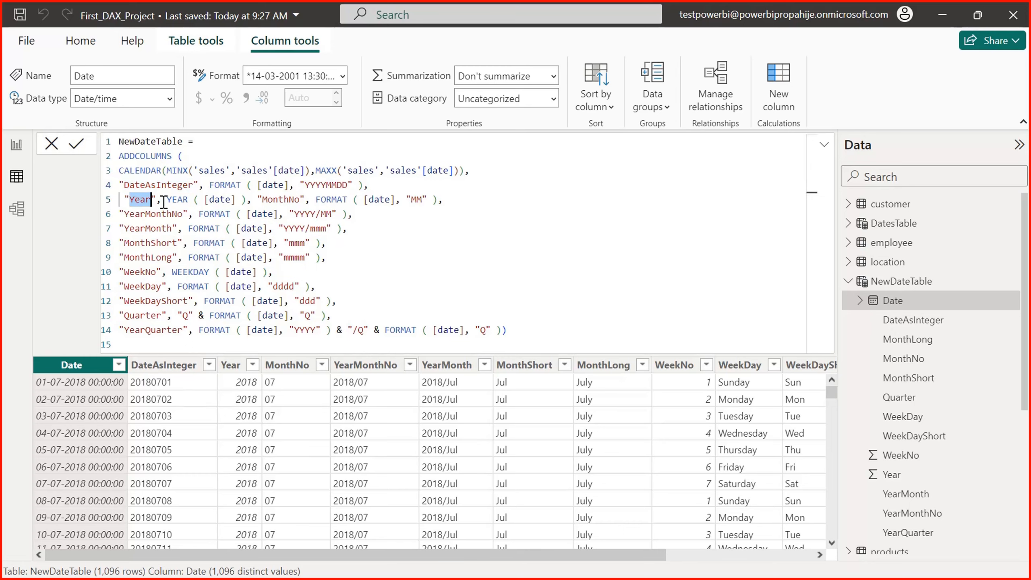
pyautogui.click(178, 200)
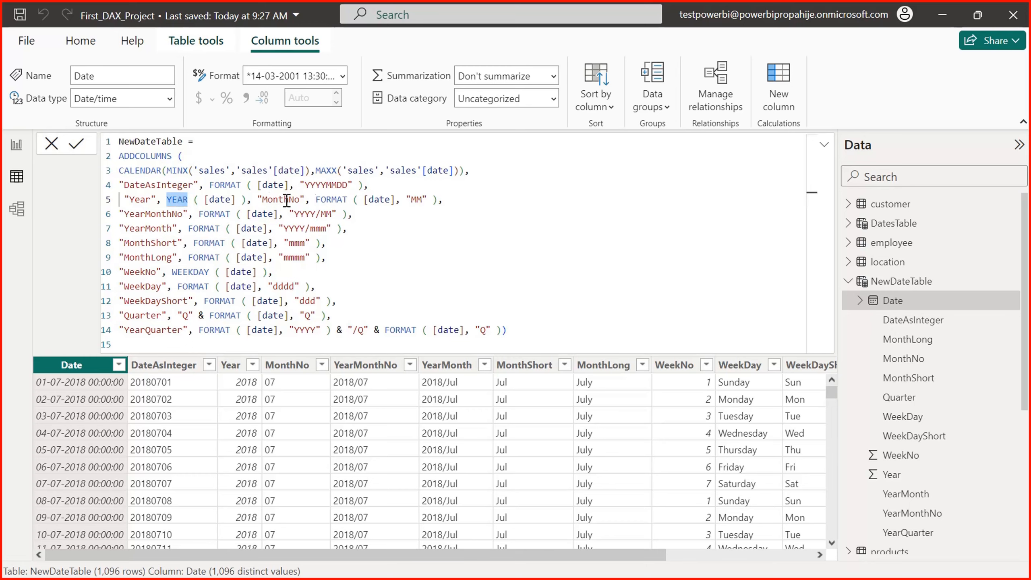
pyautogui.doubleClick(331, 200)
pyautogui.doubleClick(269, 200)
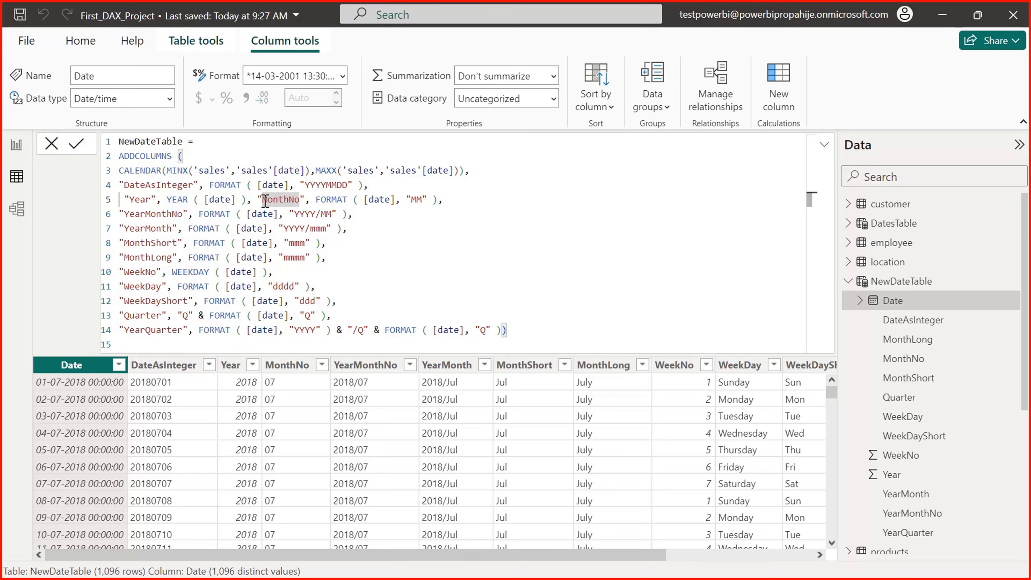
# Examine the MonthNo and WeekDayShort FORMAT definitions in the NewDateTable formula and compare them with the table's columns
pyautogui.click(331, 200)
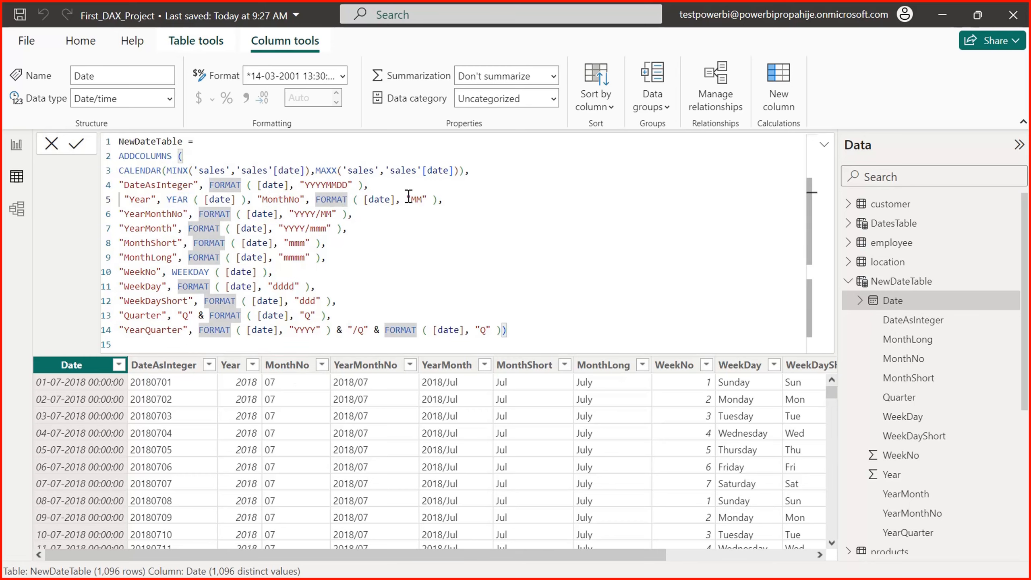
pyautogui.click(313, 201)
pyautogui.moveTo(363, 199); pyautogui.dragTo(187, 186)
pyautogui.click(445, 215)
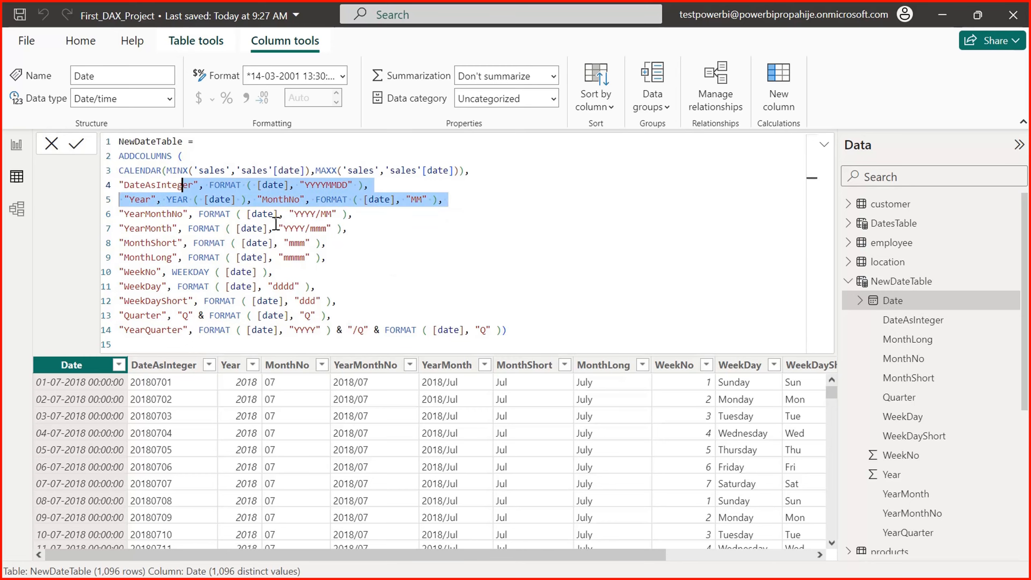
pyautogui.click(394, 269)
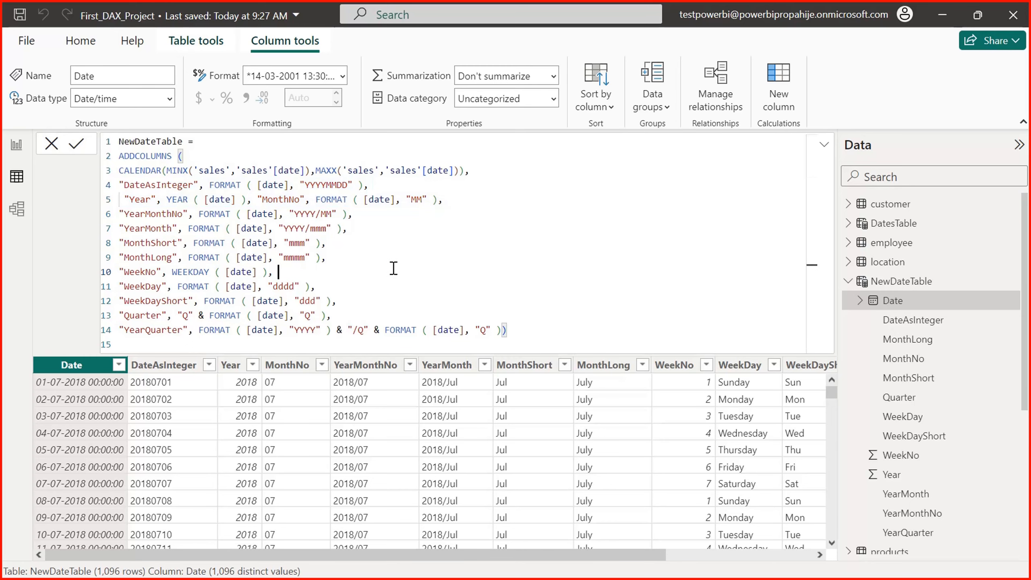
pyautogui.click(312, 302)
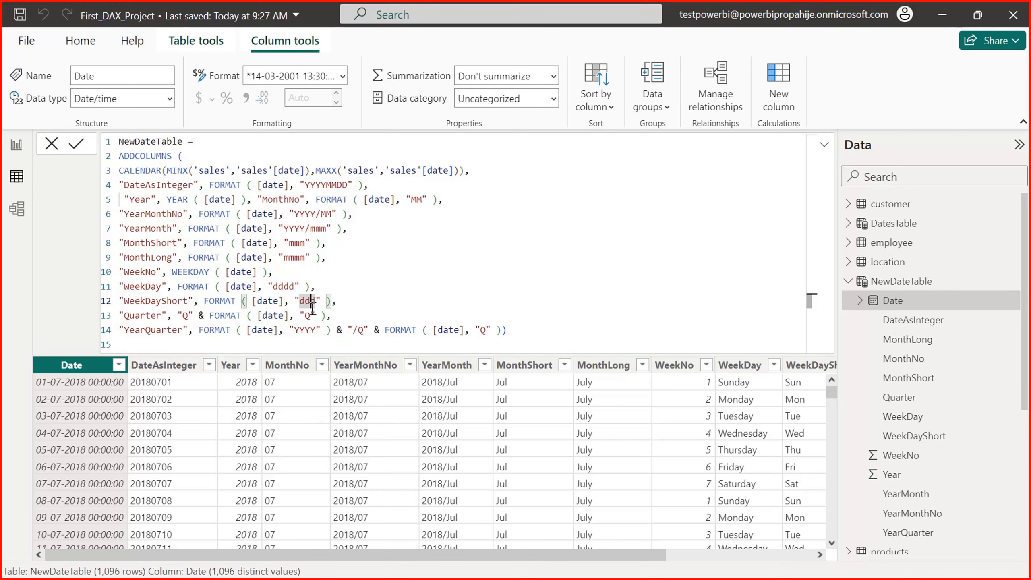
pyautogui.moveTo(547, 555); pyautogui.dragTo(677, 554)
pyautogui.moveTo(833, 403)
pyautogui.mouseDown()
pyautogui.moveTo(832, 501)
pyautogui.moveTo(832, 392)
pyautogui.mouseUp()
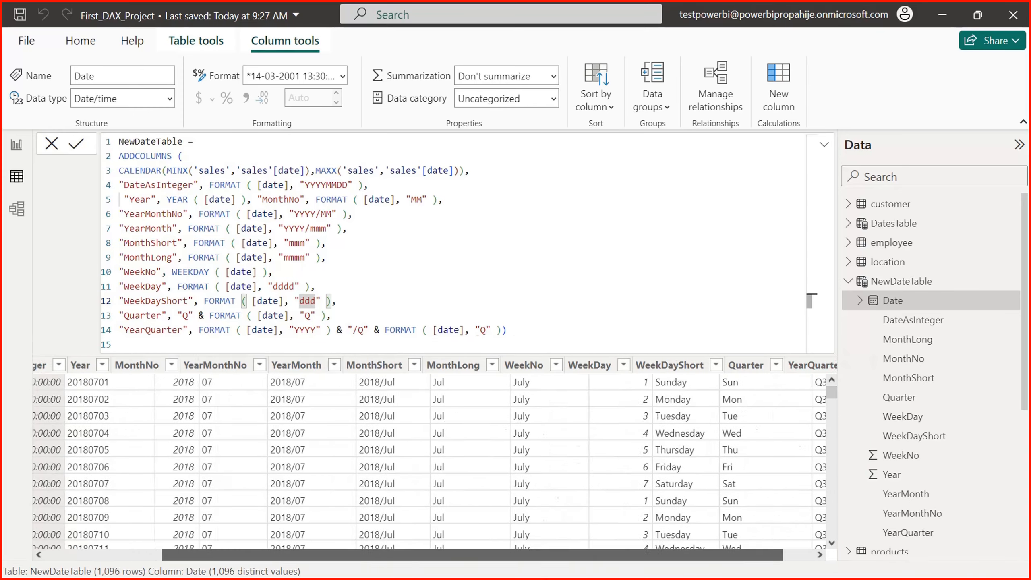
pyautogui.moveTo(736, 555); pyautogui.dragTo(606, 554)
# Review the remaining FORMAT column definitions, the ADDCOLUMNS and CALENDAR functions and the Year column name in the NewDateTable formula
pyautogui.click(194, 284)
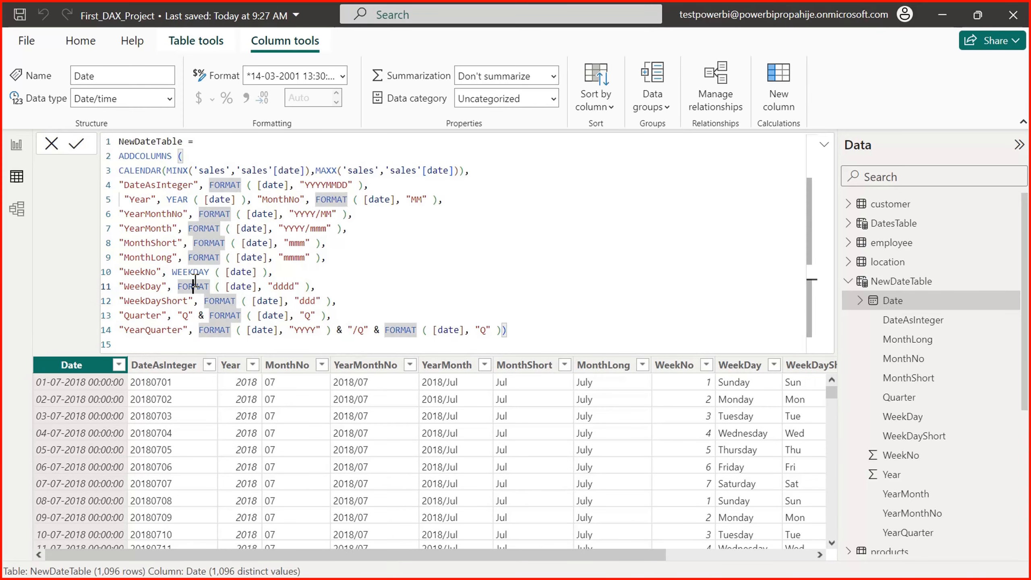
pyautogui.click(195, 278)
pyautogui.press('Up')
pyautogui.press('Up')
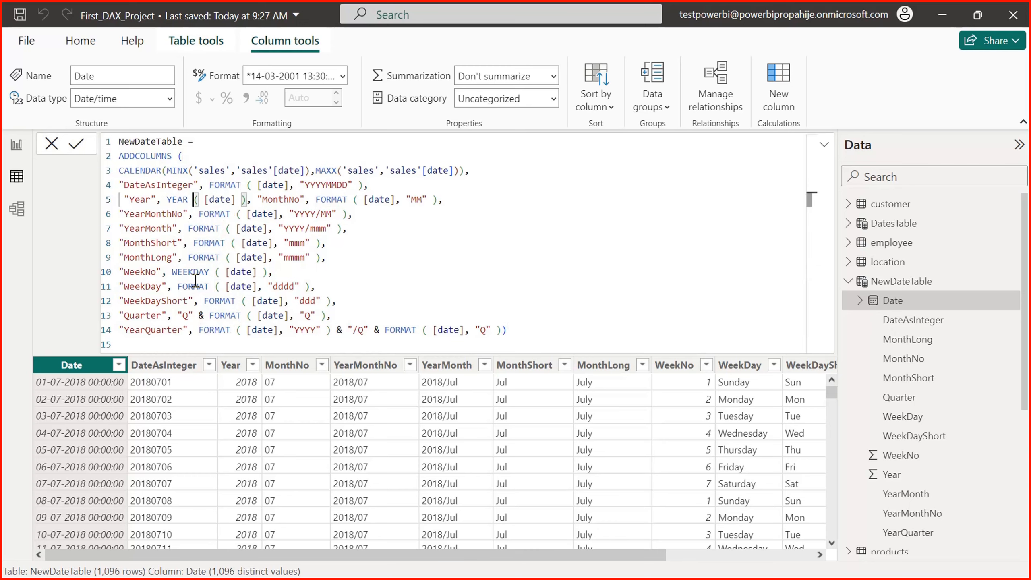
pyautogui.press('Right')
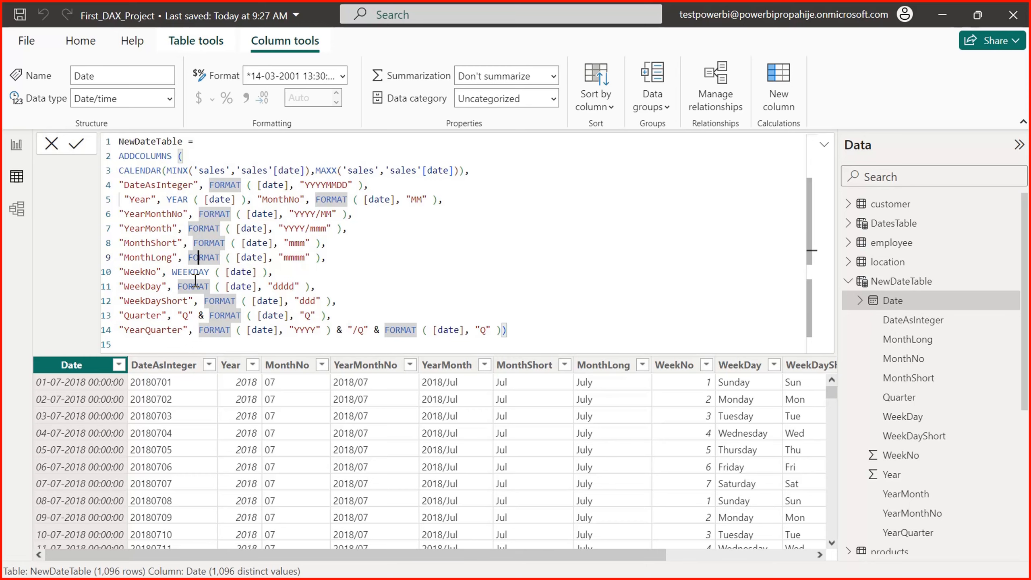
pyautogui.click(539, 256)
pyautogui.click(214, 229)
pyautogui.click(145, 155)
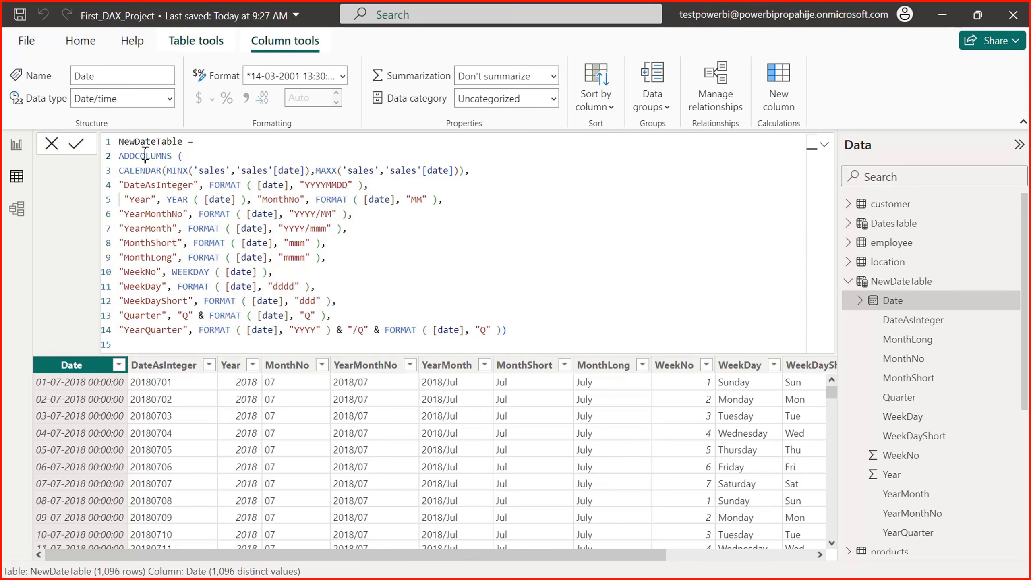
pyautogui.click(144, 172)
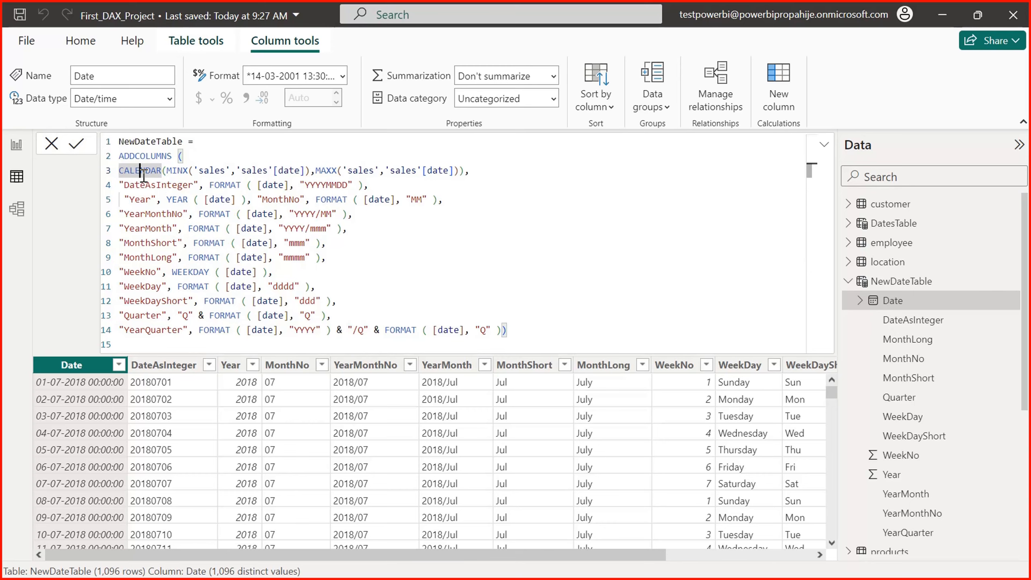
pyautogui.click(150, 199)
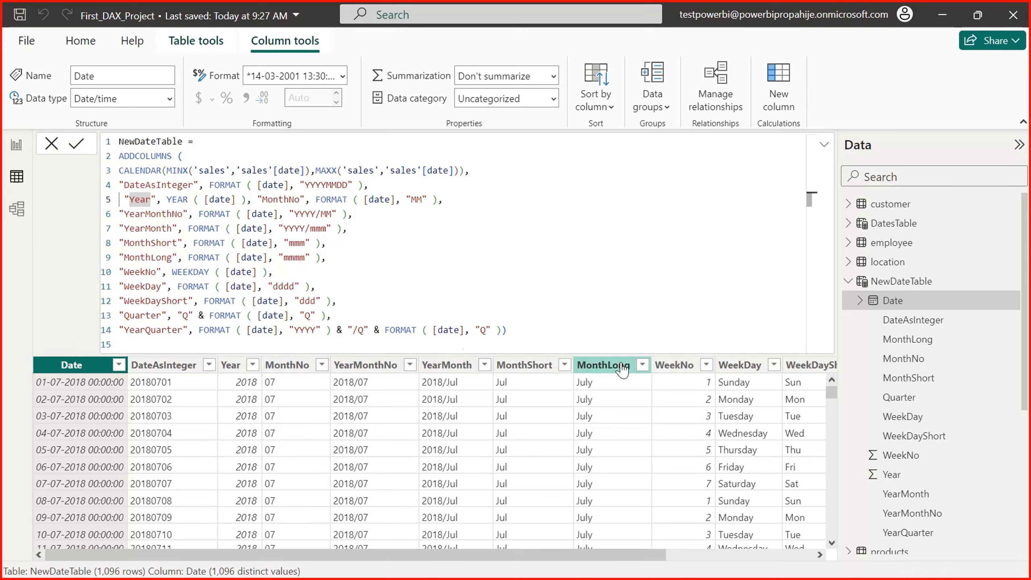
# Collapse the formula display and examine the Quarter and YearQuarter columns of NewDateTable
pyautogui.click(824, 144)
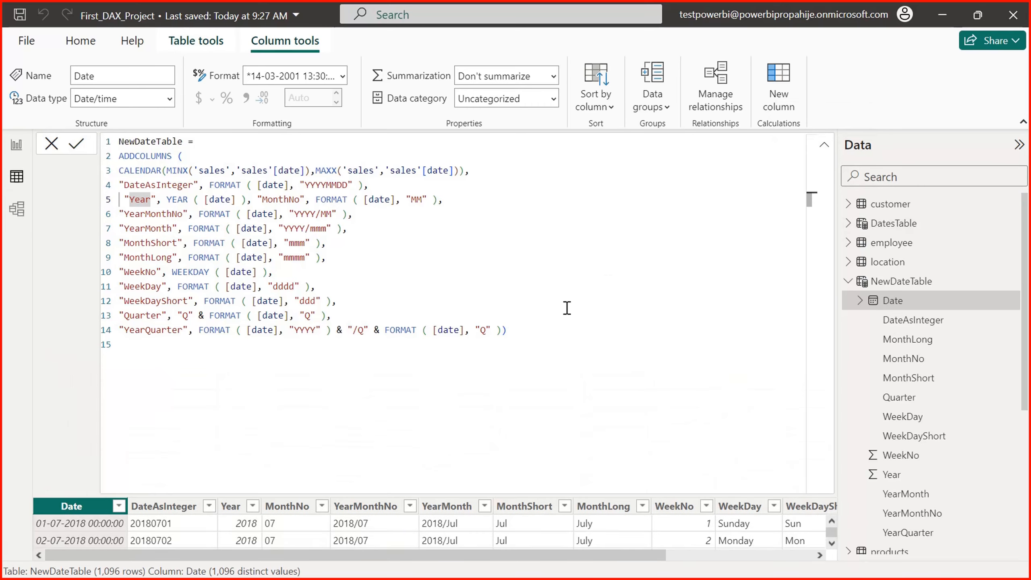
pyautogui.click(824, 145)
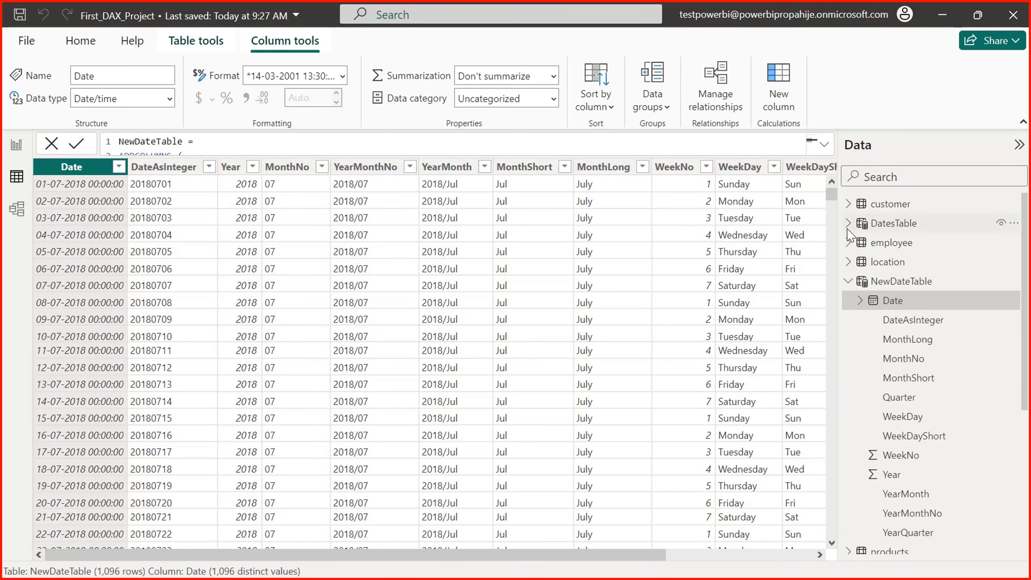
pyautogui.click(848, 281)
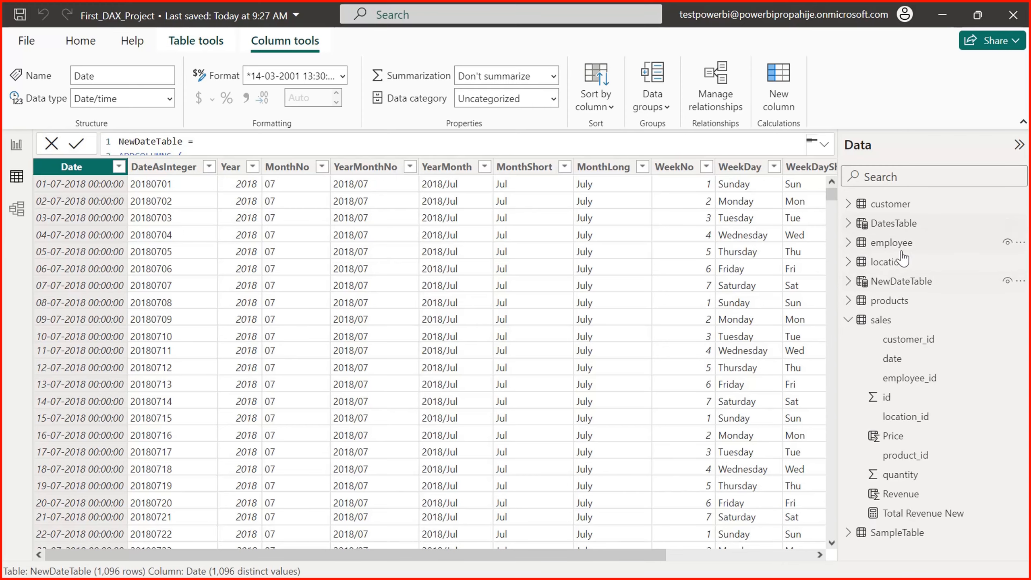
pyautogui.click(900, 281)
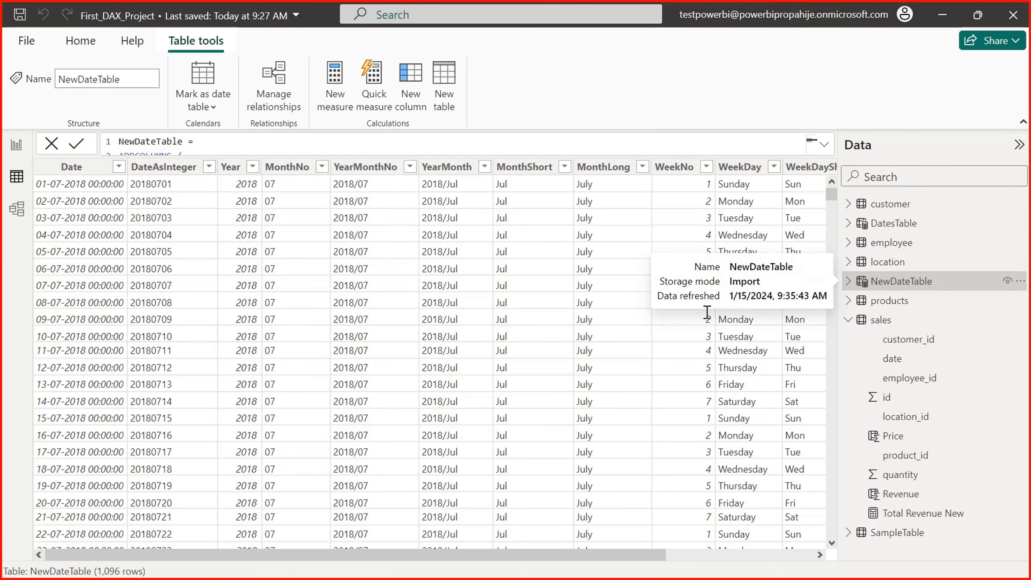
pyautogui.moveTo(611, 552); pyautogui.dragTo(748, 550)
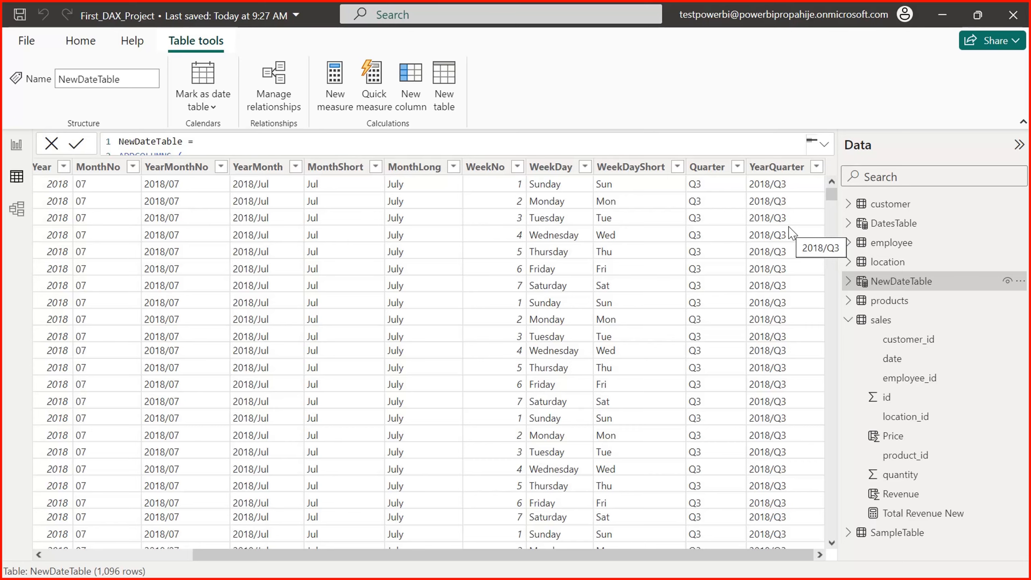
pyautogui.click(708, 177)
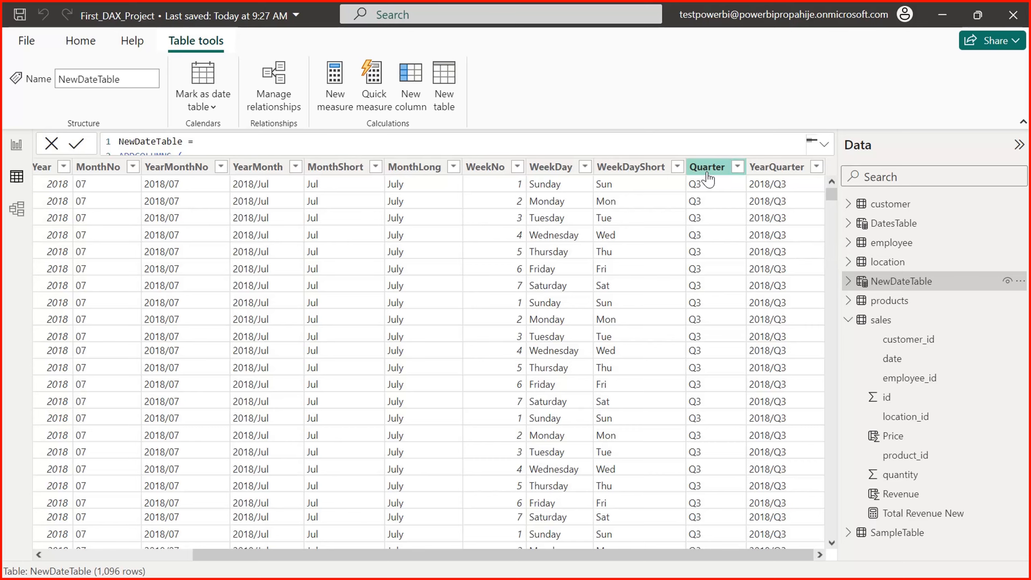
pyautogui.click(780, 171)
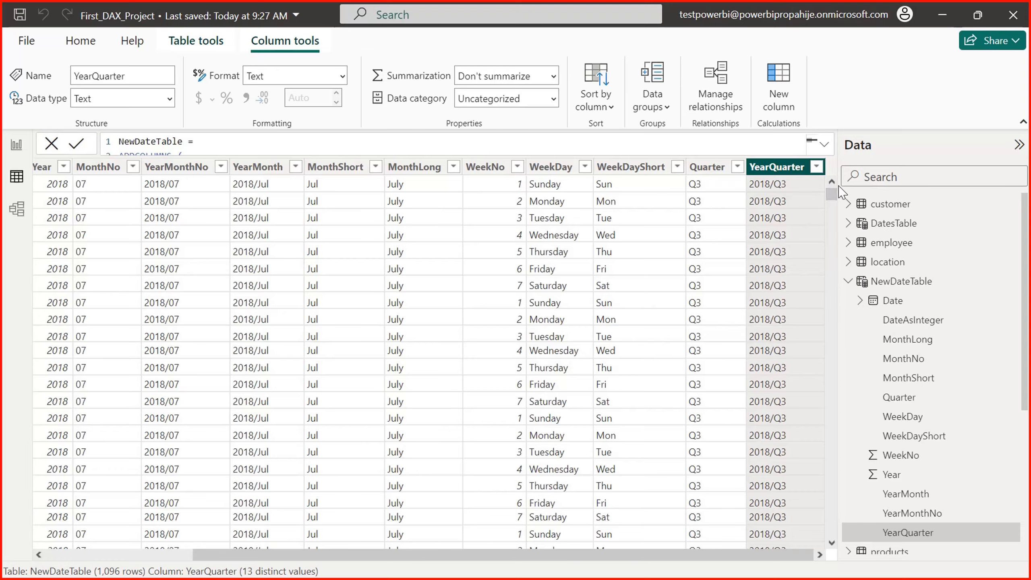
pyautogui.moveTo(835, 199); pyautogui.dragTo(837, 173)
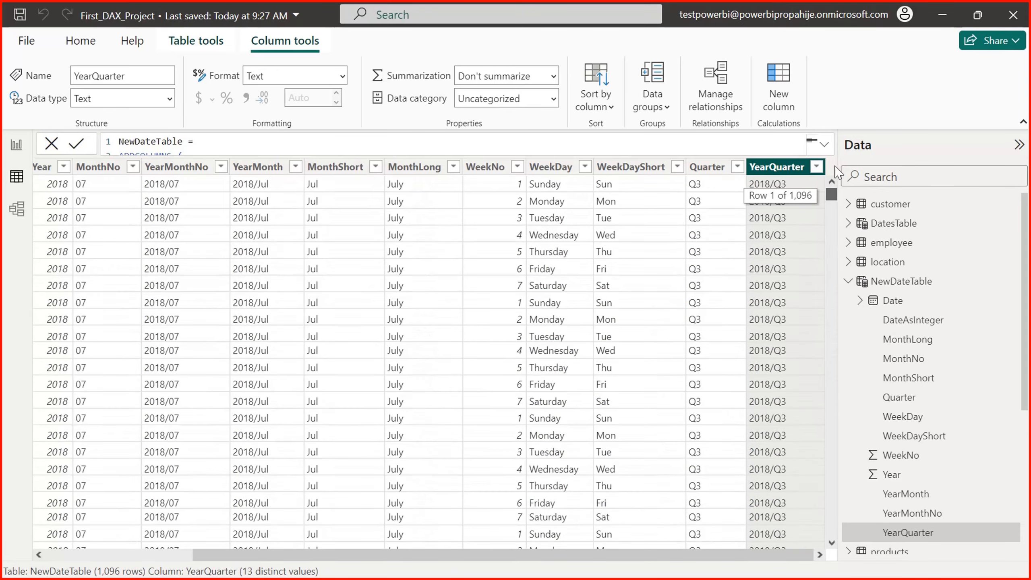
# Examine the Quarter, WeekDayShort, WeekNo and MonthLong columns and look across the full width of NewDateTable
pyautogui.click(707, 171)
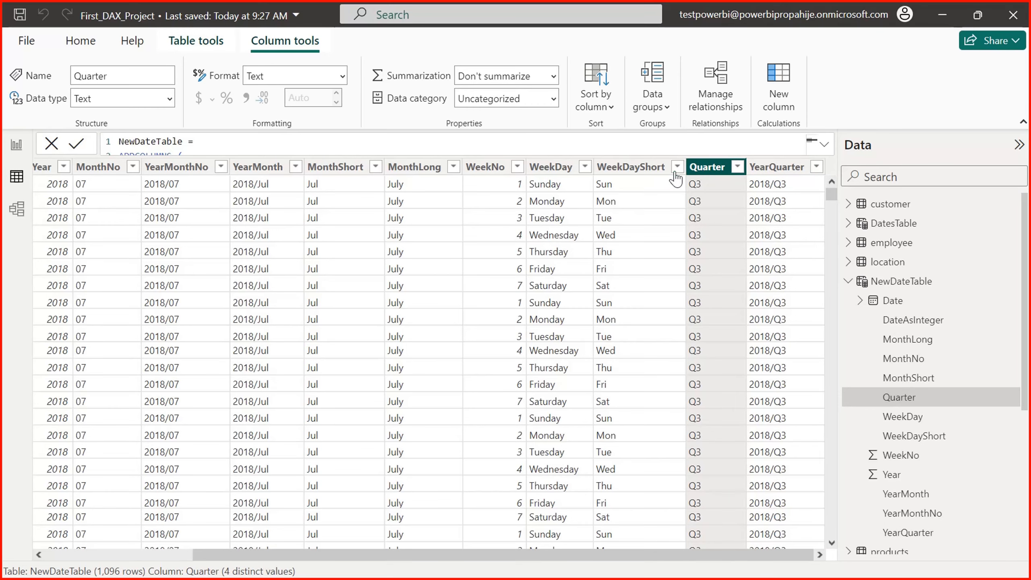
pyautogui.click(631, 167)
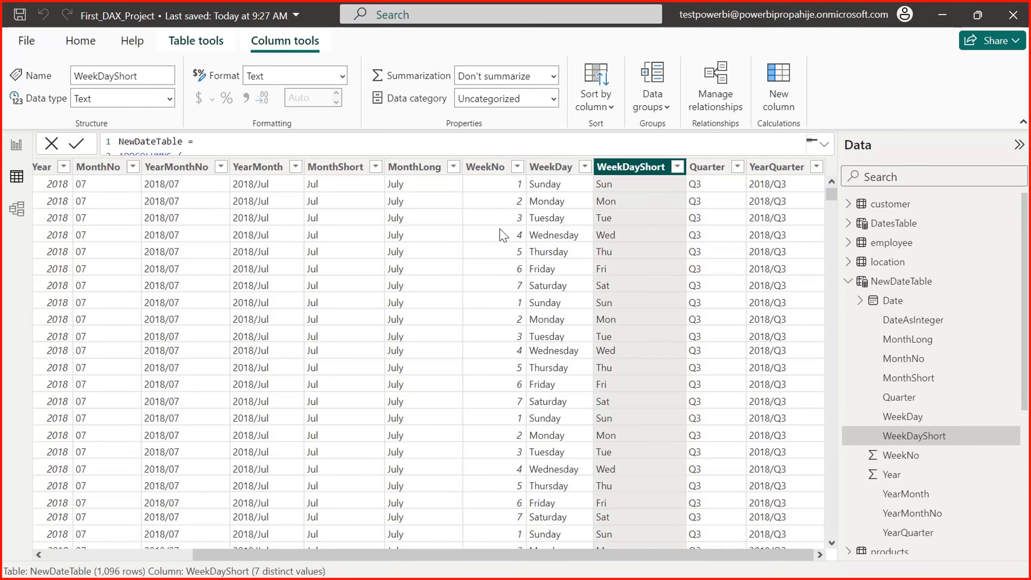
pyautogui.click(485, 168)
pyautogui.click(420, 168)
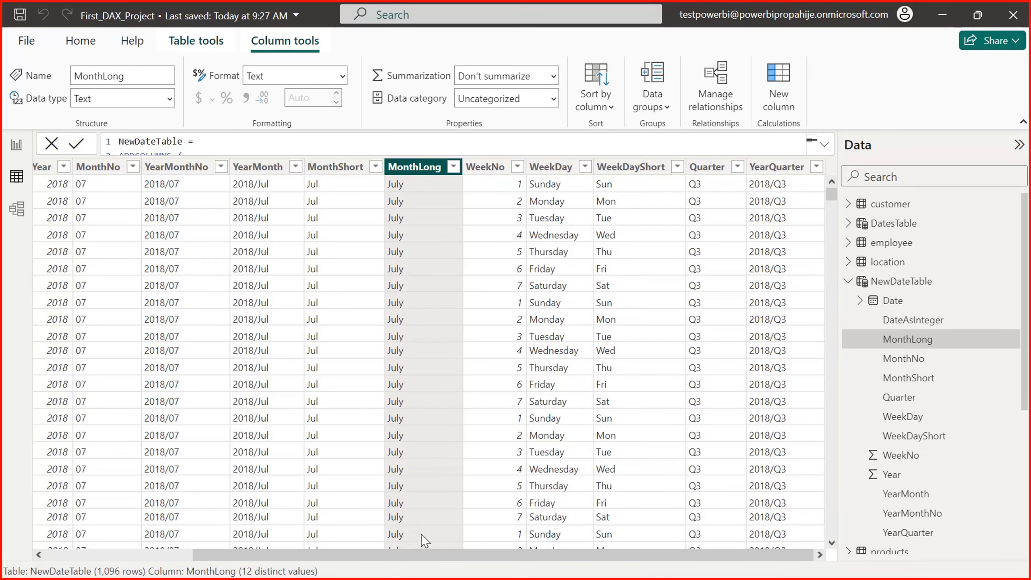
pyautogui.moveTo(424, 555); pyautogui.dragTo(242, 557)
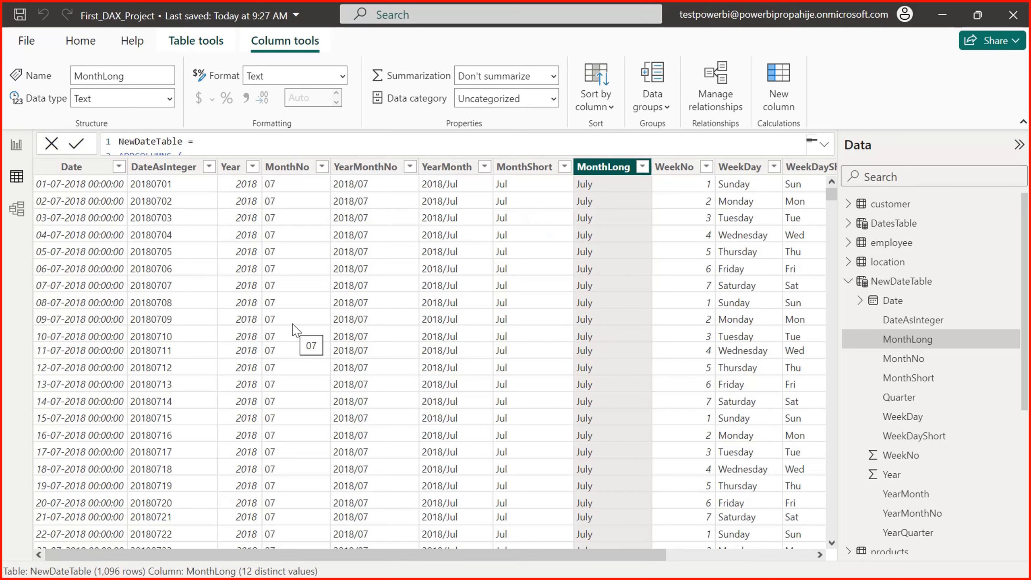
pyautogui.moveTo(442, 554); pyautogui.dragTo(590, 554)
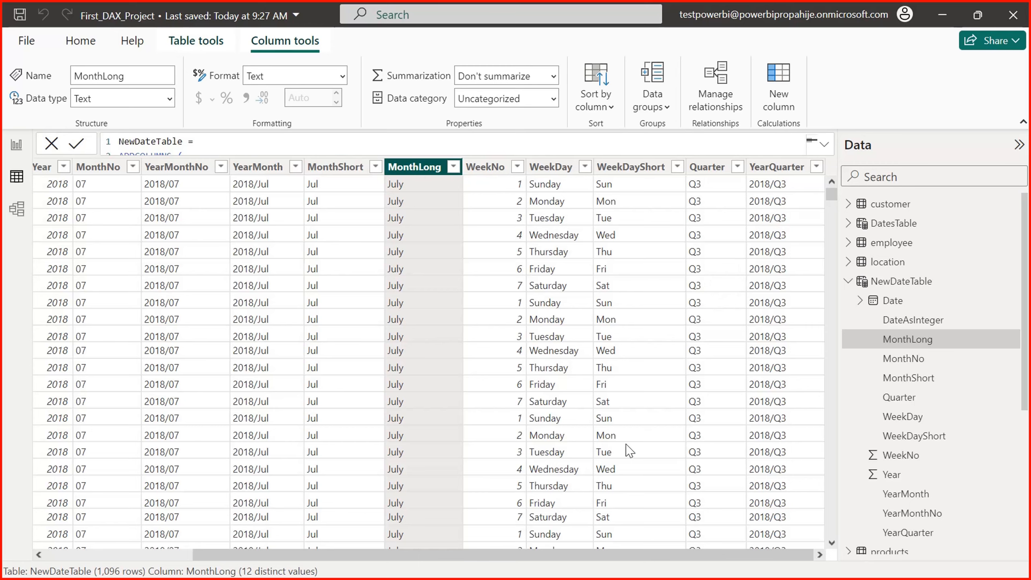
pyautogui.moveTo(614, 554); pyautogui.dragTo(468, 554)
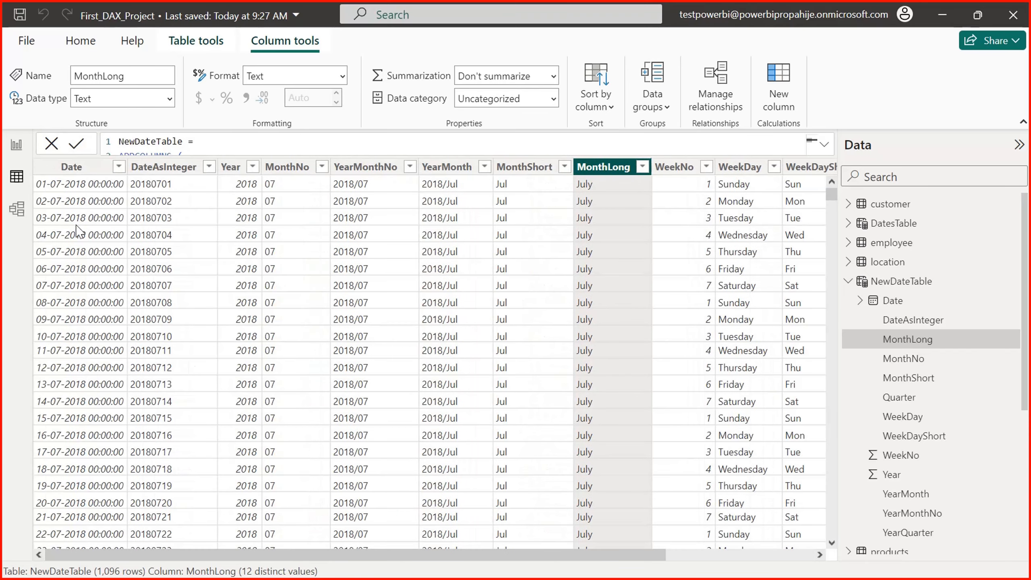
# In the model diagram, move NewDateTable closer to the products and DatesTable boxes and enlarge it to show its fields
pyautogui.click(12, 145)
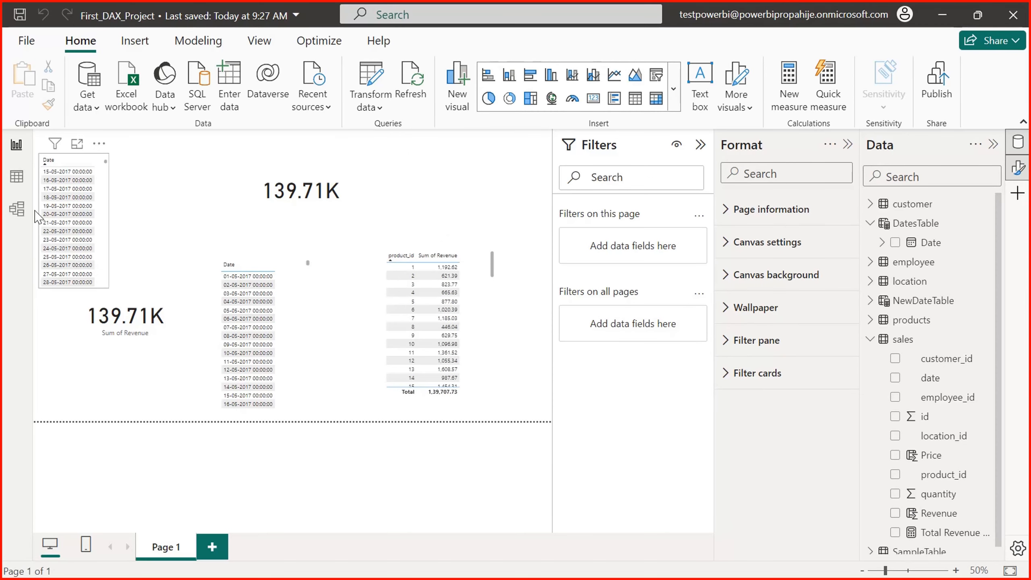
pyautogui.click(16, 208)
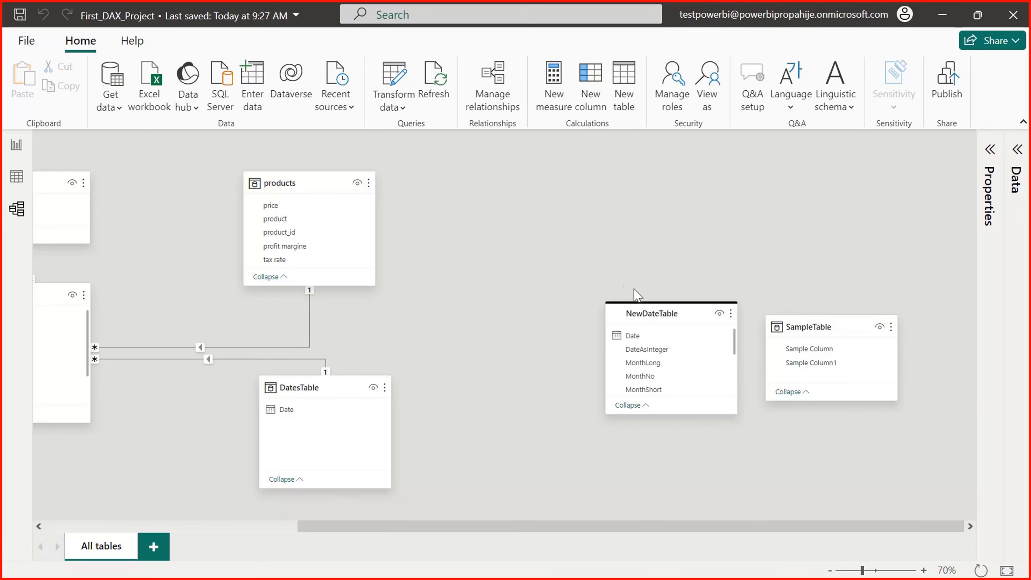
pyautogui.moveTo(651, 315); pyautogui.dragTo(513, 293)
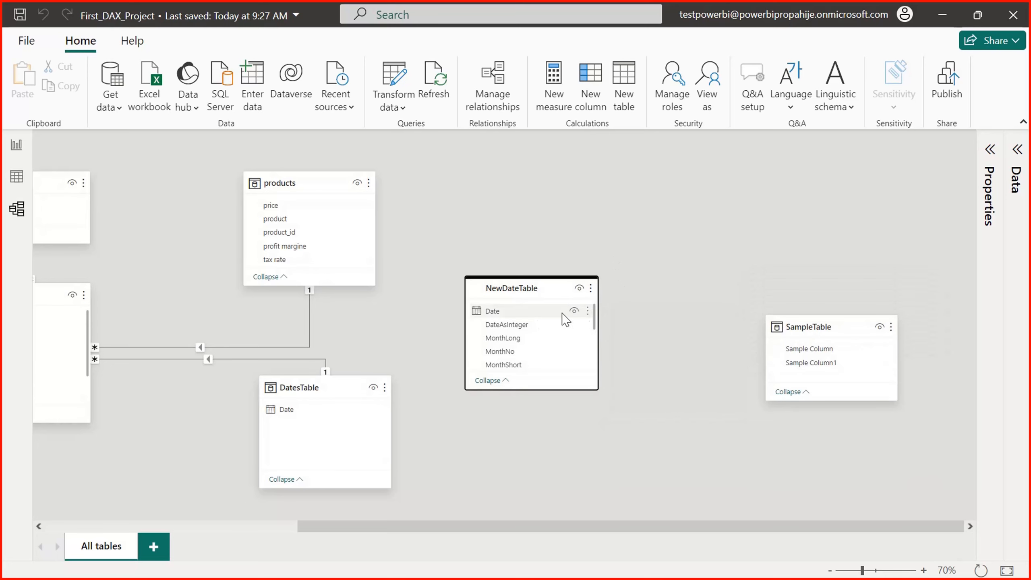
pyautogui.moveTo(592, 312); pyautogui.dragTo(591, 336)
pyautogui.click(591, 337)
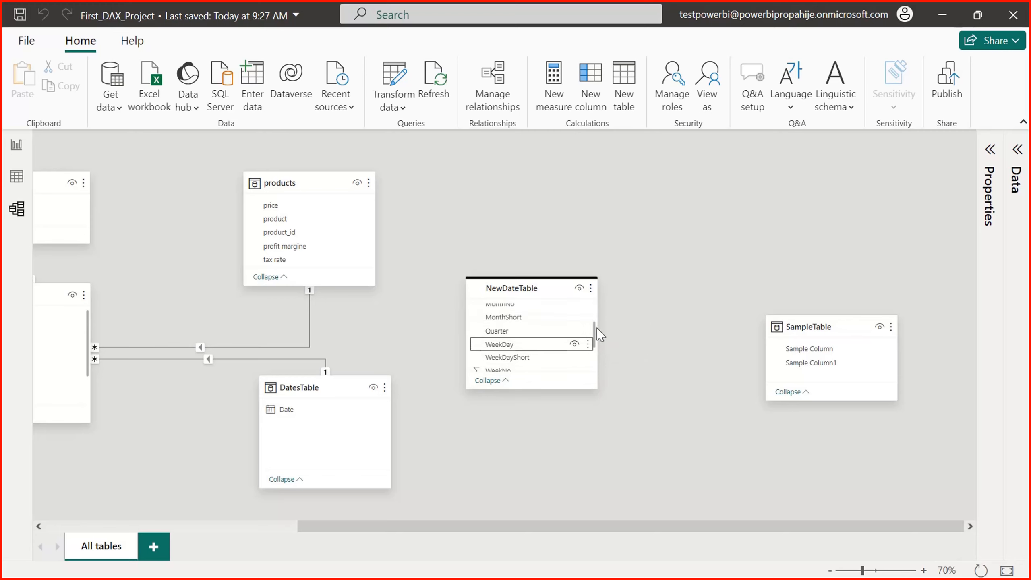
pyautogui.moveTo(593, 341); pyautogui.dragTo(591, 326)
pyautogui.moveTo(593, 389); pyautogui.dragTo(604, 489)
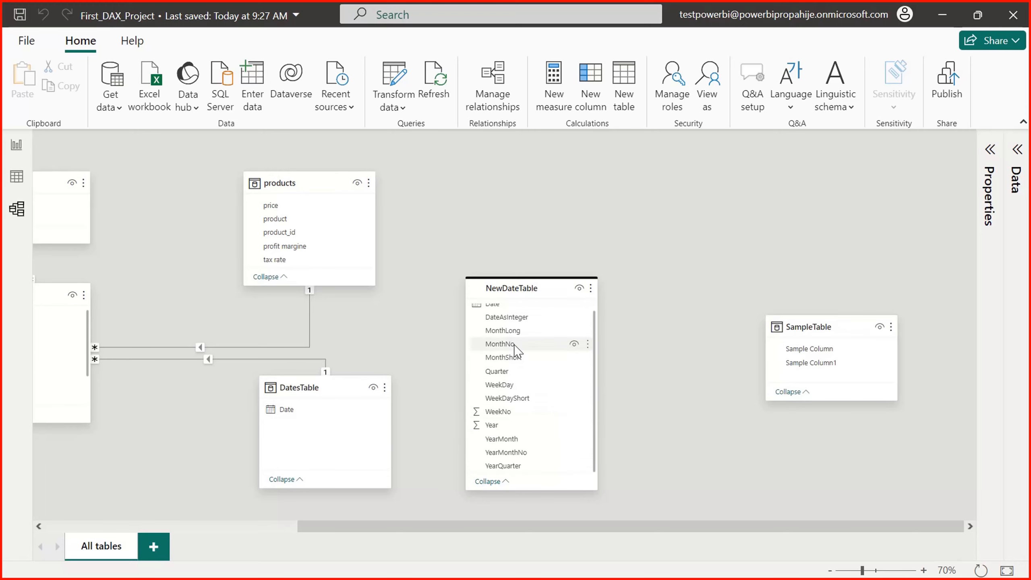
# Create a relationship between the sales date field and the Date field of NewDateTable, and return to the report
pyautogui.click(498, 307)
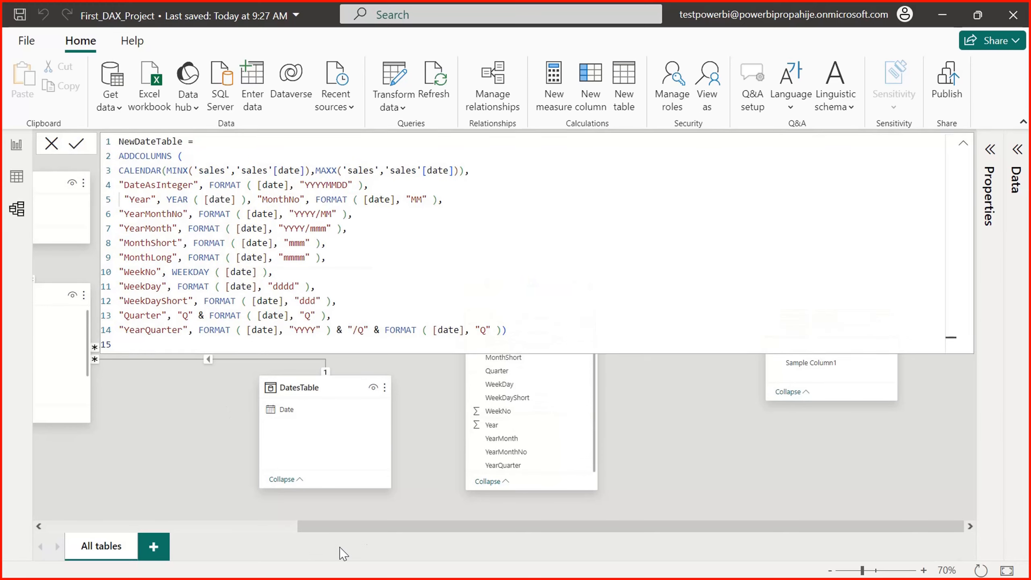
pyautogui.moveTo(390, 528); pyautogui.dragTo(230, 536)
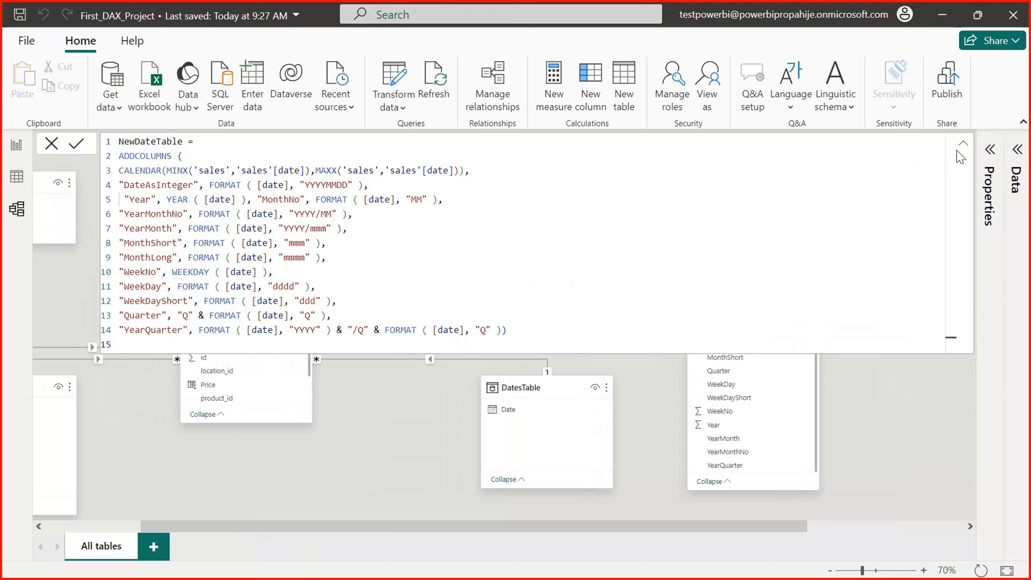
pyautogui.click(963, 143)
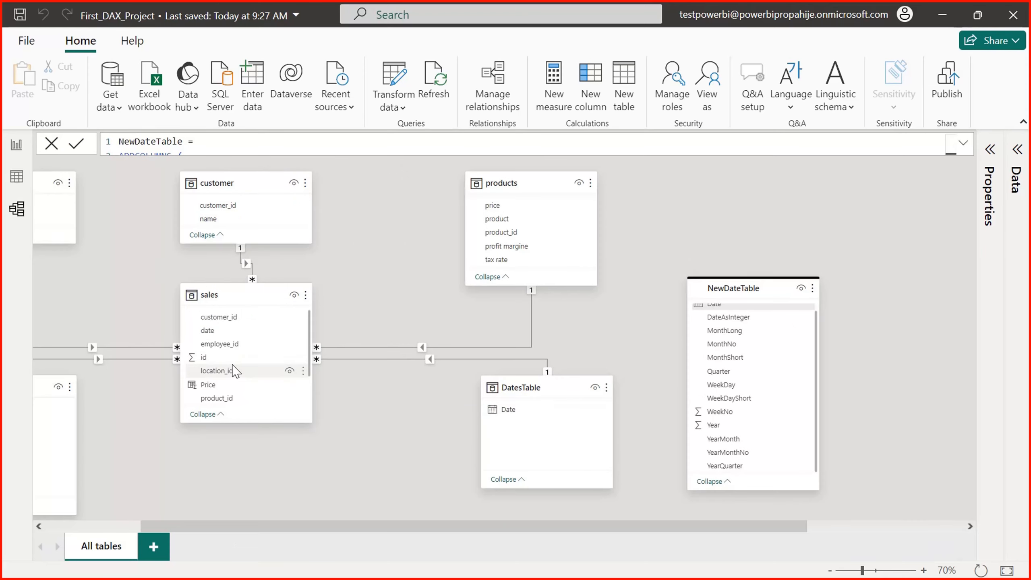
pyautogui.moveTo(207, 331); pyautogui.dragTo(713, 316)
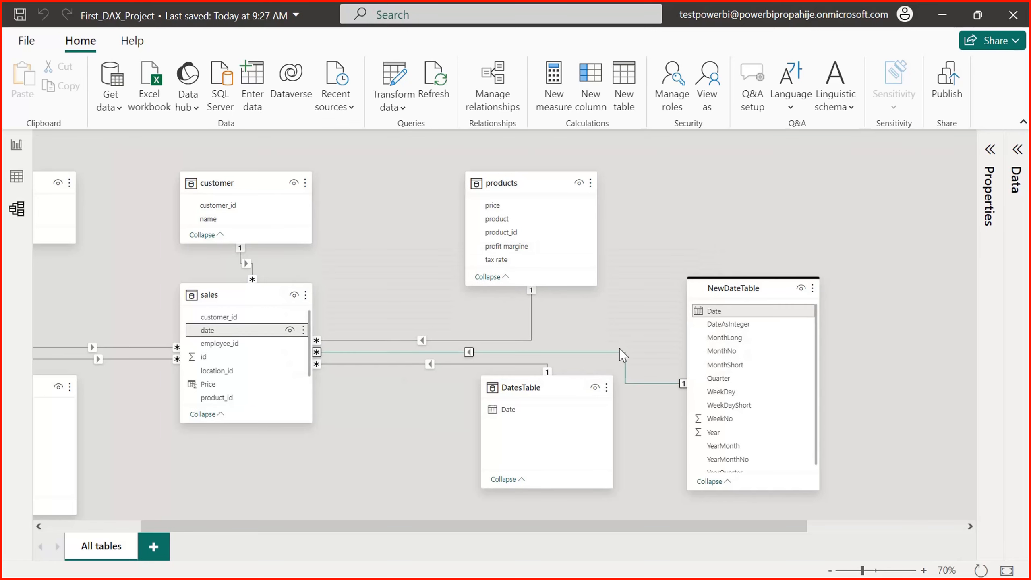
pyautogui.click(15, 148)
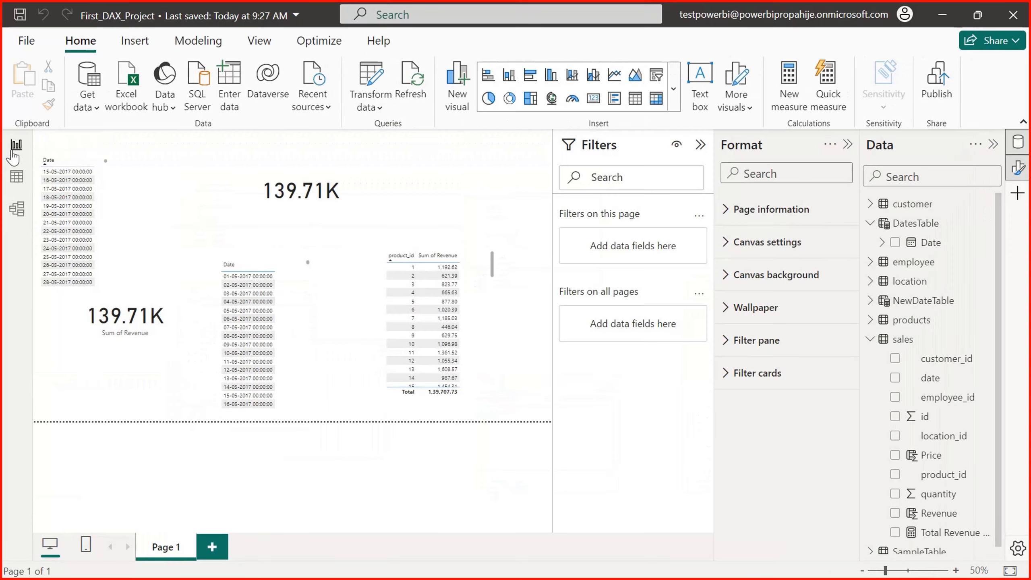
# Switch to the DAX reference in Chrome, expand the Date and time functions list and open the EDATE article
pyautogui.hotkey('alt', 'Tab')
pyautogui.hotkey('alt', 'Tab')
pyautogui.hotkey('alt', 'Tab')
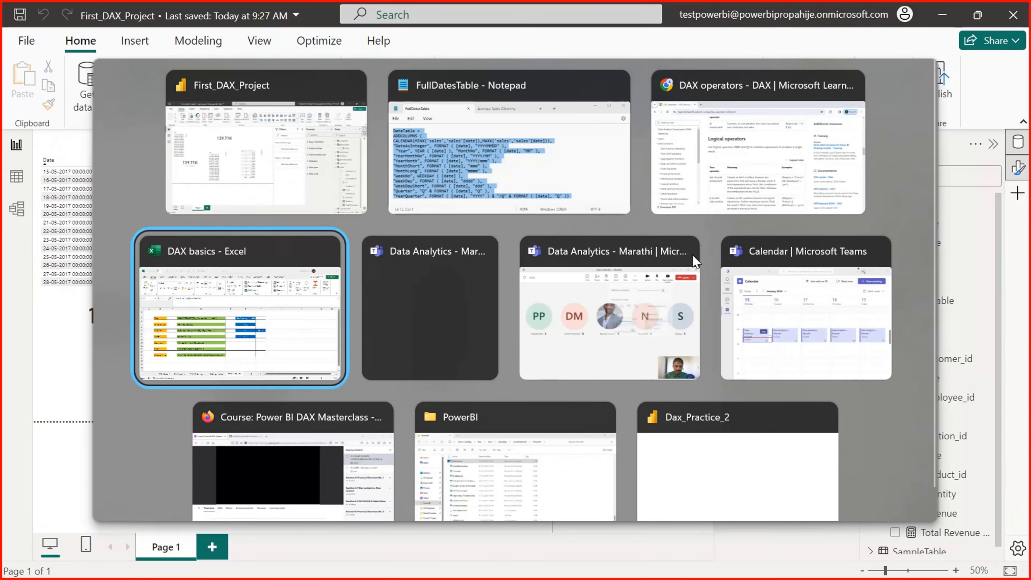
pyautogui.hotkey('alt', 'shift', 'Tab')
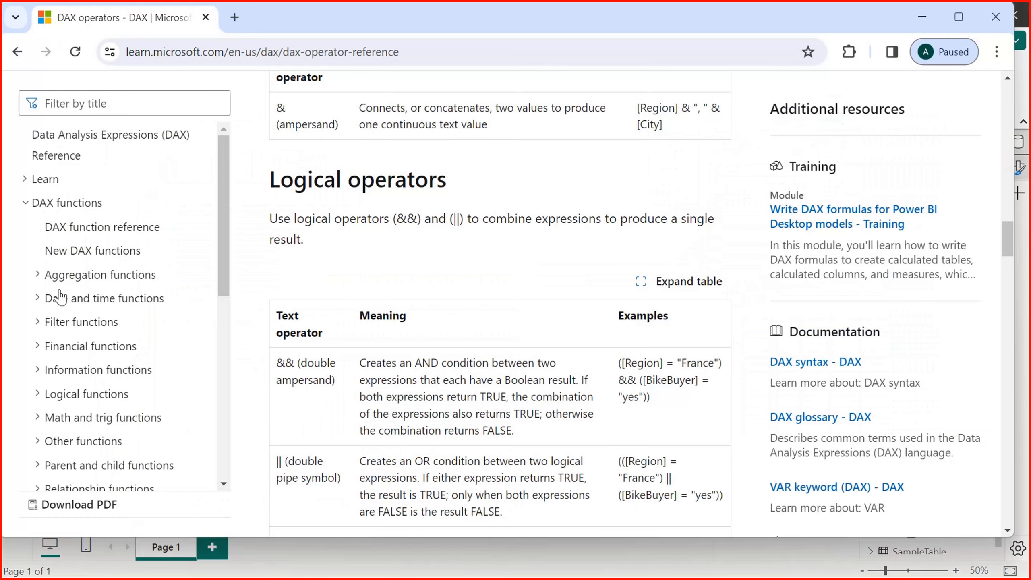
pyautogui.click(37, 298)
pyautogui.scroll(-1, 226, 235)
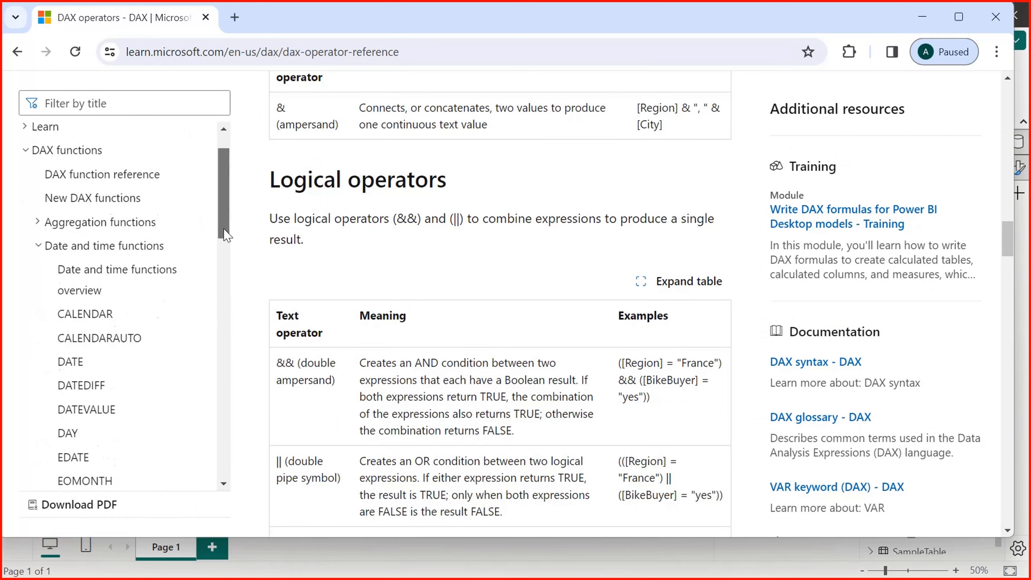
pyautogui.scroll(-3, 227, 234)
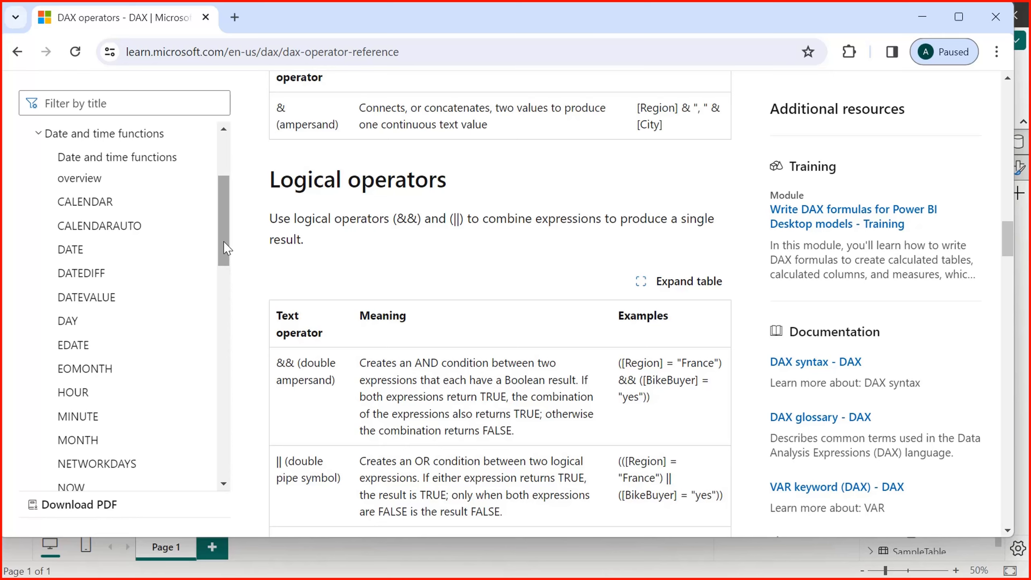
pyautogui.click(65, 344)
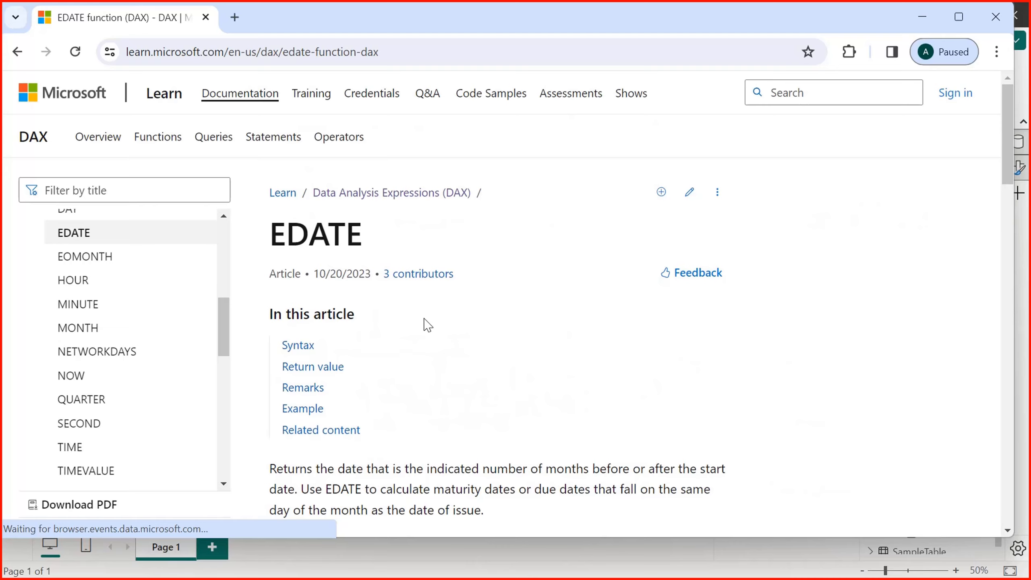
# Switch back to Power BI's table view and examine the full NewDateTable formula, including YearMonthNo and the FORMAT calls
pyautogui.hotkey('alt', 'Tab')
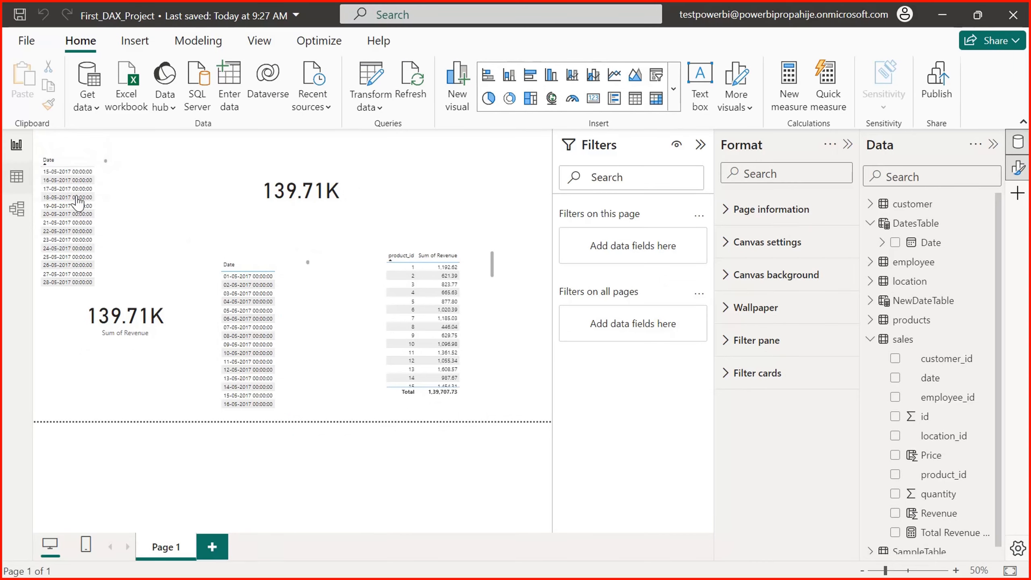
pyautogui.click(16, 176)
pyautogui.click(338, 207)
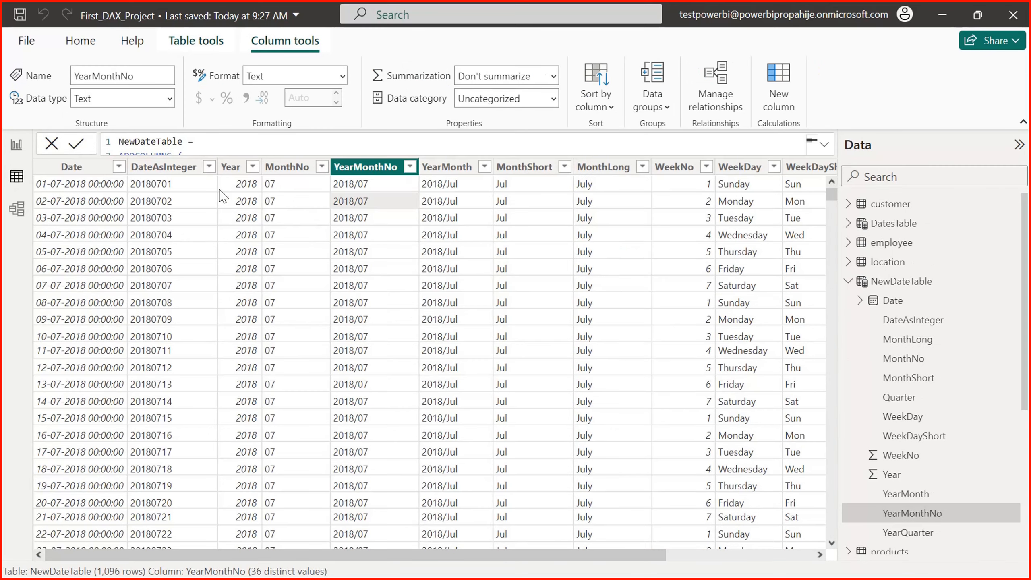
pyautogui.click(570, 148)
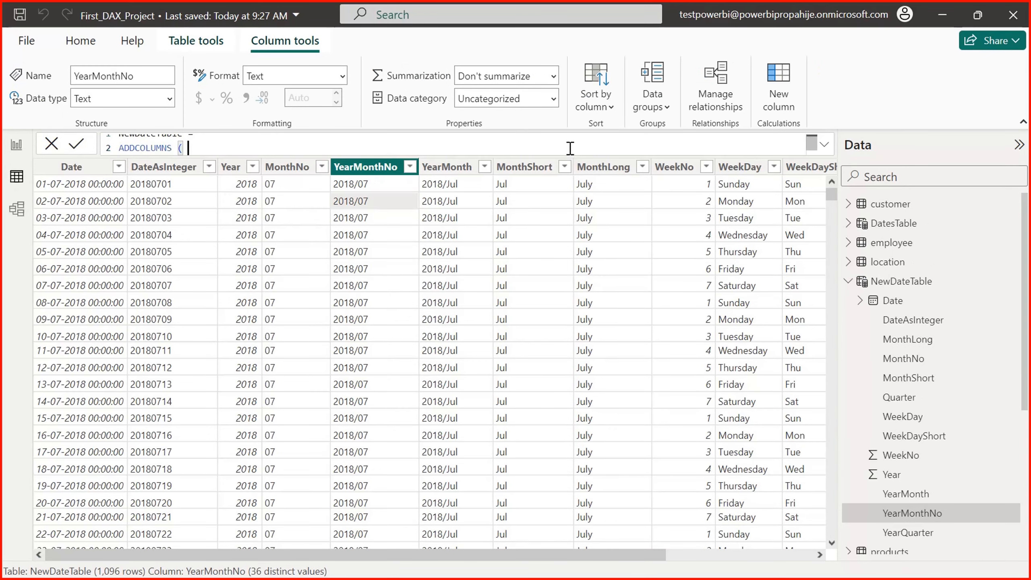
pyautogui.click(824, 145)
pyautogui.doubleClick(172, 213)
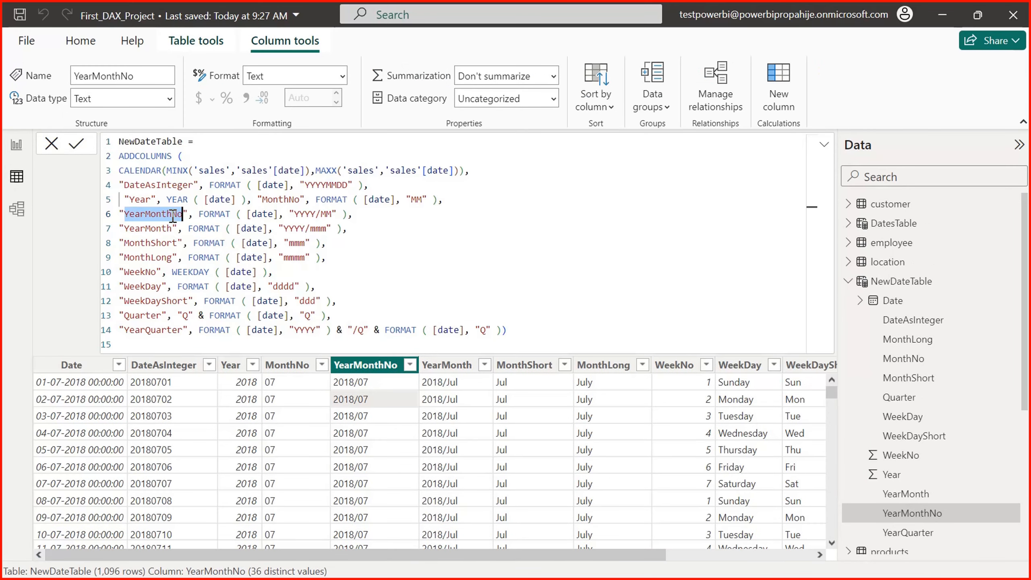
pyautogui.click(204, 243)
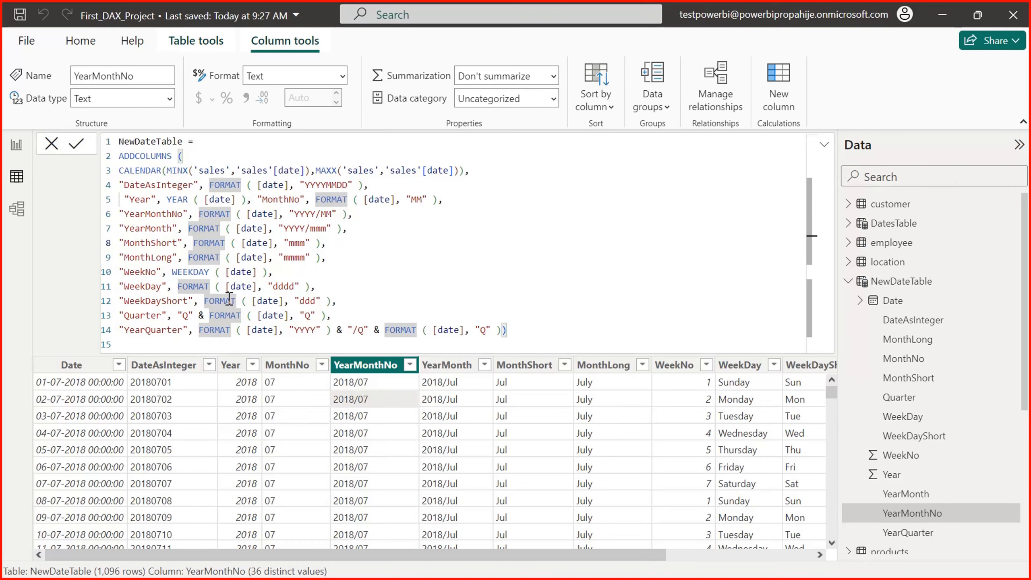
# Return to the DAX reference in Chrome and open the HOUR article and the Date and time functions overview
pyautogui.hotkey('alt', 'Tab')
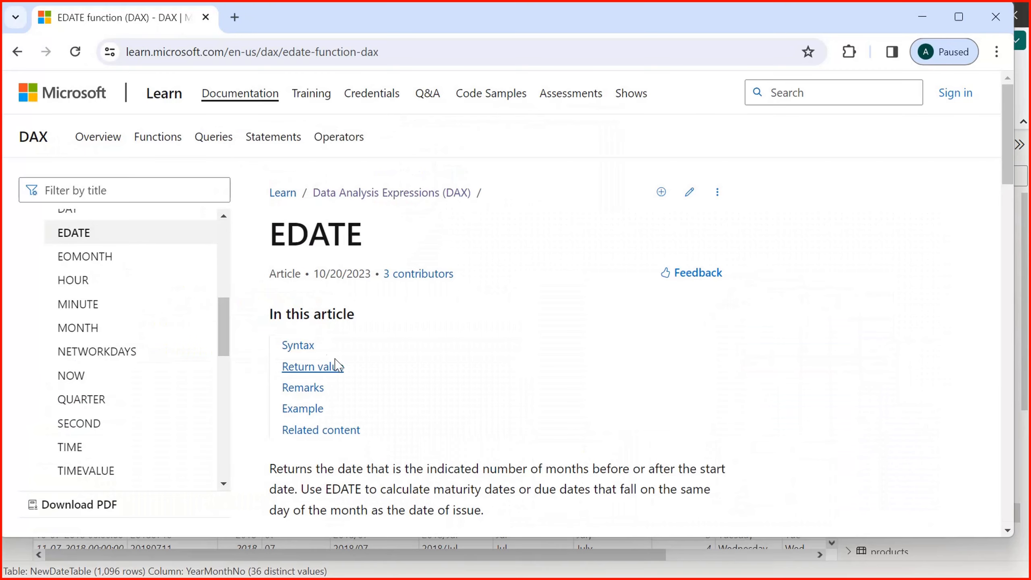
pyautogui.click(92, 286)
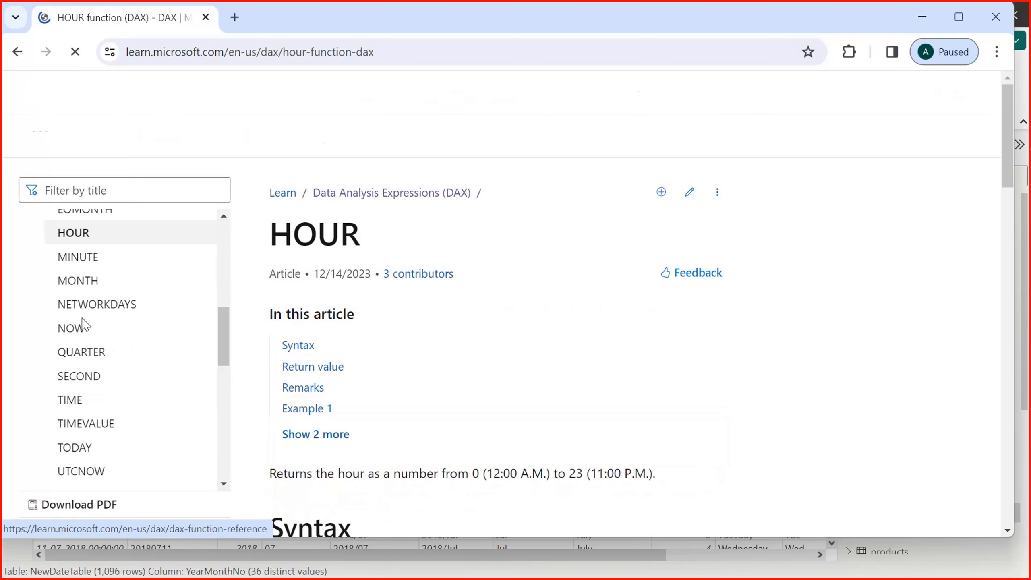
pyautogui.moveTo(223, 336); pyautogui.dragTo(225, 267)
pyautogui.click(75, 349)
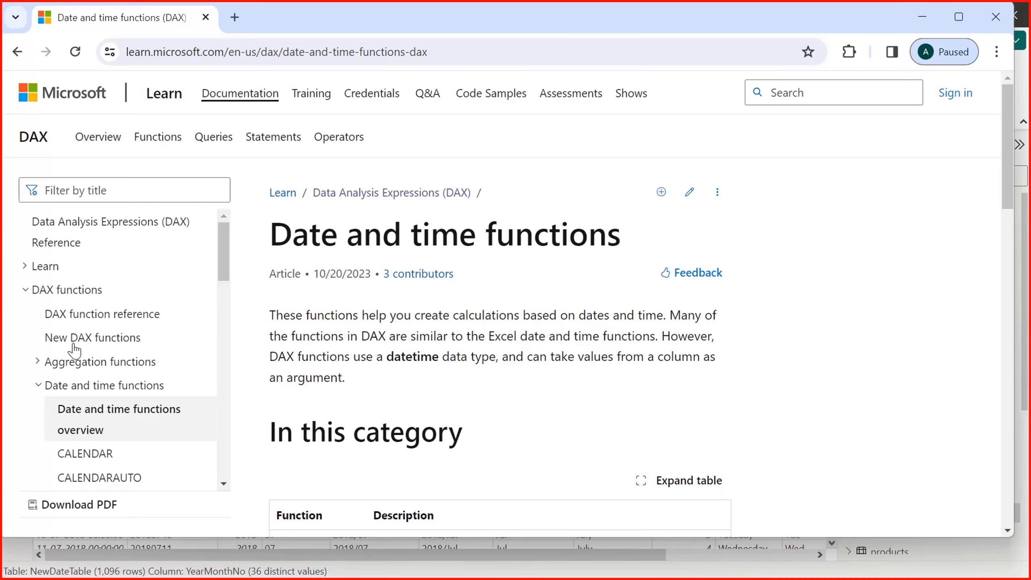
# Switch to Power BI, review the NewDateTable formula from the WeekNo line to its end, and return to the report
pyautogui.hotkey('alt', 'Tab')
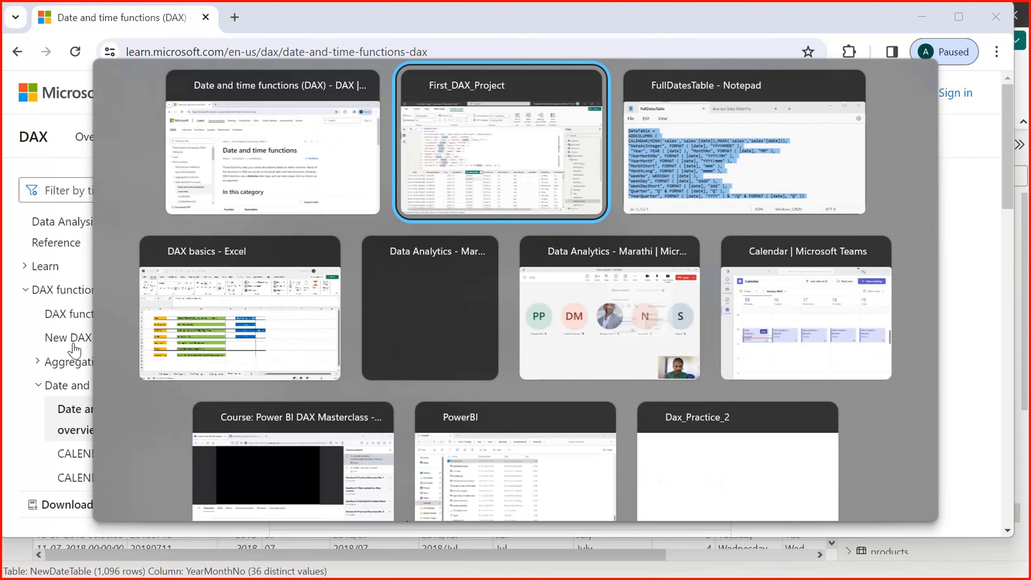
pyautogui.hotkey('alt', 'Tab')
pyautogui.hotkey('alt', 'shift', 'Tab')
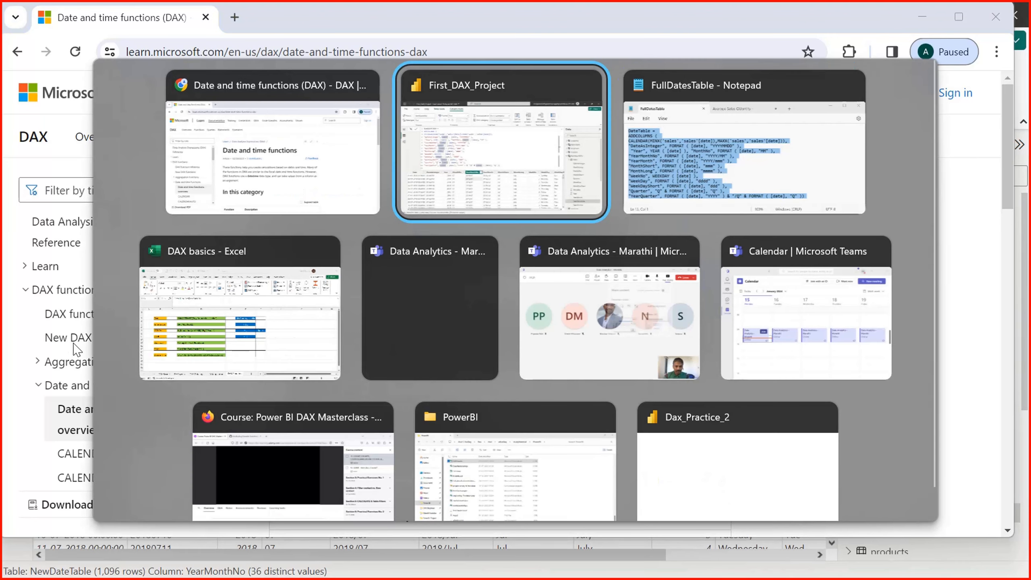
pyautogui.hotkey('alt', 'Tab')
pyautogui.hotkey('alt', 'shift', 'Tab')
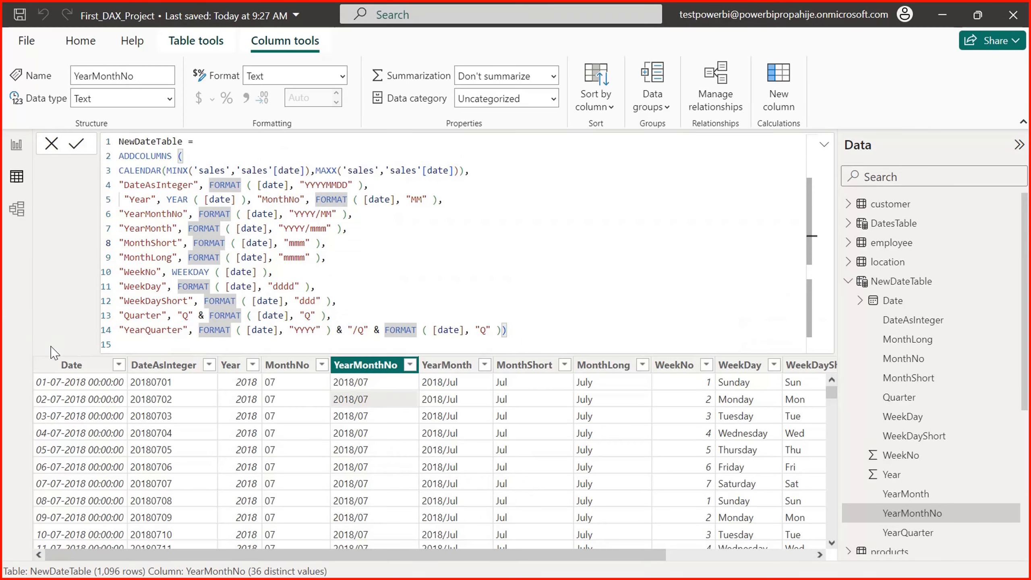
pyautogui.click(347, 272)
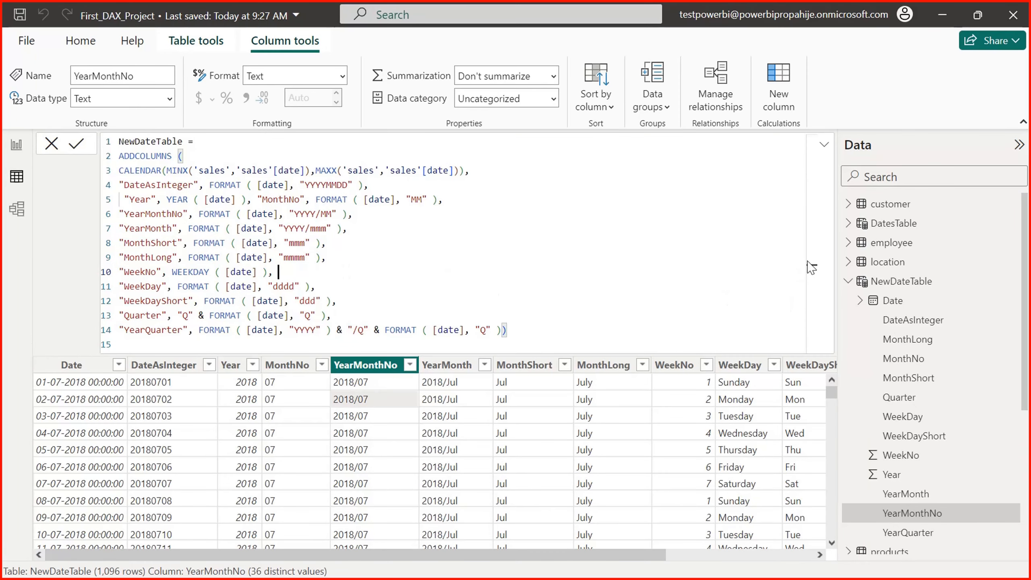
pyautogui.press('Down')
pyautogui.press('Down')
pyautogui.press('Down')
pyautogui.press('Down')
pyautogui.press('Down')
pyautogui.click(16, 145)
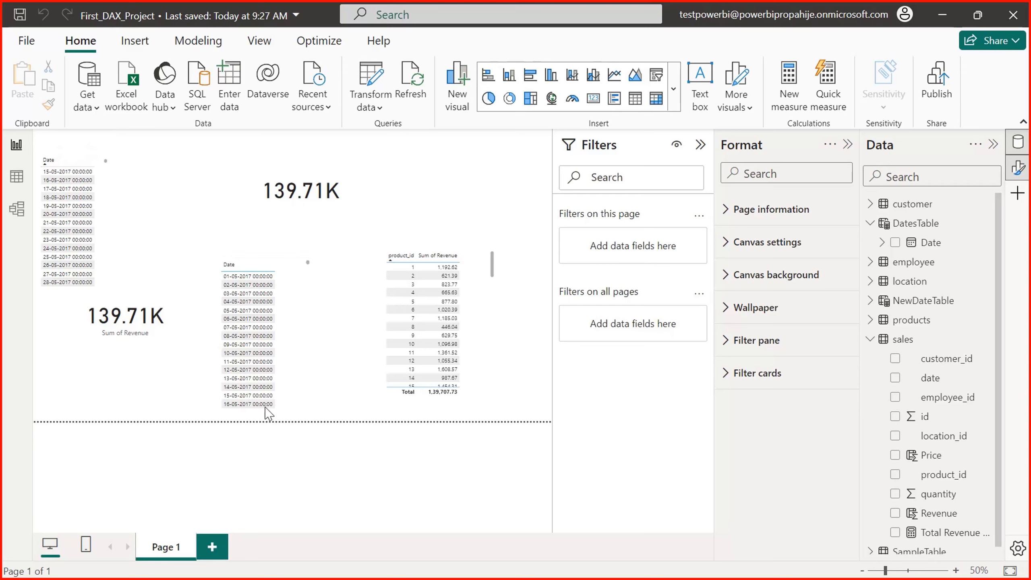
# Examine the fields of SampleTable and sales and display the formula of the Total Revenue New measure
pyautogui.click(869, 340)
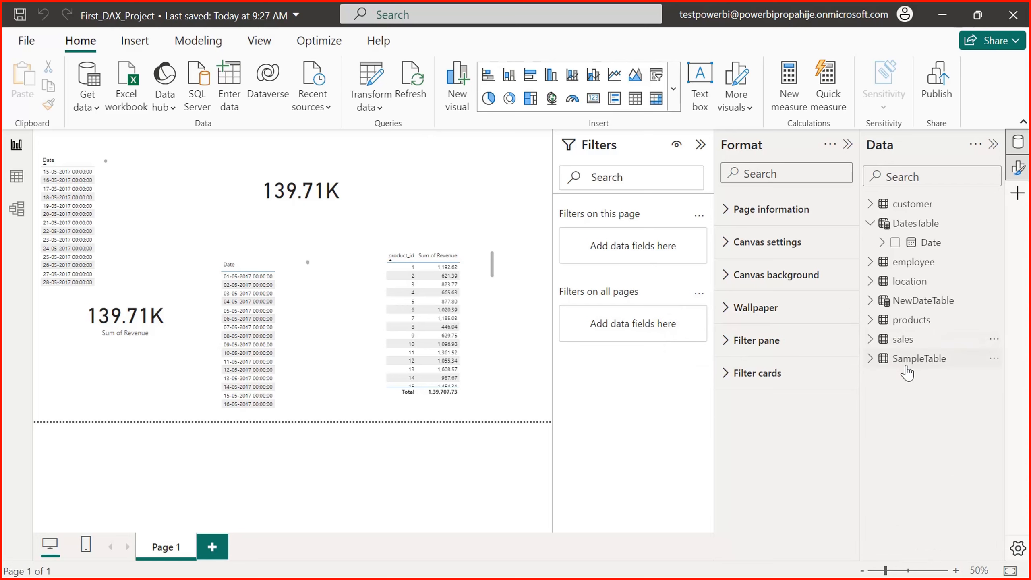
pyautogui.click(871, 358)
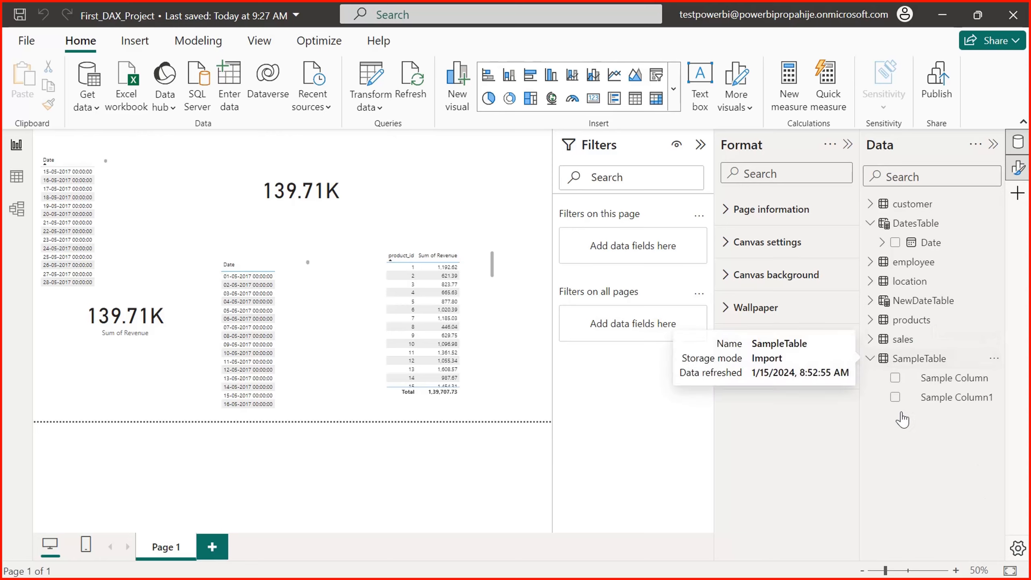
pyautogui.click(871, 358)
pyautogui.click(870, 339)
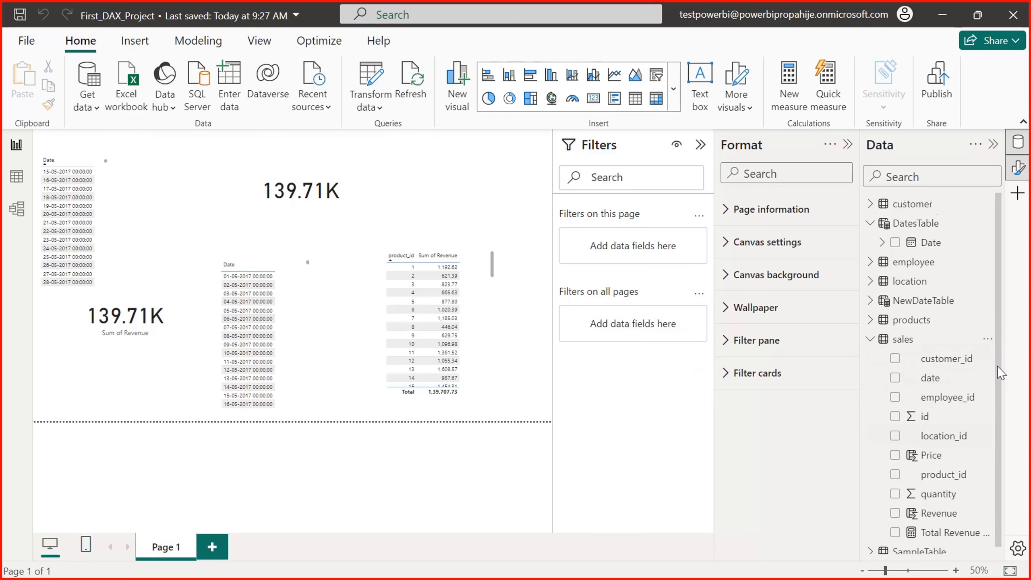
pyautogui.scroll(-1, 930, 488)
pyautogui.click(934, 526)
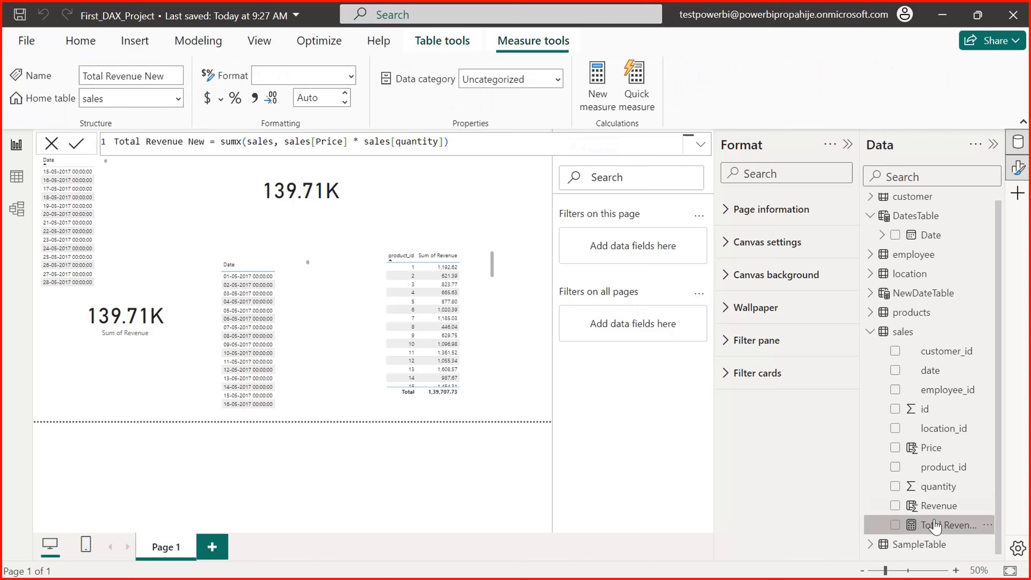
pyautogui.scroll(1, 995, 437)
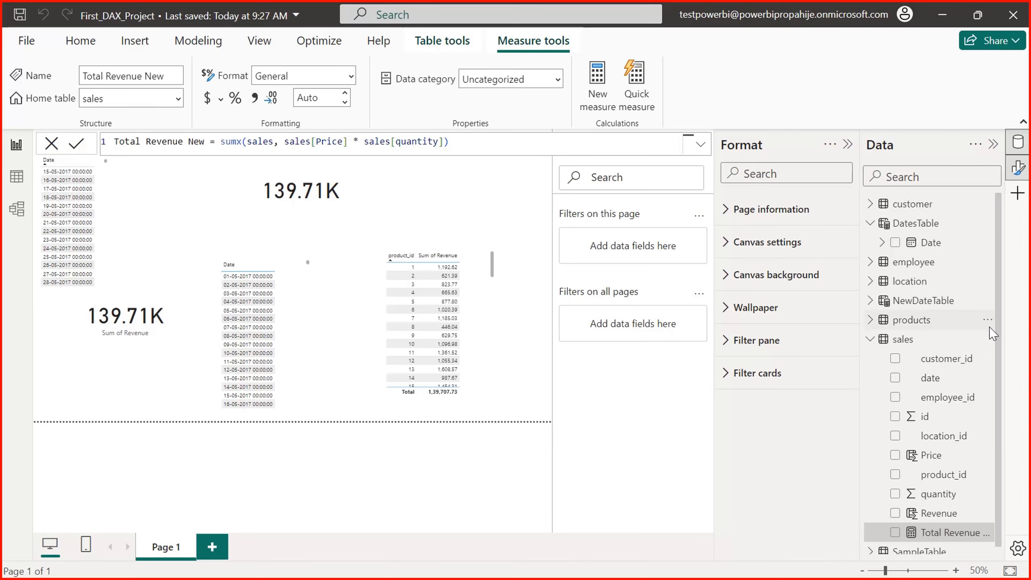
pyautogui.scroll(-1, 997, 312)
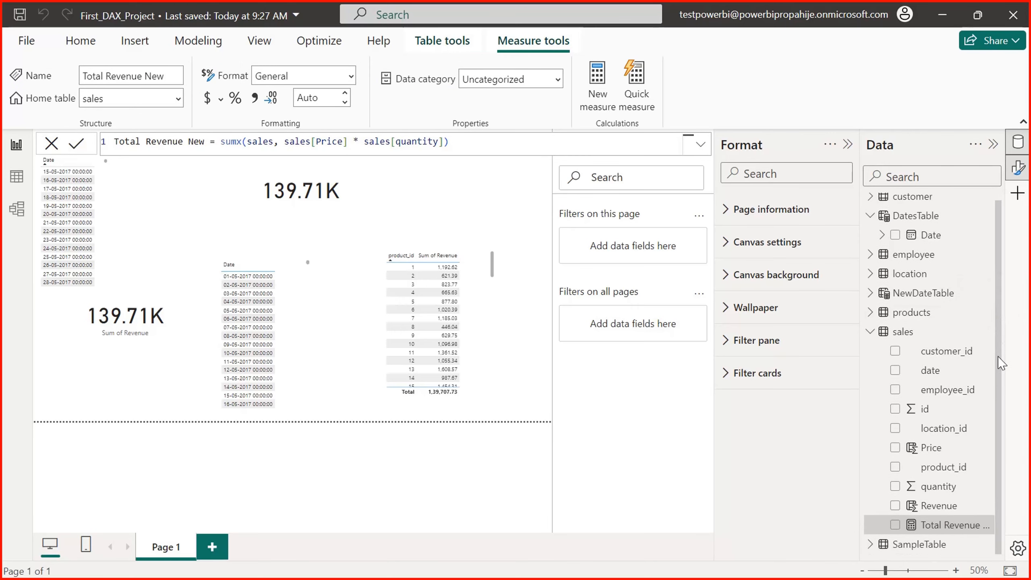
pyautogui.scroll(1, 997, 300)
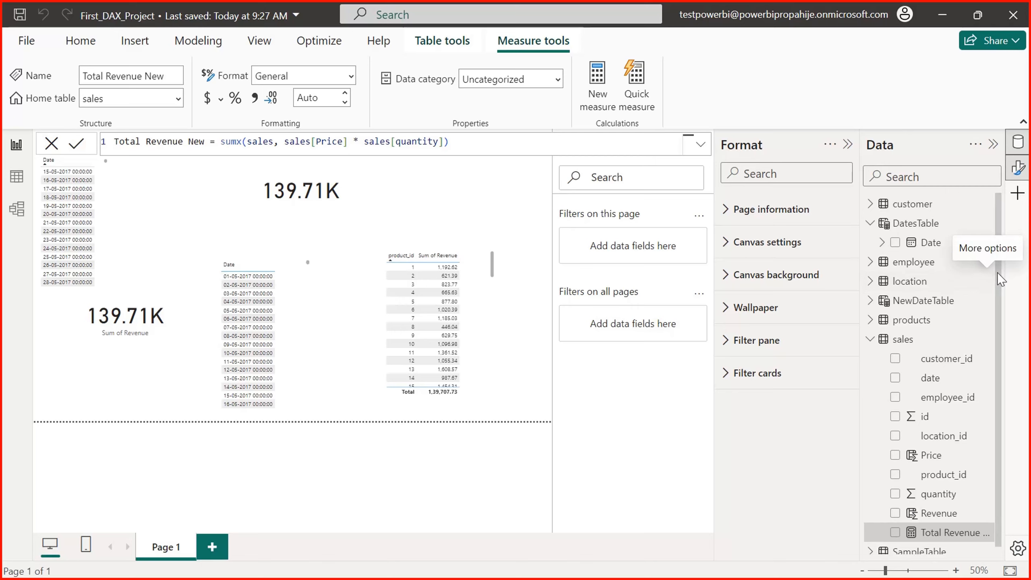
# Create an empty table named "Key Measure tables" with manual data entry and load it into the model
pyautogui.click(91, 42)
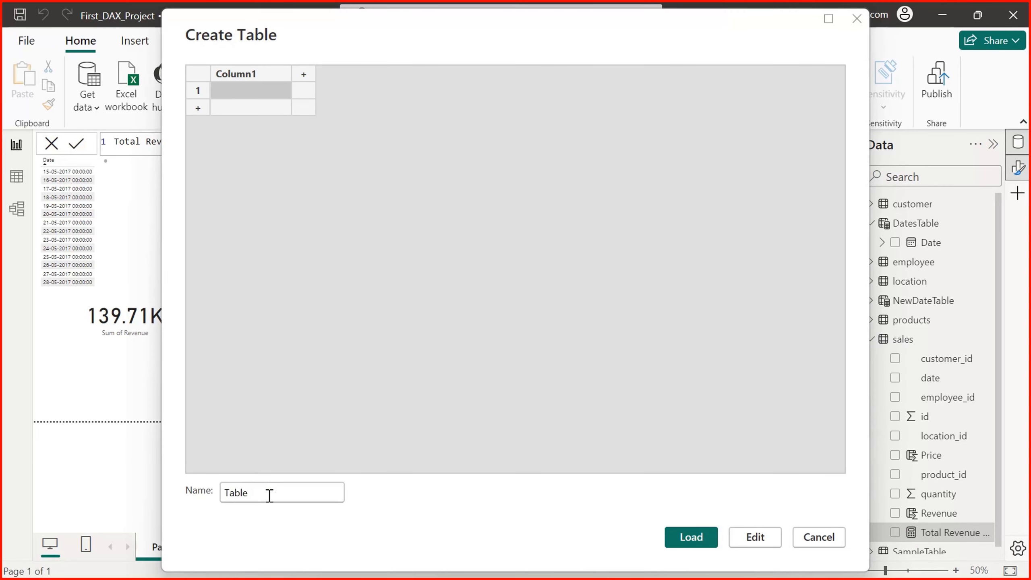
pyautogui.doubleClick(267, 493)
pyautogui.write('K')
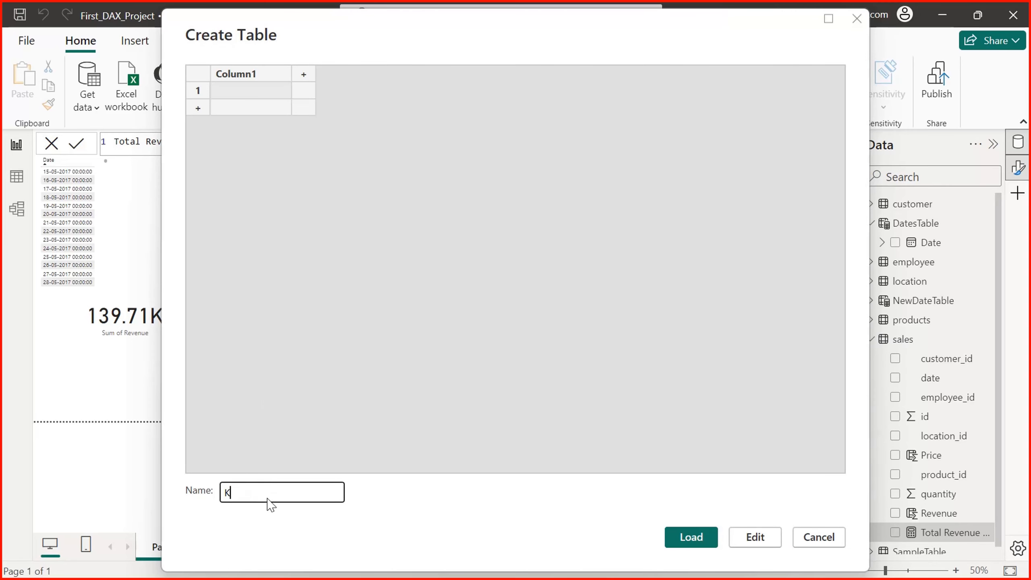
pyautogui.write('ey Measure tables')
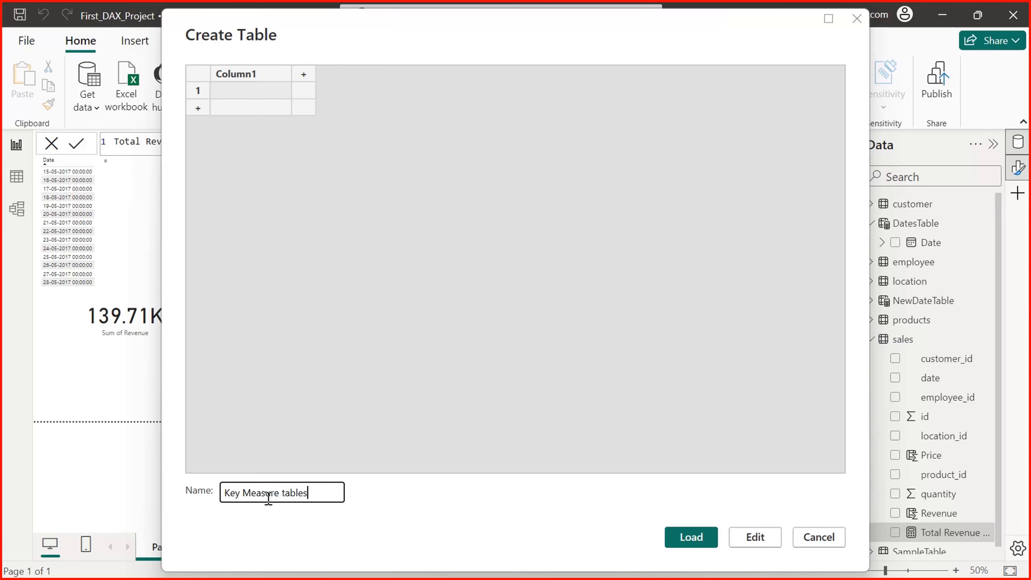
pyautogui.click(698, 540)
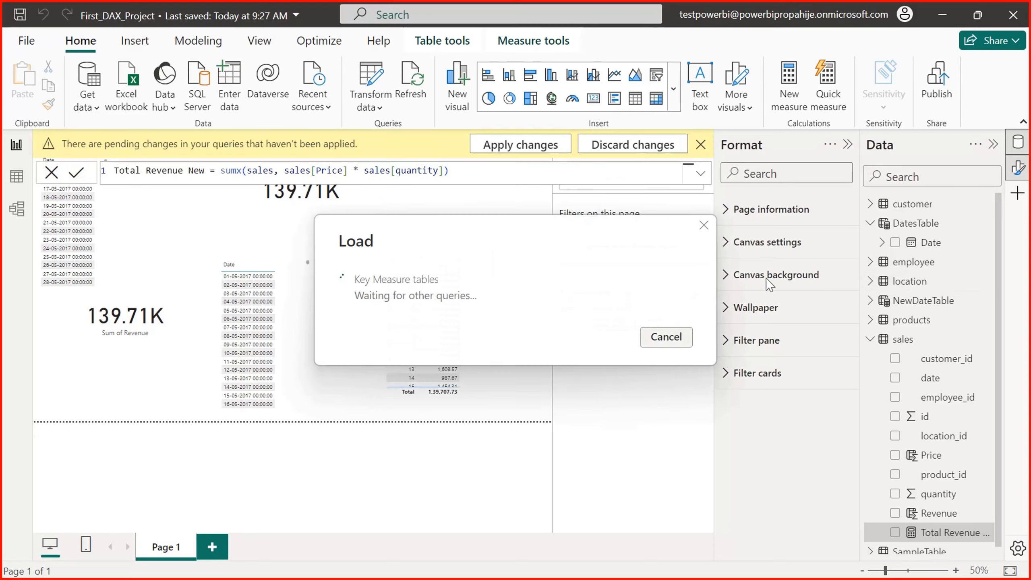
pyautogui.click(557, 145)
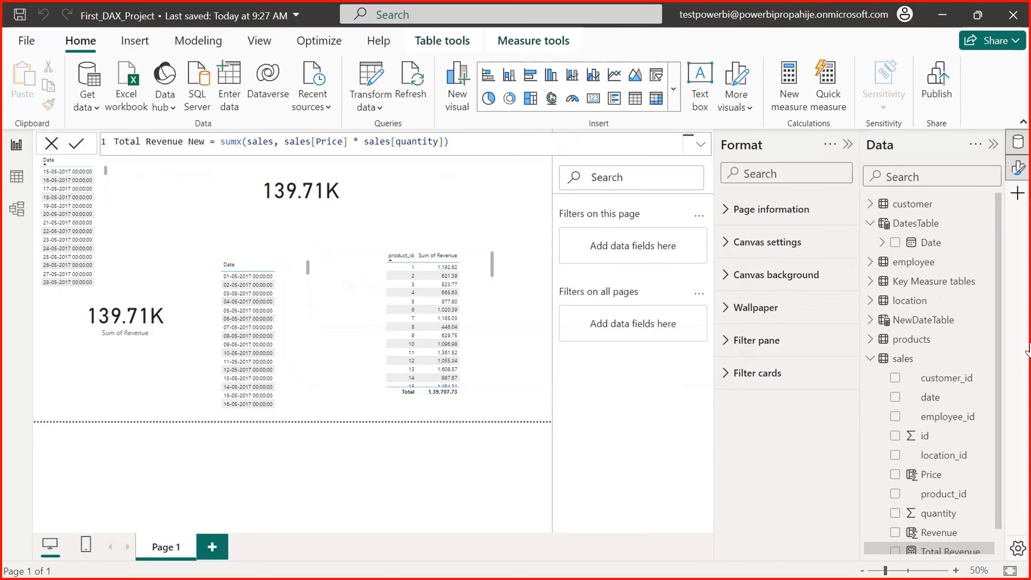
# Expand Key Measure tables and show the sales measure Total Revenue New in a card visual on the report
pyautogui.click(870, 281)
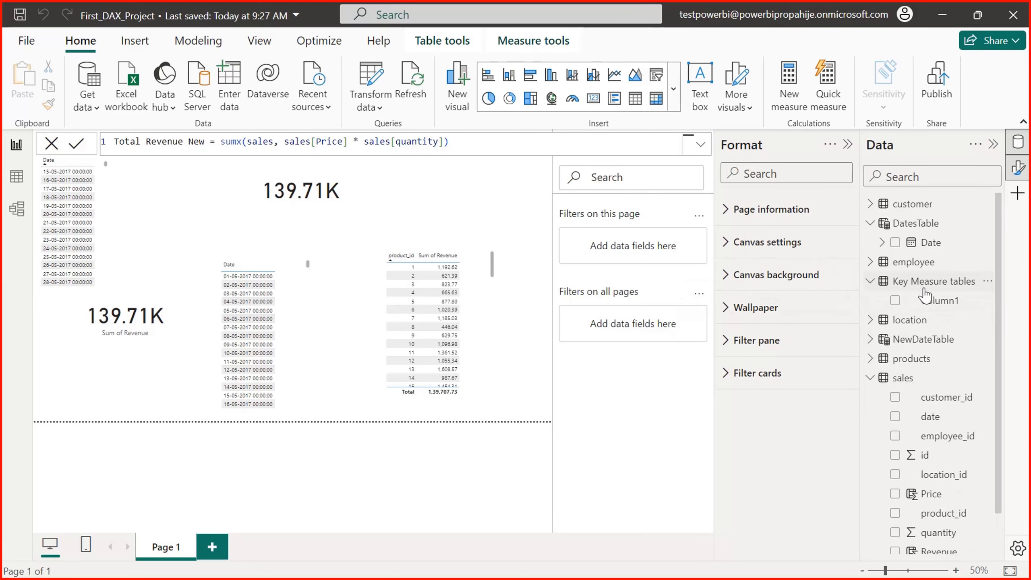
pyautogui.scroll(-2, 997, 382)
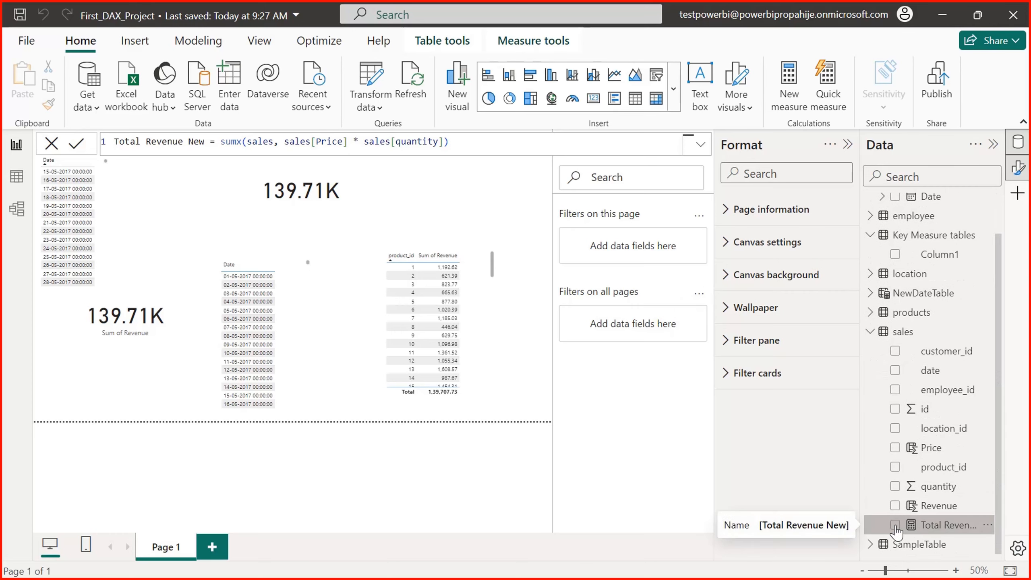
pyautogui.click(945, 528)
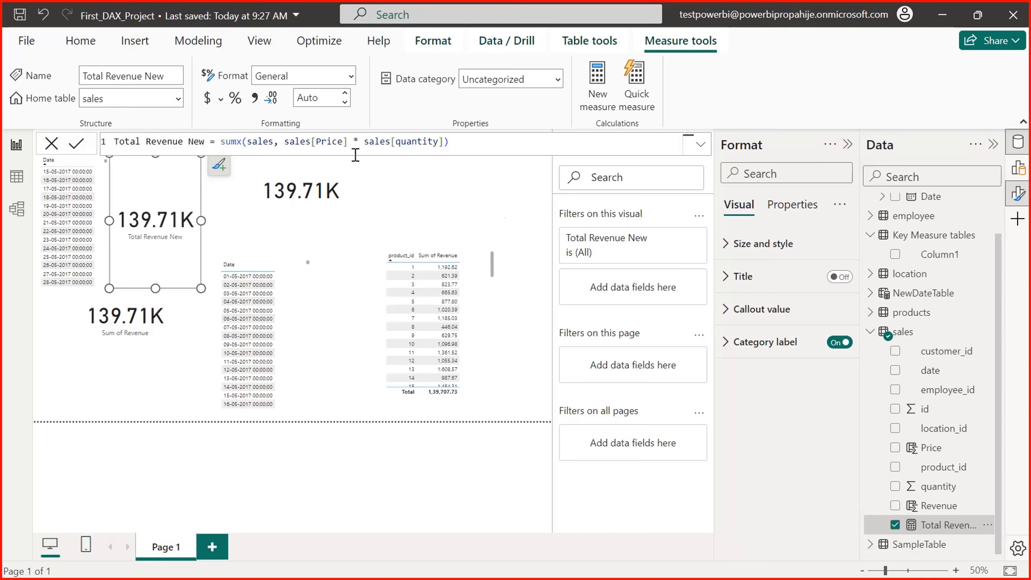
# Change the home table of the Total Revenue New measure from sales to Key Measure tables
pyautogui.scroll(2, 997, 376)
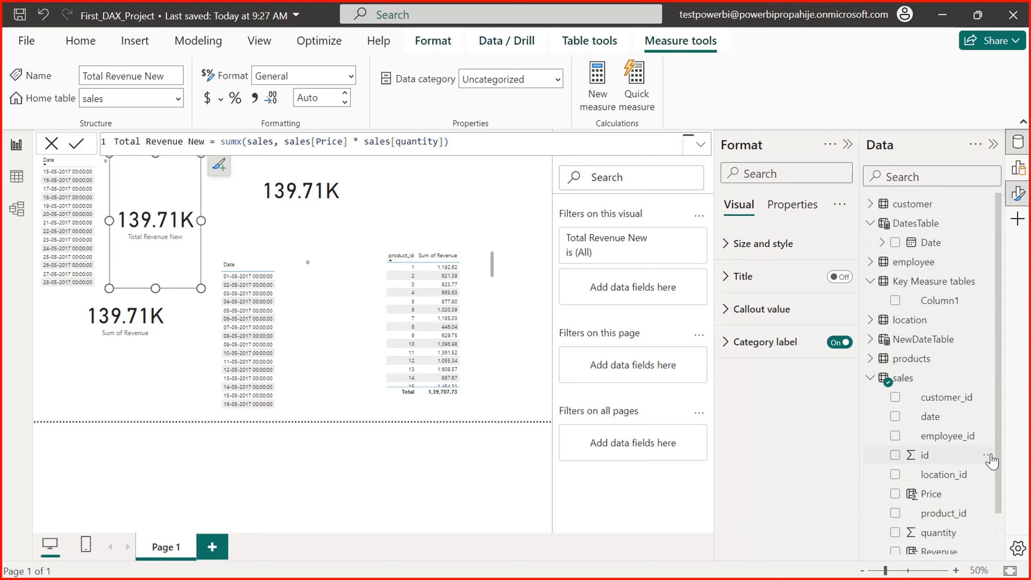
pyautogui.rightClick(903, 380)
pyautogui.click(787, 450)
pyautogui.scroll(-2, 995, 397)
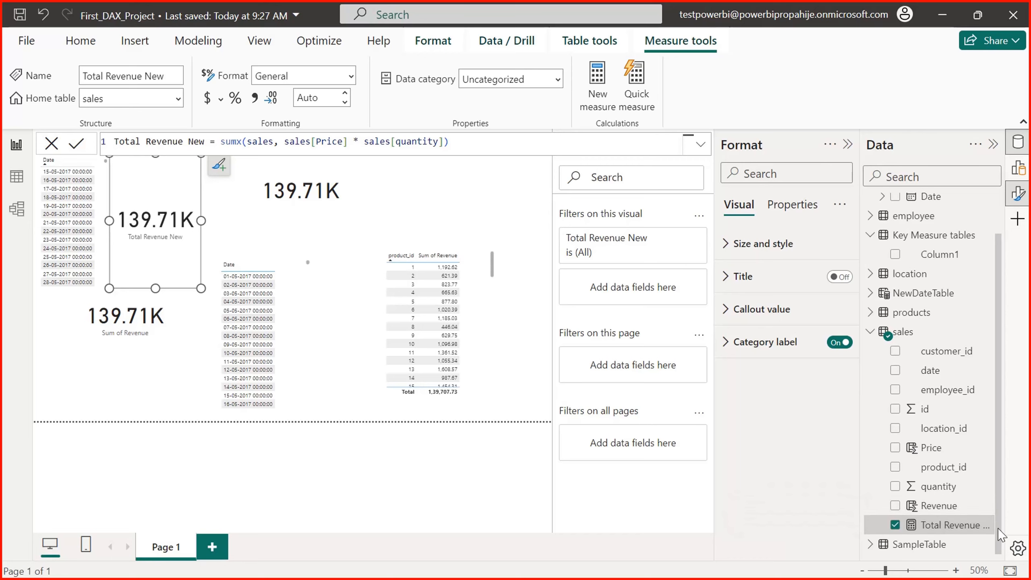
pyautogui.scroll(2, 982, 487)
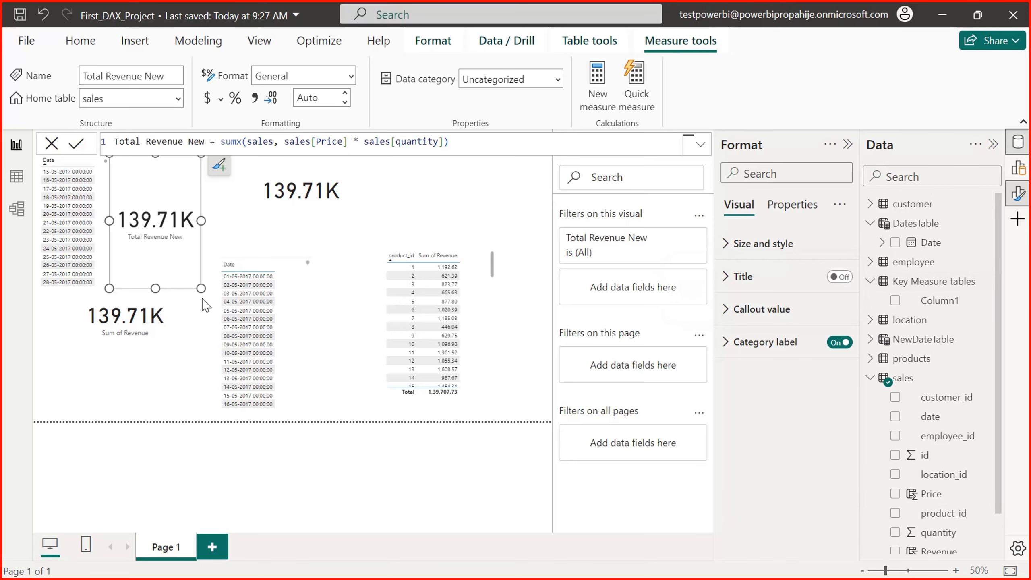
pyautogui.click(178, 99)
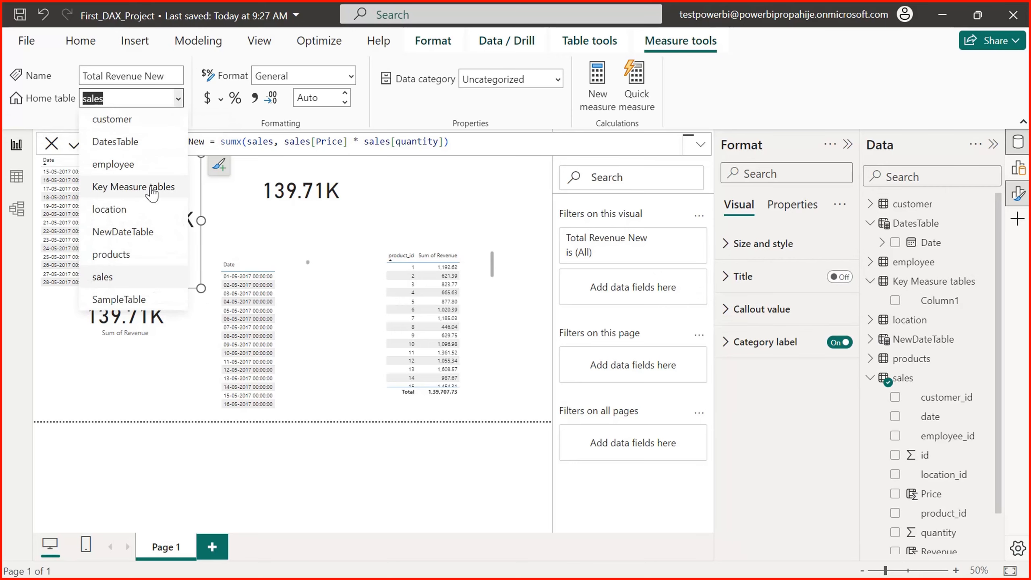
pyautogui.click(151, 193)
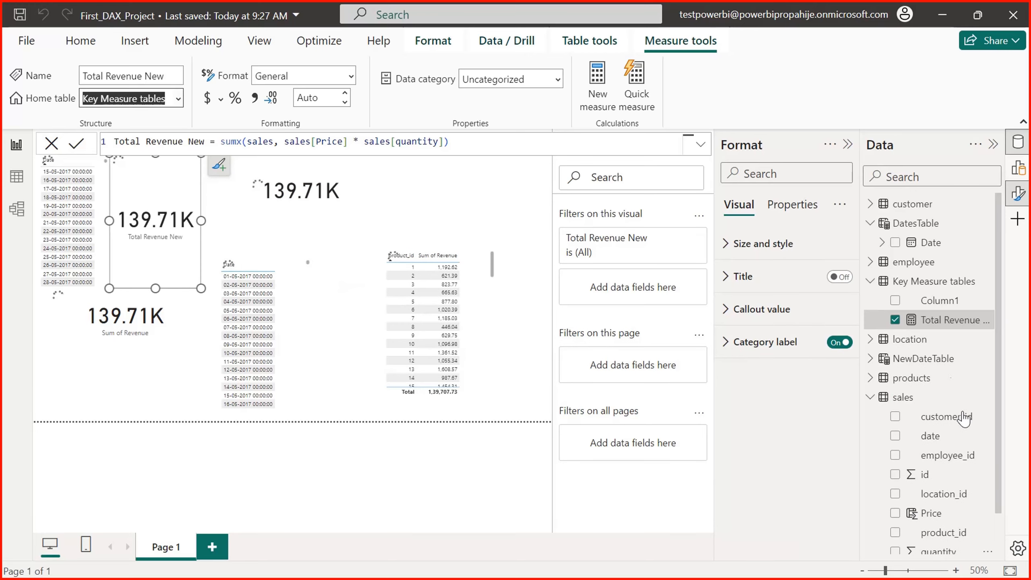
# Delete the placeholder column Column1 from Key Measure tables
pyautogui.click(968, 308)
pyautogui.click(987, 301)
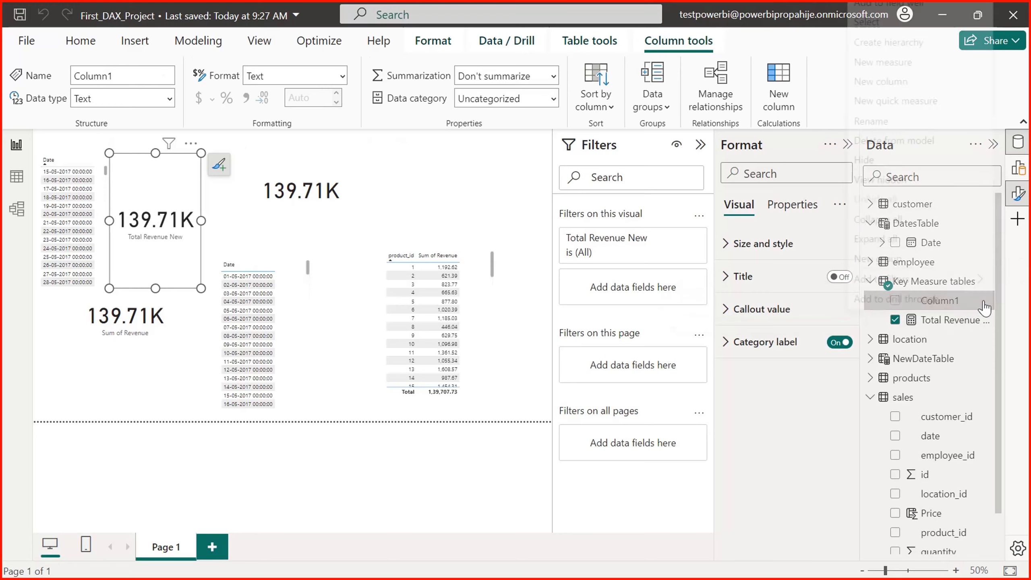
pyautogui.click(929, 140)
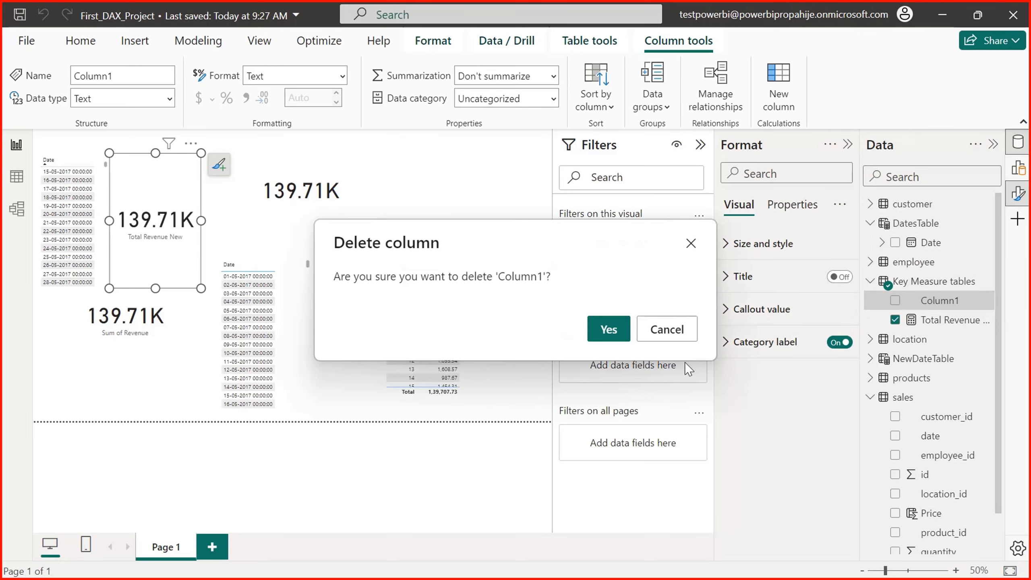
pyautogui.click(609, 329)
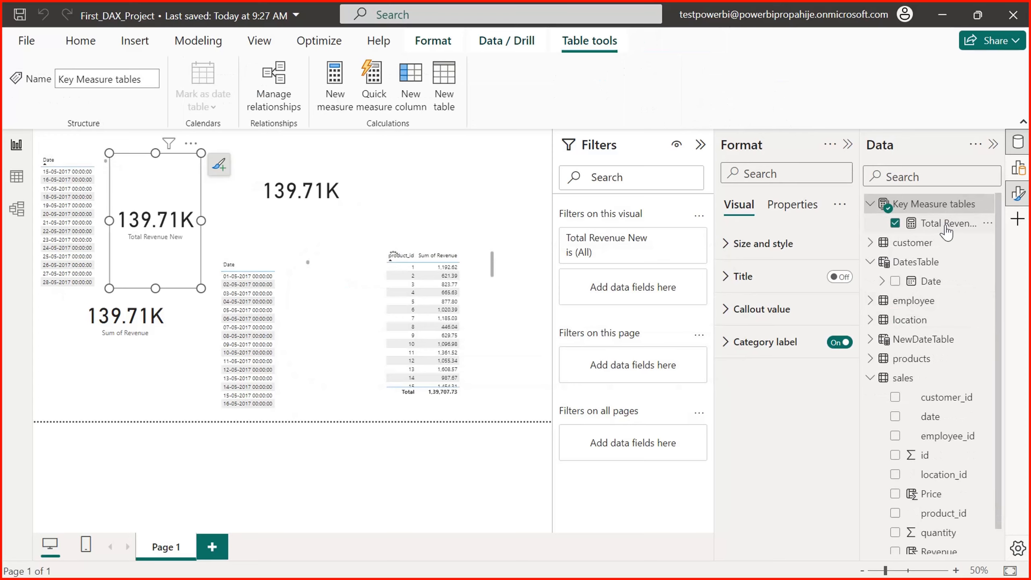
# Display the formula of Total Revenue New in its new table and collapse the sales table's field list
pyautogui.click(947, 223)
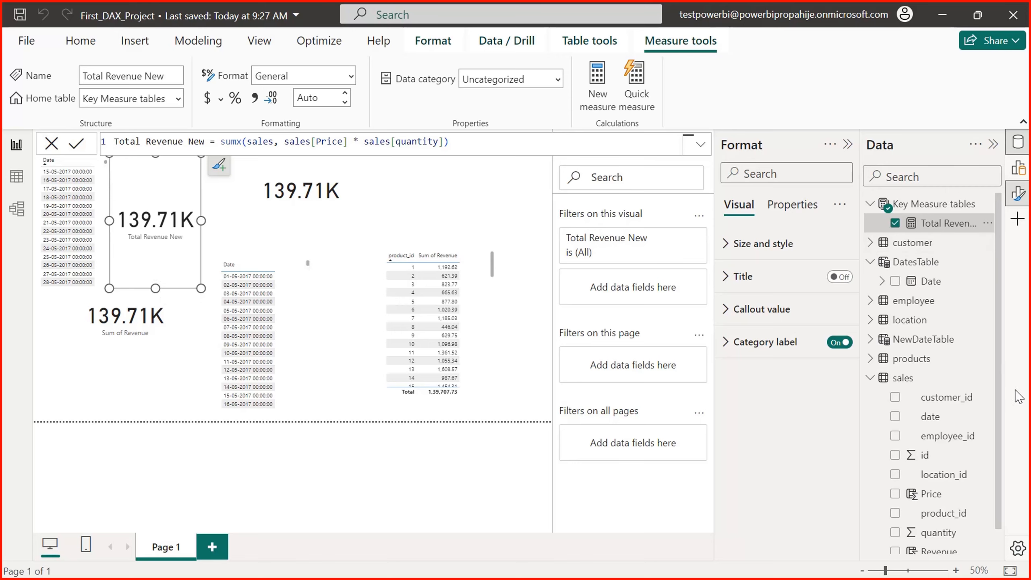
pyautogui.scroll(-1, 990, 536)
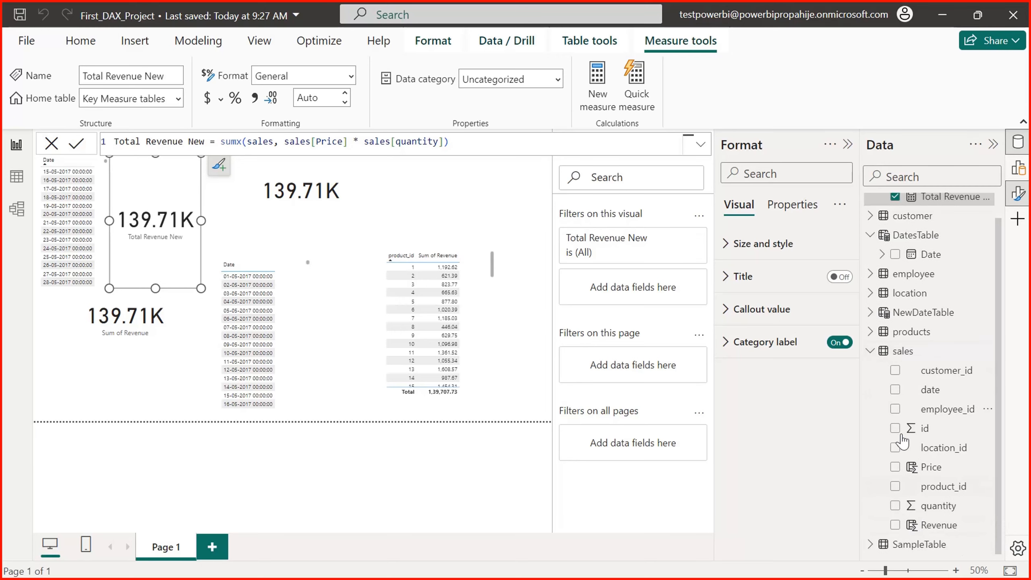
pyautogui.click(871, 351)
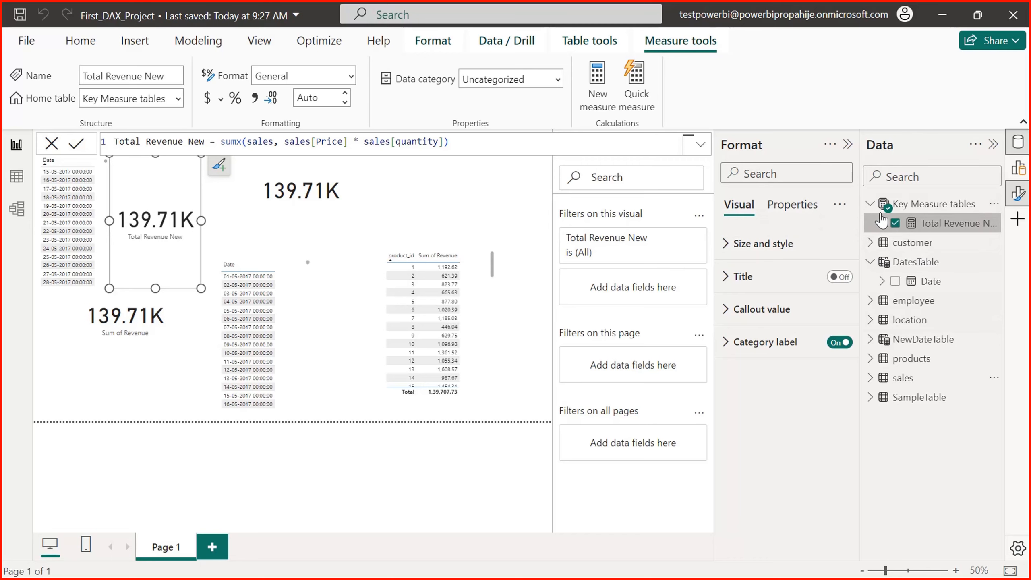
pyautogui.click(870, 242)
pyautogui.click(869, 242)
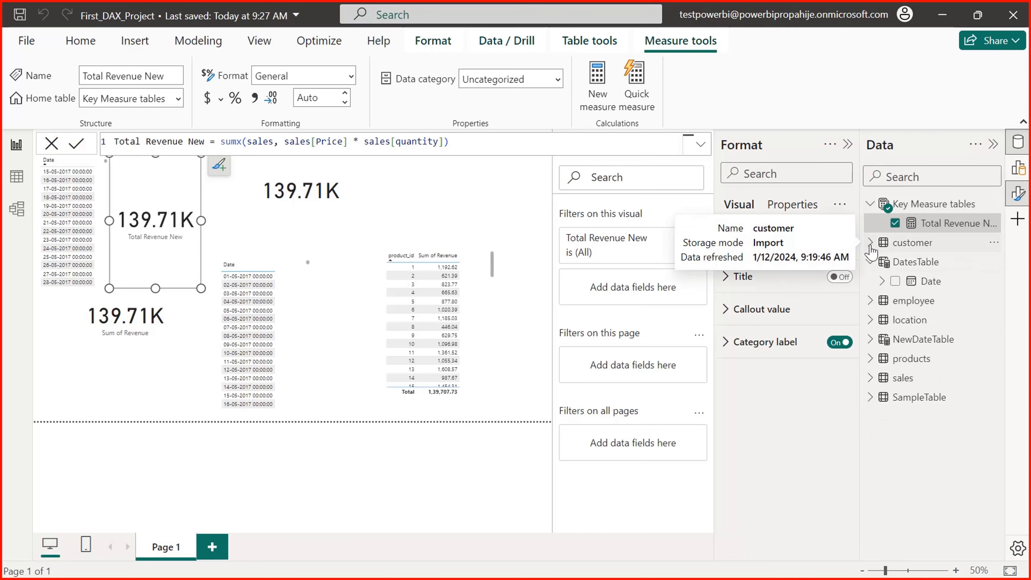
# Examine the fields and the formula of NewDateTable, return to Key Measure tables and collapse NewDateTable's field list
pyautogui.click(870, 341)
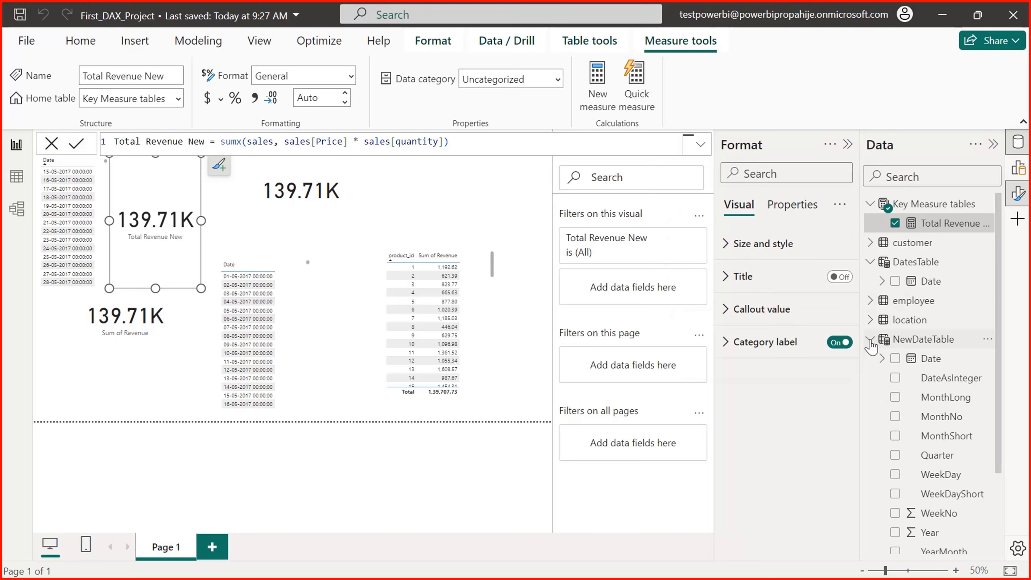
pyautogui.click(871, 340)
pyautogui.click(870, 341)
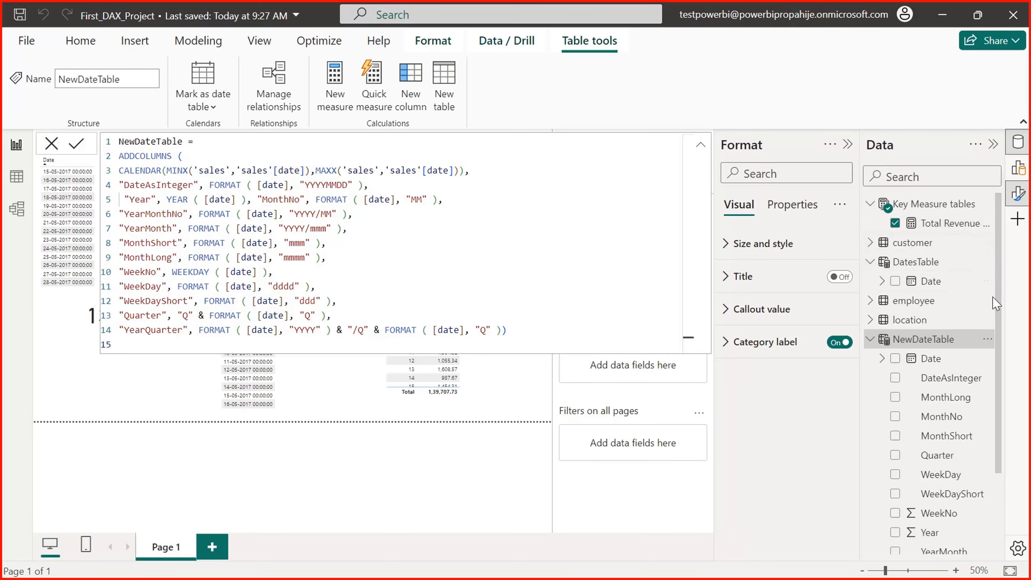
pyautogui.moveTo(993, 289); pyautogui.dragTo(994, 280)
pyautogui.click(404, 245)
pyautogui.click(701, 145)
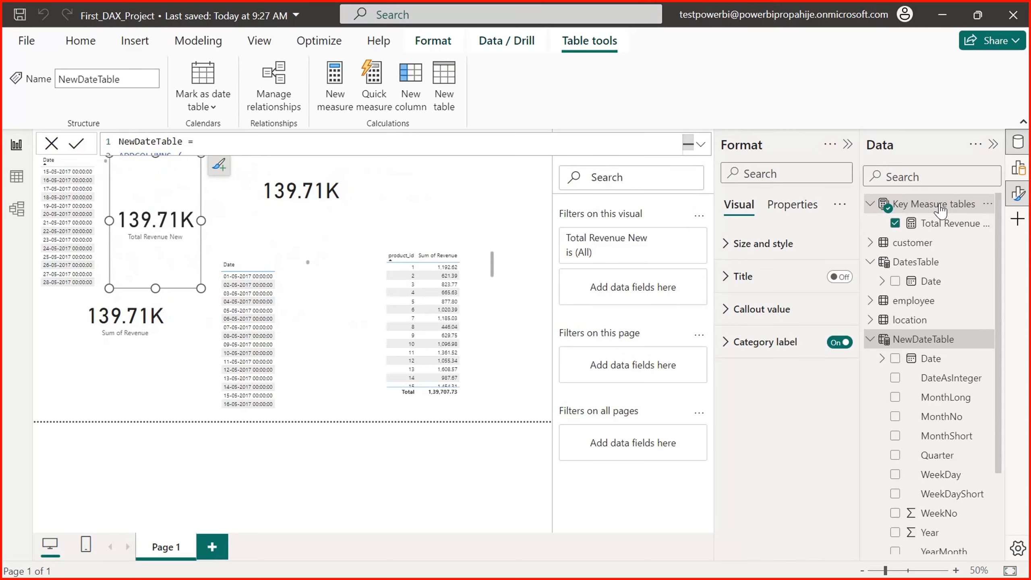
pyautogui.click(940, 208)
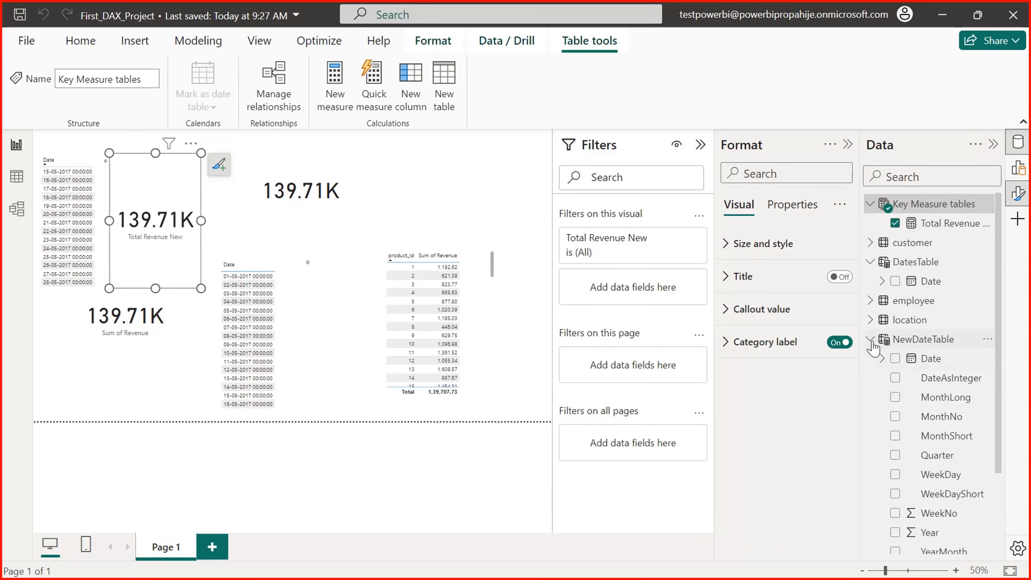
pyautogui.click(870, 340)
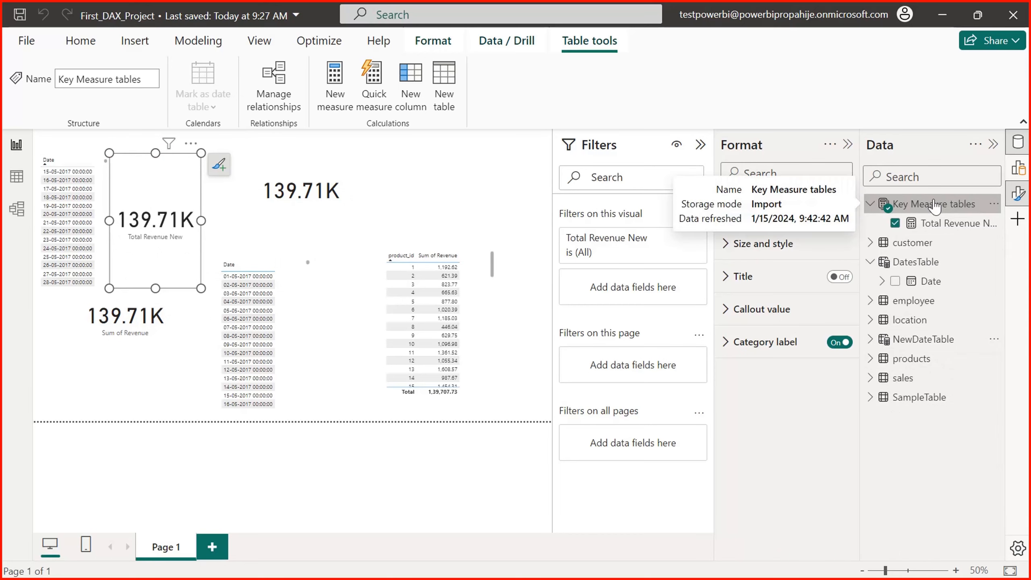
# Add a new measure to Key Measure tables and enlarge its formula editor
pyautogui.rightClick(934, 206)
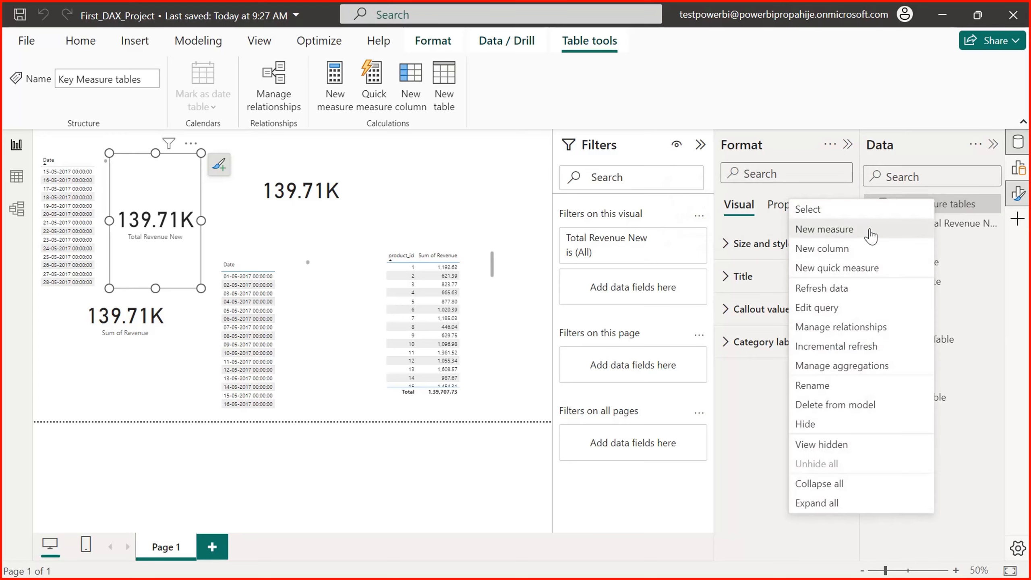
pyautogui.click(429, 261)
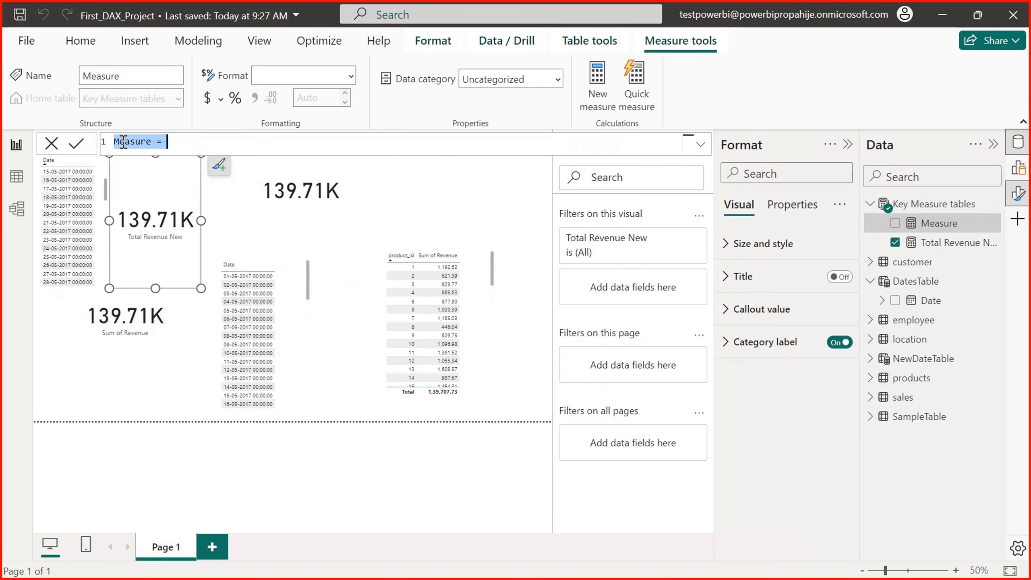
pyautogui.click(125, 144)
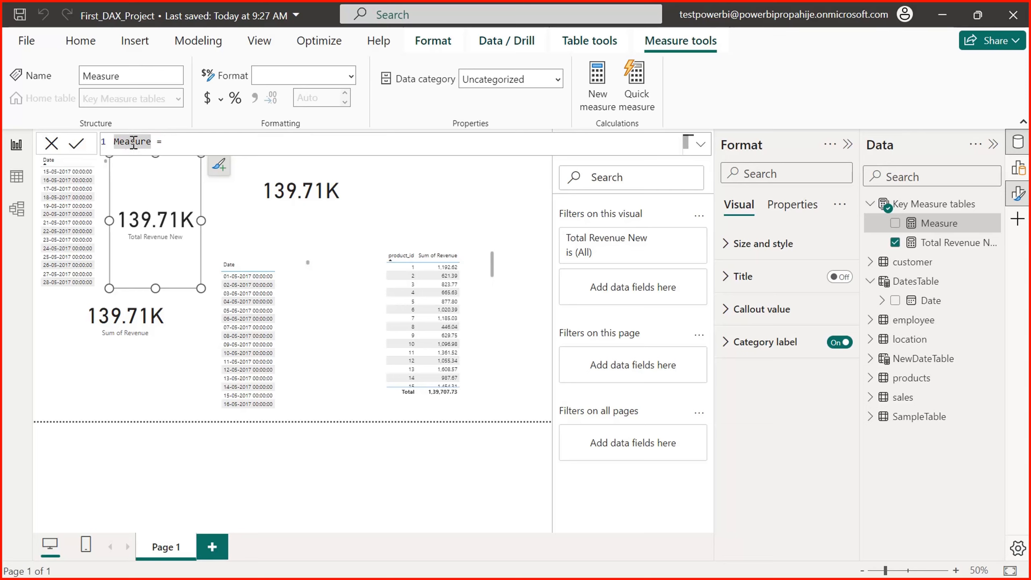
pyautogui.click(181, 141)
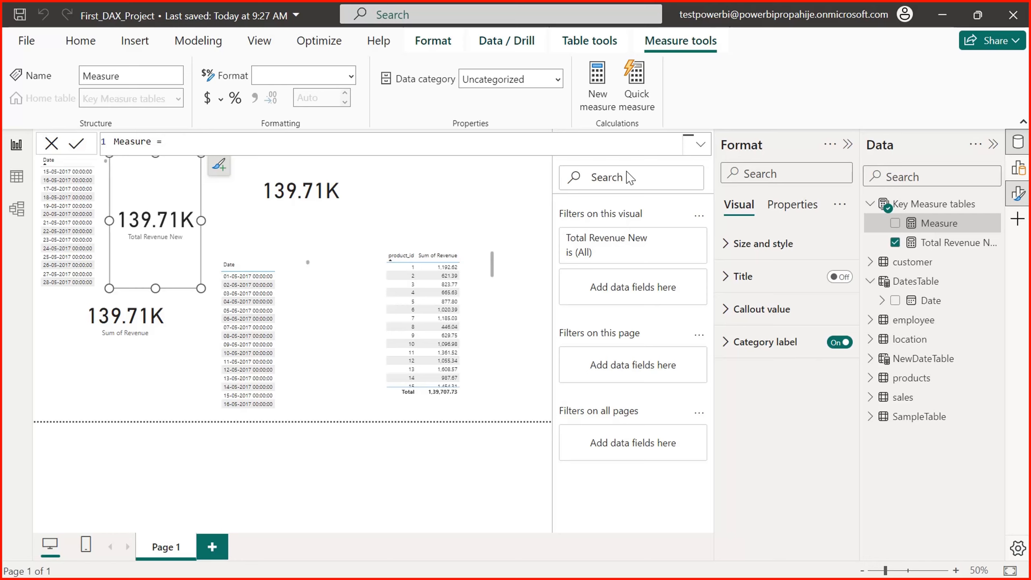
pyautogui.click(701, 144)
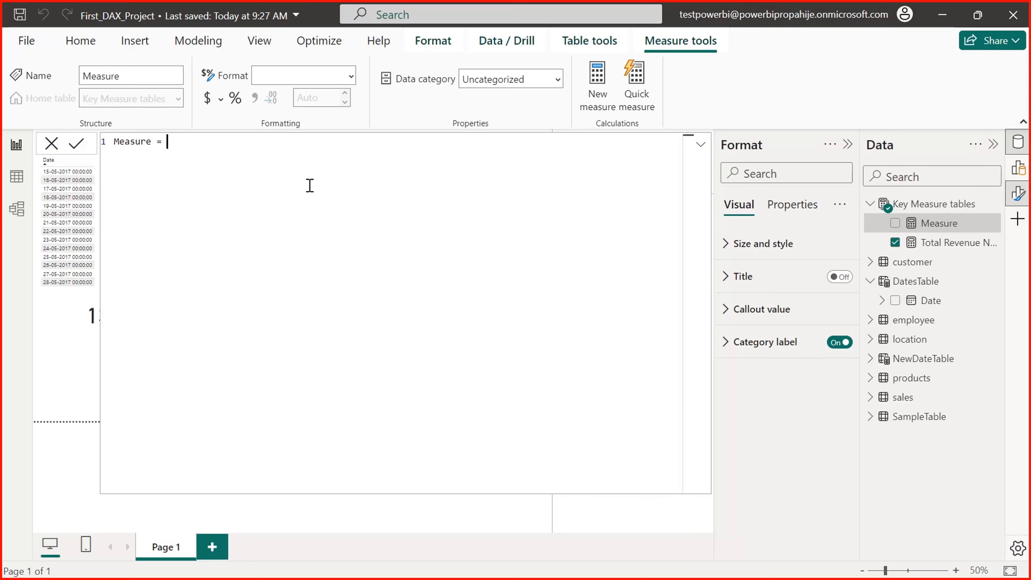
# Browse the DAX functions suggested for "sum" in the new measure's formula and clear the entry
pyautogui.write('sum')
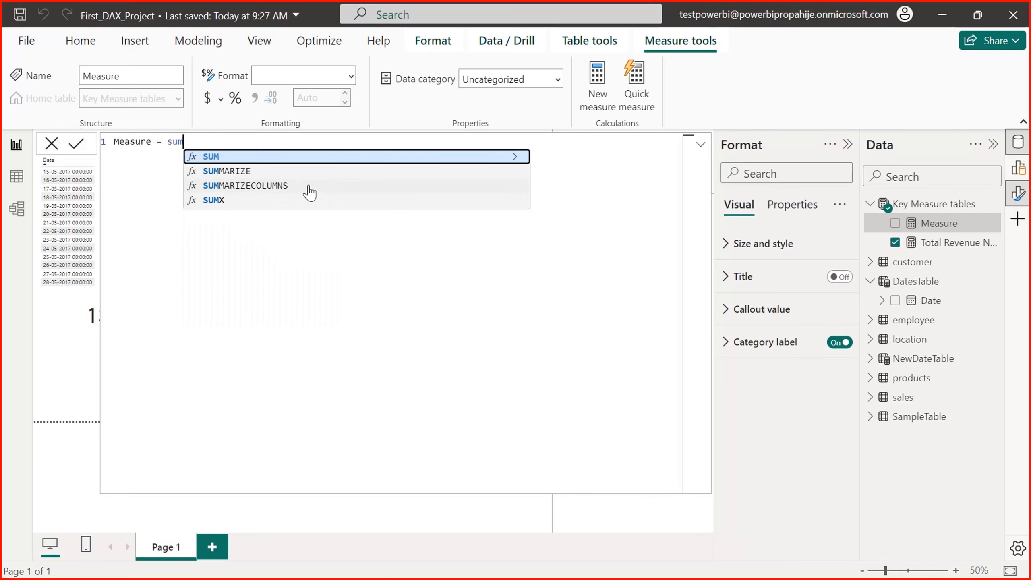
pyautogui.press('Down')
pyautogui.press('Down')
pyautogui.press('Down')
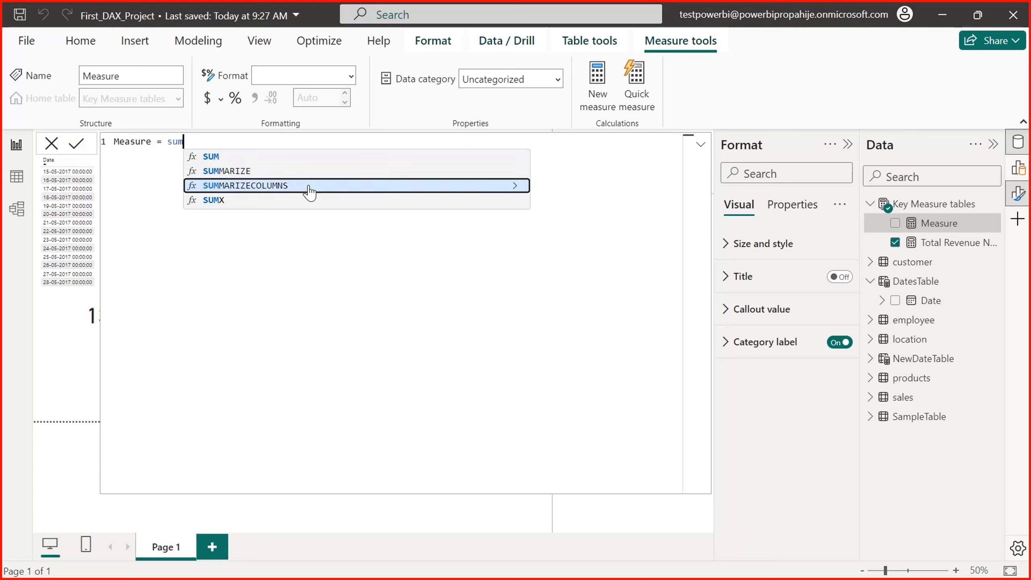
pyautogui.press('Up')
pyautogui.press('Up')
pyautogui.press('Up')
pyautogui.press('BackSpace')
pyautogui.press('BackSpace')
pyautogui.press('BackSpace')
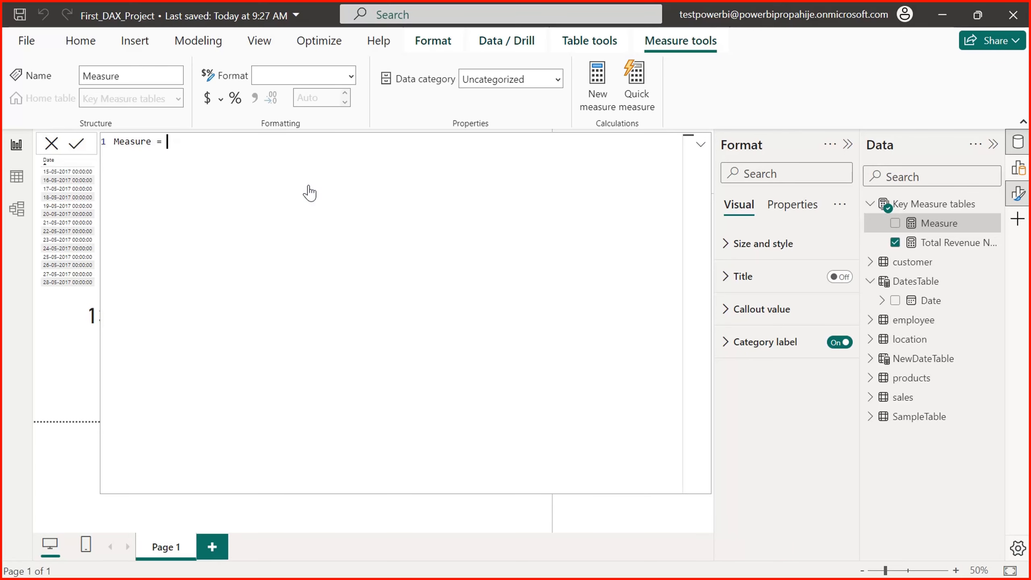
# Browse the DAX functions suggested for "avera" in the new measure's formula and clear the entry
pyautogui.write('aver')
pyautogui.write('a')
pyautogui.press('Down')
pyautogui.press('Up')
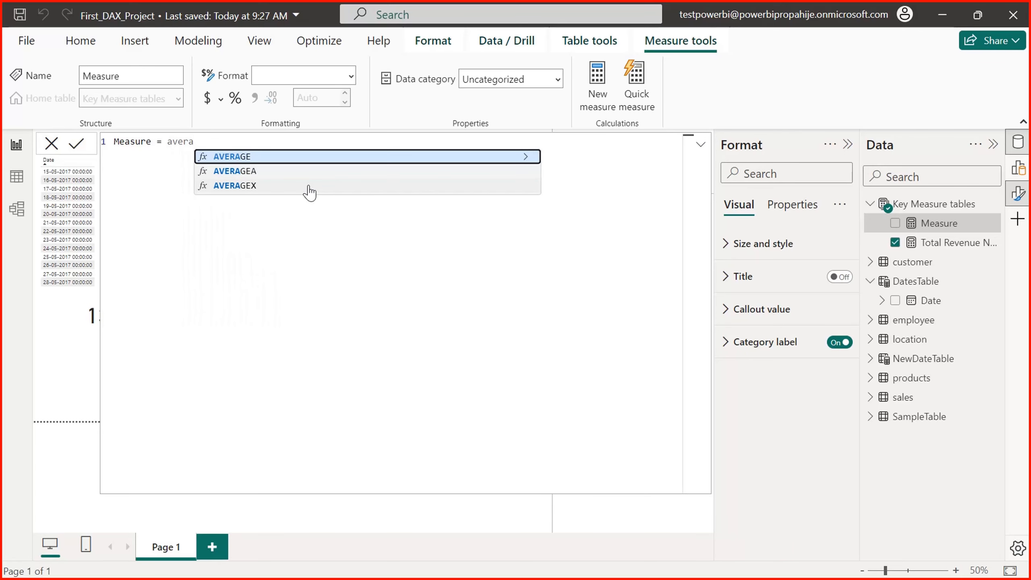
pyautogui.press('Down')
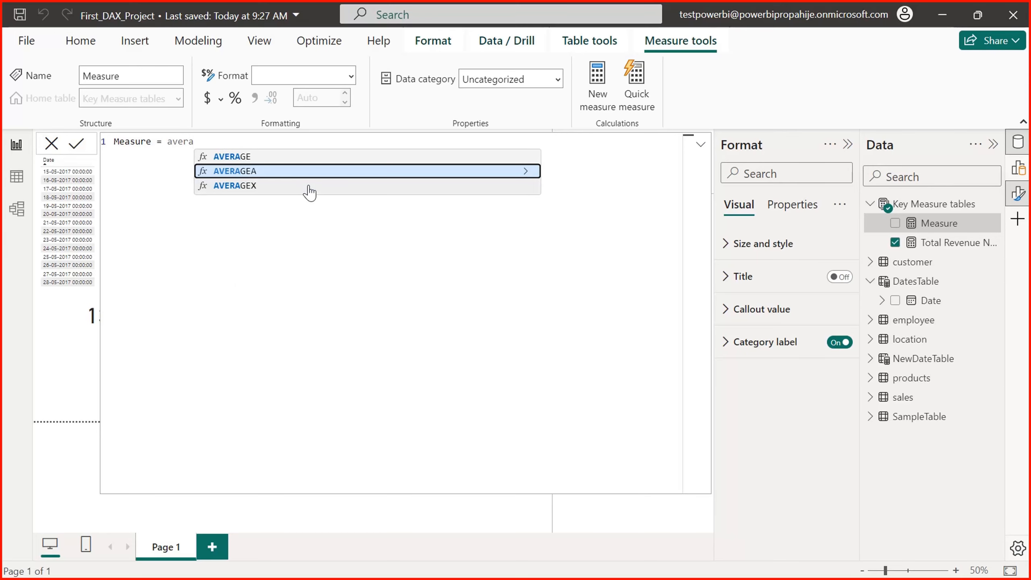
pyautogui.press('BackSpace')
pyautogui.press('BackSpace')
pyautogui.press('BackSpace')
pyautogui.press('BackSpace')
pyautogui.press('BackSpace')
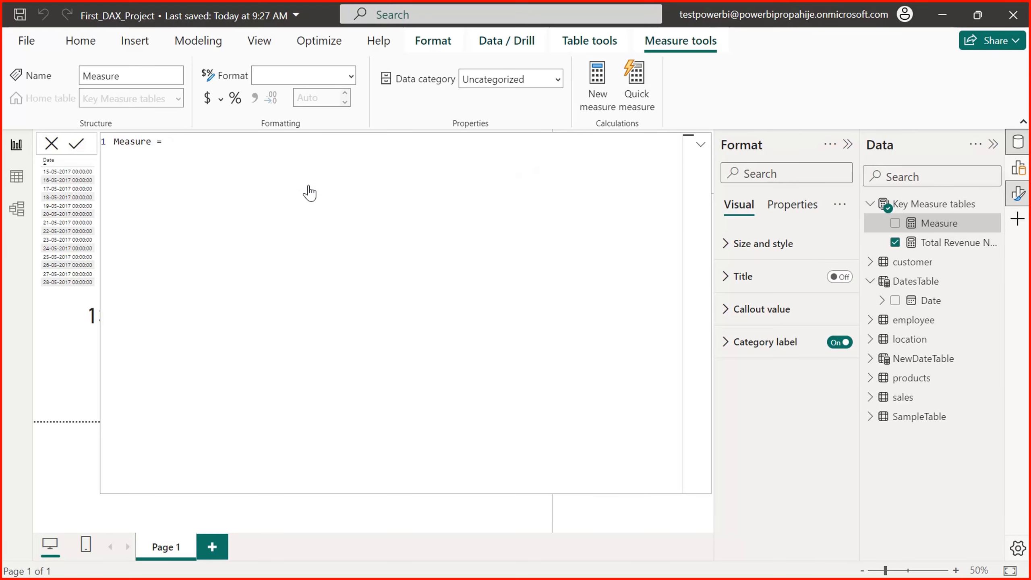
# Browse the DAX functions suggested for "count" in the new measure's formula and clear the entry
pyautogui.write('count')
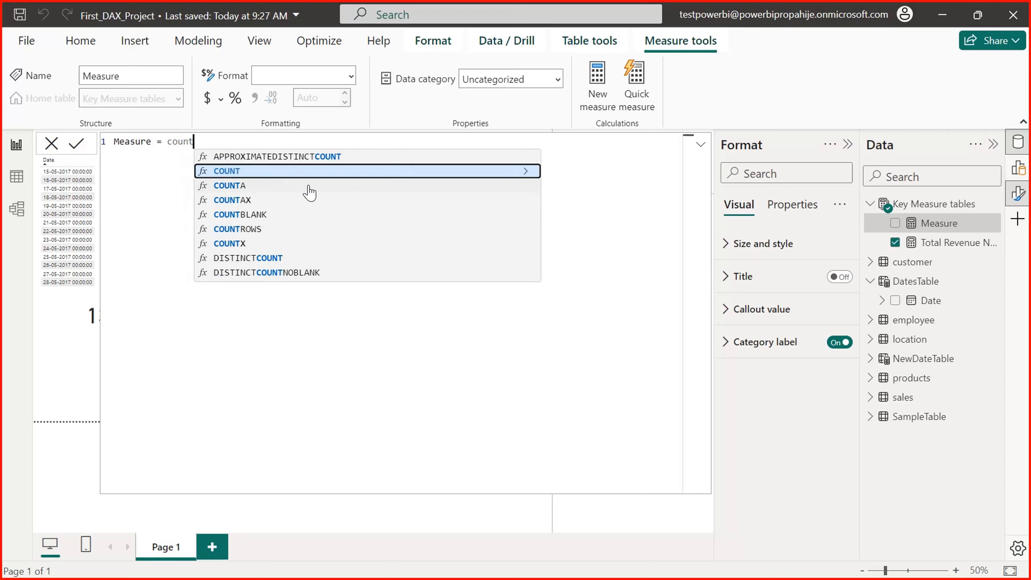
pyautogui.press('Down')
pyautogui.press('Down')
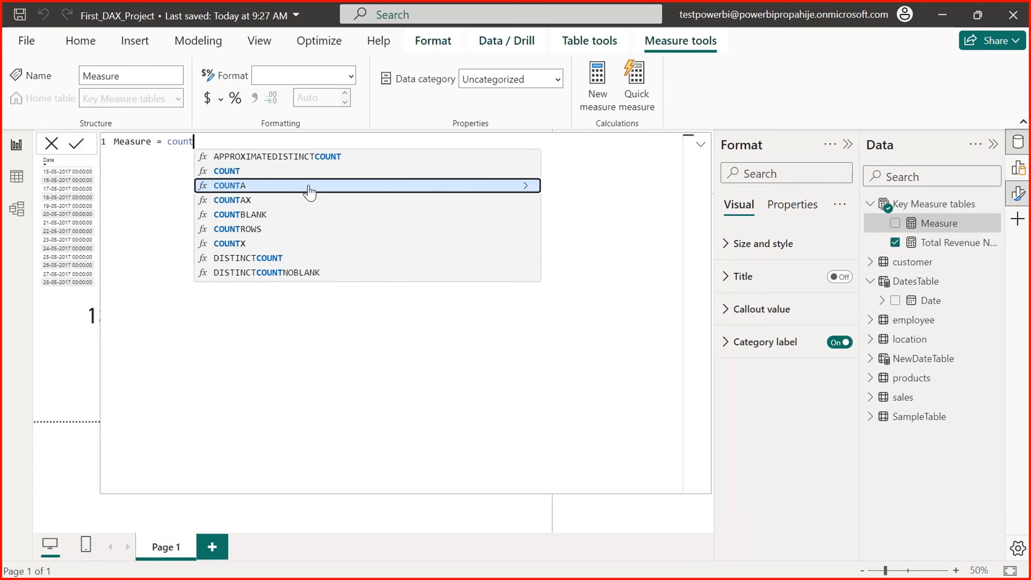
pyautogui.press('Up')
pyautogui.press('Up')
pyautogui.press('BackSpace')
pyautogui.press('BackSpace')
pyautogui.press('BackSpace')
pyautogui.press('BackSpace')
pyautogui.press('BackSpace')
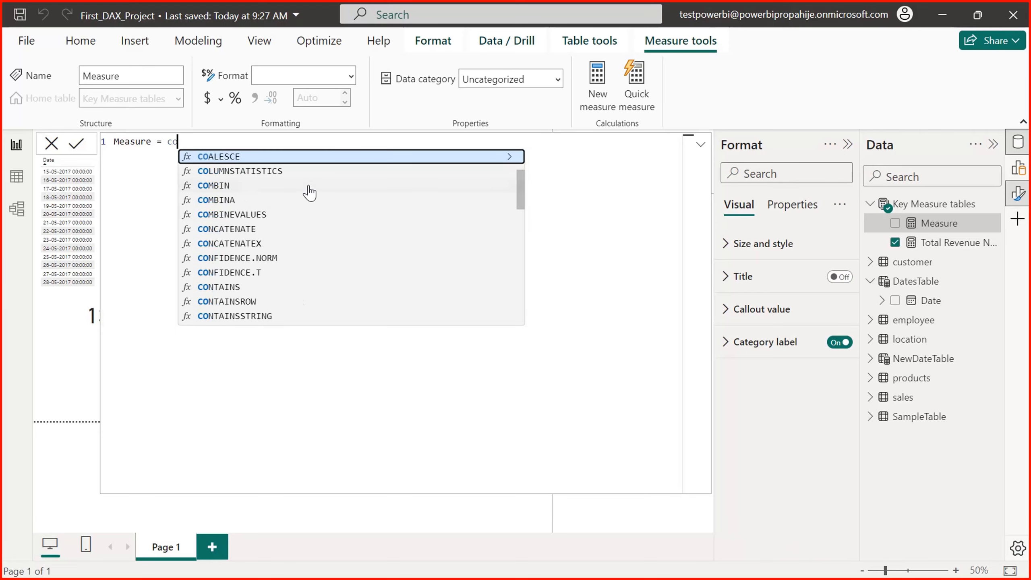
# Write the new measure's expression as AVERAGE(sales[quantity])
pyautogui.write('ave')
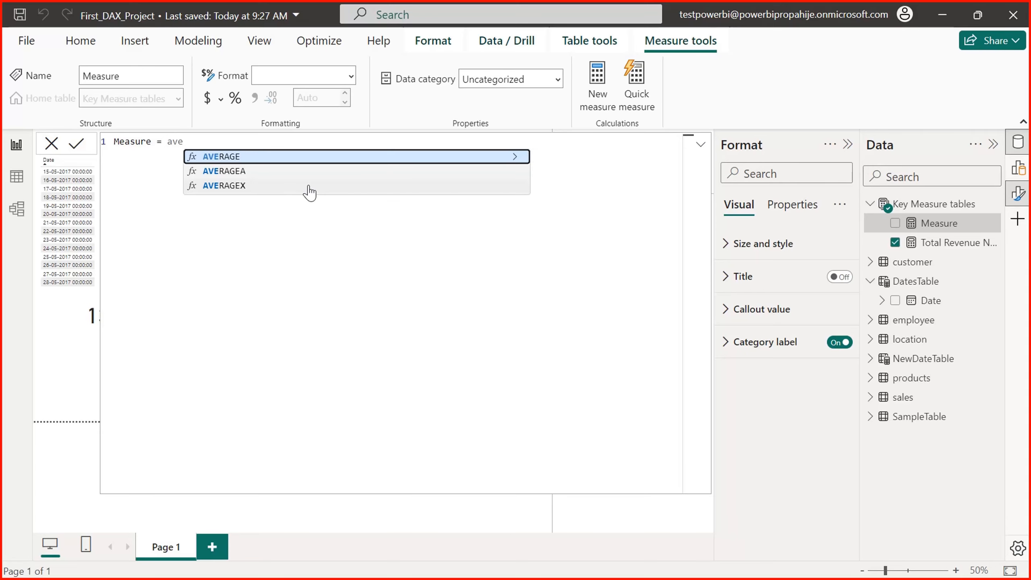
pyautogui.press('Tab')
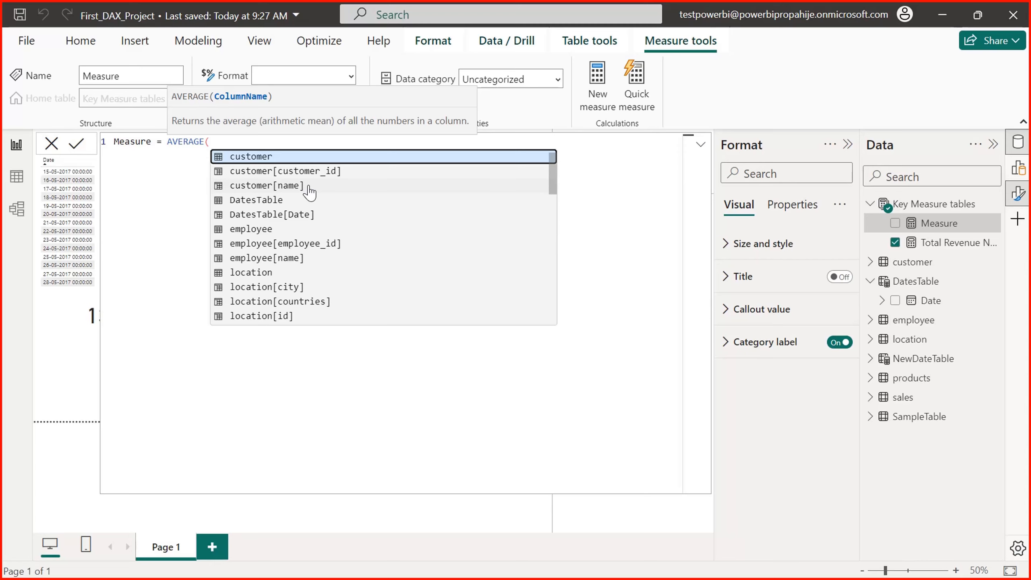
pyautogui.write('quan')
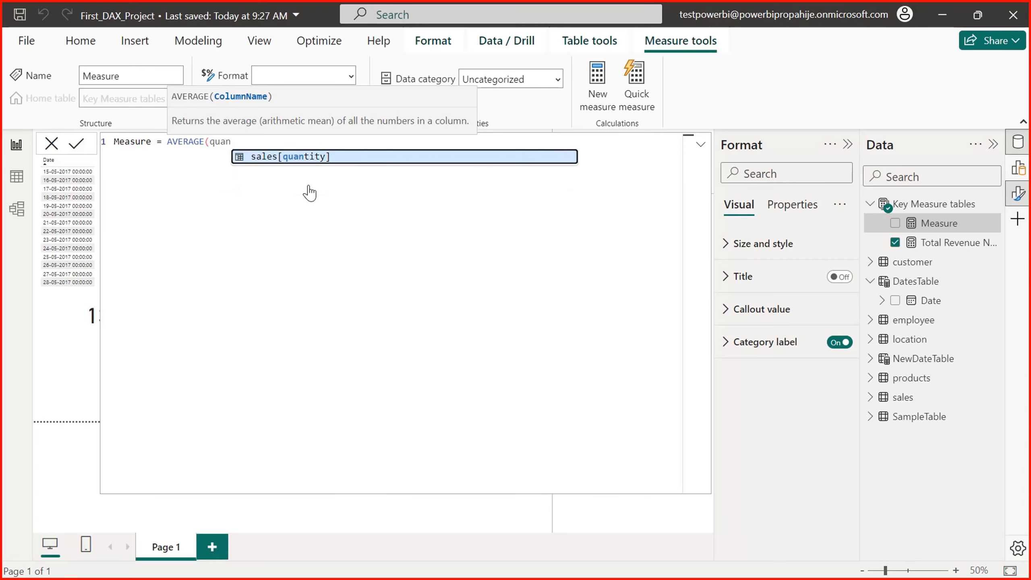
pyautogui.press('Tab')
pyautogui.write(')')
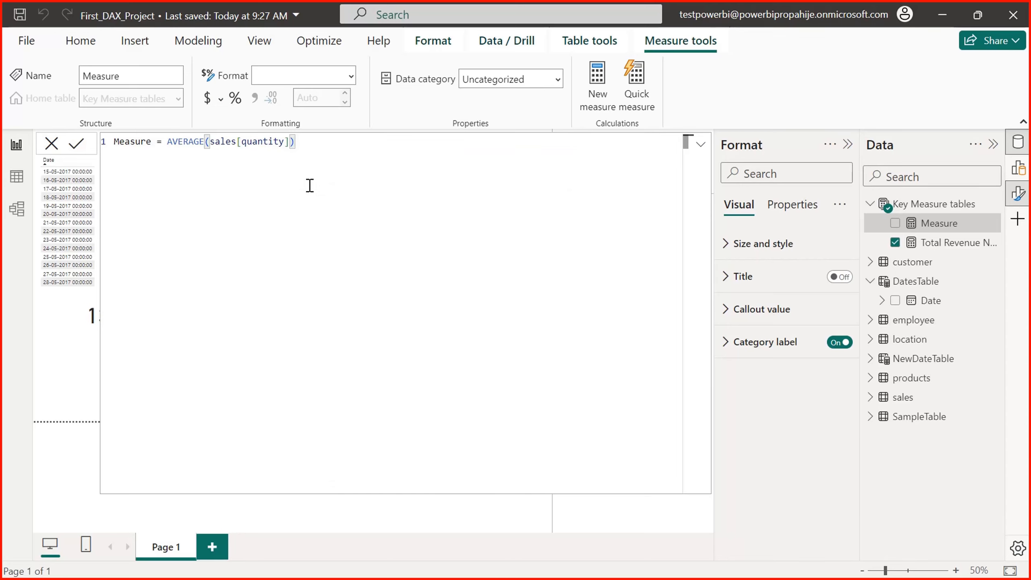
# Name the new measure Average Quantity, commit its formula and collapse the formula bar
pyautogui.press('Left')
pyautogui.press('Left')
pyautogui.press('Left')
pyautogui.press('Left')
pyautogui.press('Left')
pyautogui.press('Left')
pyautogui.press('Left')
pyautogui.press('Left')
pyautogui.press('Left')
pyautogui.press('Left')
pyautogui.press('Left')
pyautogui.press('Left')
pyautogui.hotkey('shift', 'Home')
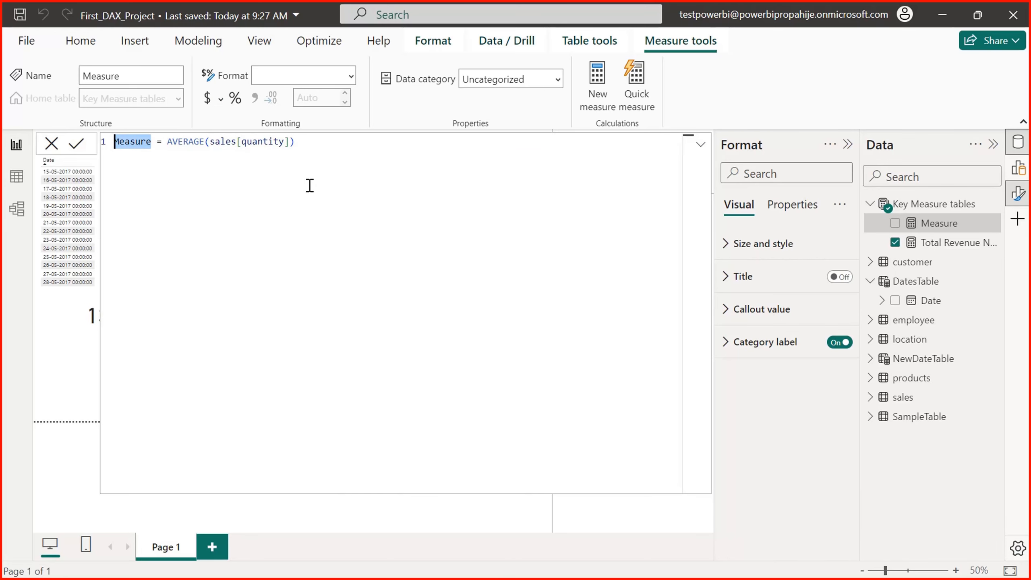
pyautogui.write('Averg')
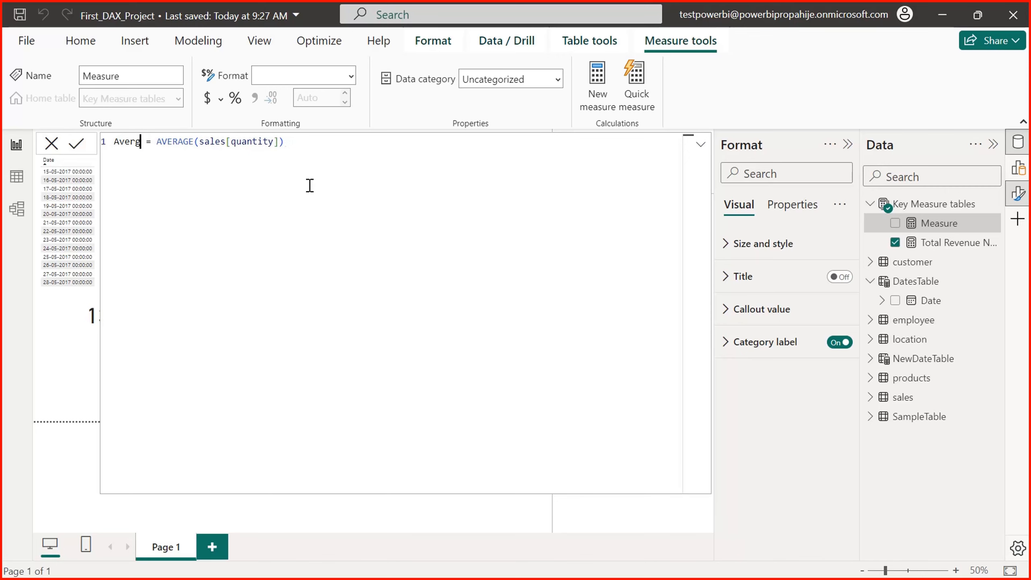
pyautogui.press('BackSpace')
pyautogui.write('age Quantit')
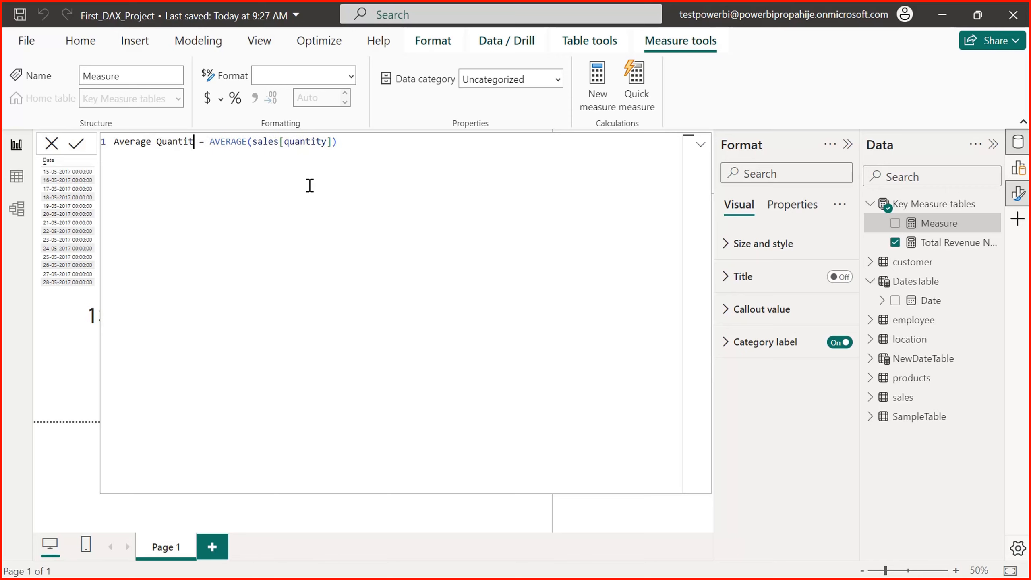
pyautogui.write('y')
pyautogui.press('Return')
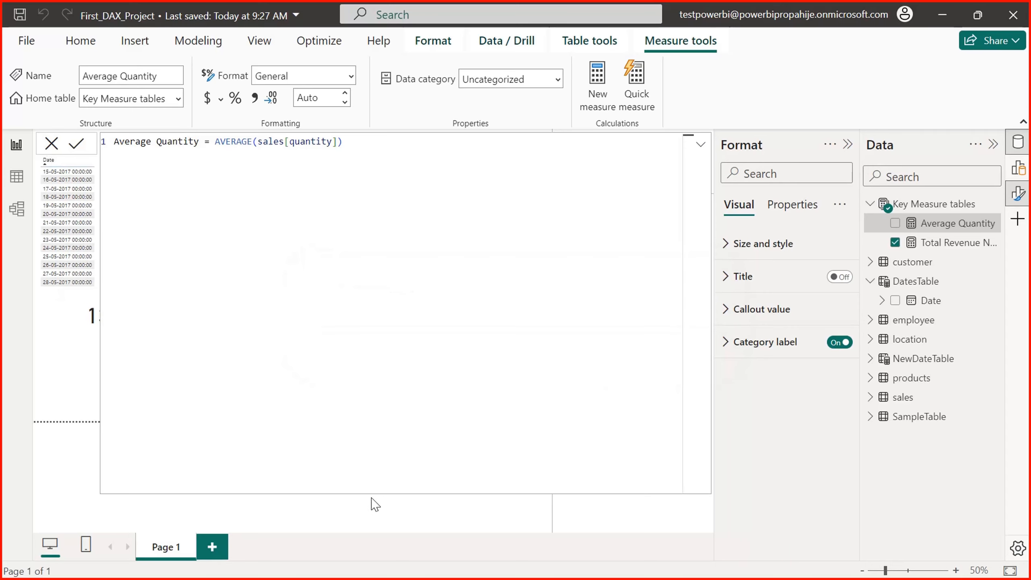
pyautogui.click(701, 144)
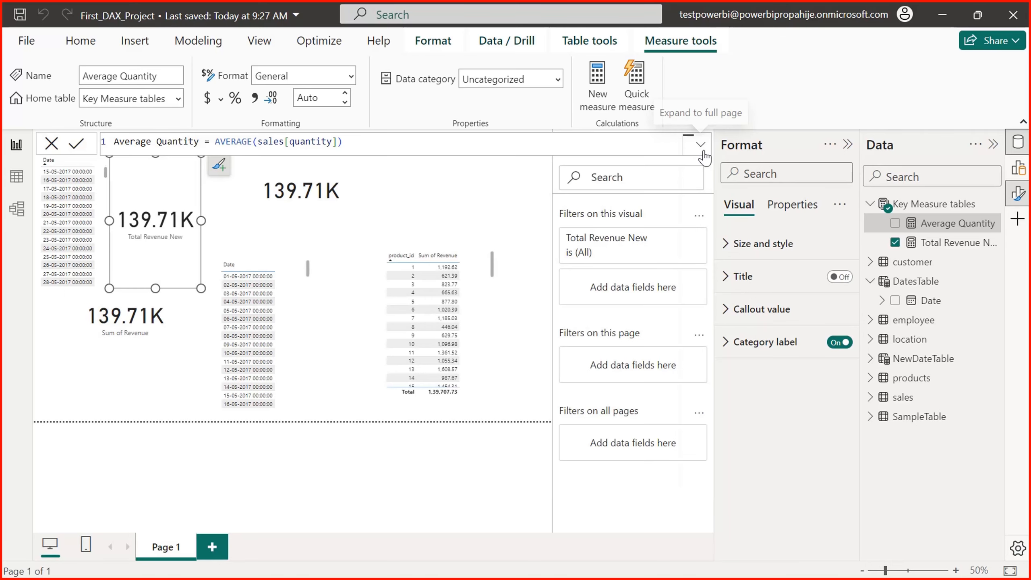
# Delete the table visual showing product_id and Sum of Revenue from the report page
pyautogui.click(445, 260)
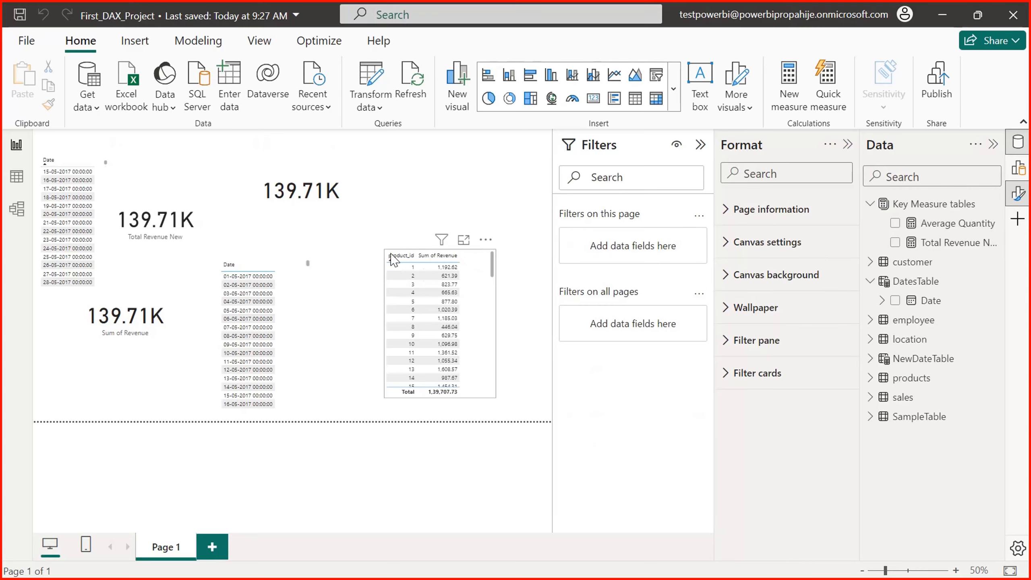
pyautogui.click(480, 278)
pyautogui.moveTo(480, 278); pyautogui.dragTo(422, 280)
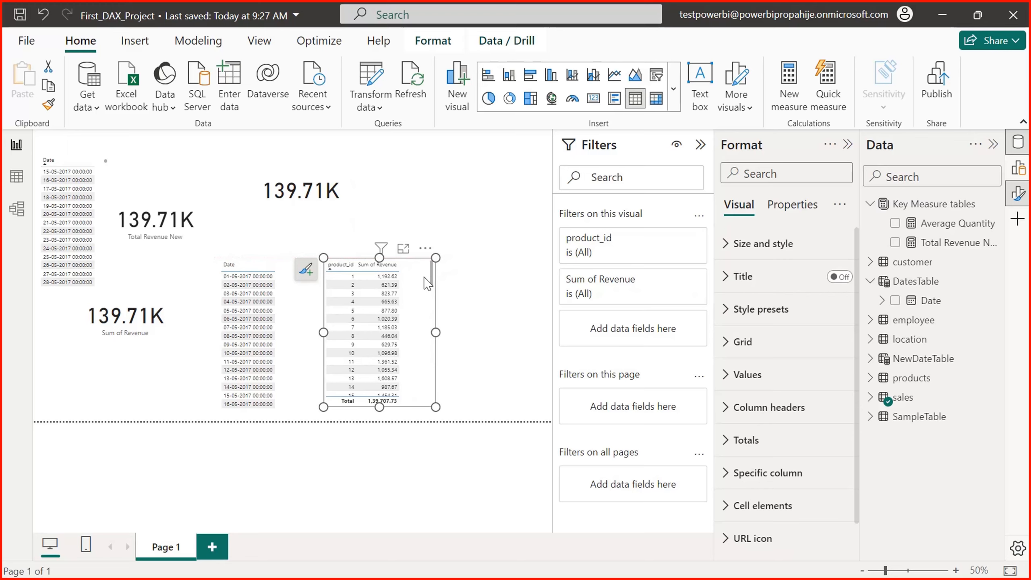
pyautogui.press('Delete')
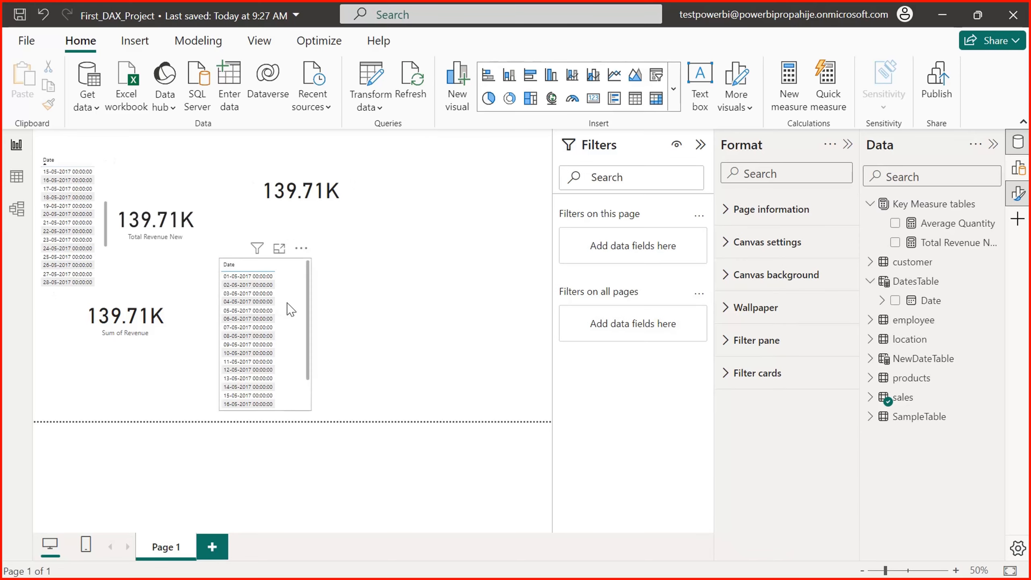
# Delete the date table visual starting at 01-05-2017 and the unlabelled 139.71K card above it
pyautogui.click(290, 310)
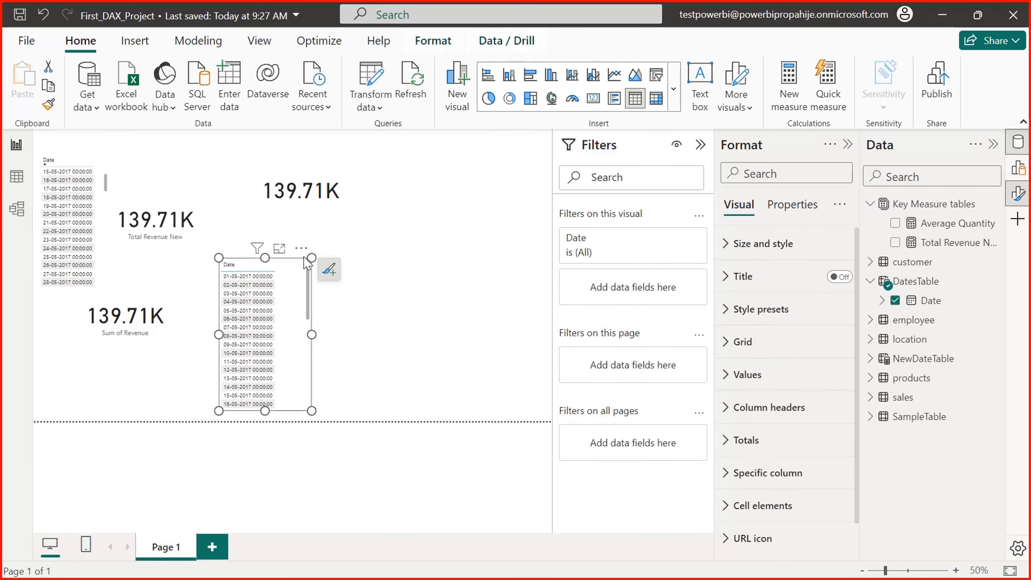
pyautogui.press('Delete')
pyautogui.moveTo(323, 188); pyautogui.dragTo(230, 163)
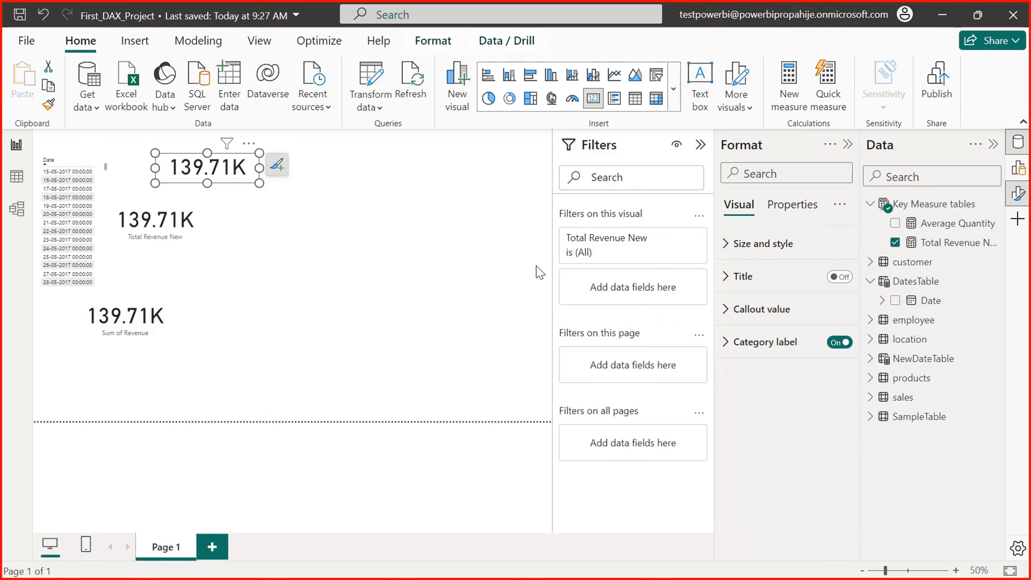
pyautogui.press('Delete')
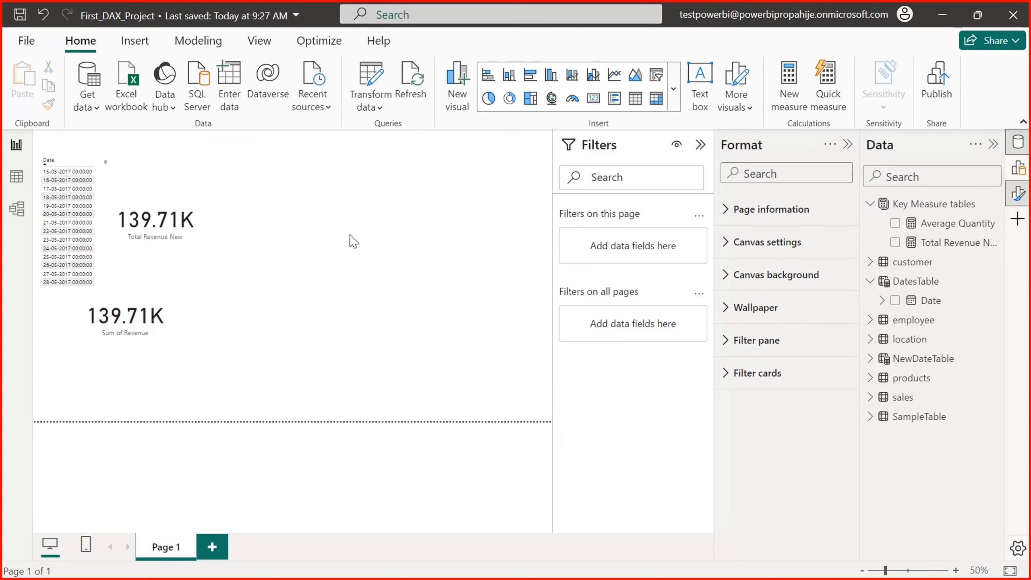
# Place the Average Quantity measure on the empty canvas area as a card and shrink the card's height to fit its value
pyautogui.moveTo(898, 223); pyautogui.dragTo(386, 333)
pyautogui.moveTo(280, 198); pyautogui.dragTo(441, 244)
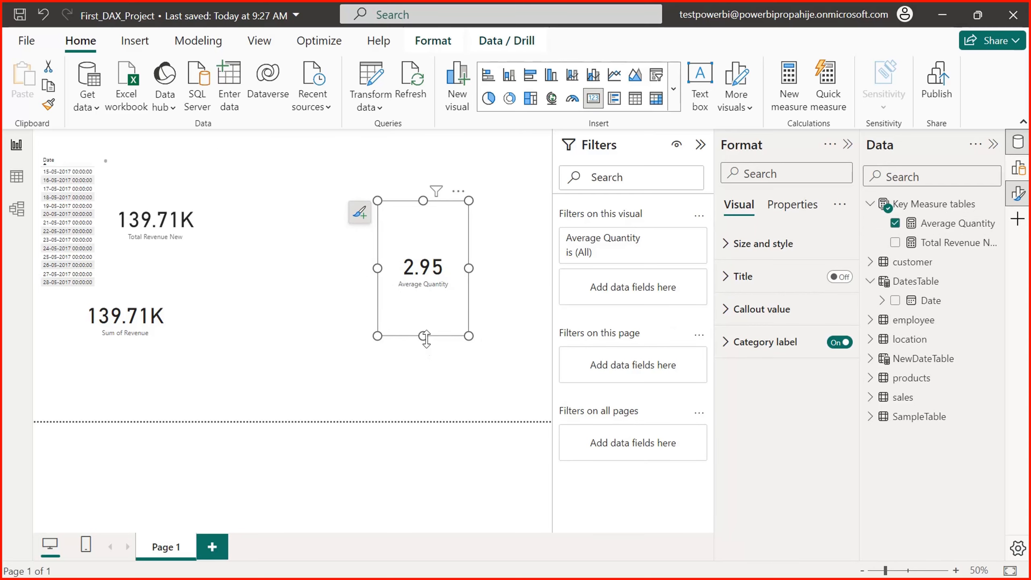
pyautogui.moveTo(423, 336); pyautogui.dragTo(433, 268)
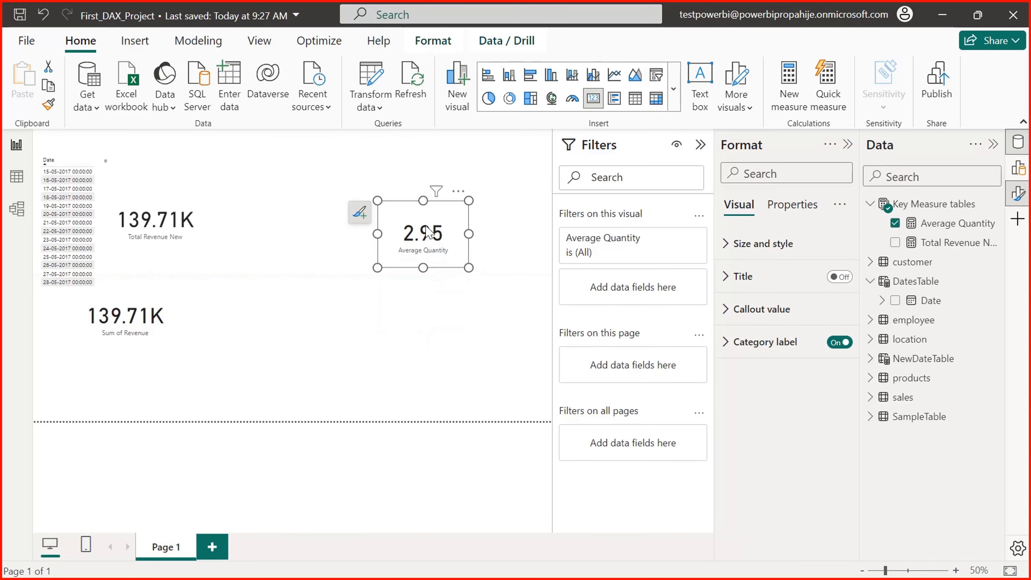
pyautogui.moveTo(423, 200); pyautogui.dragTo(423, 208)
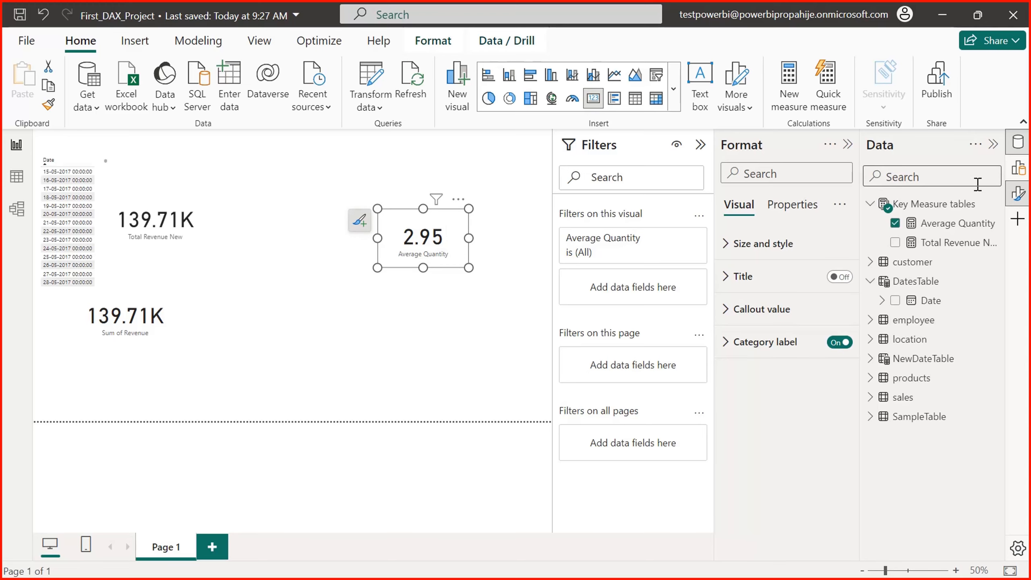
# Add the customer table's name field to the Average Quantity visual and convert it to a table
pyautogui.click(1018, 167)
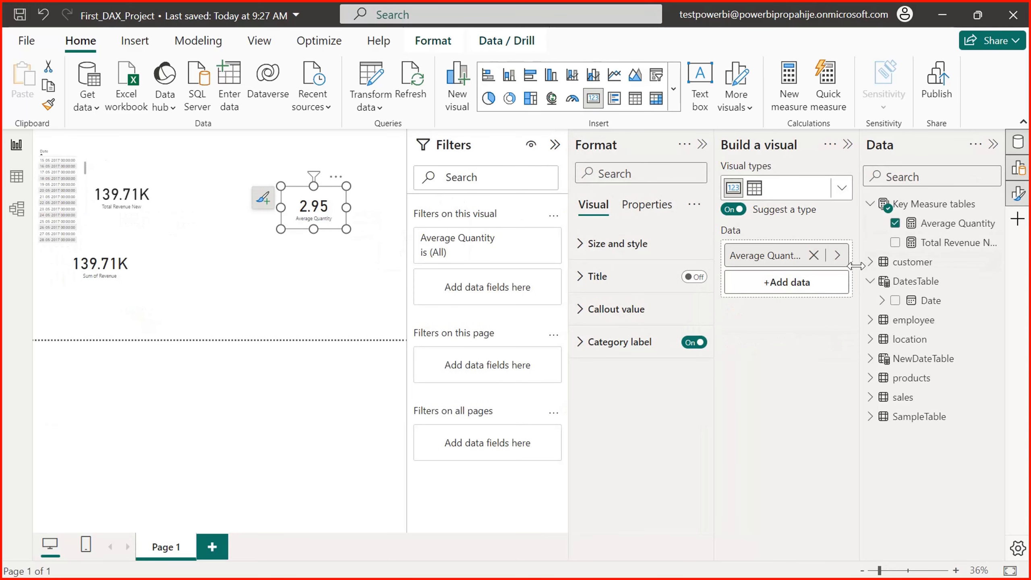
pyautogui.click(871, 262)
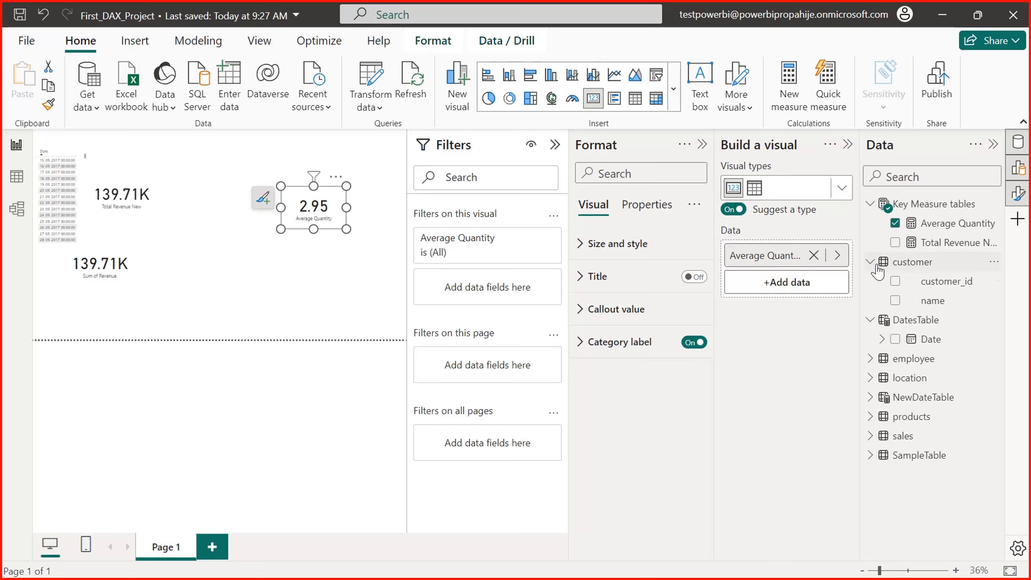
pyautogui.click(896, 301)
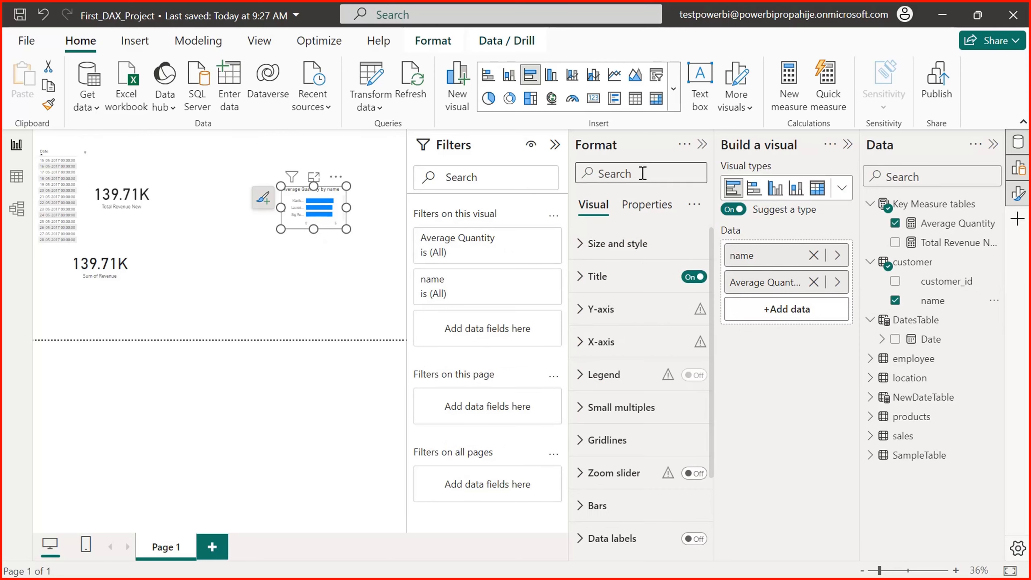
pyautogui.click(840, 188)
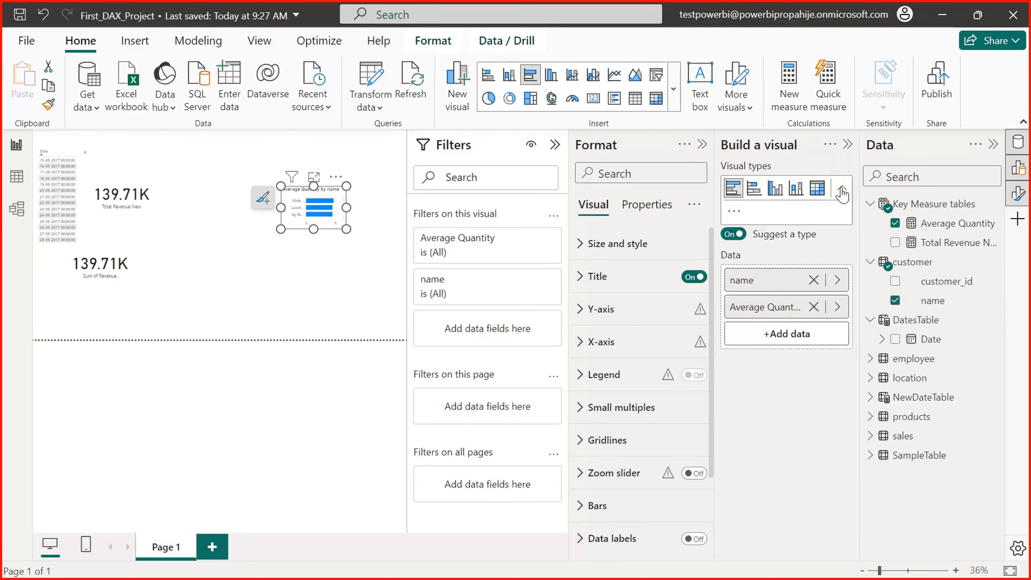
pyautogui.click(796, 297)
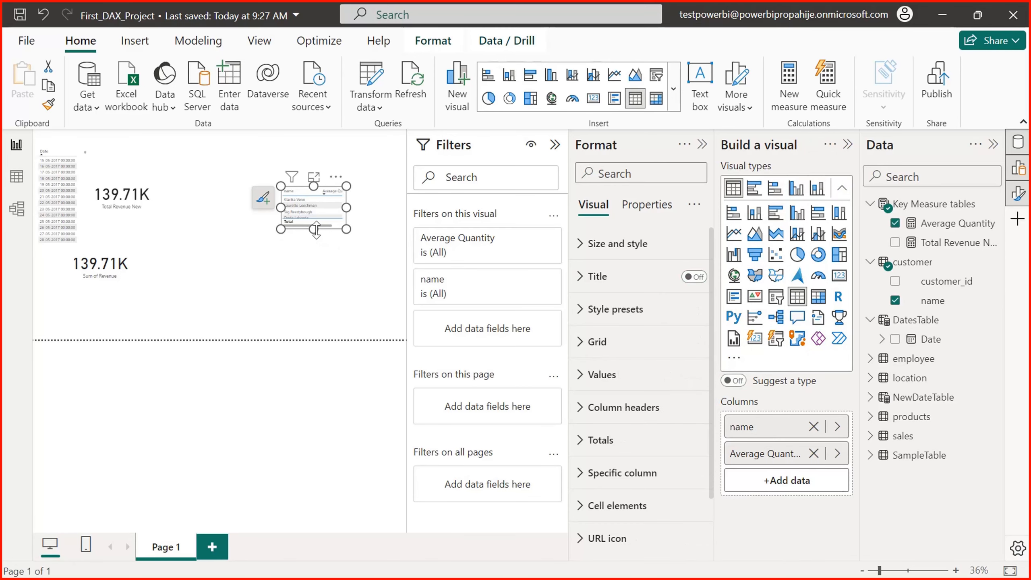
# Enlarge the customer average quantity table to fill the free canvas area beside the revenue cards
pyautogui.moveTo(355, 232); pyautogui.dragTo(308, 290)
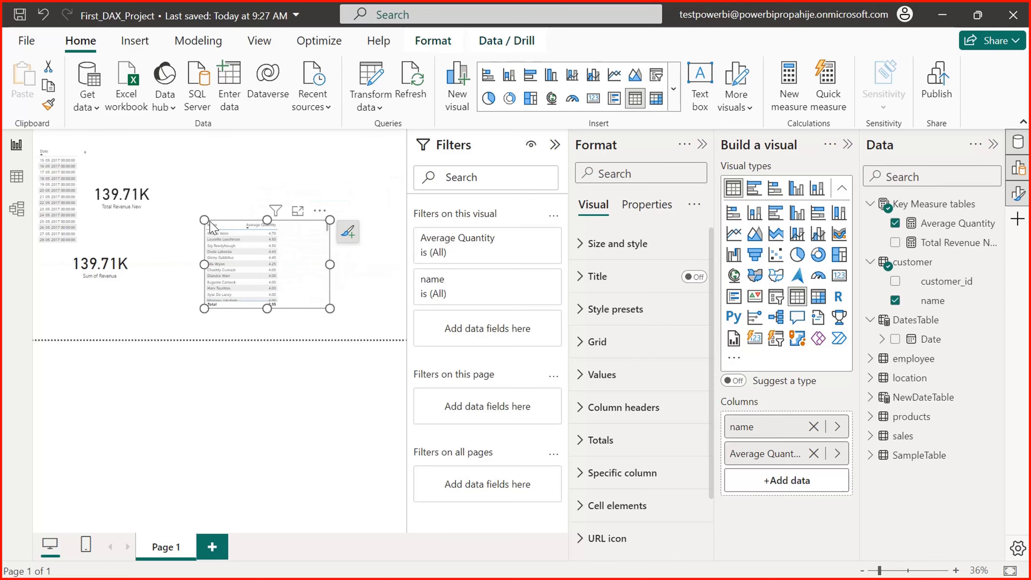
pyautogui.moveTo(204, 220); pyautogui.dragTo(169, 180)
pyautogui.moveTo(313, 238); pyautogui.dragTo(376, 259)
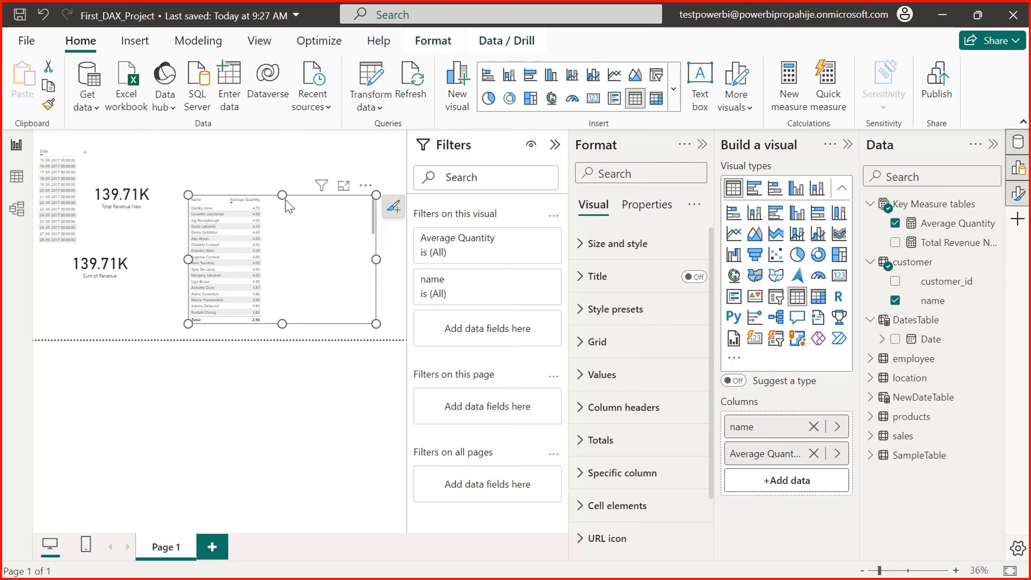
pyautogui.moveTo(280, 195); pyautogui.dragTo(272, 141)
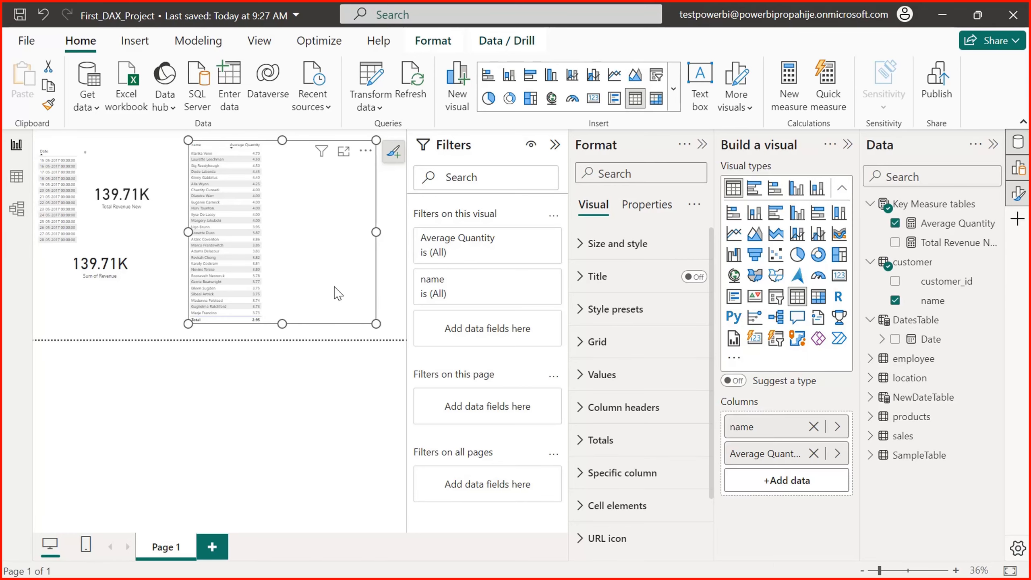
# Select the Key Measure tables table in the data model
pyautogui.click(924, 211)
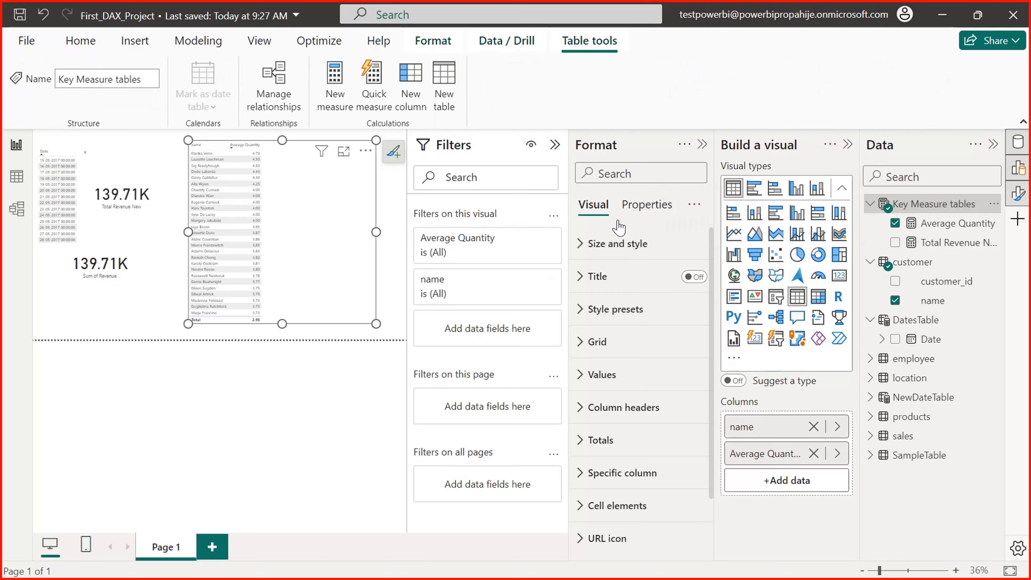